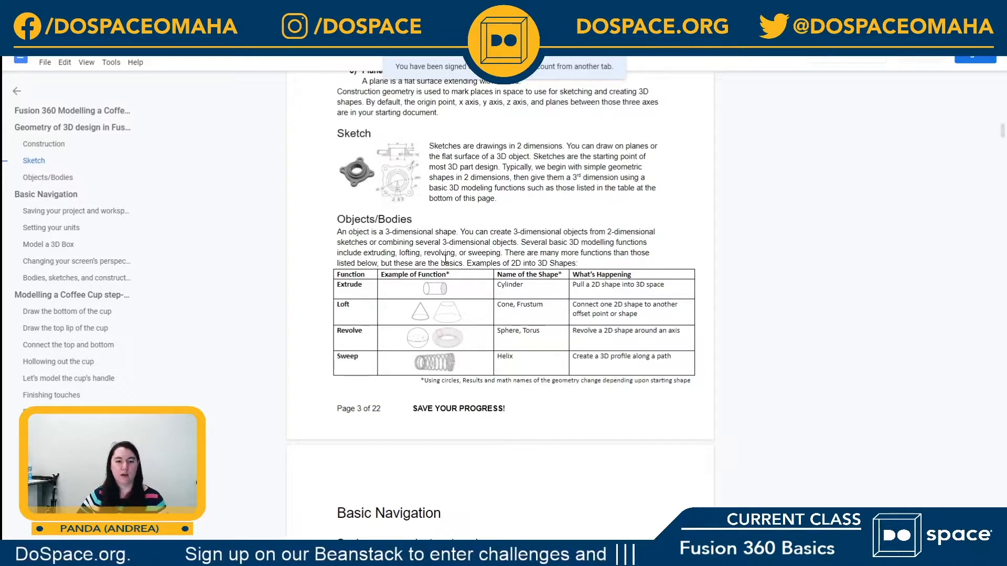
Step: Review the handout's table of 3D functions and its project-saving instructions, and switch to Fusion 360
{"action": "scroll", "coordinate": [446, 294], "scroll_direction": "down", "scroll_amount": 2}
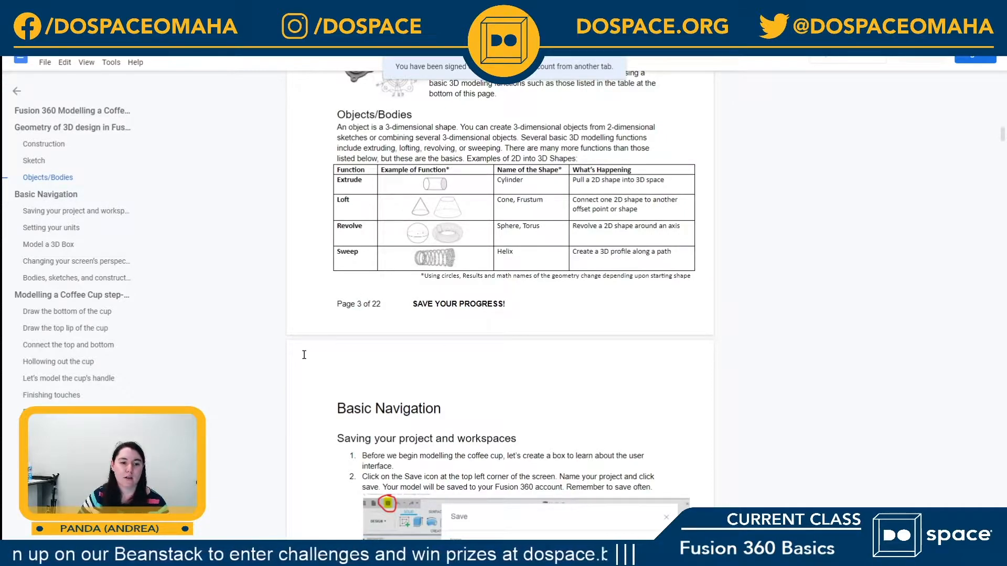
{"action": "scroll", "coordinate": [431, 261], "scroll_direction": "down", "scroll_amount": 2}
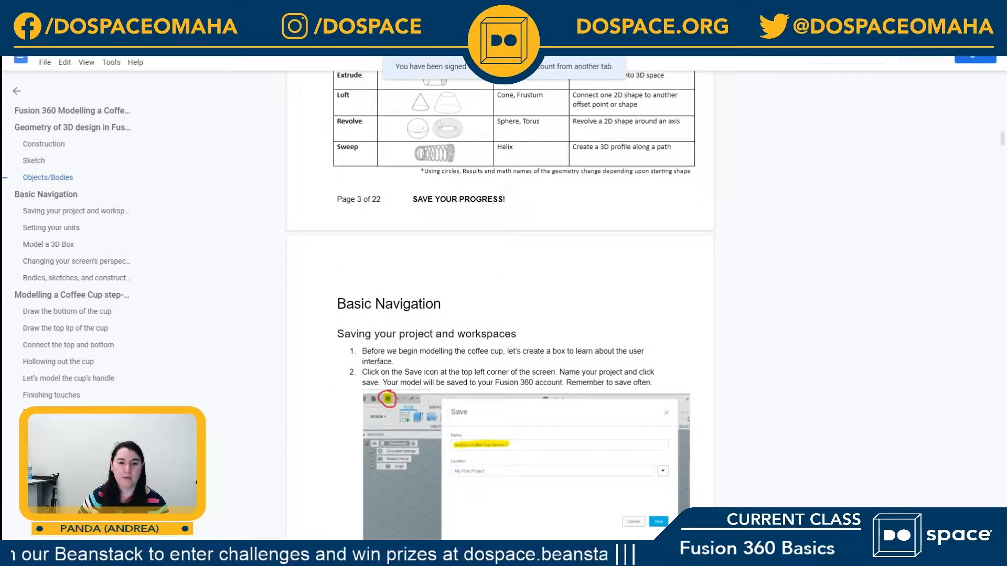
{"action": "left_click_drag", "start_coordinate": [577, 10], "coordinate": [1006, 152]}
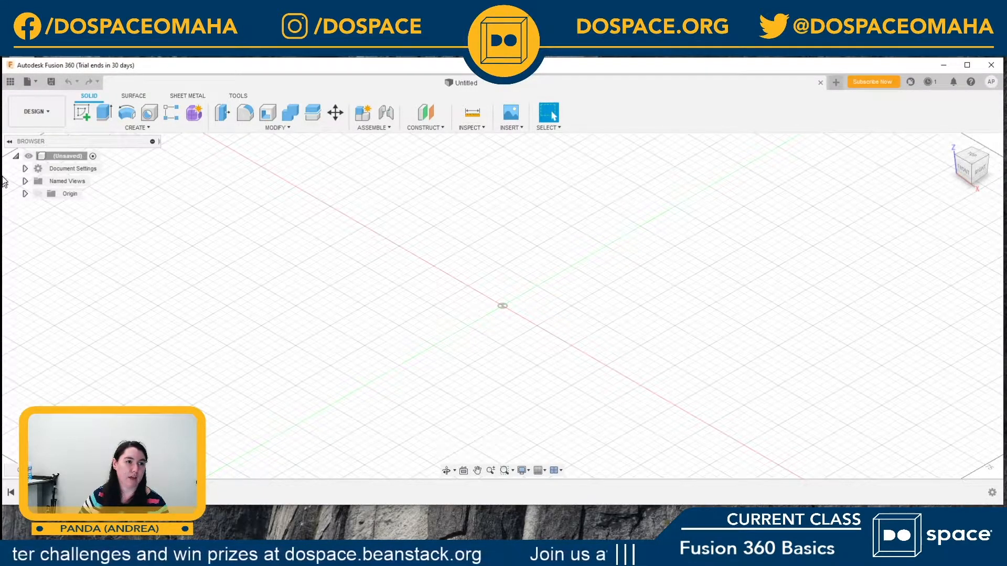
Step: Save the untitled design as Coffee Cup in the Admin Project location
{"action": "left_click", "coordinate": [37, 80]}
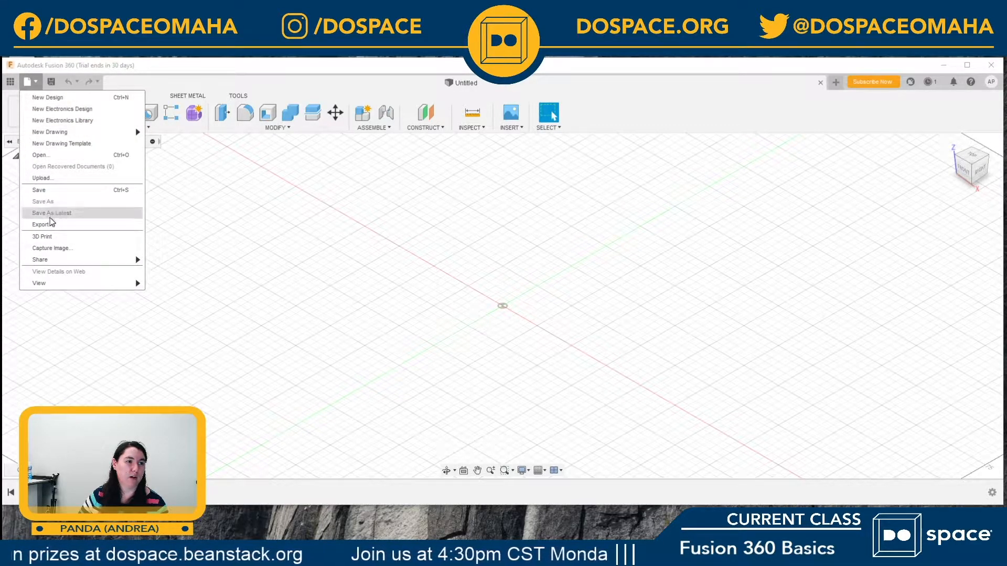
{"action": "left_click", "coordinate": [66, 66]}
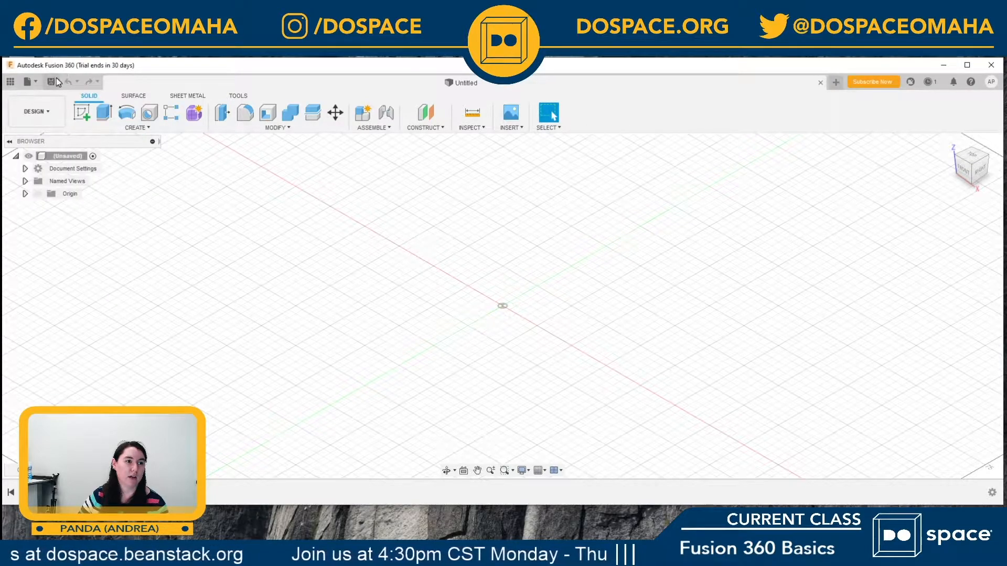
{"action": "left_click", "coordinate": [52, 84]}
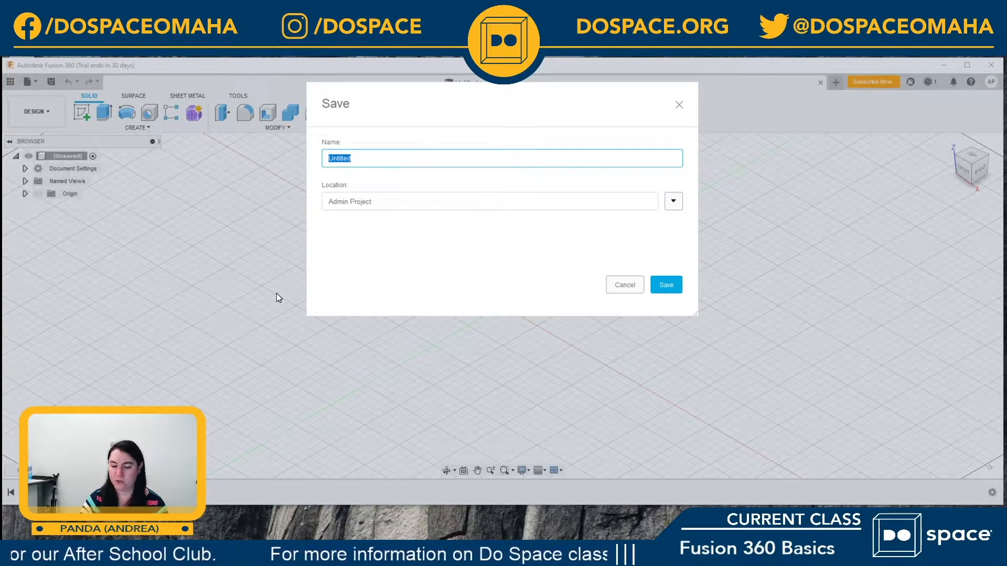
{"action": "type", "text": "Coffee "}
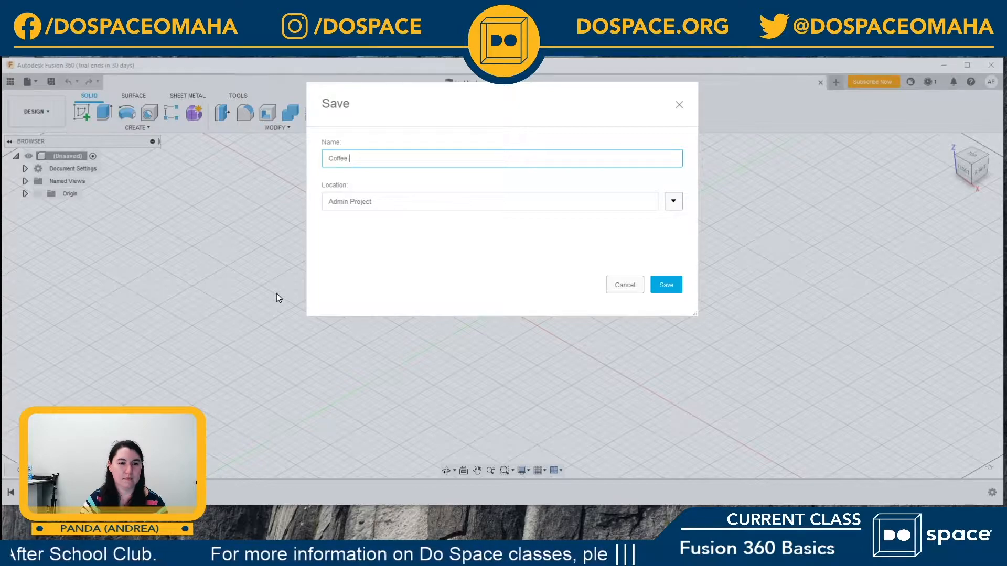
{"action": "type", "text": "Cup"}
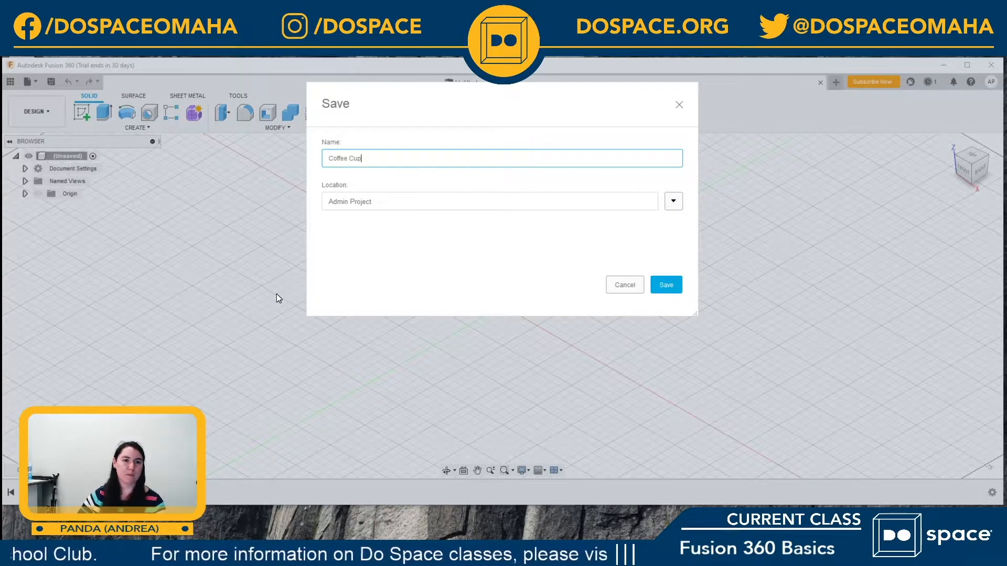
{"action": "left_click", "coordinate": [666, 286]}
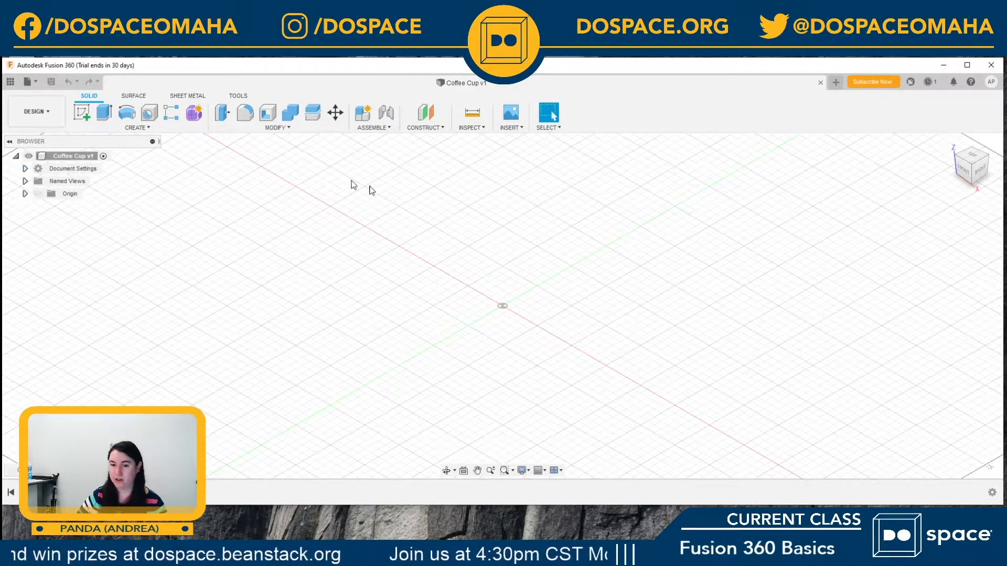
Step: Magnify the display and change the document's active units to Inch
{"action": "key", "text": "super+plus"}
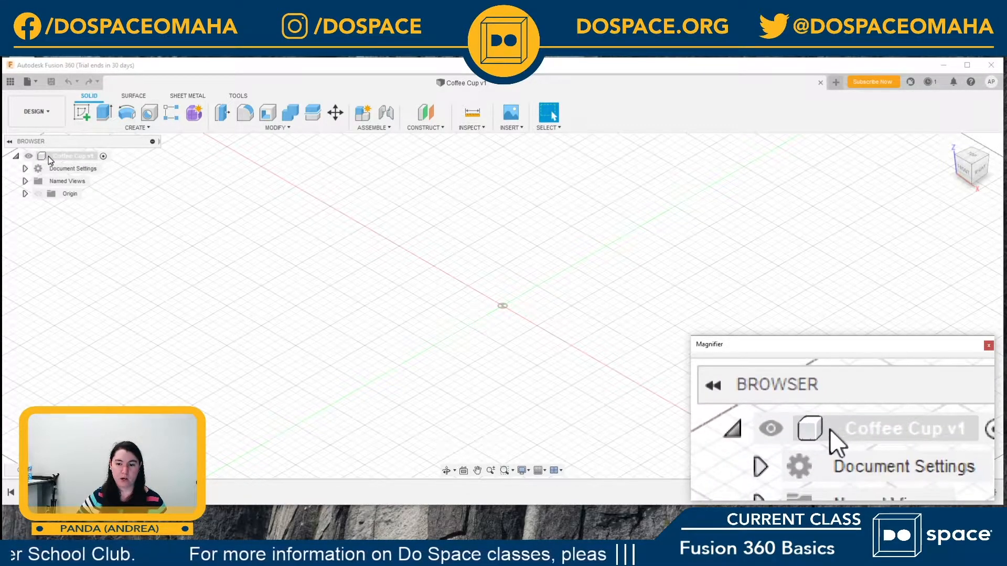
{"action": "left_click", "coordinate": [24, 169]}
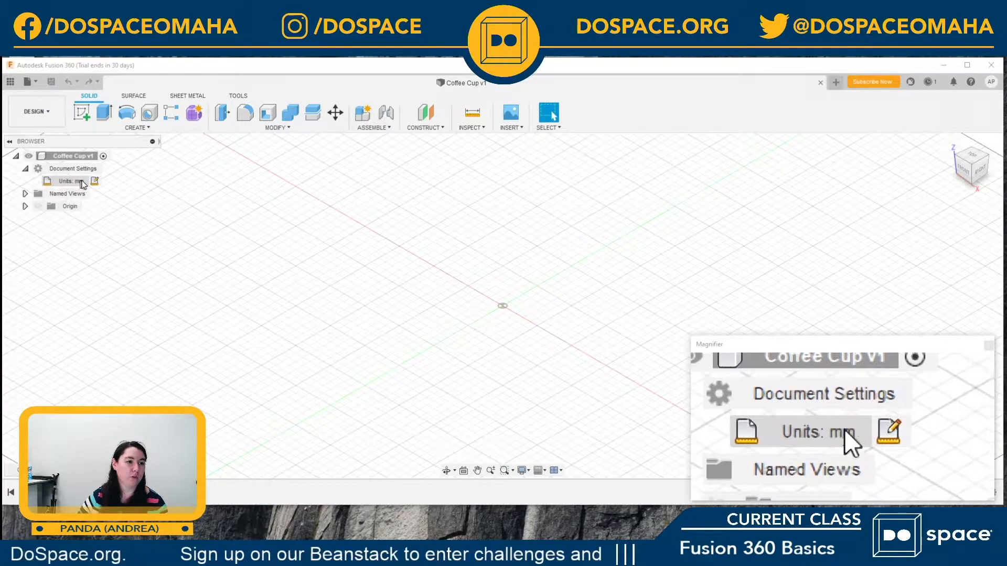
{"action": "mouse_move", "coordinate": [80, 182]}
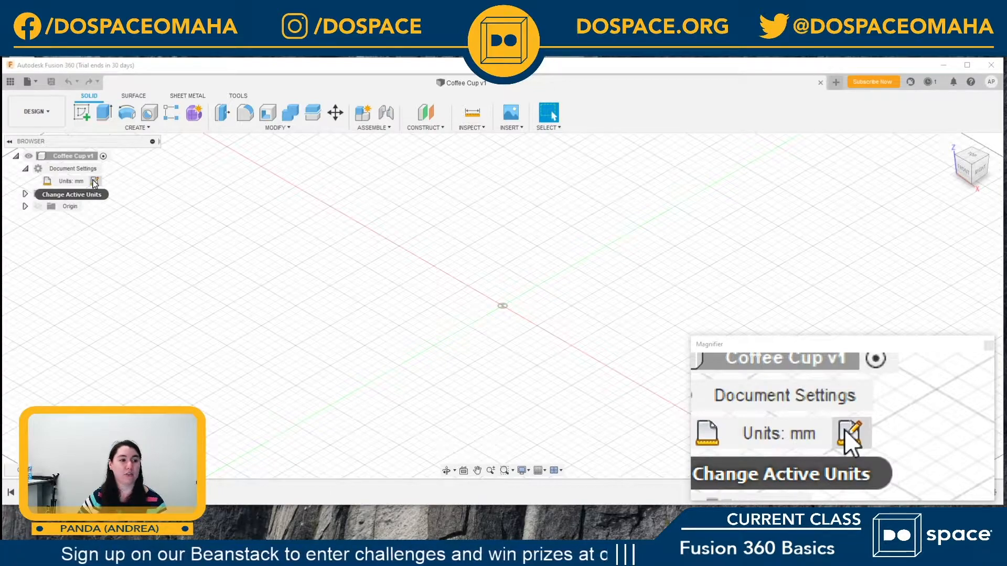
{"action": "left_click", "coordinate": [94, 182]}
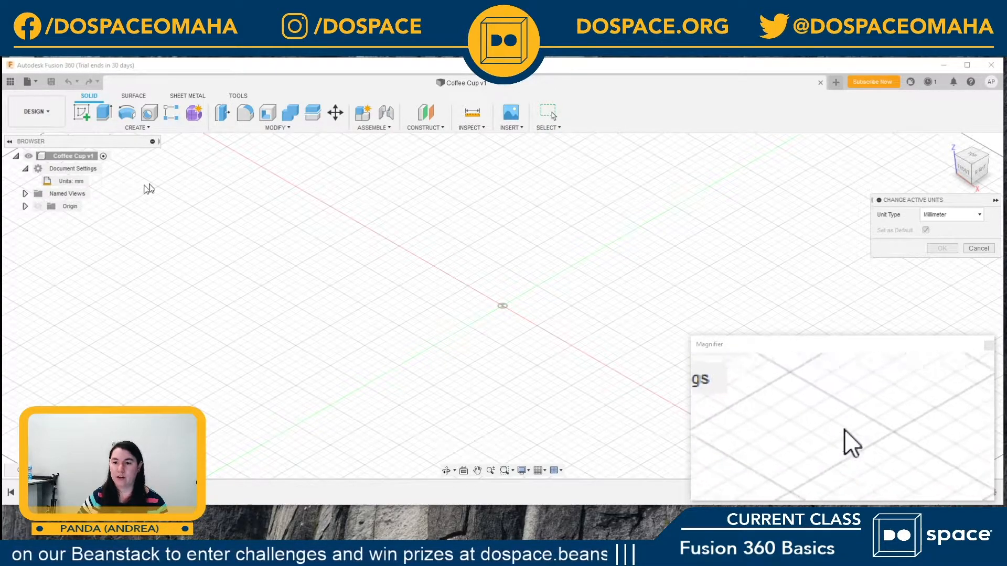
{"action": "left_click", "coordinate": [979, 216]}
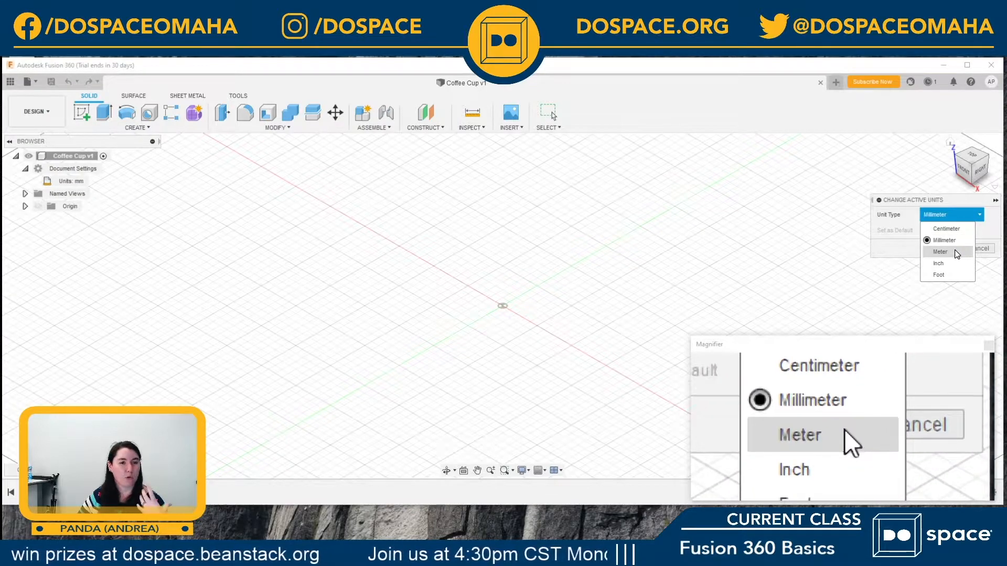
{"action": "left_click", "coordinate": [947, 267]}
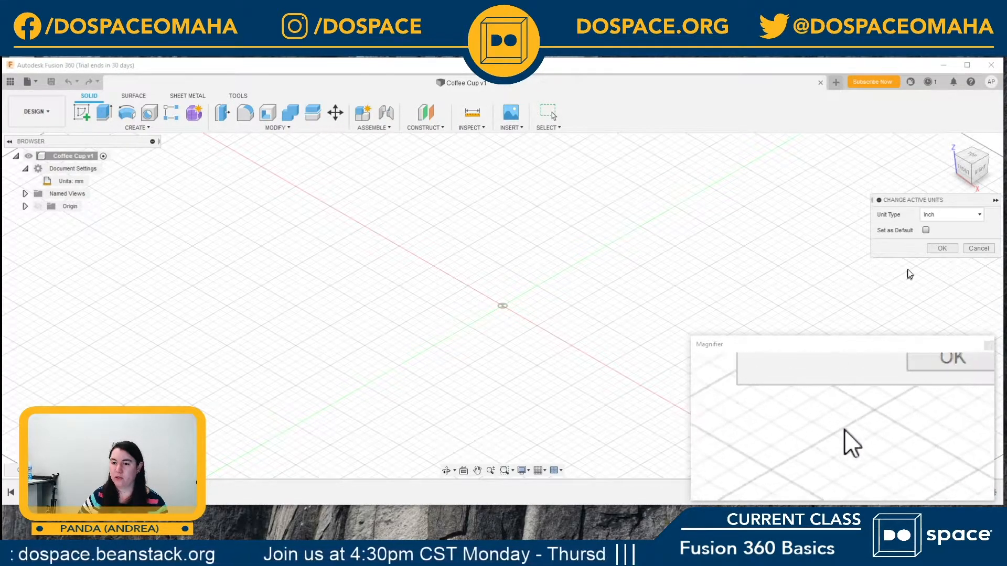
{"action": "left_click", "coordinate": [942, 249]}
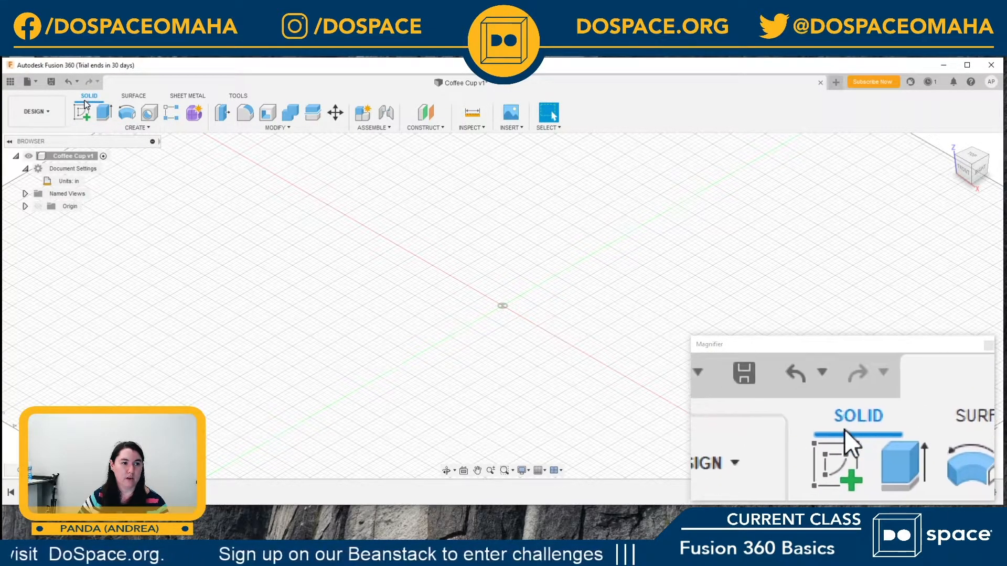
Step: Start a solid box on the horizontal XY plane with a base 3 in long and about 4.37 in wide around the origin
{"action": "left_click", "coordinate": [134, 128]}
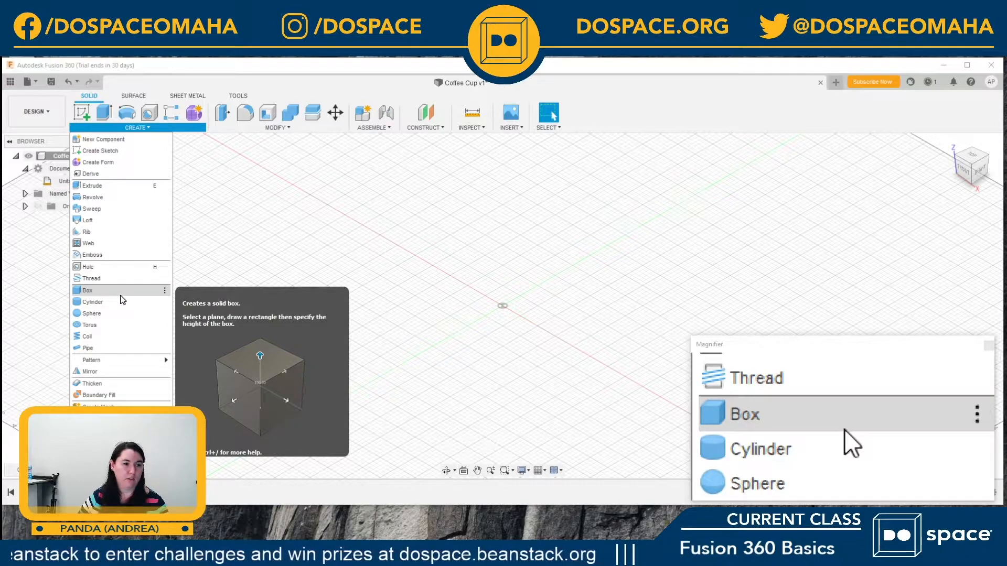
{"action": "left_click", "coordinate": [88, 291]}
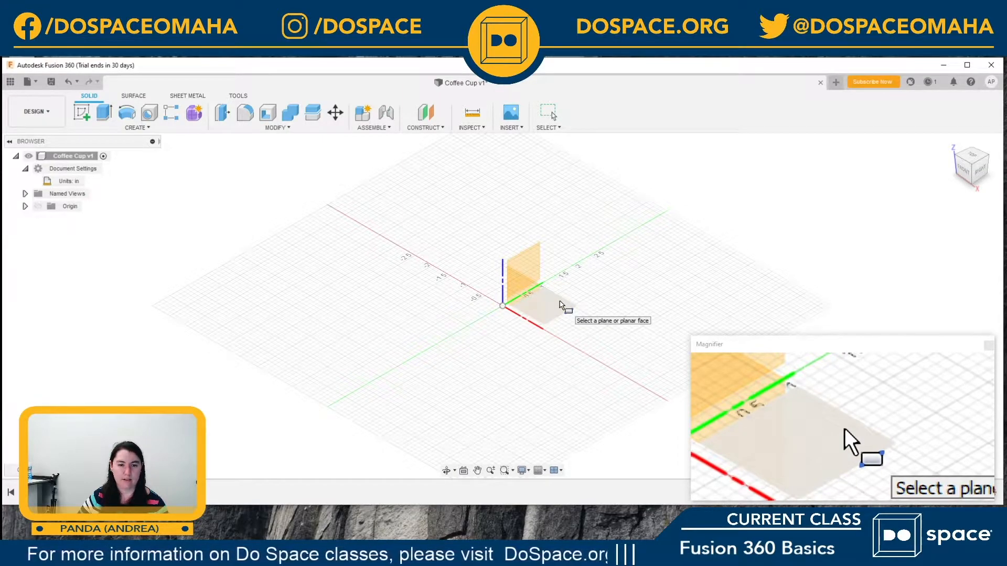
{"action": "left_click", "coordinate": [560, 305]}
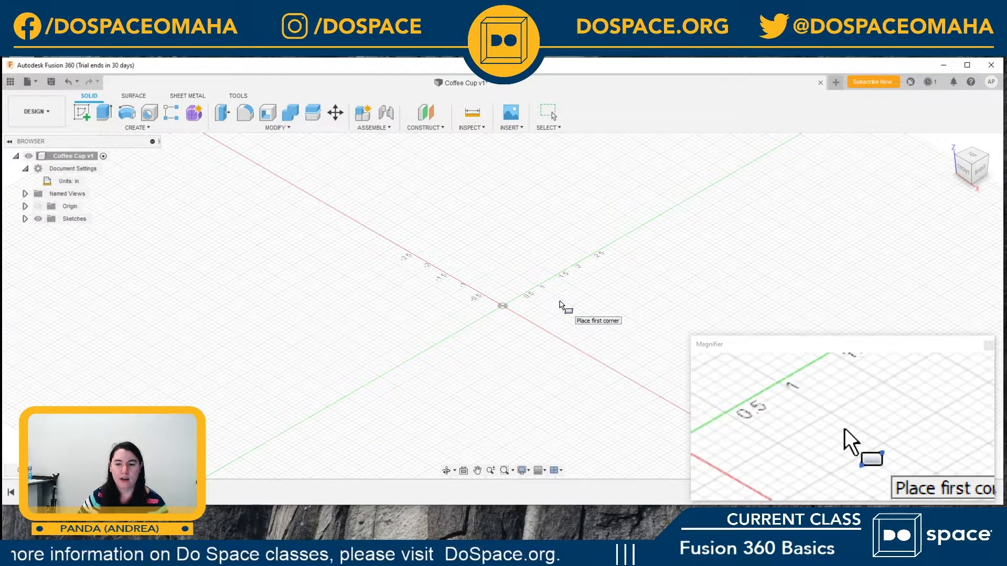
{"action": "left_click", "coordinate": [521, 256]}
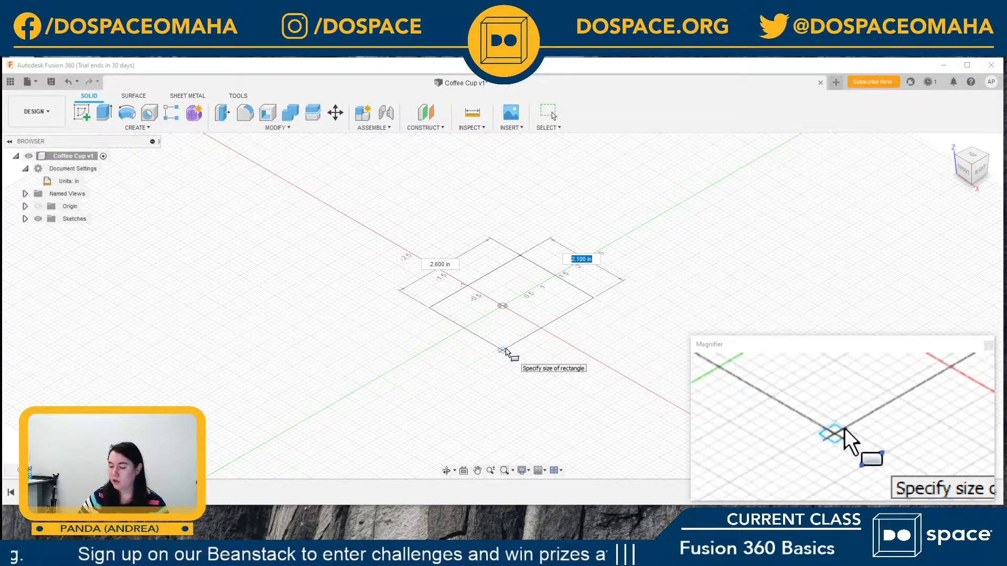
{"action": "type", "text": "3"}
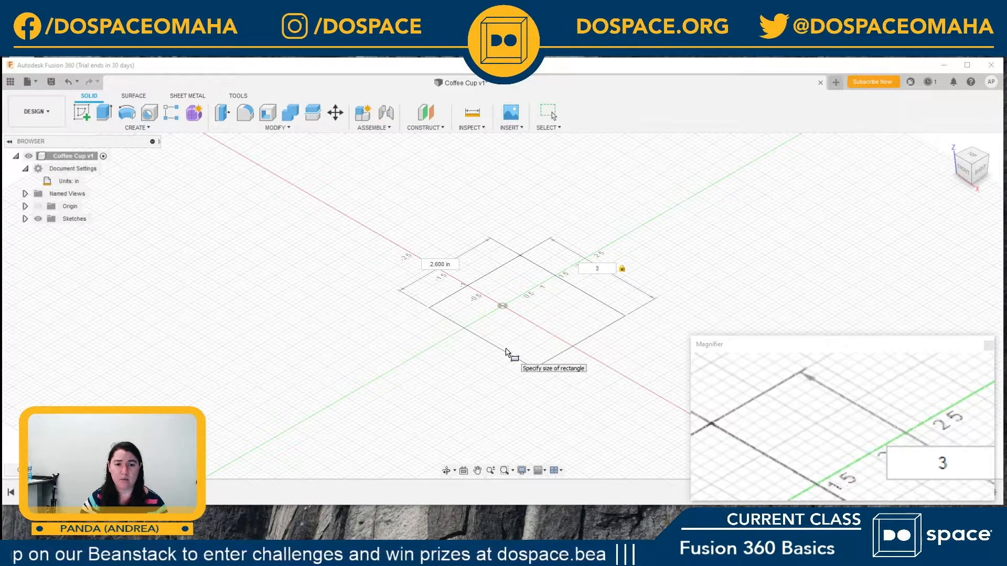
{"action": "key", "text": "Tab"}
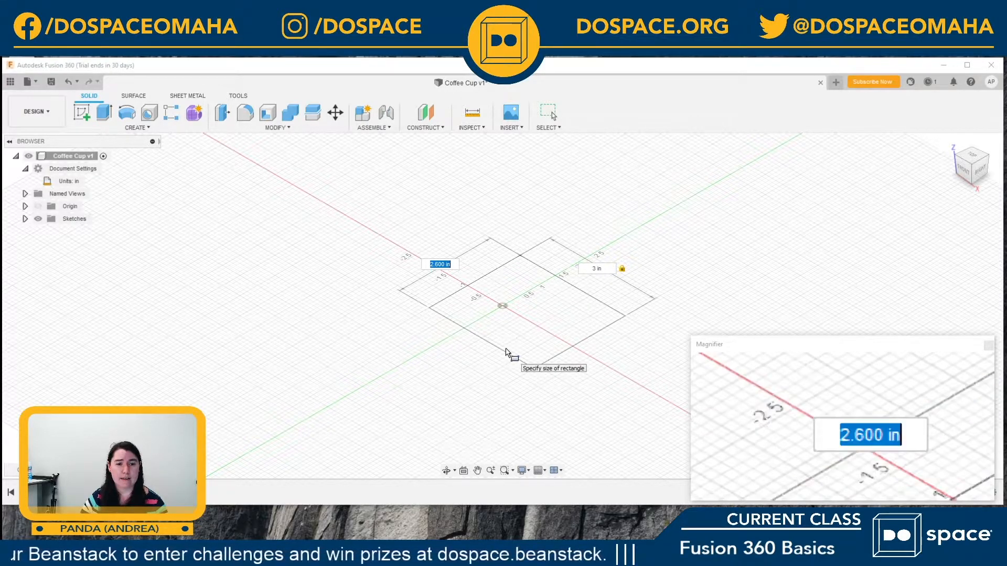
{"action": "type", "text": "5"}
{"action": "key", "text": "Tab"}
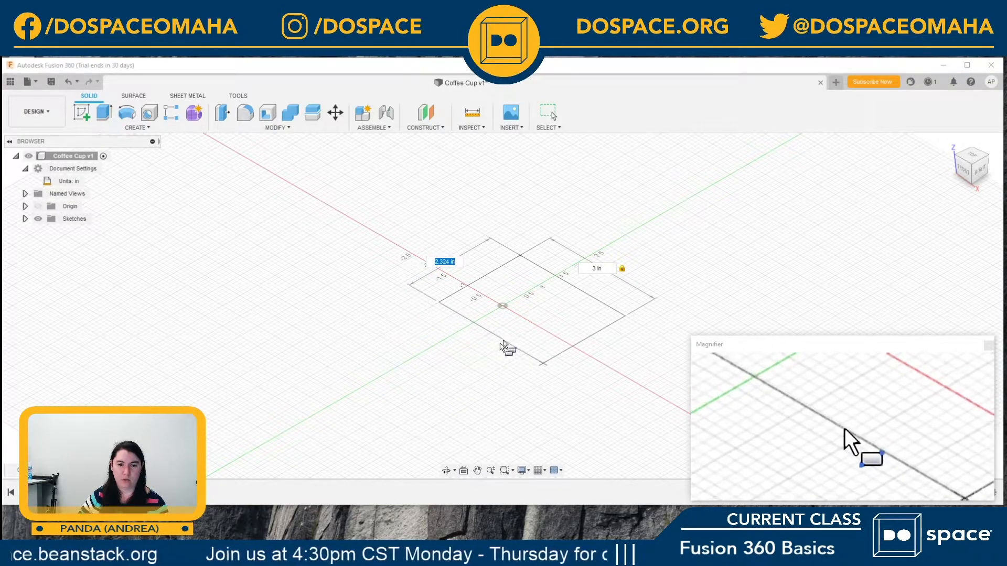
{"action": "left_click", "coordinate": [452, 396]}
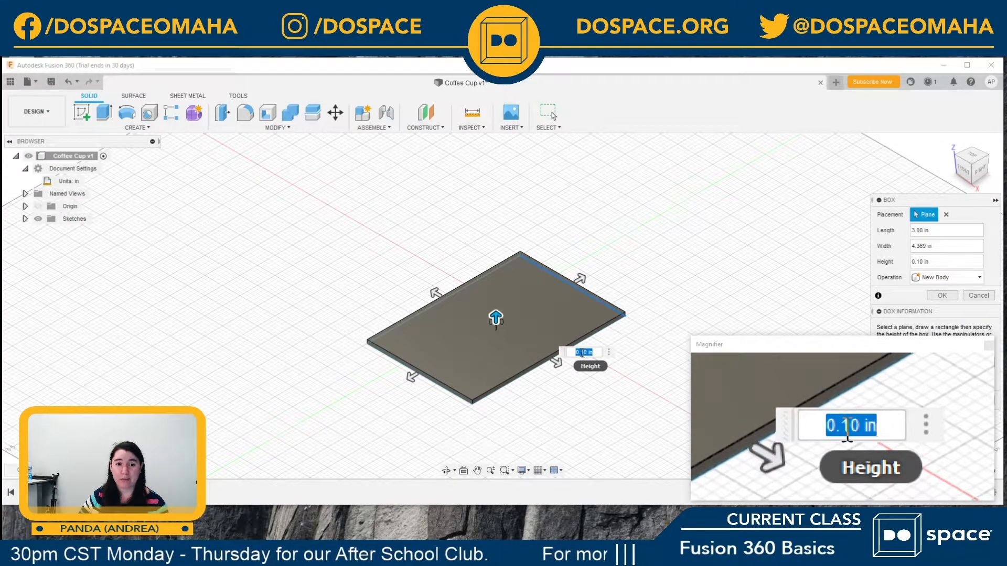
Step: Resize the box freehand to about 3.2 in long, 2.9 in wide and 2.9 in high, and create it as a new body
{"action": "left_click_drag", "start_coordinate": [494, 317], "coordinate": [490, 211]}
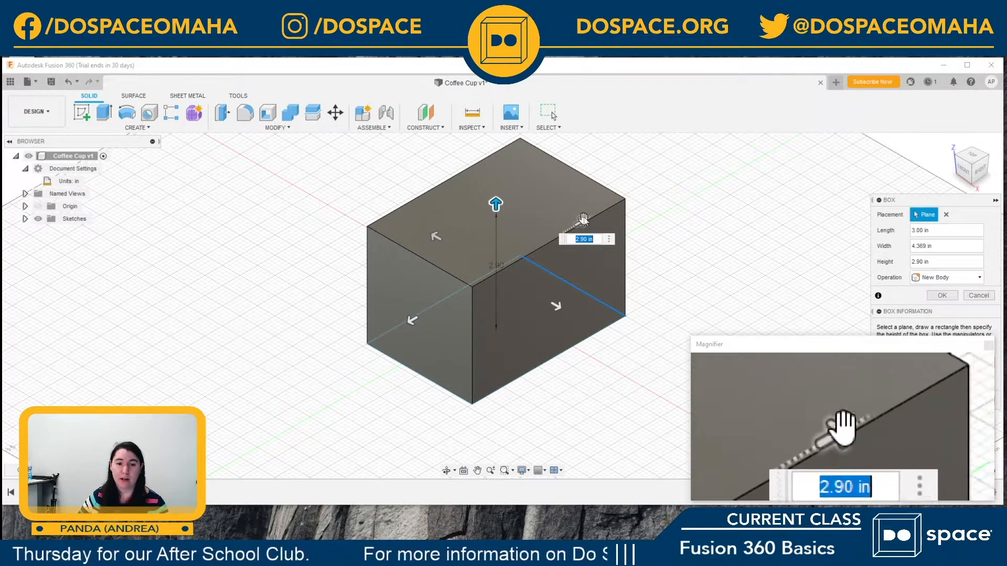
{"action": "left_click_drag", "start_coordinate": [582, 218], "coordinate": [534, 248]}
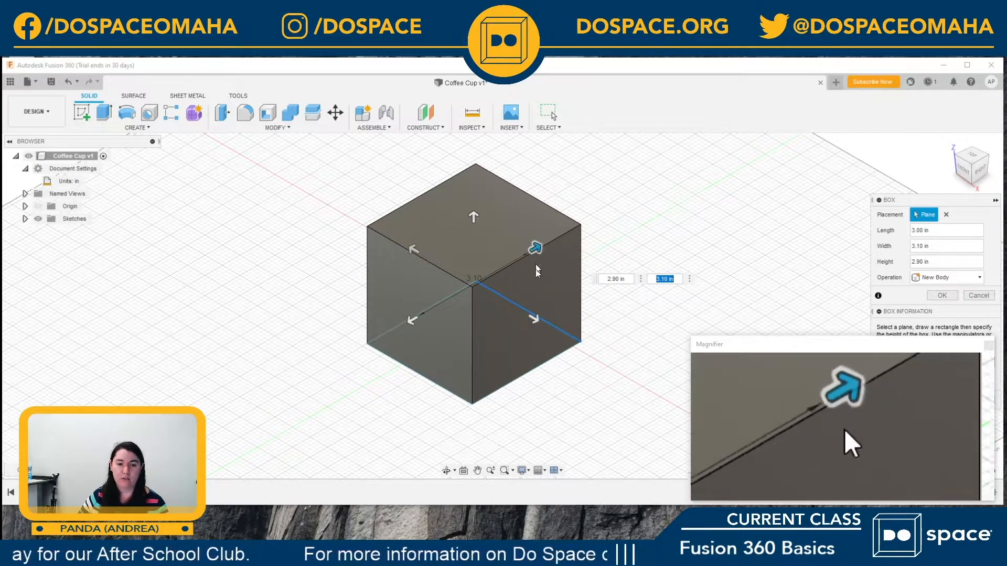
{"action": "mouse_move", "coordinate": [531, 320]}
{"action": "left_mouse_down"}
{"action": "mouse_move", "coordinate": [519, 304]}
{"action": "mouse_move", "coordinate": [537, 321]}
{"action": "left_mouse_up"}
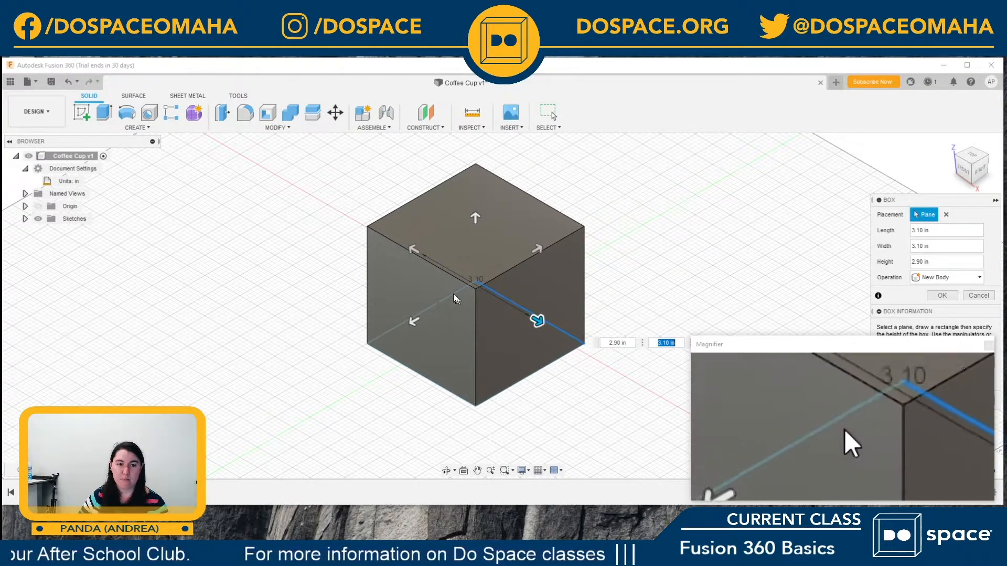
{"action": "mouse_move", "coordinate": [415, 245]}
{"action": "left_mouse_down"}
{"action": "mouse_move", "coordinate": [452, 272]}
{"action": "mouse_move", "coordinate": [410, 247]}
{"action": "left_mouse_up"}
{"action": "mouse_move", "coordinate": [412, 321]}
{"action": "left_mouse_down"}
{"action": "mouse_move", "coordinate": [412, 334]}
{"action": "mouse_move", "coordinate": [355, 356]}
{"action": "mouse_move", "coordinate": [418, 330]}
{"action": "mouse_move", "coordinate": [420, 316]}
{"action": "left_mouse_up"}
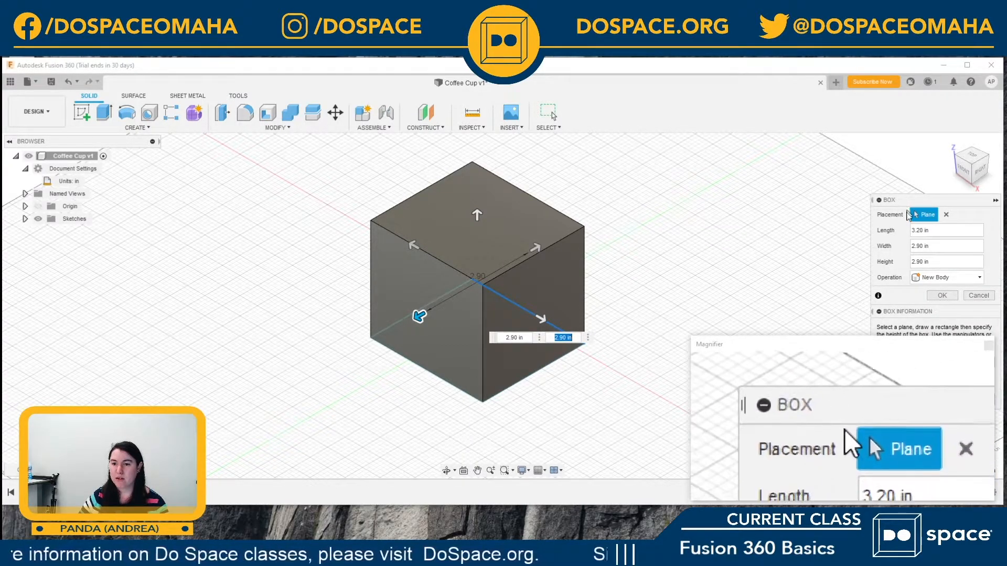
{"action": "left_click", "coordinate": [942, 297]}
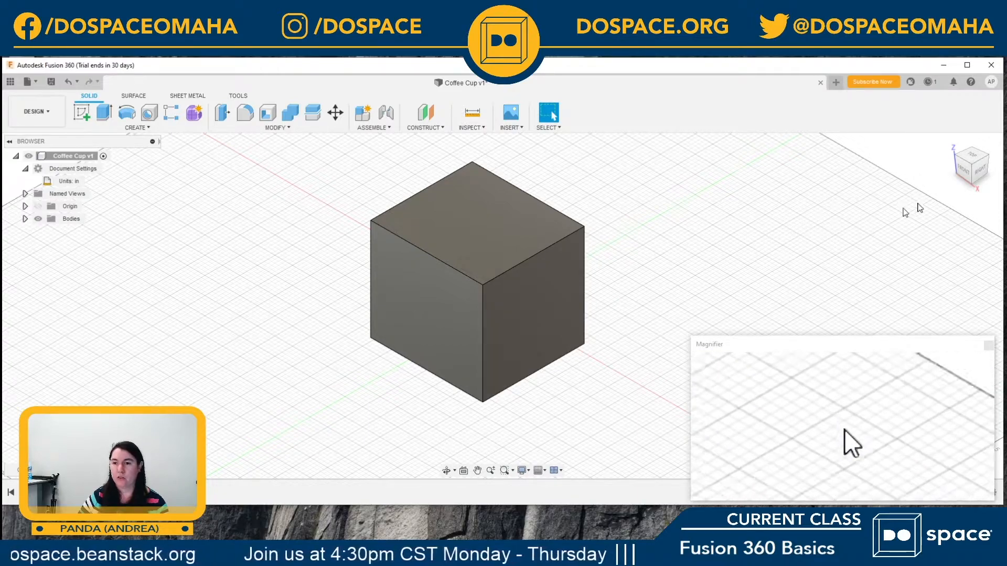
Step: Examine the box from the front, from rotated angles and from the home view, and rotate around it with the Orbit tool
{"action": "left_click", "coordinate": [965, 172]}
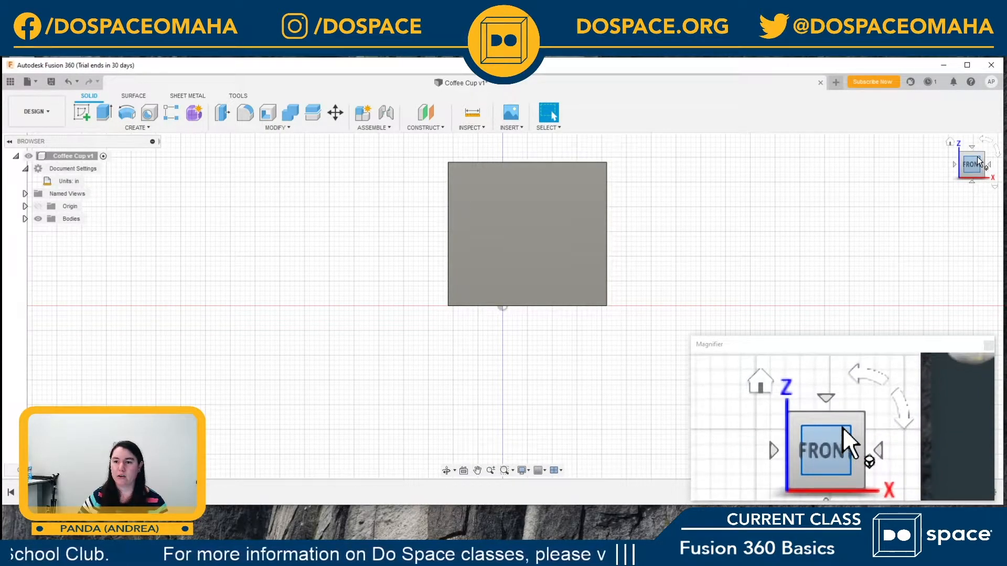
{"action": "mouse_move", "coordinate": [979, 163]}
{"action": "left_mouse_down"}
{"action": "mouse_move", "coordinate": [921, 183]}
{"action": "mouse_move", "coordinate": [901, 134]}
{"action": "mouse_move", "coordinate": [890, 205]}
{"action": "mouse_move", "coordinate": [920, 196]}
{"action": "mouse_move", "coordinate": [911, 169]}
{"action": "mouse_move", "coordinate": [872, 190]}
{"action": "mouse_move", "coordinate": [846, 182]}
{"action": "mouse_move", "coordinate": [806, 190]}
{"action": "mouse_move", "coordinate": [800, 159]}
{"action": "mouse_move", "coordinate": [810, 205]}
{"action": "mouse_move", "coordinate": [875, 168]}
{"action": "mouse_move", "coordinate": [965, 160]}
{"action": "mouse_move", "coordinate": [826, 173]}
{"action": "left_mouse_up"}
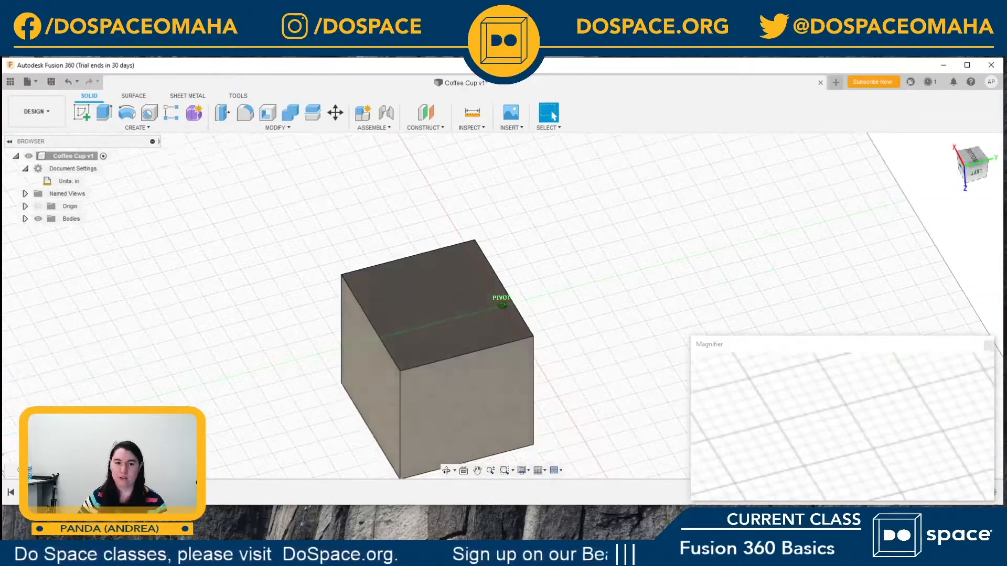
{"action": "left_click", "coordinate": [979, 164]}
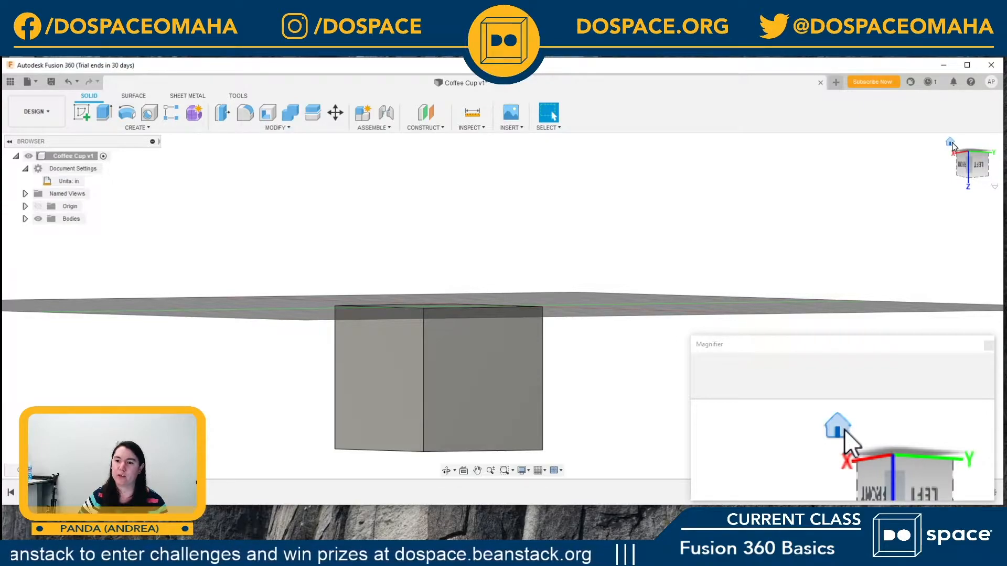
{"action": "left_click", "coordinate": [951, 143]}
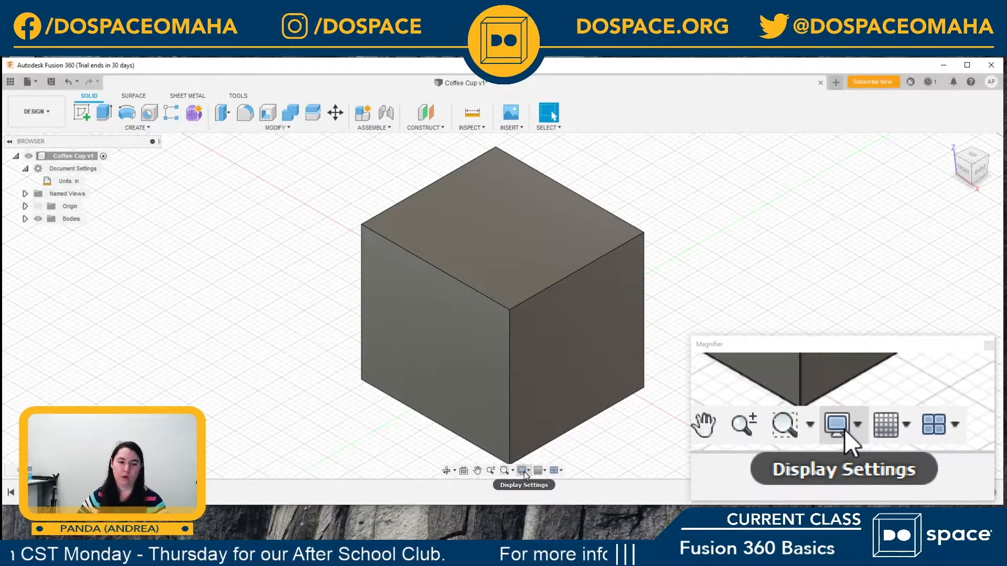
{"action": "left_click", "coordinate": [447, 471]}
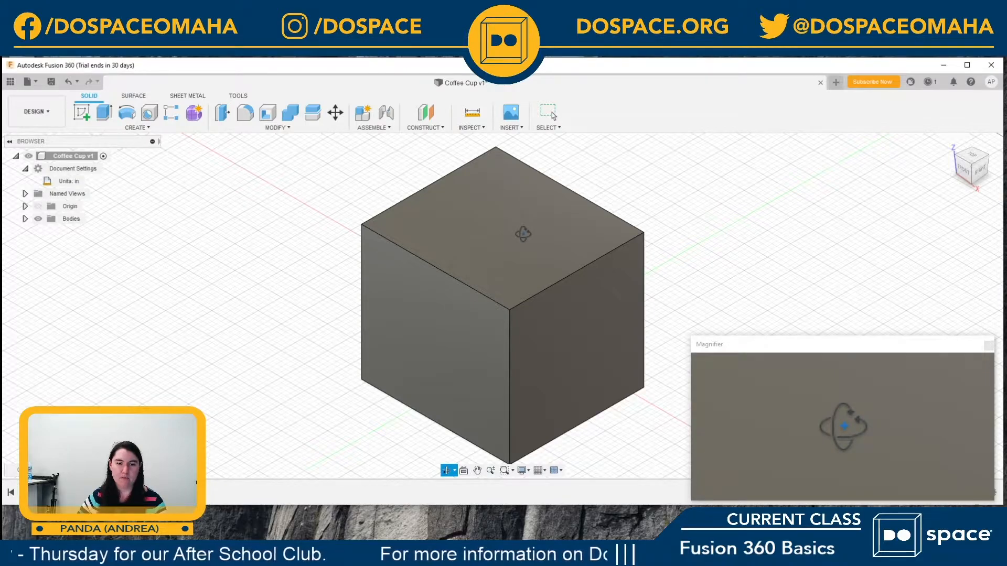
{"action": "mouse_move", "coordinate": [523, 234]}
{"action": "left_mouse_down"}
{"action": "mouse_move", "coordinate": [493, 279]}
{"action": "mouse_move", "coordinate": [446, 262]}
{"action": "mouse_move", "coordinate": [499, 269]}
{"action": "mouse_move", "coordinate": [569, 202]}
{"action": "mouse_move", "coordinate": [503, 209]}
{"action": "mouse_move", "coordinate": [506, 225]}
{"action": "left_mouse_up"}
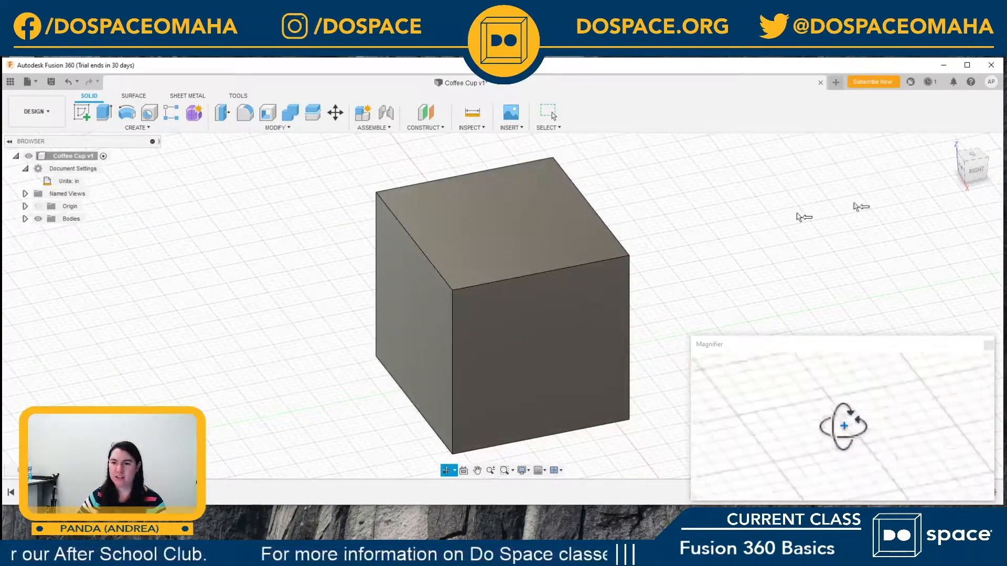
Step: Orbit around the box, return to the home view and look squarely at its front face
{"action": "left_click_drag", "start_coordinate": [416, 279], "coordinate": [602, 254]}
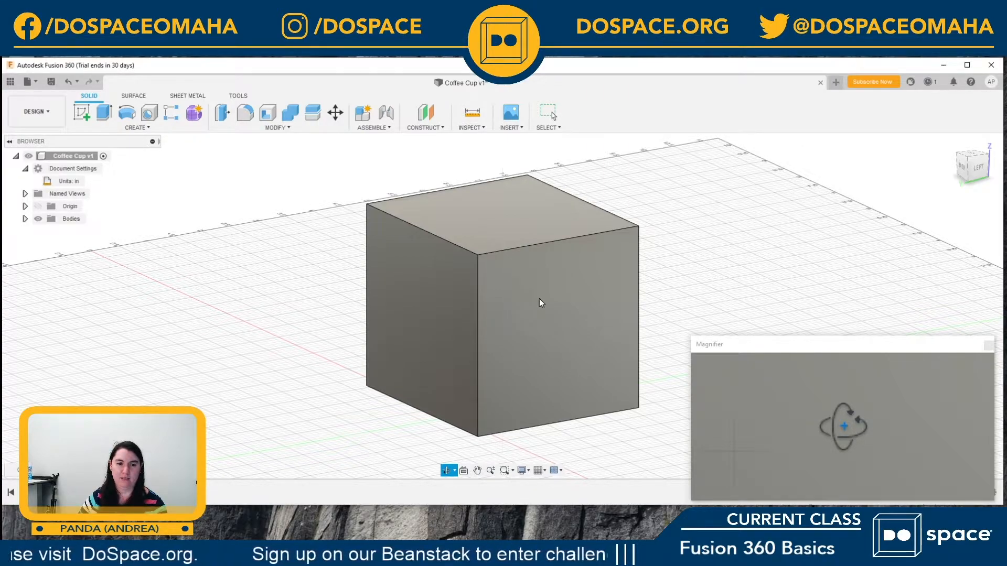
{"action": "key", "text": "Escape"}
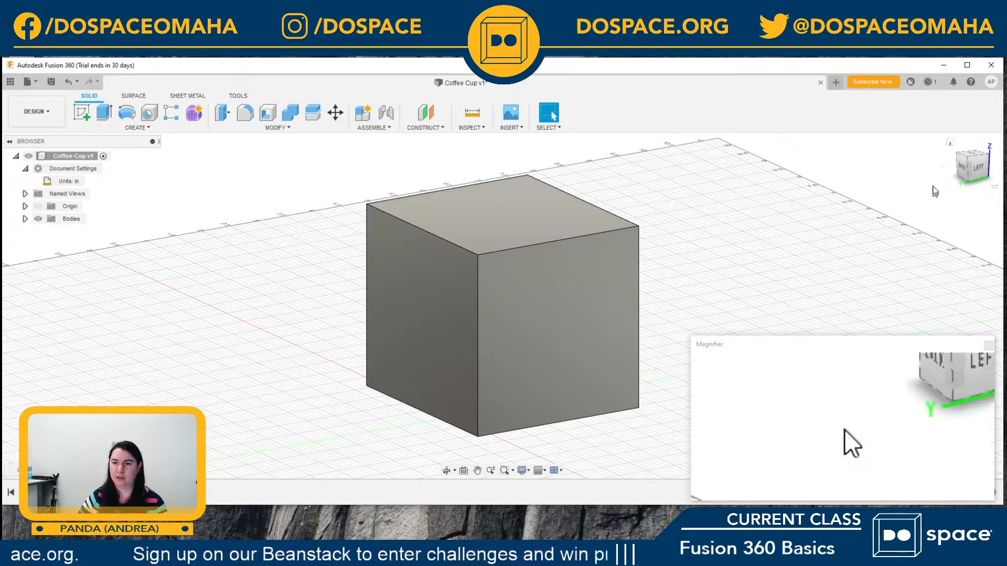
{"action": "left_click", "coordinate": [951, 142]}
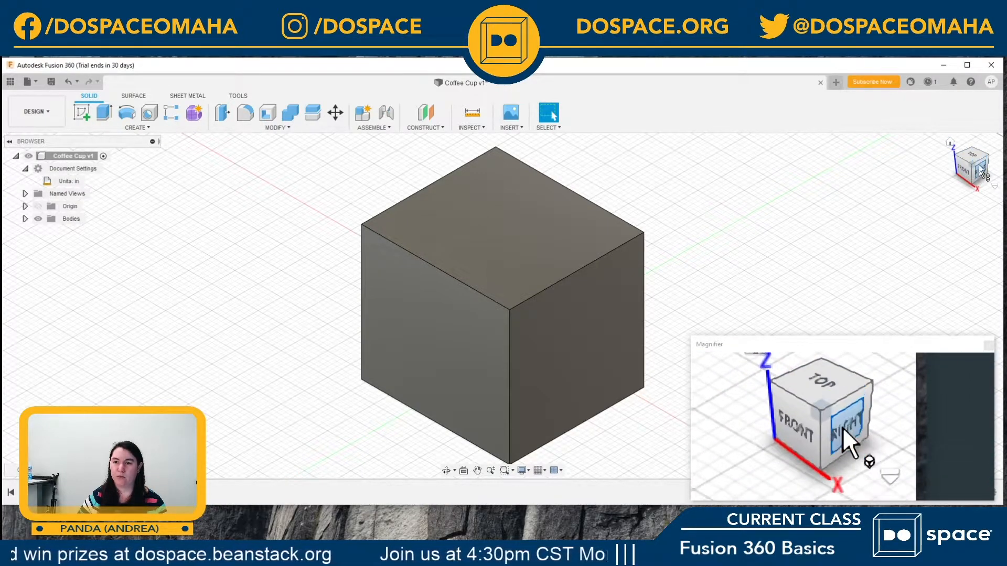
{"action": "left_click", "coordinate": [463, 472]}
{"action": "left_click", "coordinate": [435, 374]}
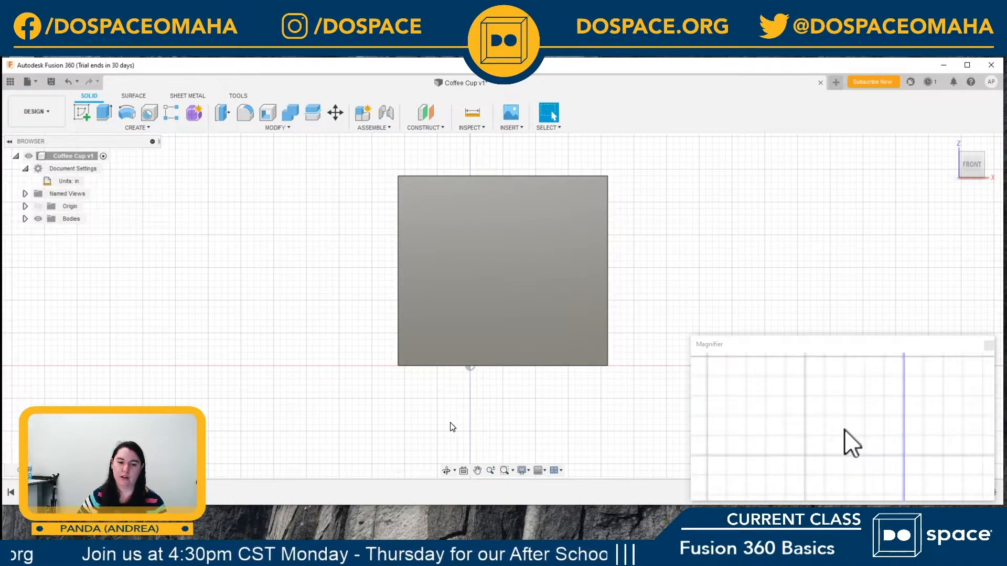
Step: Pan the front view of the box, zoom in and out on it and restore the home view
{"action": "left_click", "coordinate": [478, 471]}
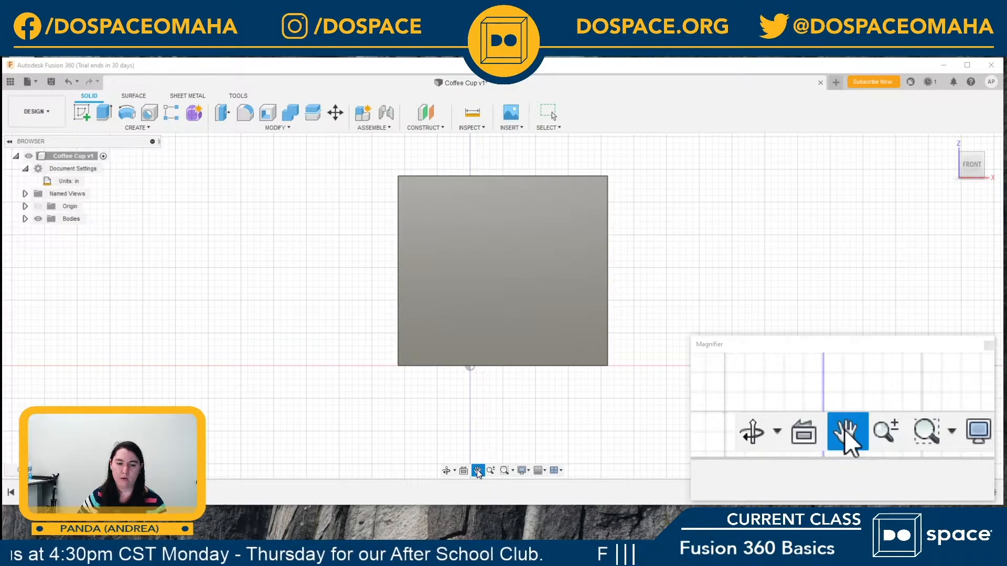
{"action": "left_click_drag", "start_coordinate": [498, 263], "coordinate": [443, 297]}
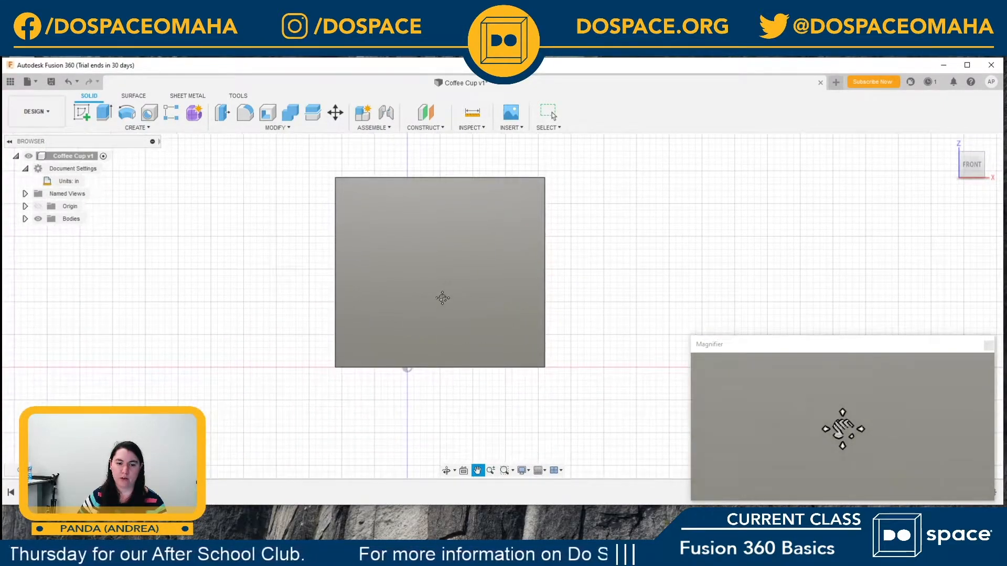
{"action": "left_click", "coordinate": [492, 472]}
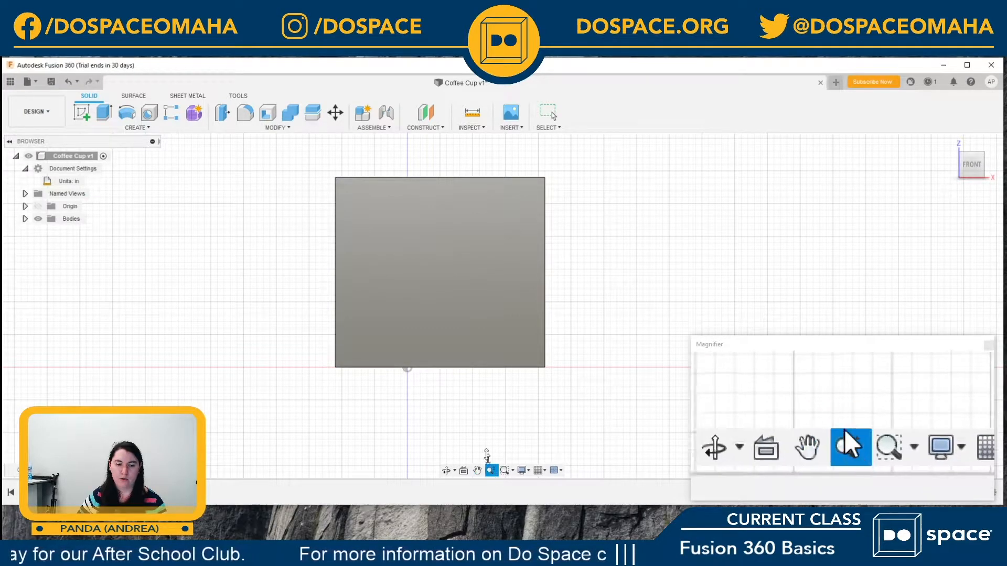
{"action": "left_click_drag", "start_coordinate": [475, 216], "coordinate": [466, 182]}
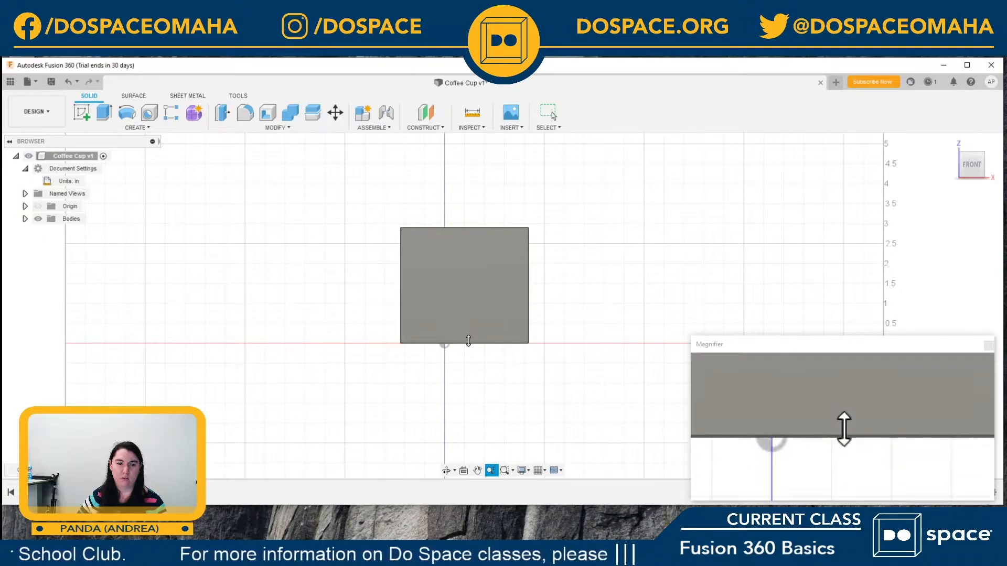
{"action": "left_click_drag", "start_coordinate": [478, 294], "coordinate": [451, 288]}
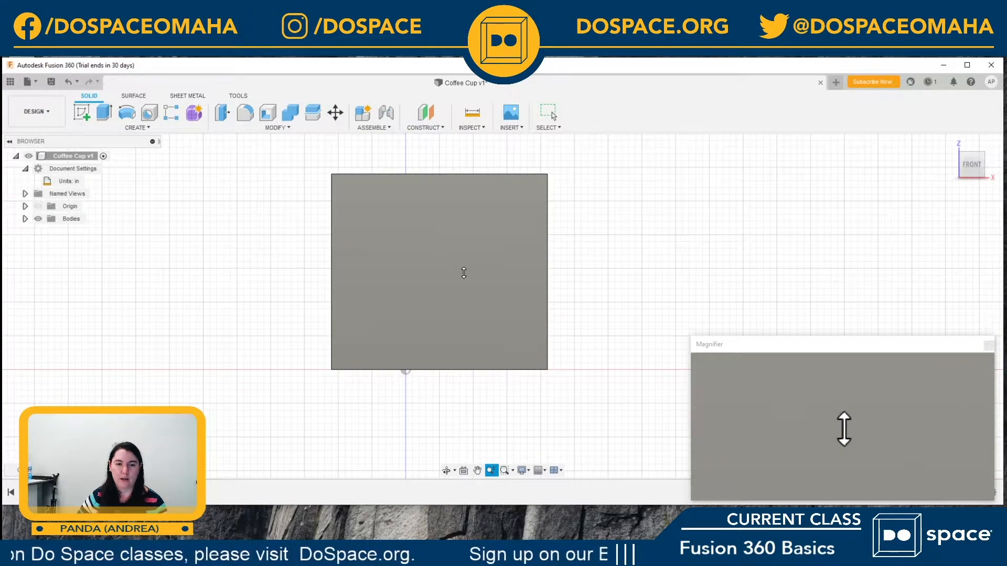
{"action": "left_click_drag", "start_coordinate": [463, 274], "coordinate": [463, 261]}
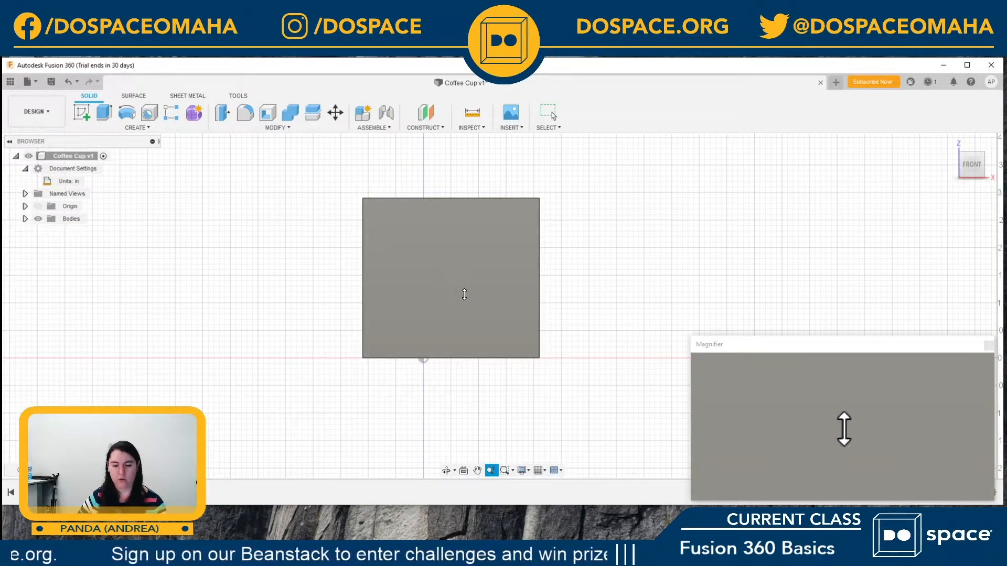
{"action": "key", "text": "Escape"}
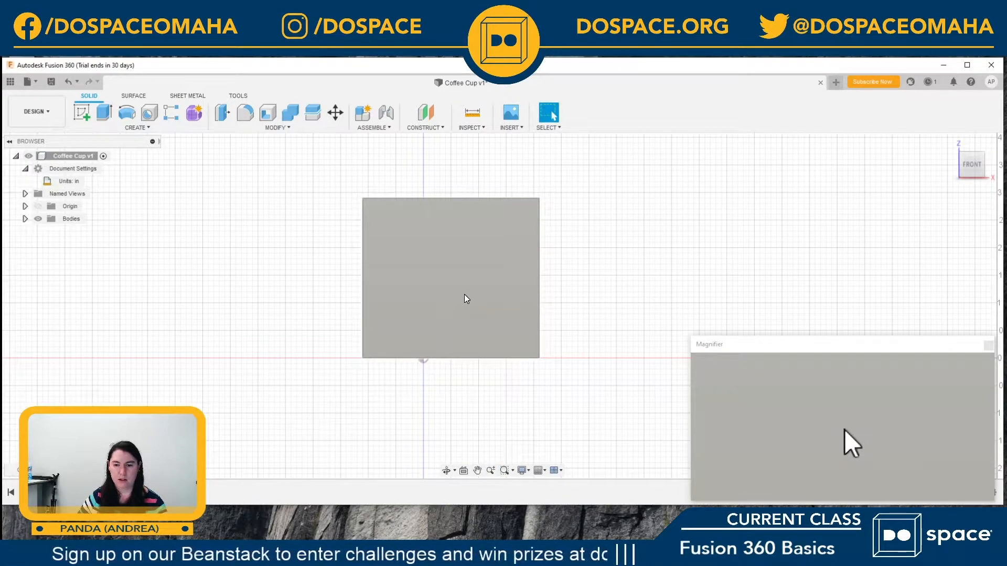
{"action": "mouse_move", "coordinate": [958, 156]}
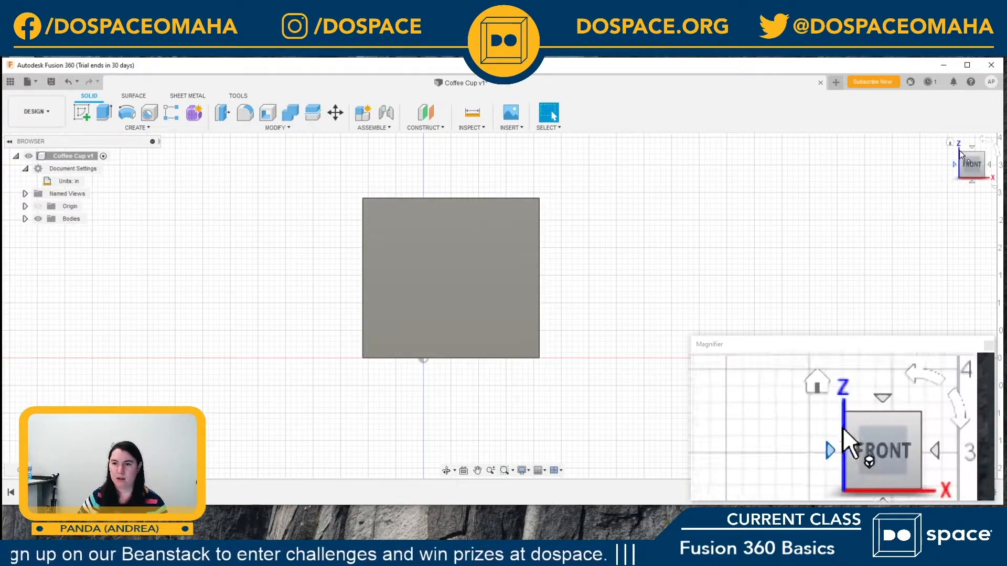
{"action": "left_click", "coordinate": [950, 142]}
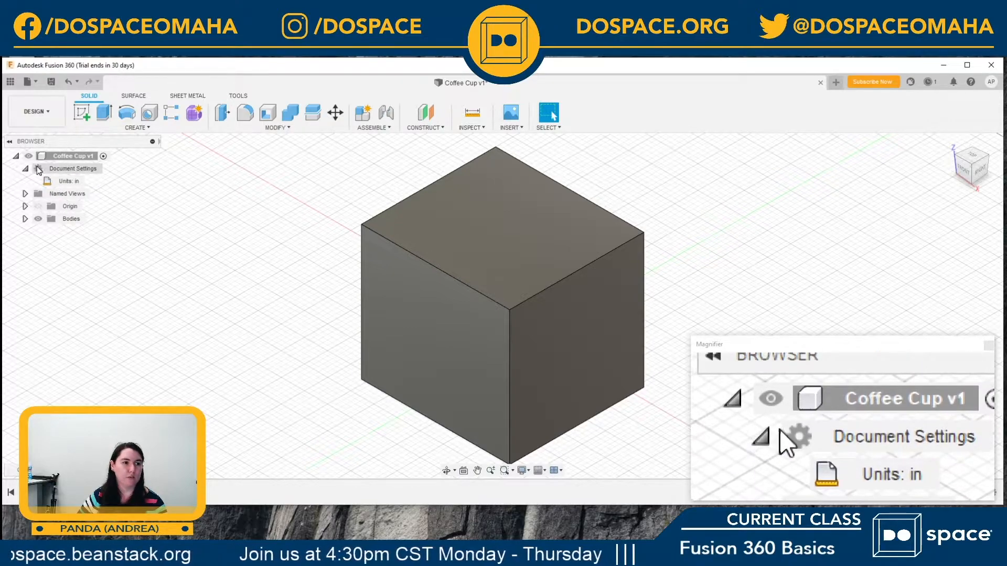
Step: Select the box's body in the design's list of bodies and delete it
{"action": "left_click", "coordinate": [26, 219]}
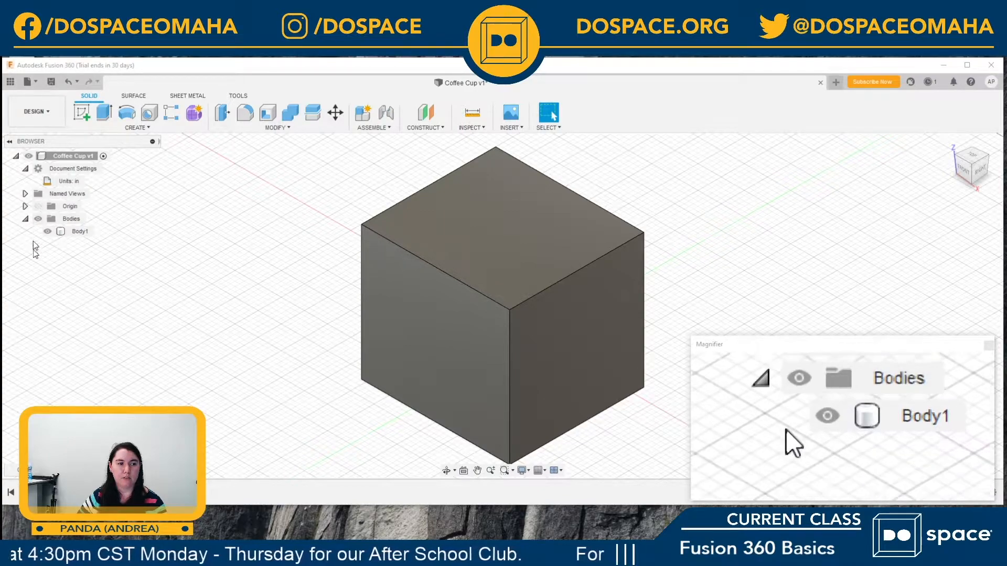
{"action": "left_click", "coordinate": [76, 232]}
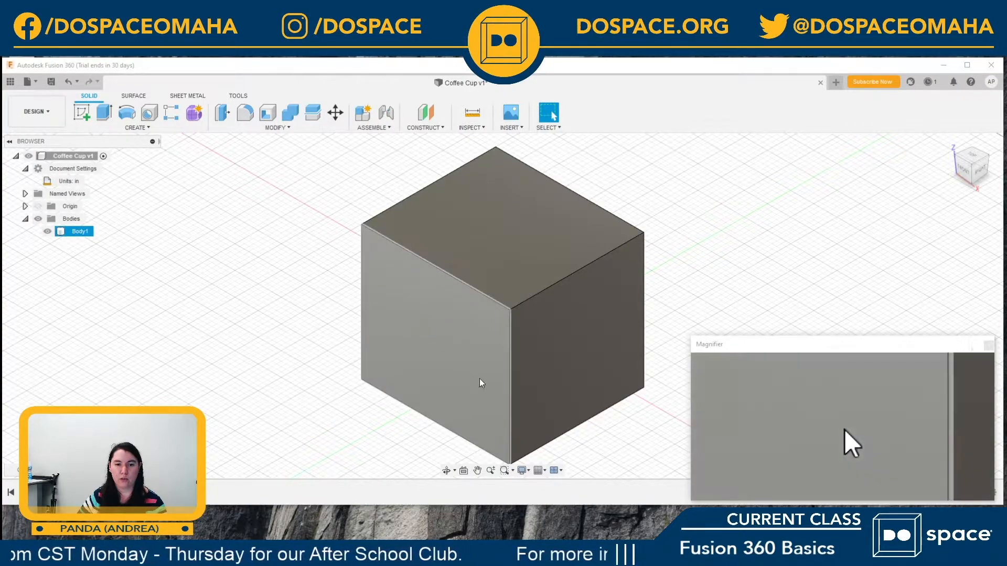
{"action": "left_click", "coordinate": [62, 233]}
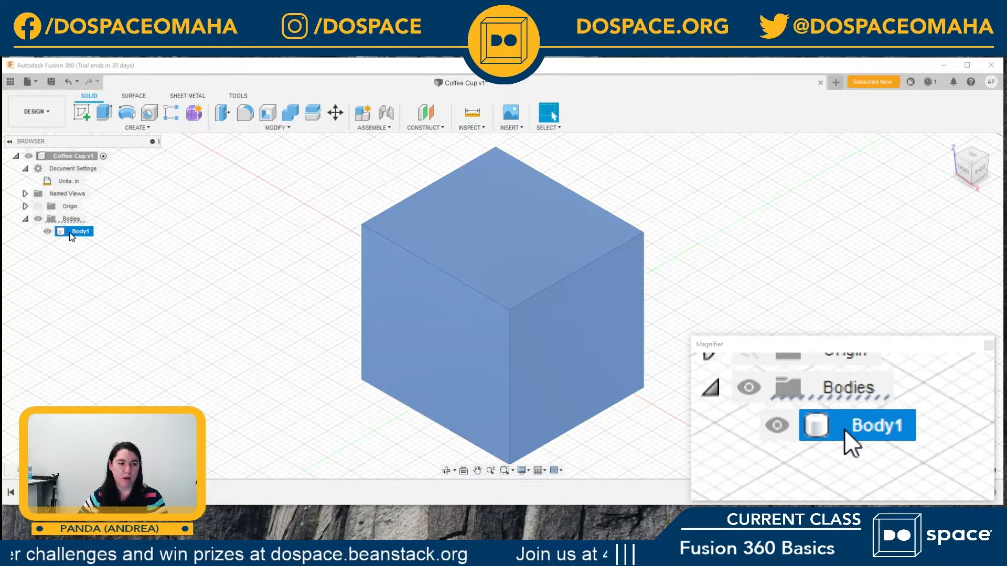
{"action": "left_click", "coordinate": [71, 234]}
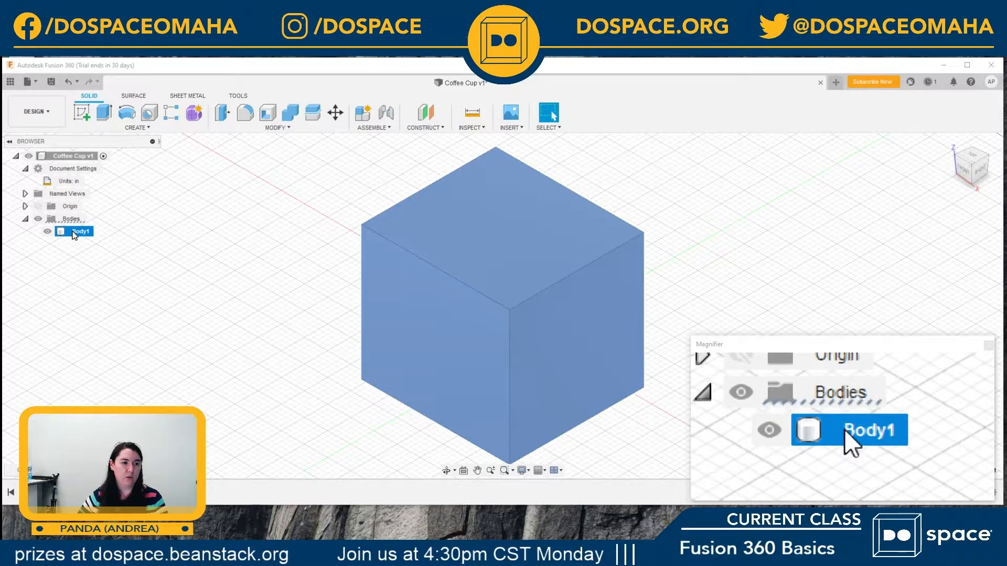
{"action": "right_click", "coordinate": [73, 235]}
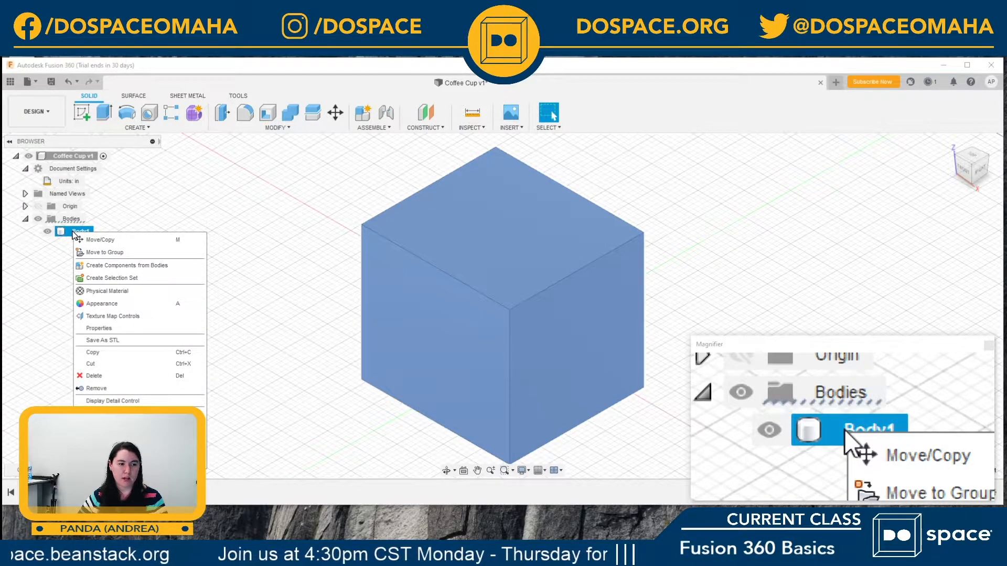
{"action": "left_click", "coordinate": [95, 376]}
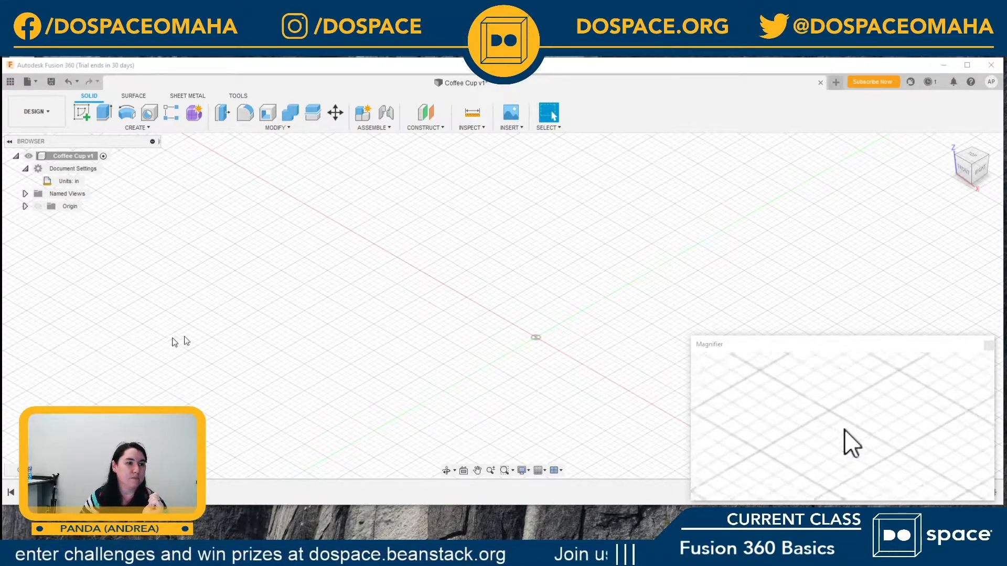
Step: Create a new sketch on the horizontal XY plane
{"action": "left_click", "coordinate": [83, 114]}
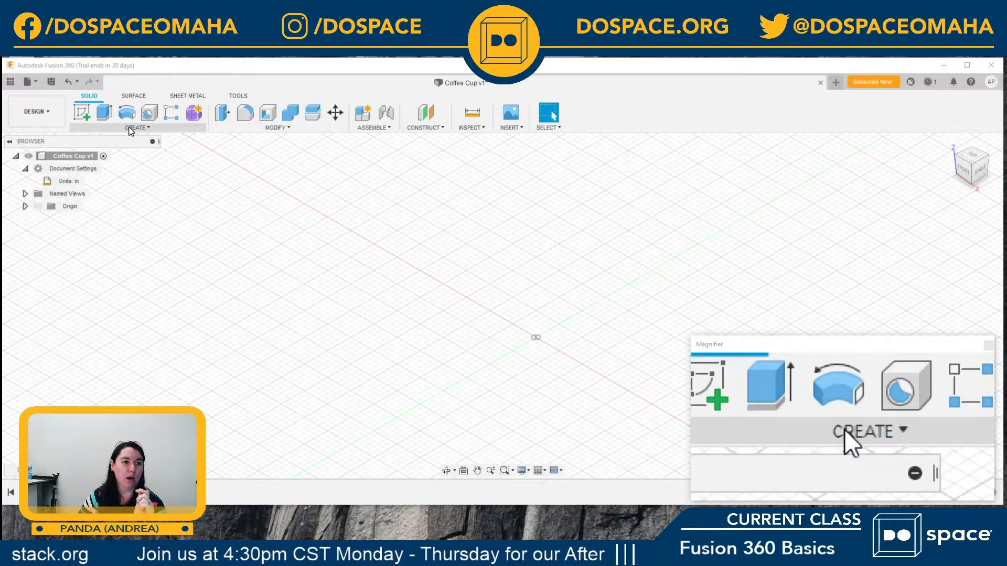
{"action": "left_click", "coordinate": [146, 128]}
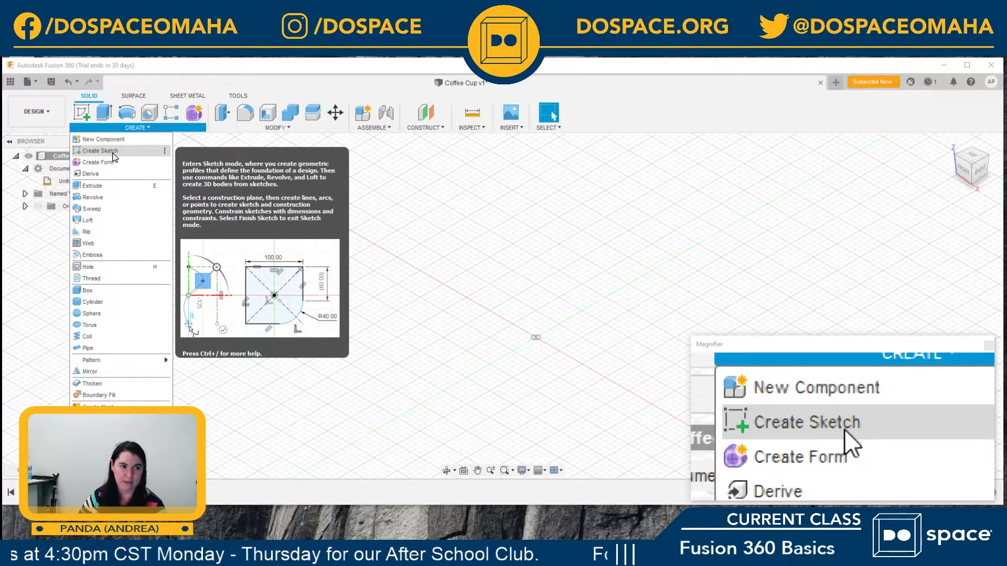
{"action": "left_click", "coordinate": [113, 154]}
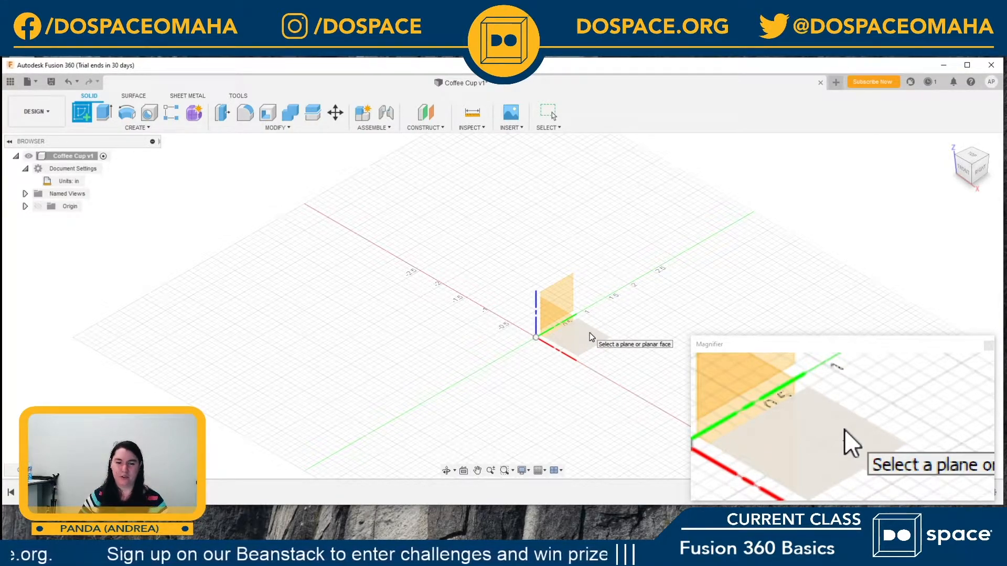
{"action": "left_click", "coordinate": [589, 333]}
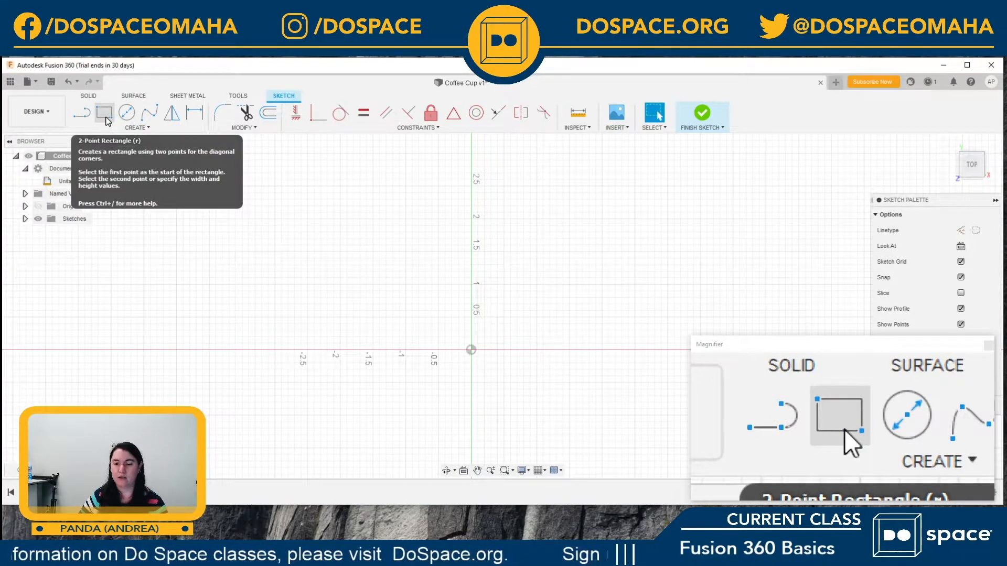
Step: Sketch a 2-point rectangle 2 in wide and 2 in high around the origin
{"action": "left_click", "coordinate": [137, 129]}
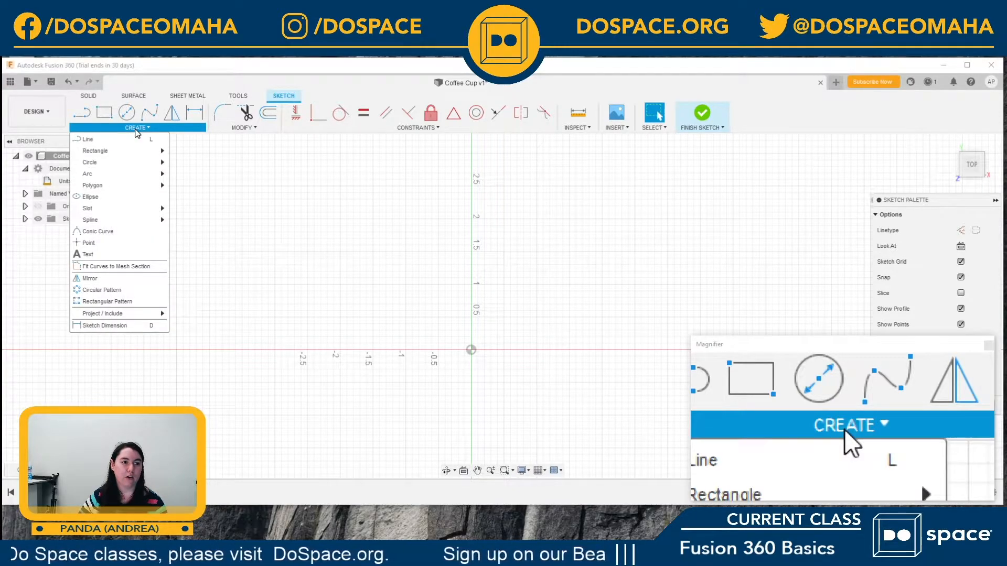
{"action": "mouse_move", "coordinate": [133, 156]}
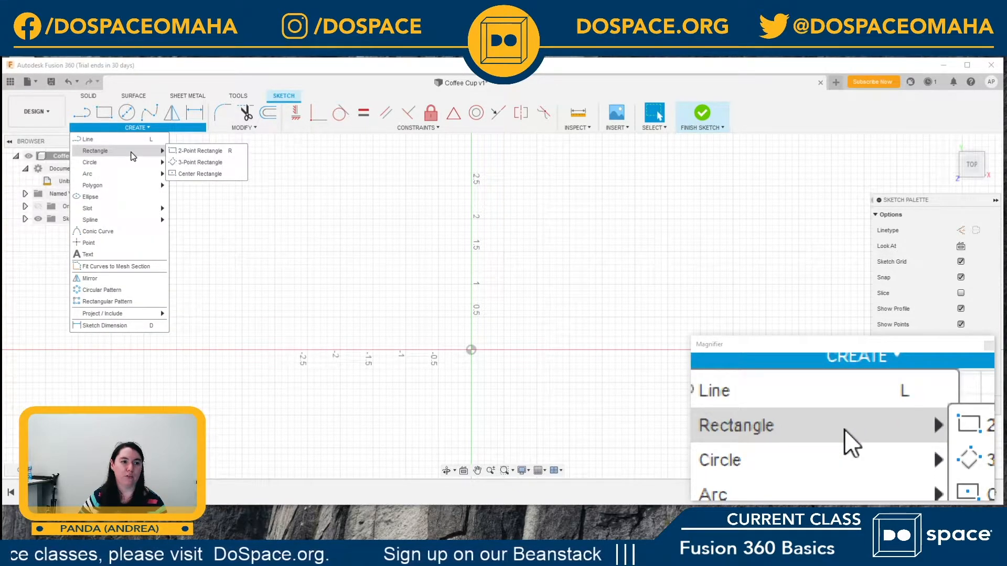
{"action": "left_click", "coordinate": [181, 153]}
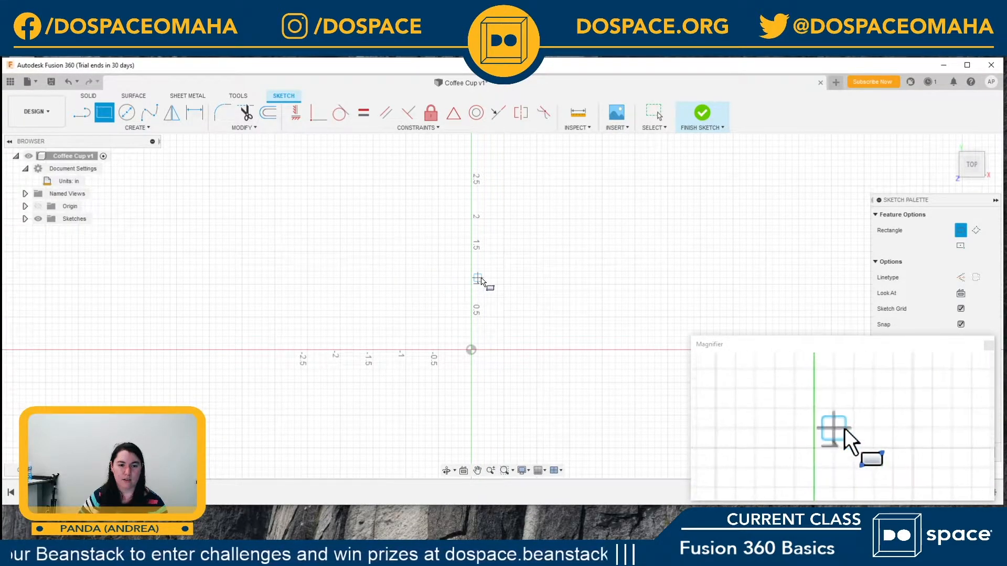
{"action": "left_click", "coordinate": [407, 286]}
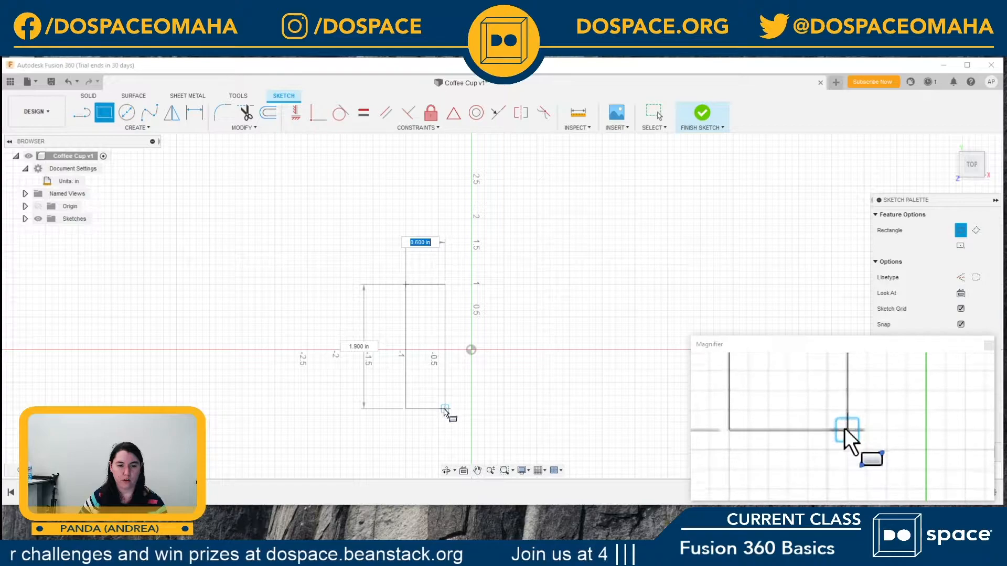
{"action": "left_click", "coordinate": [537, 416]}
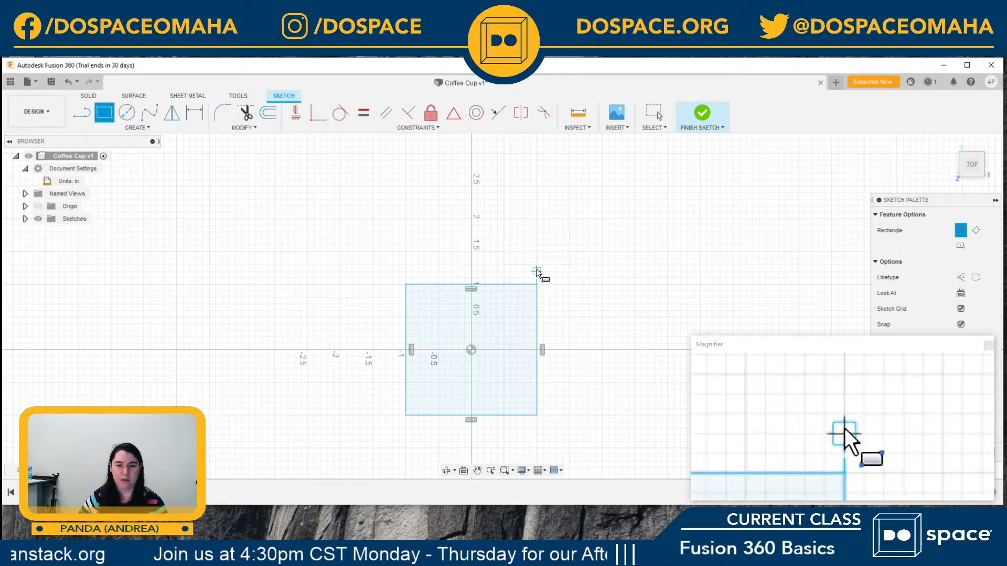
Step: Sketch a second 2-point rectangle, 0.8 in wide and 0.6 in high, above the square, and leave the rectangle command
{"action": "left_click", "coordinate": [556, 232]}
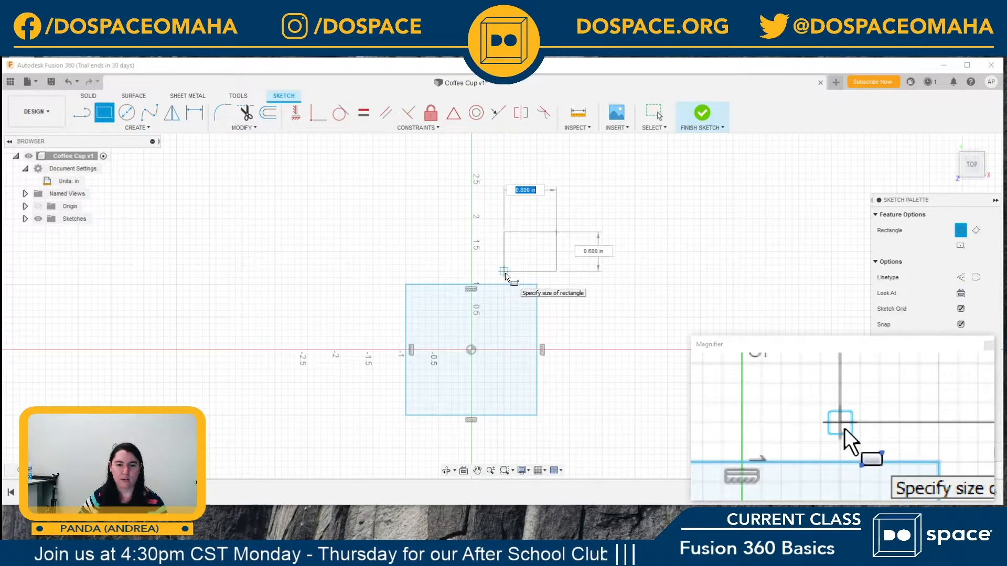
{"action": "left_click", "coordinate": [504, 272]}
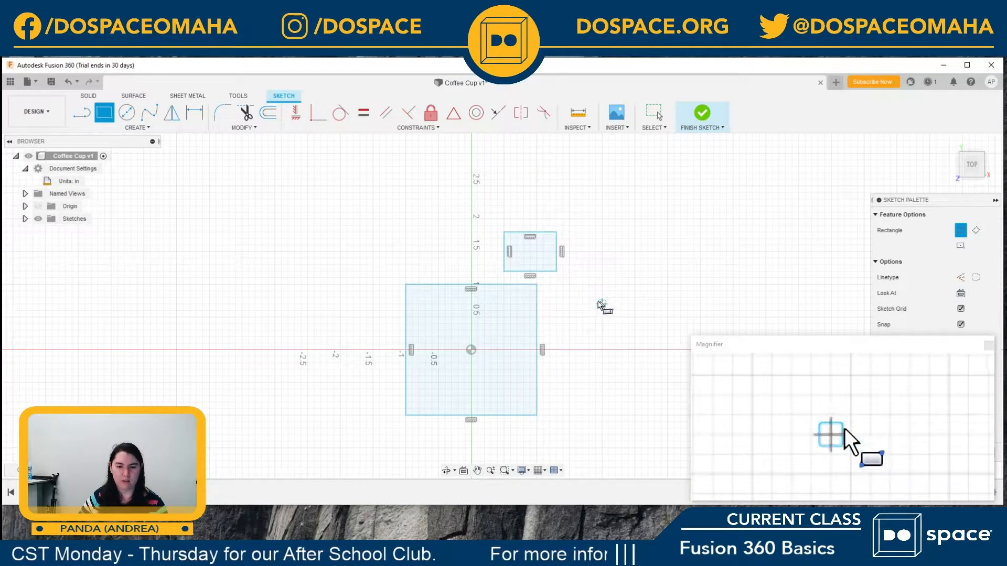
{"action": "key", "text": "Escape"}
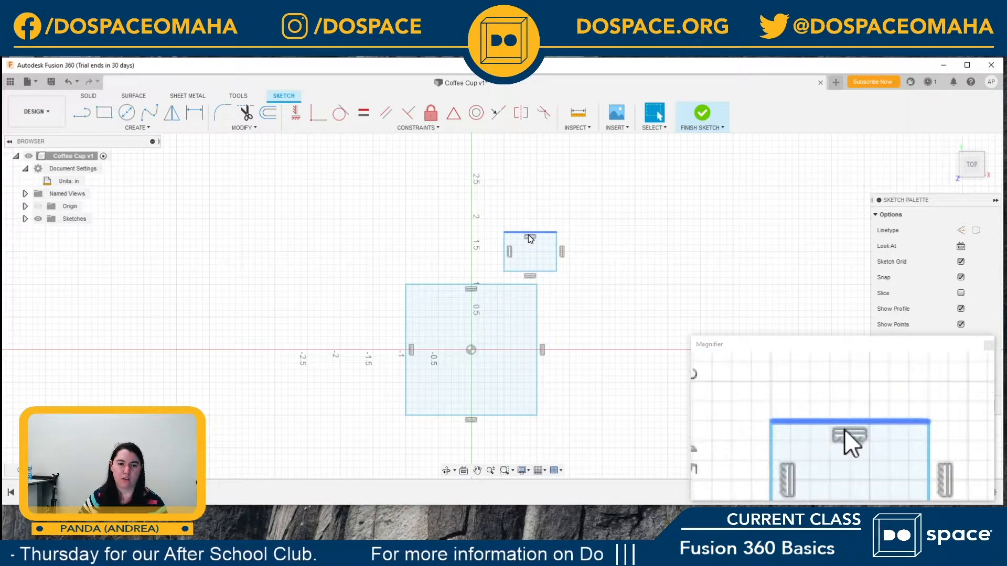
Step: Delete the small rectangle above the square by removing its four edges one at a time
{"action": "left_click", "coordinate": [527, 257]}
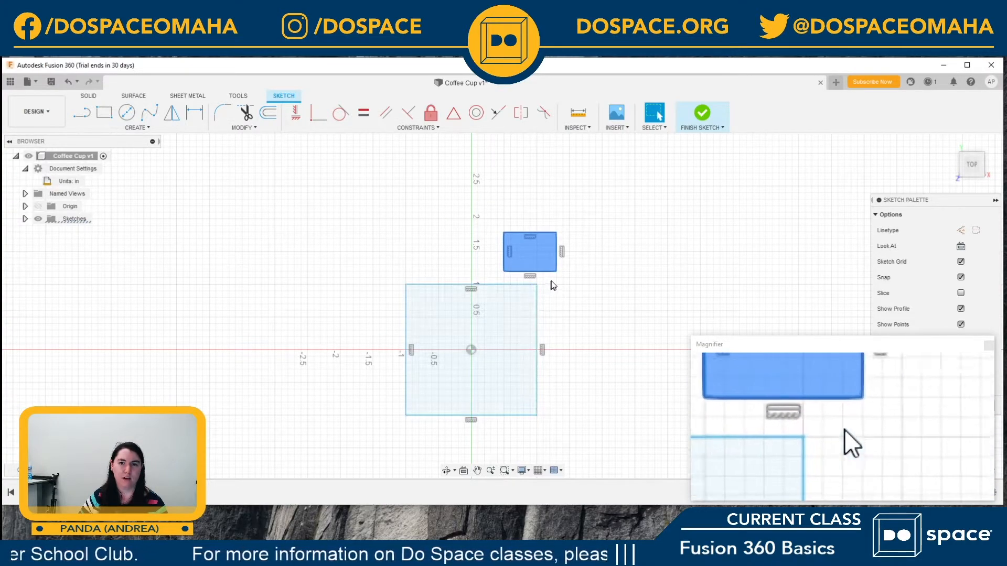
{"action": "left_click", "coordinate": [579, 247]}
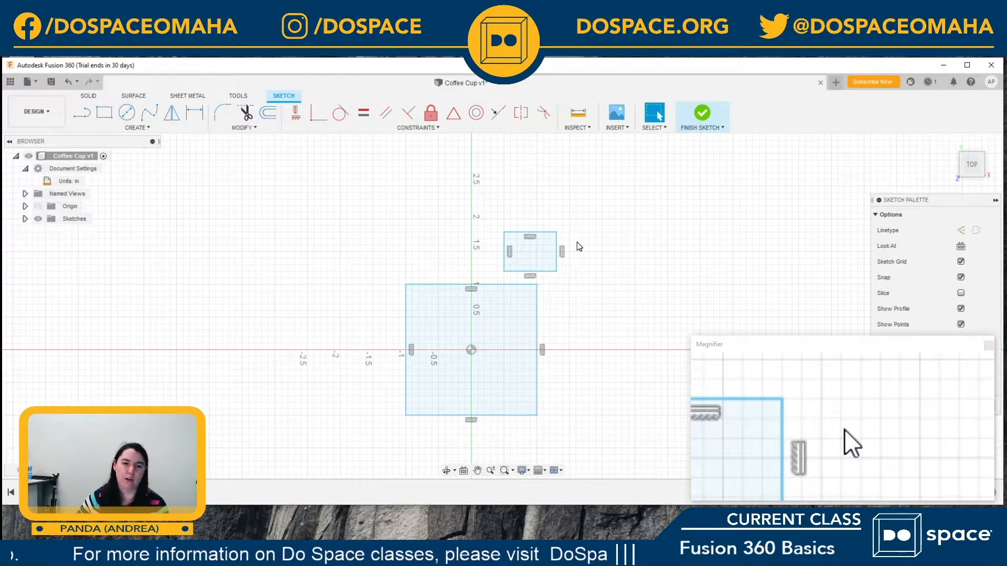
{"action": "left_click", "coordinate": [547, 236]}
{"action": "key", "text": "Delete"}
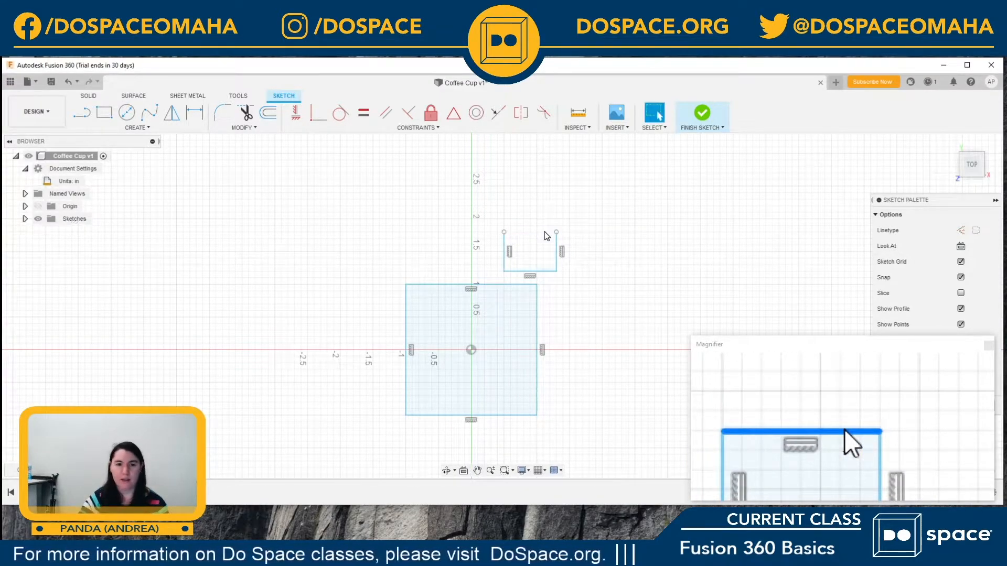
{"action": "left_click", "coordinate": [505, 263]}
{"action": "key", "text": "Delete"}
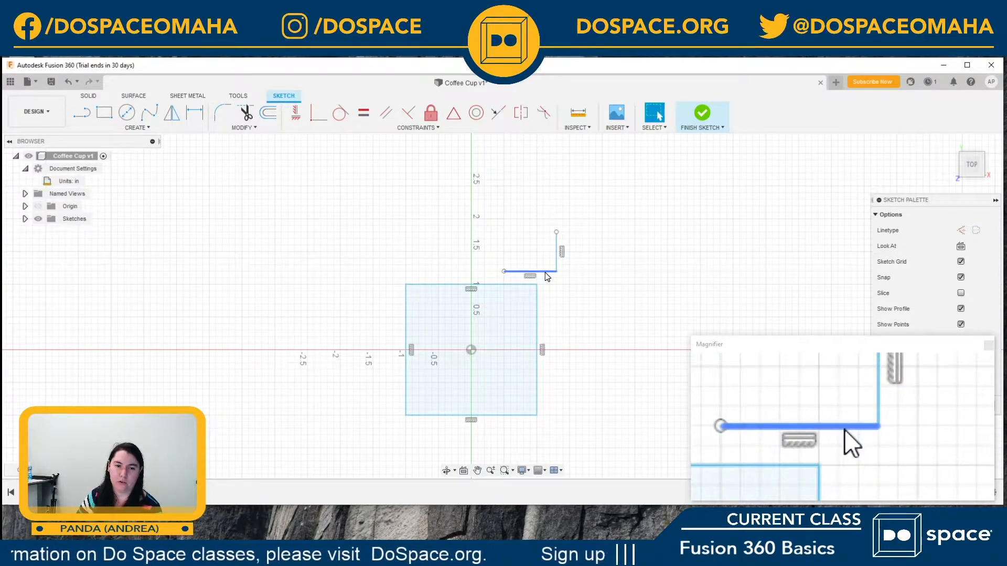
{"action": "left_click", "coordinate": [549, 271]}
{"action": "key", "text": "Delete"}
{"action": "left_click", "coordinate": [557, 262]}
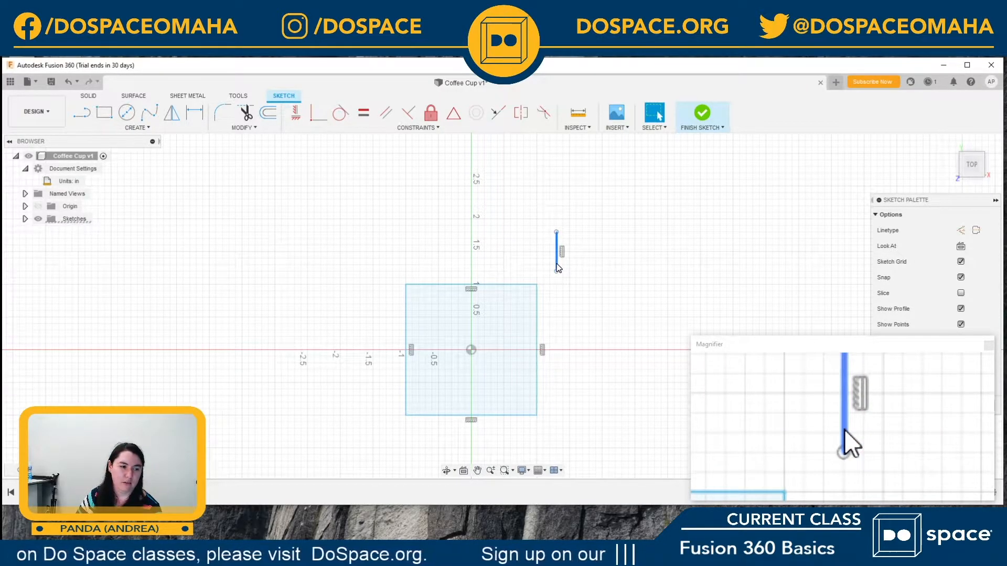
{"action": "key", "text": "Delete"}
{"action": "left_click", "coordinate": [543, 350]}
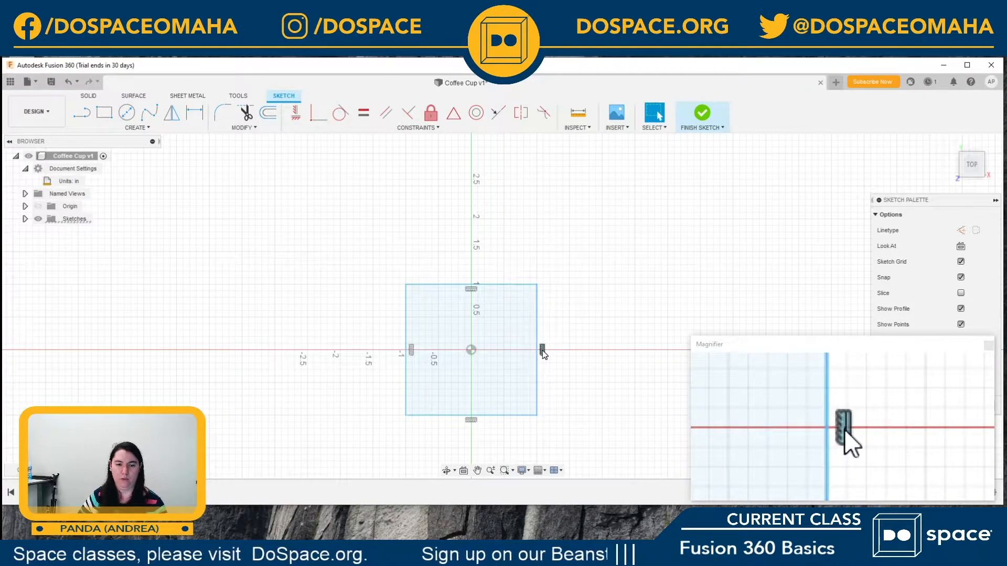
{"action": "left_click", "coordinate": [536, 309]}
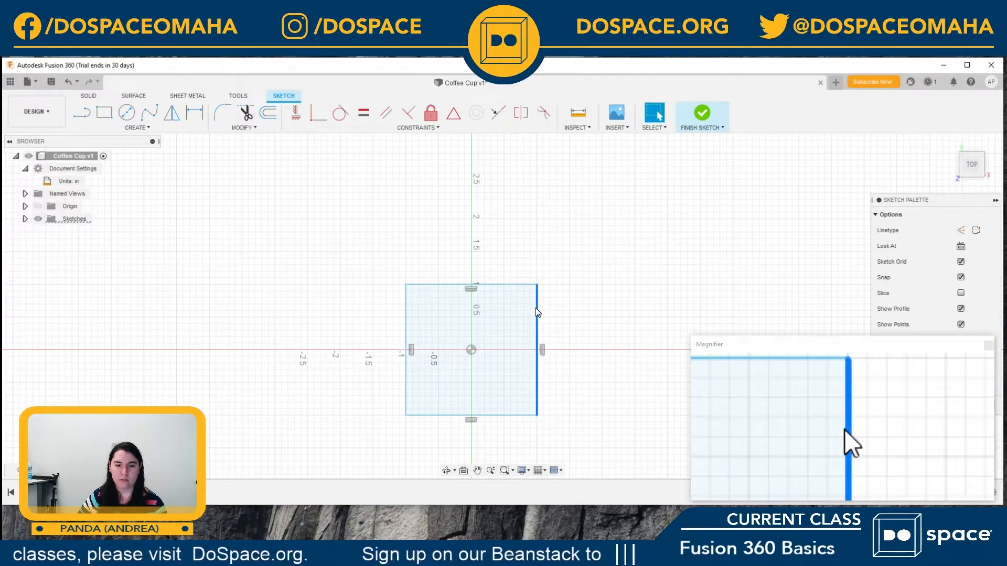
{"action": "right_click", "coordinate": [536, 309]}
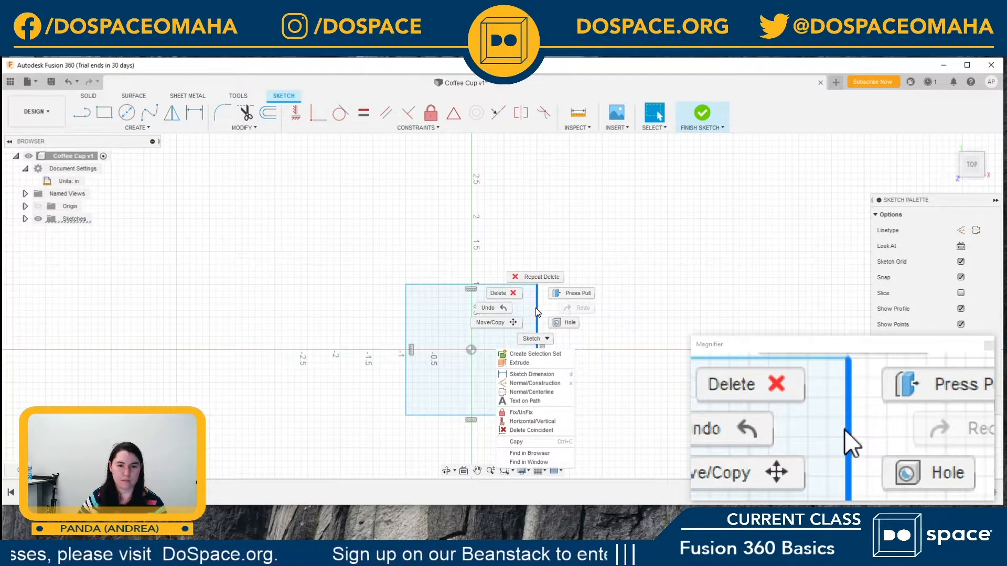
{"action": "left_click", "coordinate": [620, 266]}
{"action": "left_click", "coordinate": [587, 353]}
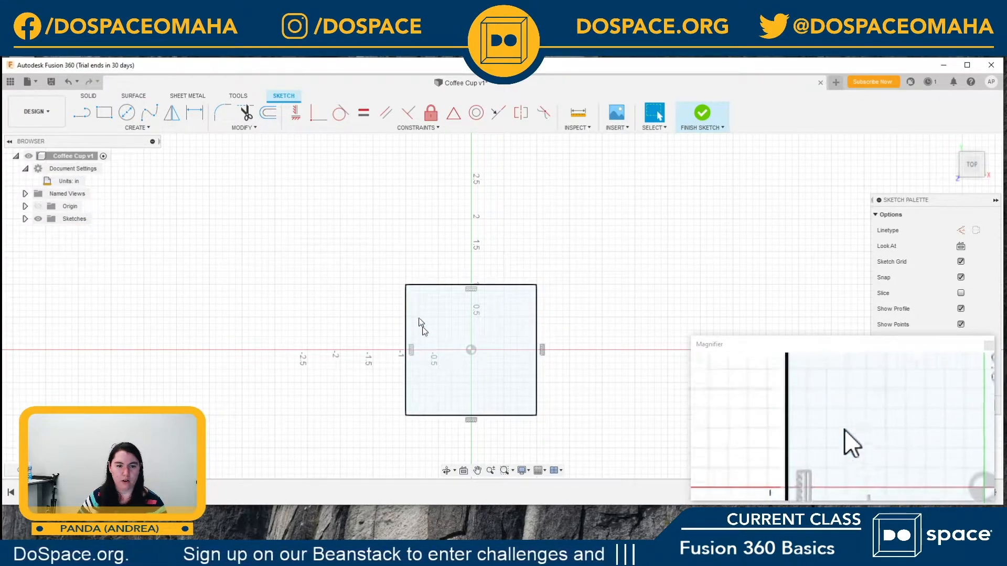
{"action": "left_click", "coordinate": [406, 287]}
{"action": "key", "text": "m"}
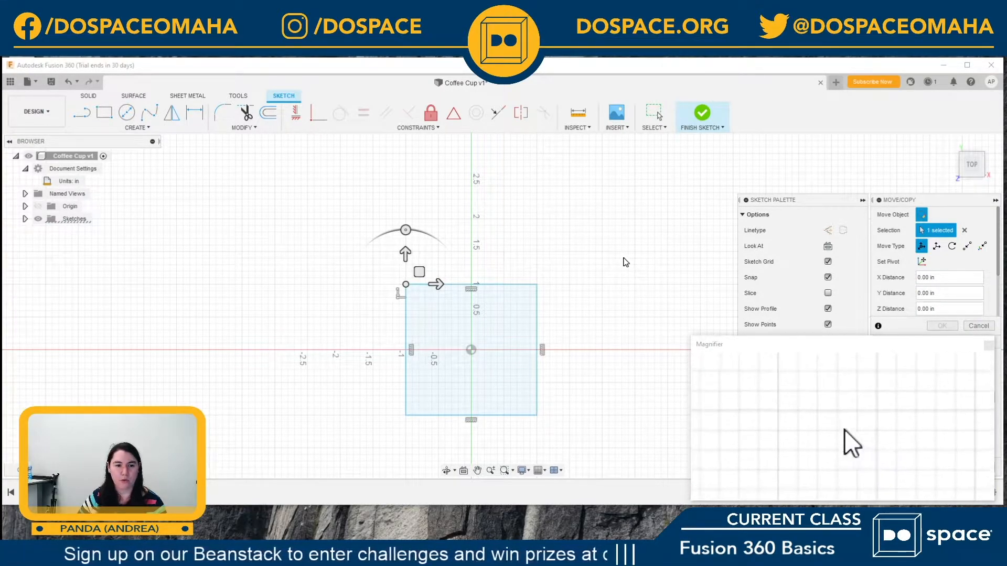
Step: Finish the sketch and construct an offset plane 4.5 in above the square profile
{"action": "left_click", "coordinate": [706, 117]}
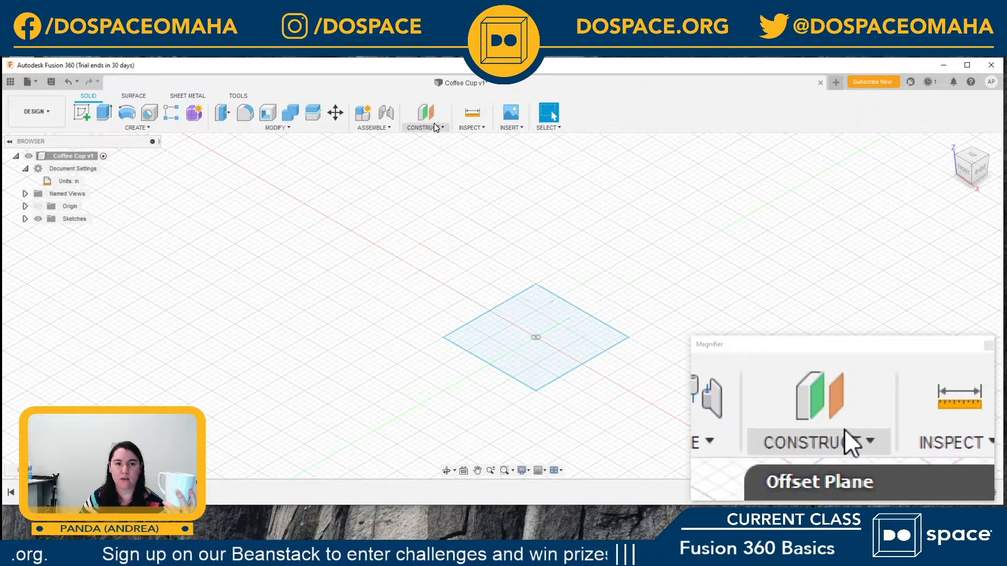
{"action": "left_click", "coordinate": [442, 129]}
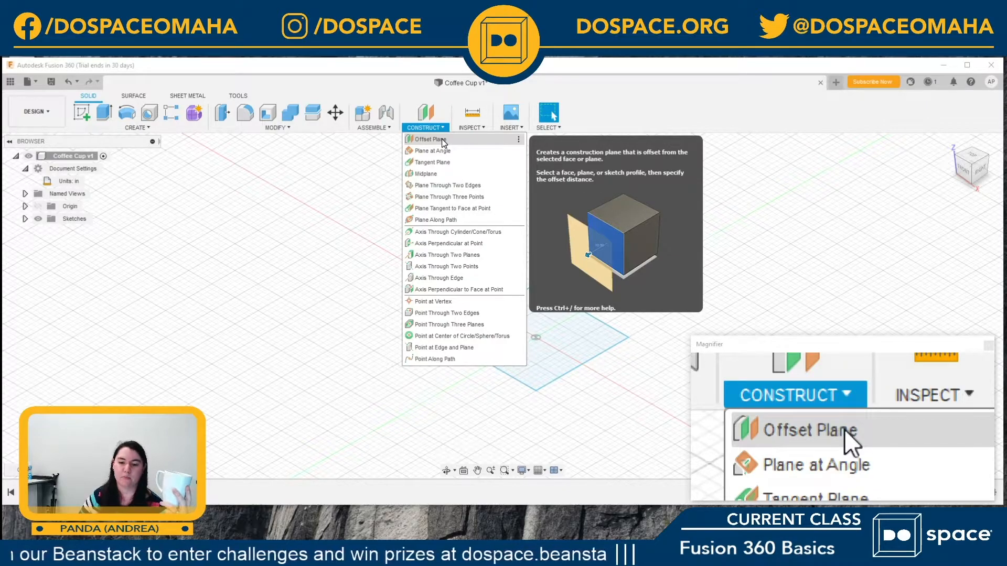
{"action": "left_click", "coordinate": [441, 139]}
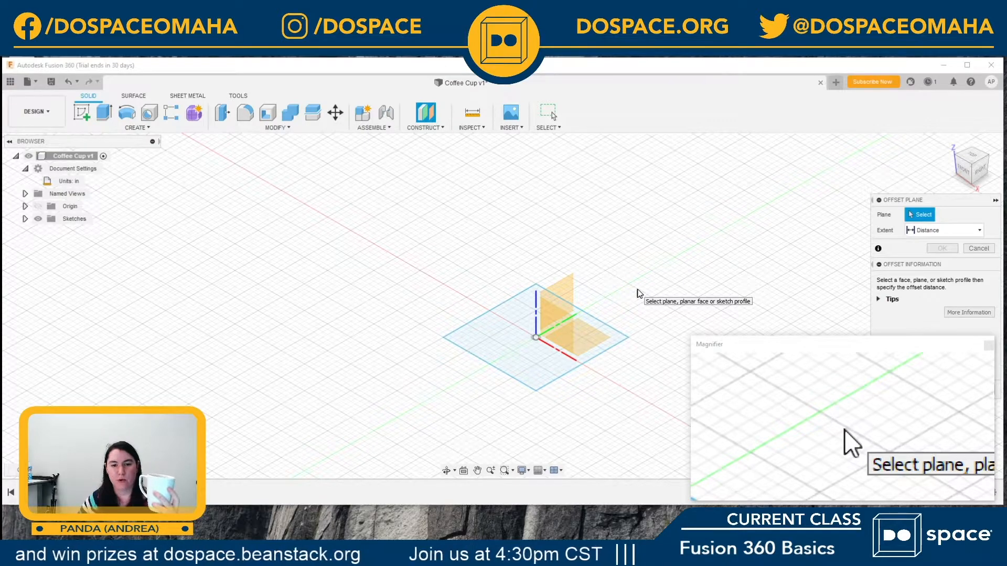
{"action": "left_click", "coordinate": [490, 312]}
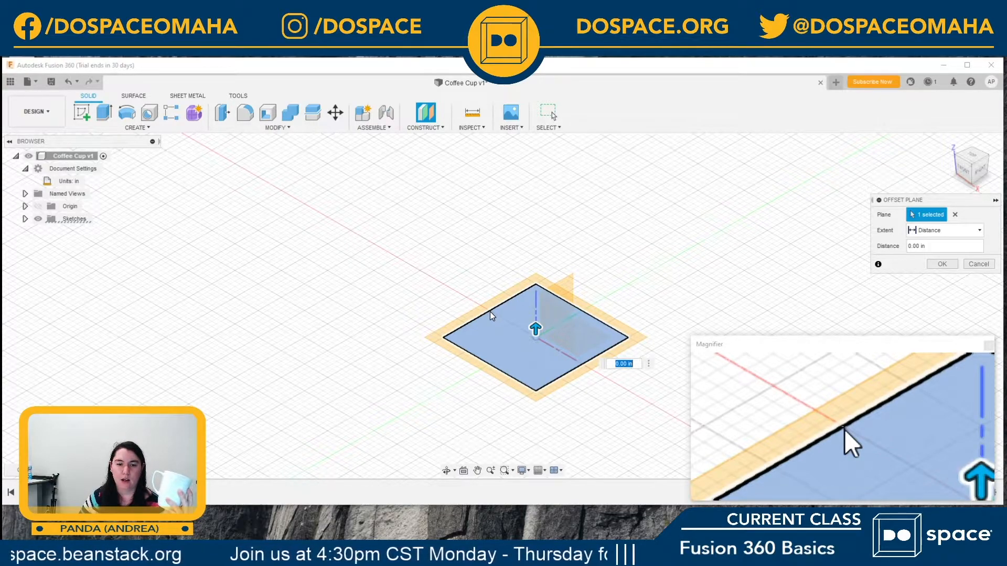
{"action": "left_click_drag", "start_coordinate": [536, 329], "coordinate": [530, 136]}
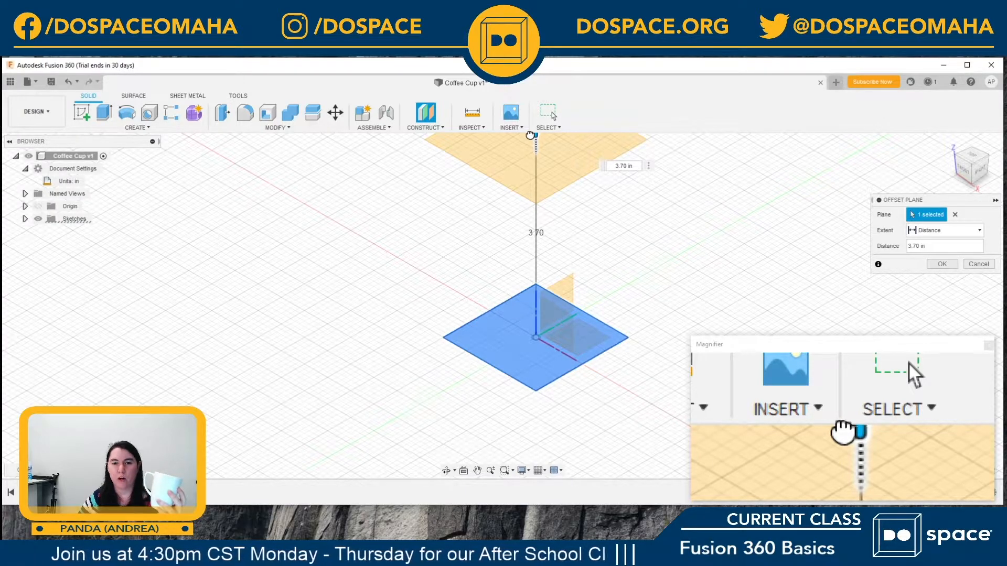
{"action": "scroll", "coordinate": [569, 231], "scroll_direction": "down", "scroll_amount": 1}
{"action": "scroll", "coordinate": [569, 231], "scroll_direction": "down", "scroll_amount": 1}
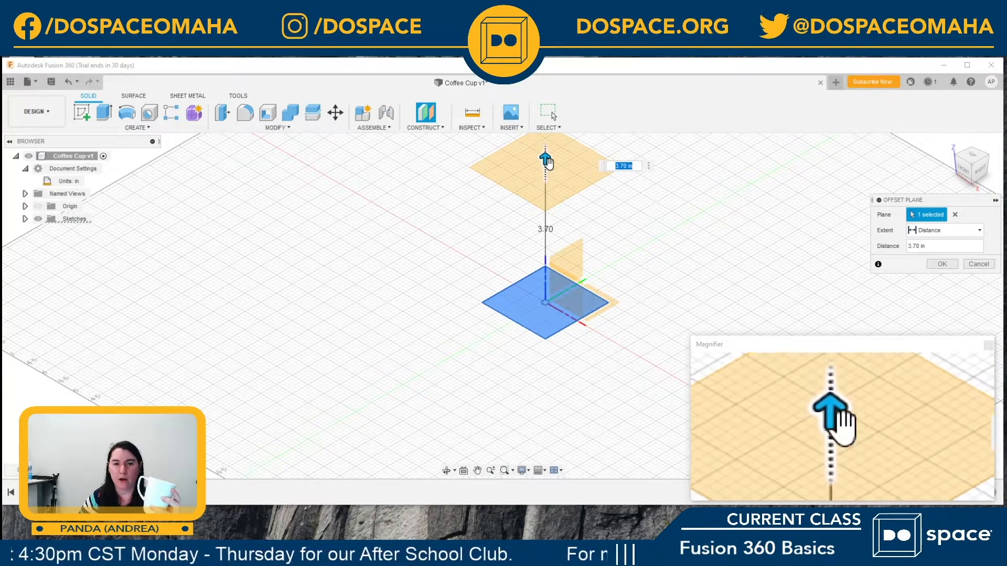
{"action": "left_click_drag", "start_coordinate": [546, 159], "coordinate": [545, 135]}
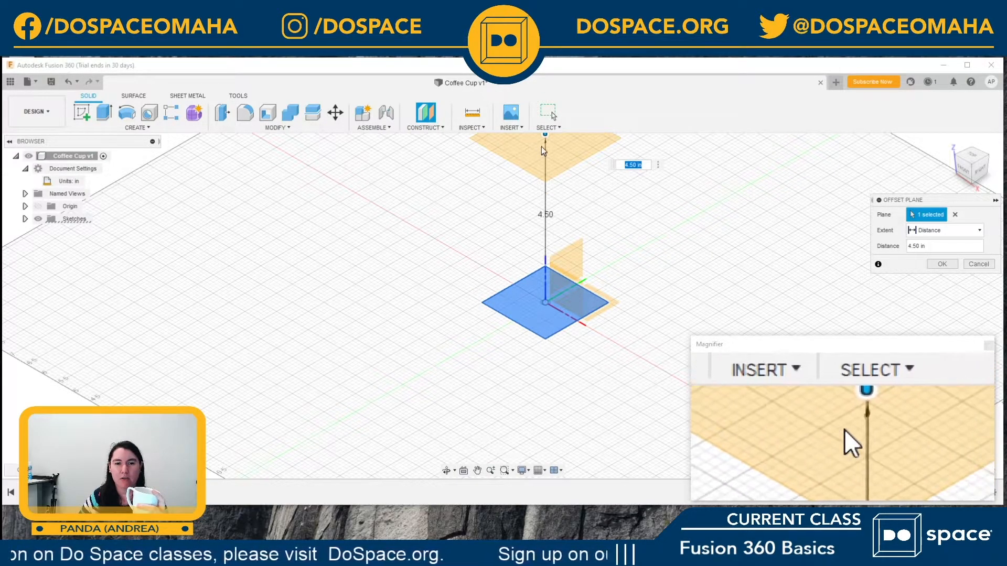
{"action": "mouse_move", "coordinate": [546, 140]}
{"action": "left_mouse_down"}
{"action": "mouse_move", "coordinate": [544, 265]}
{"action": "mouse_move", "coordinate": [545, 134]}
{"action": "left_mouse_up"}
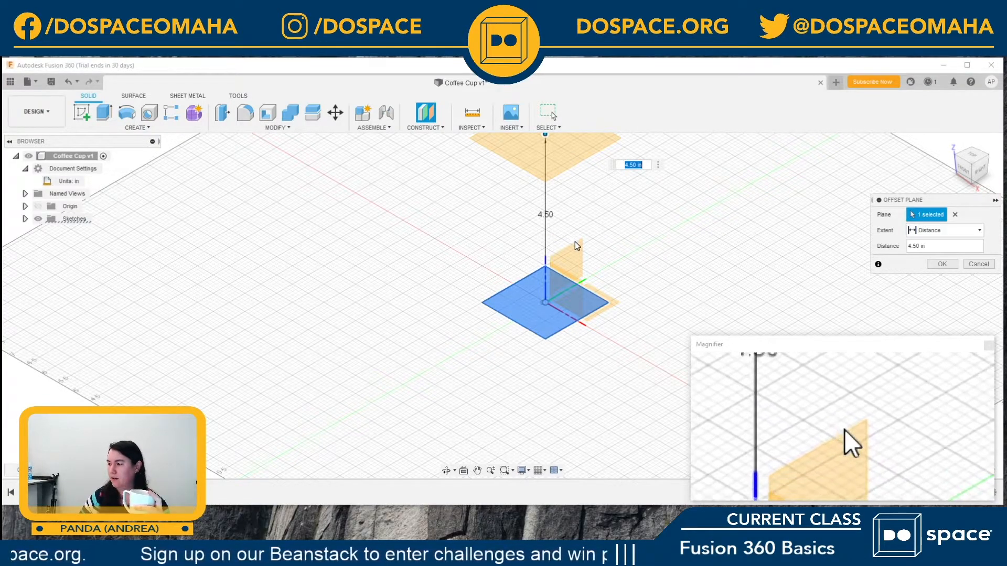
{"action": "left_click", "coordinate": [943, 265]}
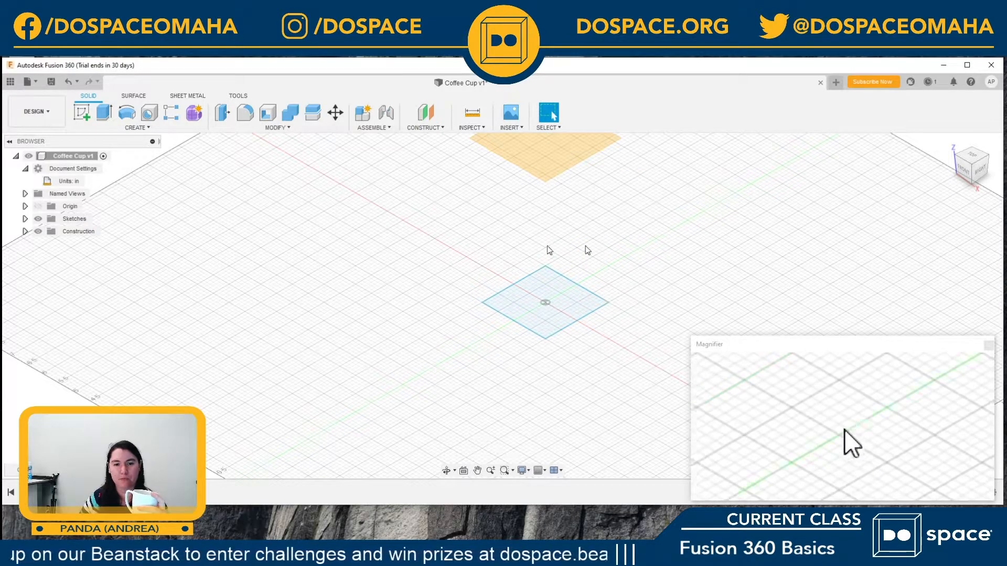
Step: Create a new sketch on the offset construction plane above the square
{"action": "scroll", "coordinate": [528, 241], "scroll_direction": "down", "scroll_amount": 5}
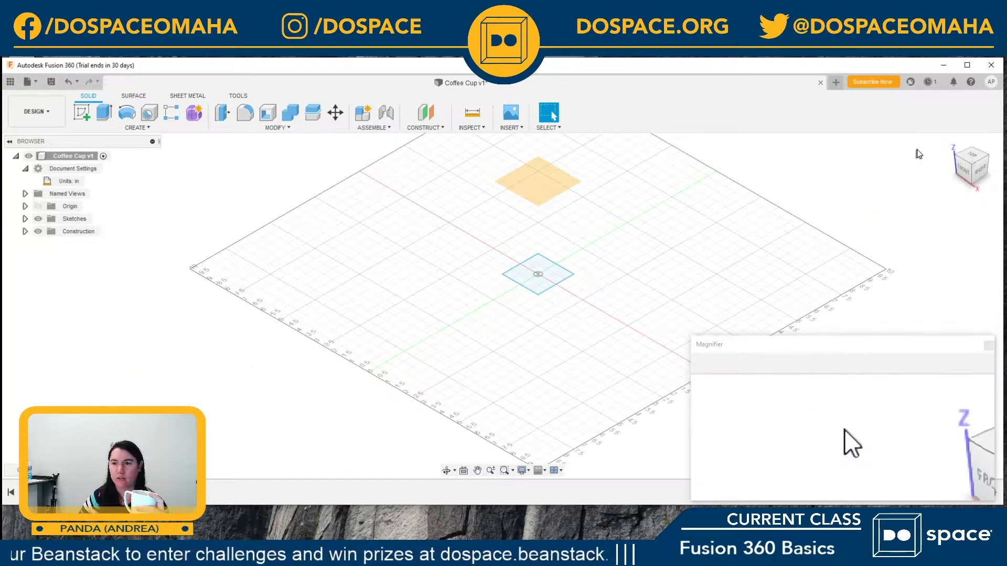
{"action": "left_click", "coordinate": [950, 142]}
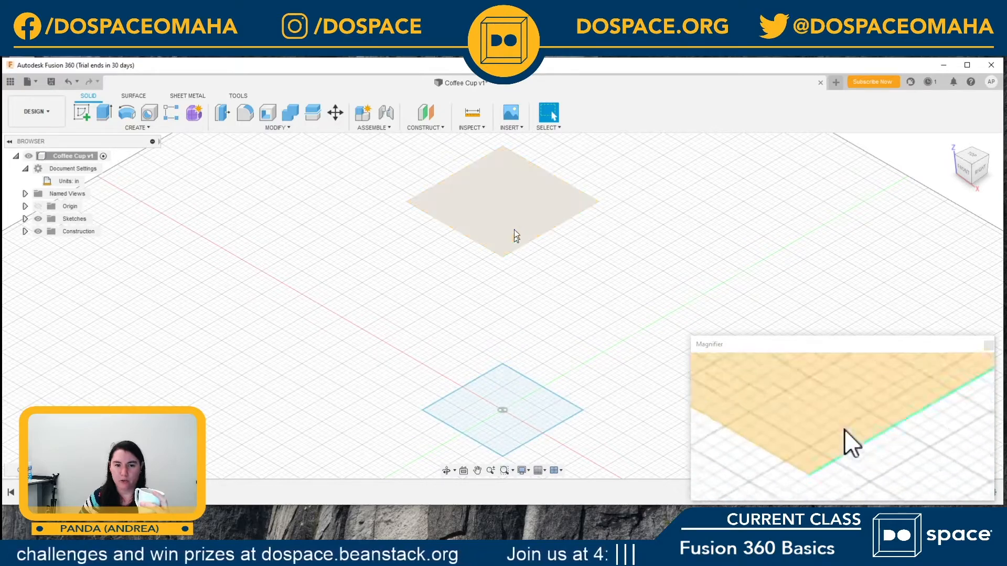
{"action": "mouse_move", "coordinate": [952, 145]}
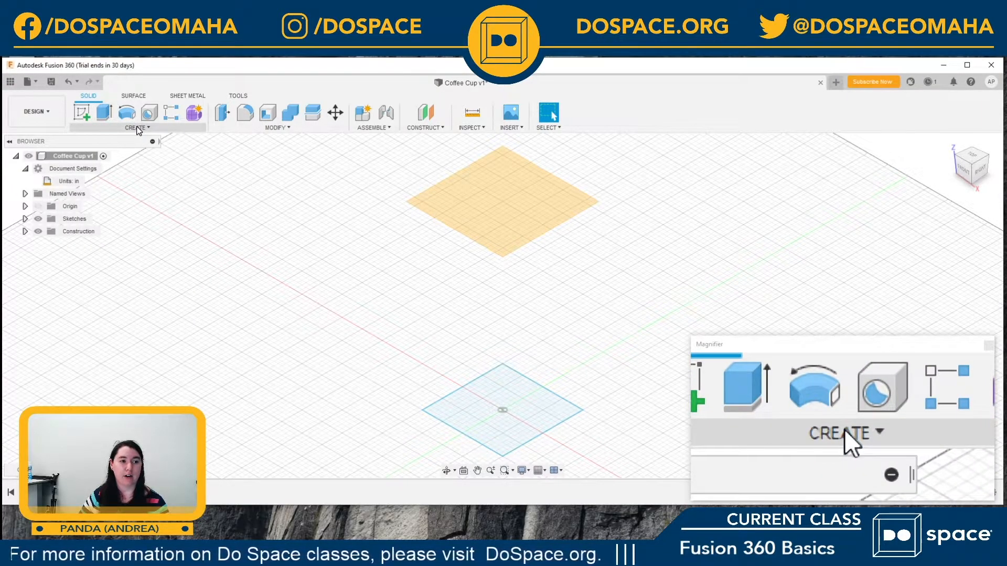
{"action": "left_click", "coordinate": [137, 128]}
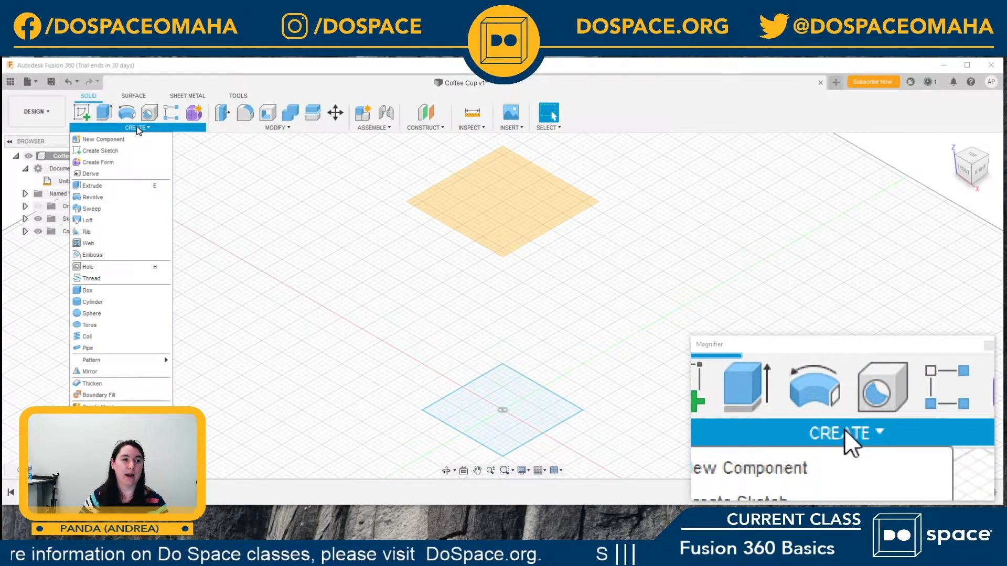
{"action": "left_click", "coordinate": [115, 154]}
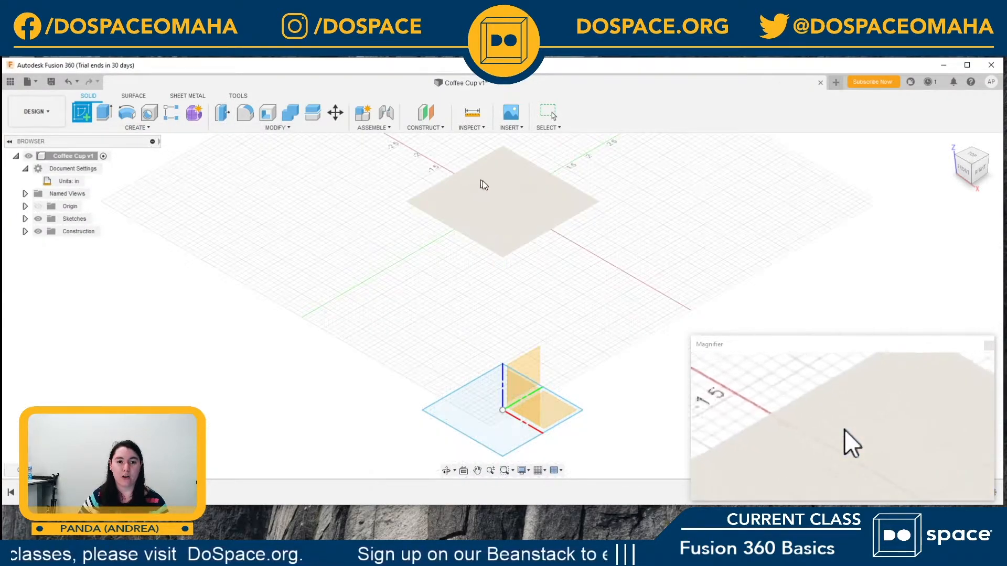
{"action": "left_click", "coordinate": [512, 187]}
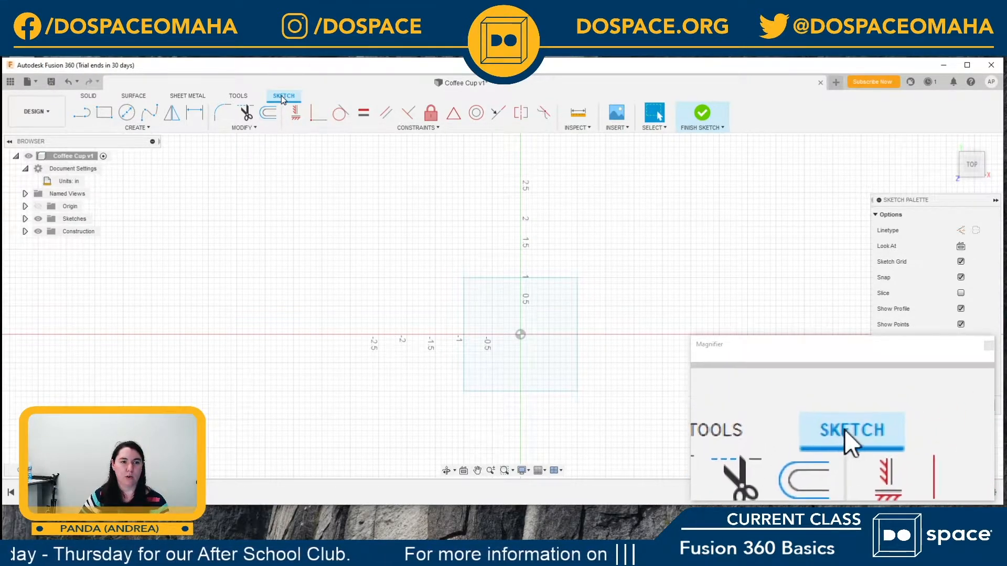
Step: Sketch a center diameter circle about 3.6 in across, centred slightly off the origin and enclosing the square
{"action": "left_click", "coordinate": [127, 112]}
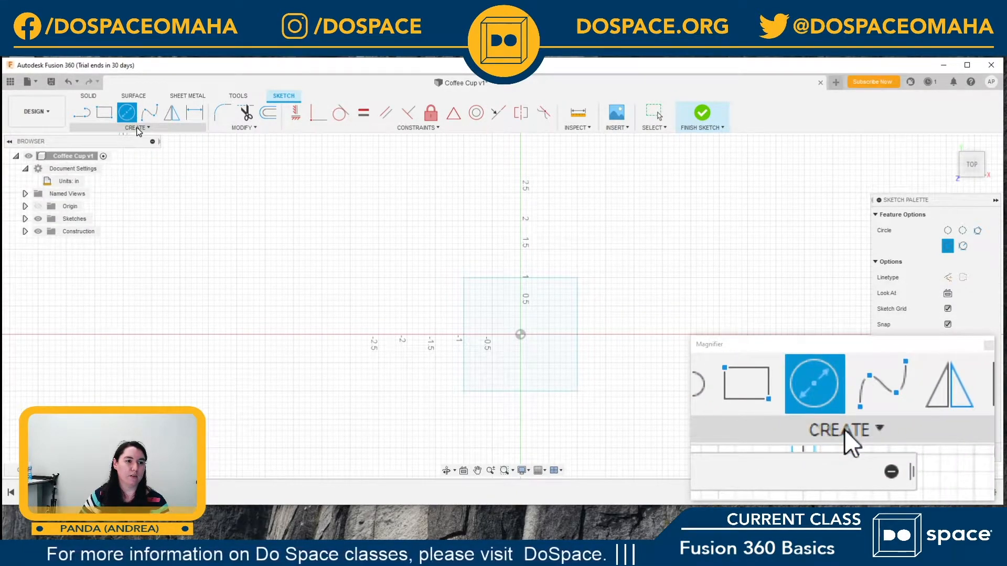
{"action": "left_click", "coordinate": [138, 129]}
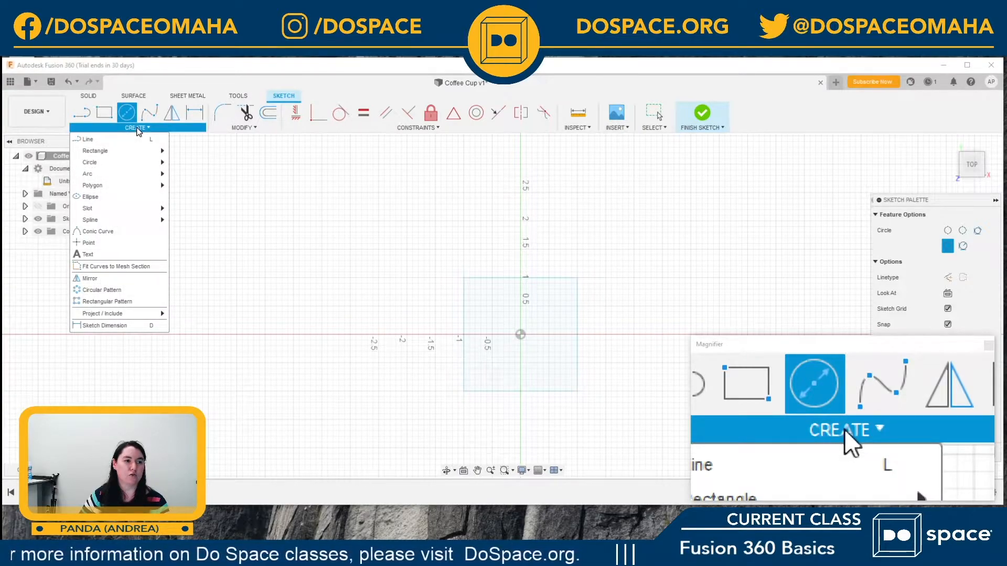
{"action": "mouse_move", "coordinate": [131, 162]}
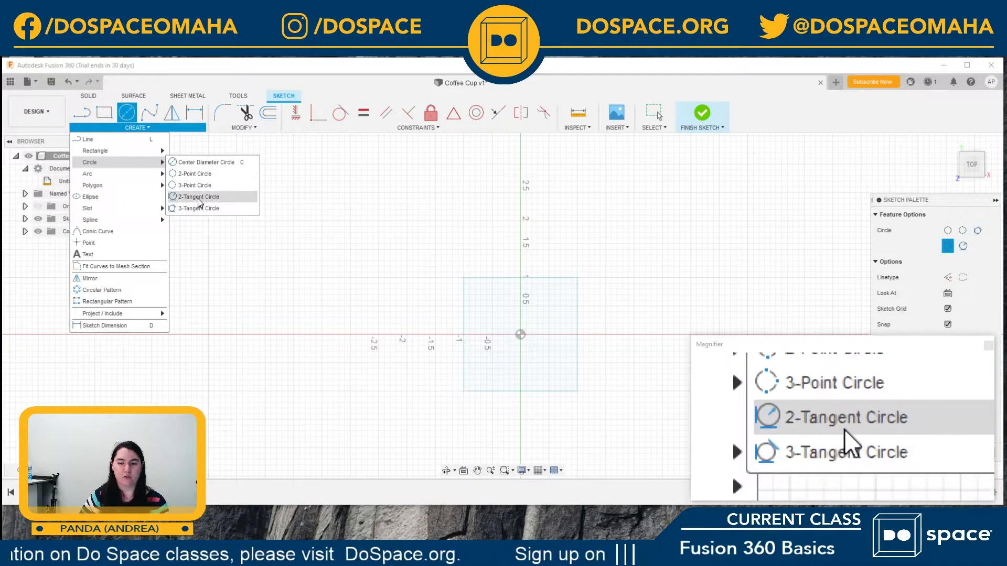
{"action": "left_click", "coordinate": [201, 162]}
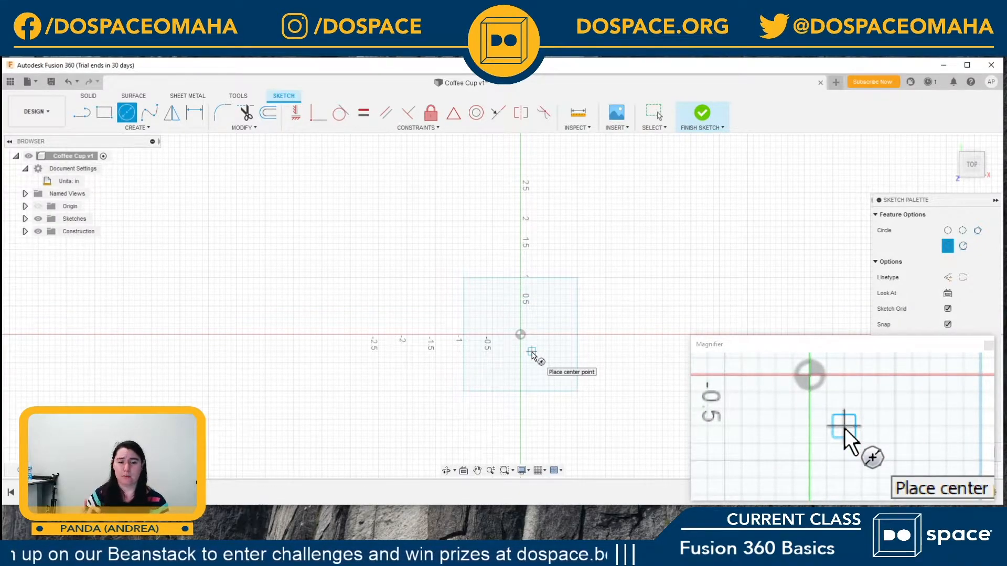
{"action": "left_click", "coordinate": [538, 322]}
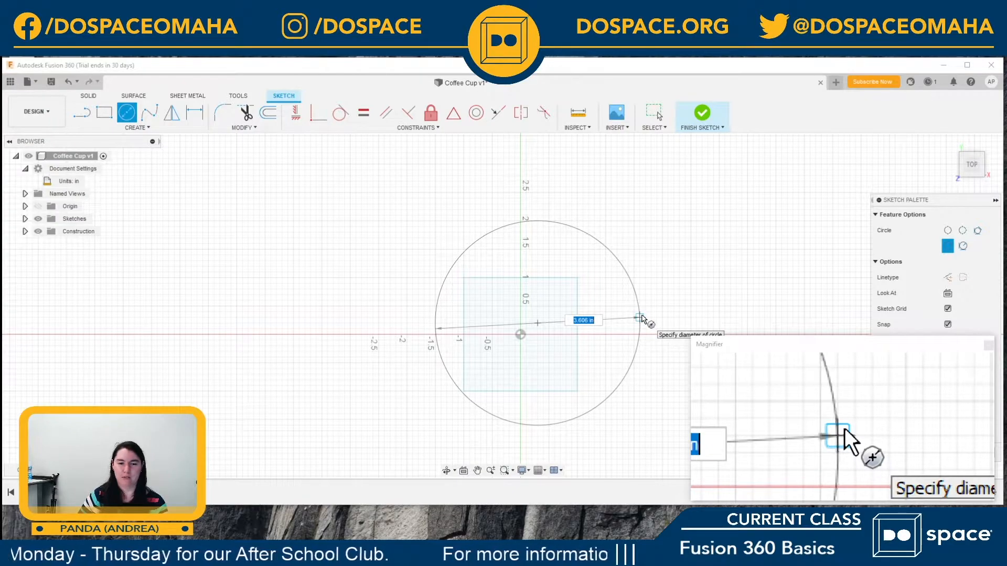
{"action": "left_click", "coordinate": [642, 318]}
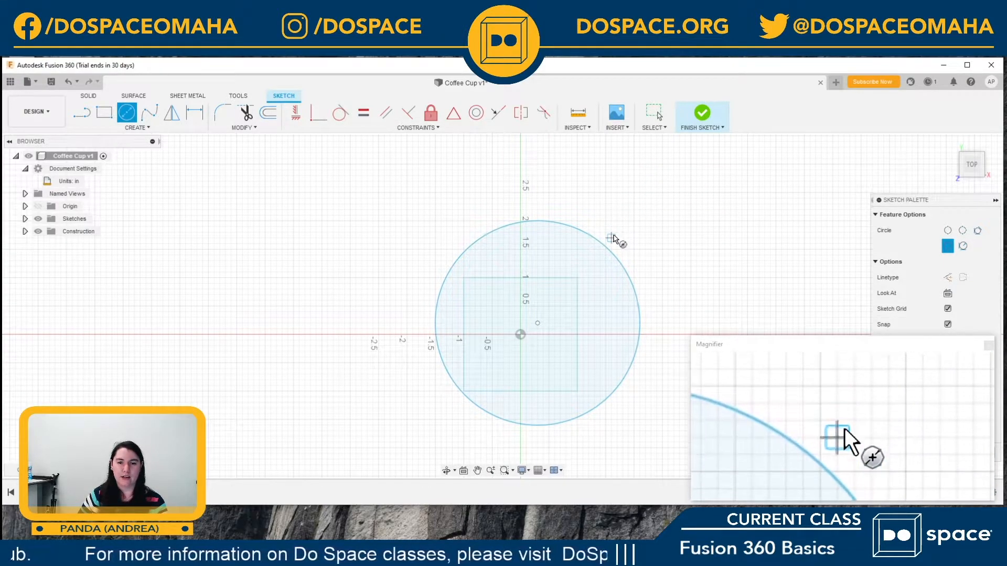
Step: Sketch two smaller overlapping center diameter circles at the large circle's upper right and leave the circle command
{"action": "left_click", "coordinate": [641, 222]}
{"action": "left_click", "coordinate": [666, 260]}
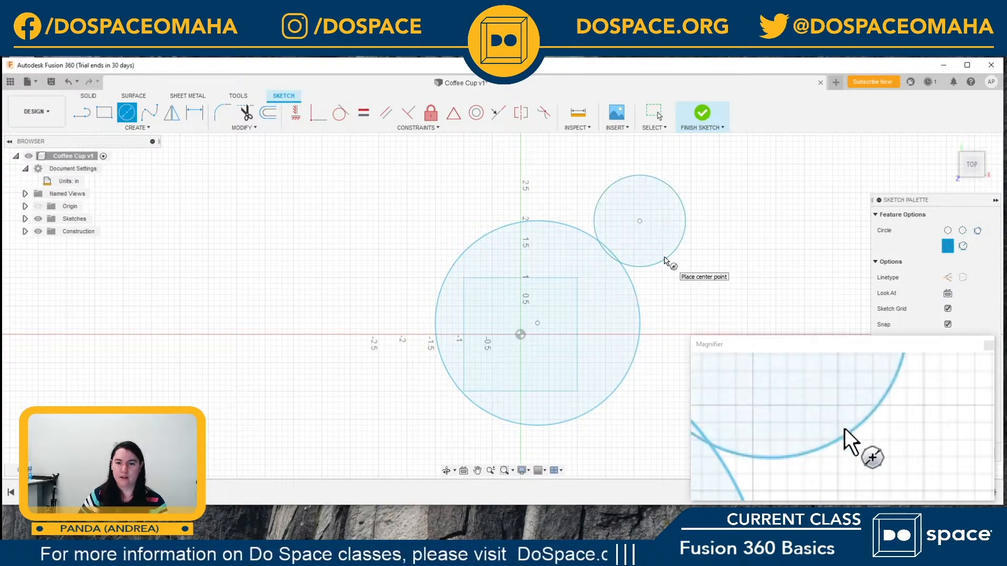
{"action": "left_click", "coordinate": [617, 221]}
{"action": "left_click", "coordinate": [555, 188]}
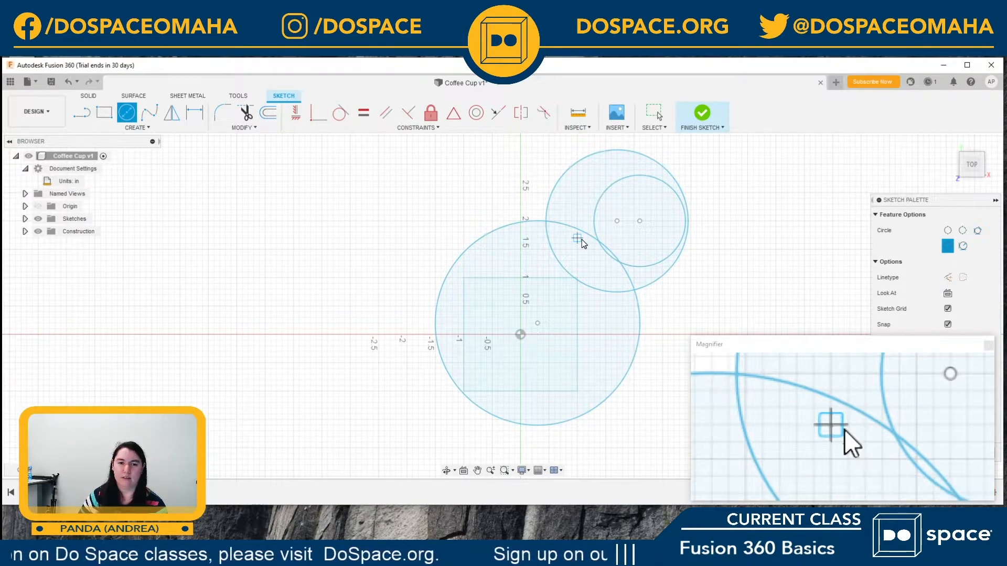
{"action": "key", "text": "Escape"}
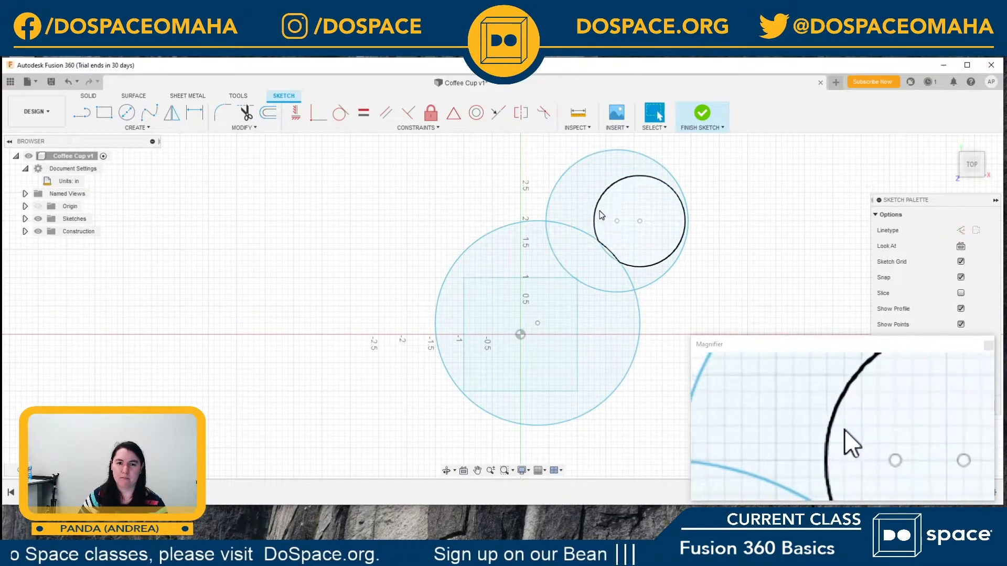
Step: Delete the two smaller overlapping circles from the sketch, keep the large circle enclosing the square, and finish the sketch
{"action": "left_click", "coordinate": [601, 215]}
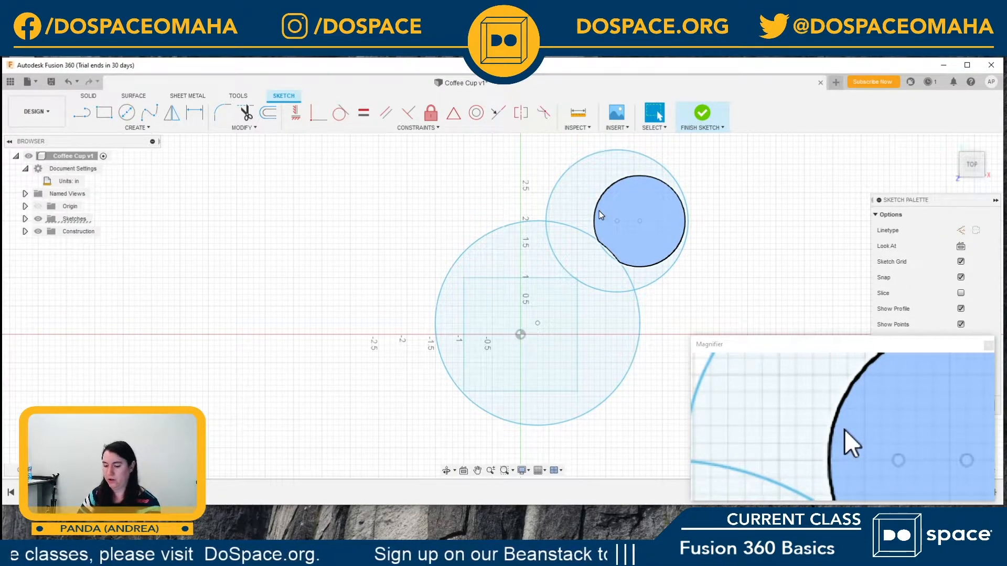
{"action": "left_click", "coordinate": [603, 194]}
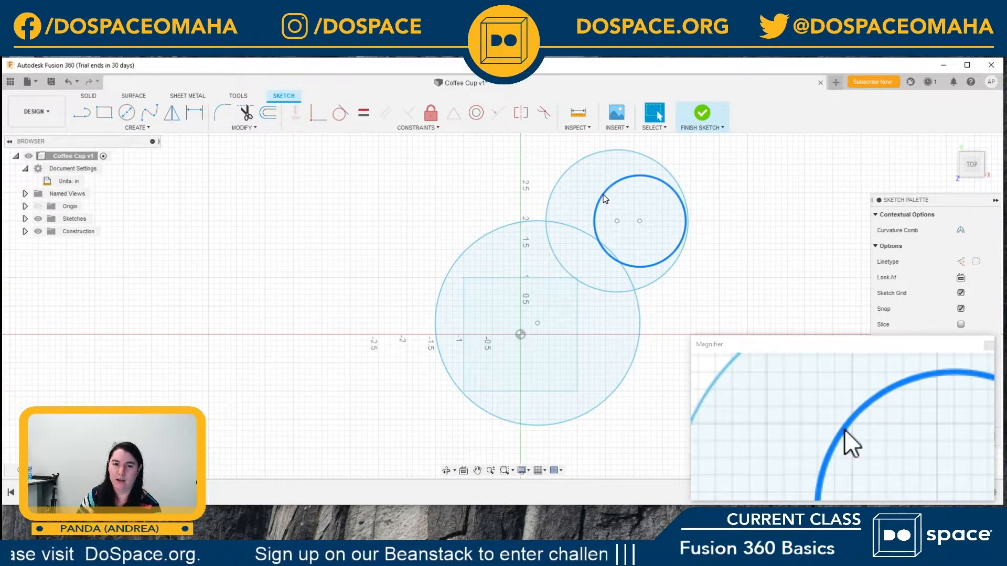
{"action": "key", "text": "Delete"}
{"action": "left_click", "coordinate": [564, 174]}
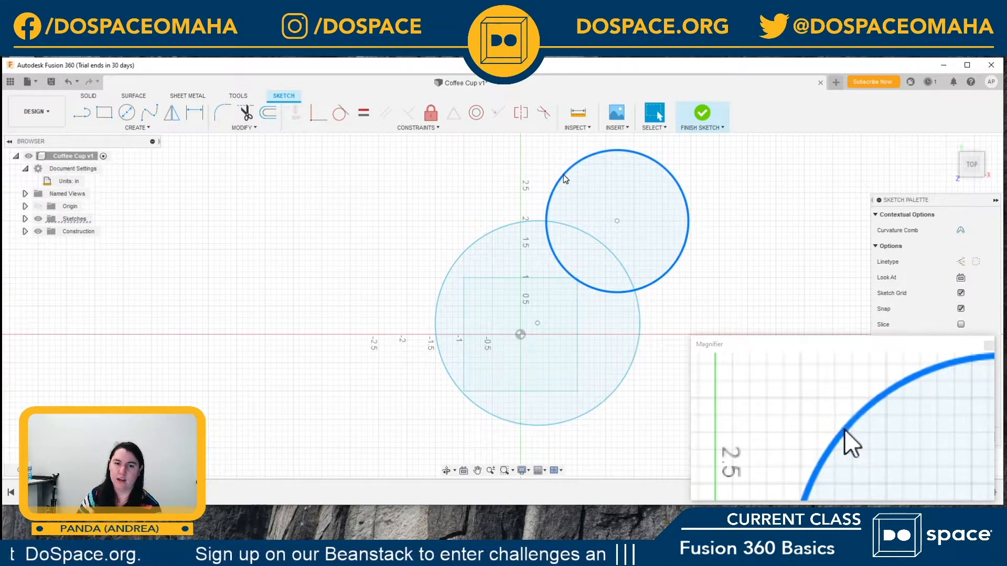
{"action": "key", "text": "Delete"}
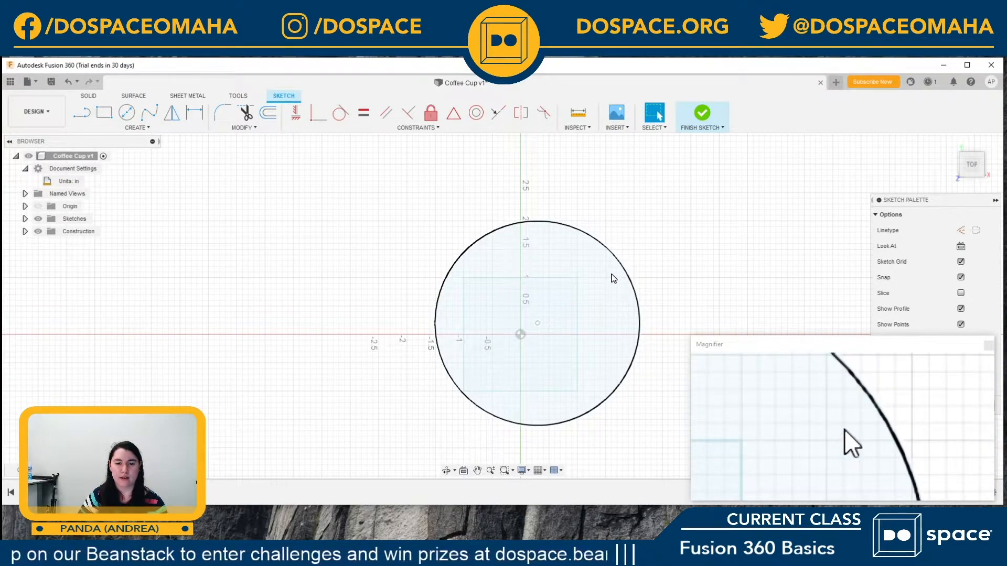
{"action": "left_click", "coordinate": [707, 116]}
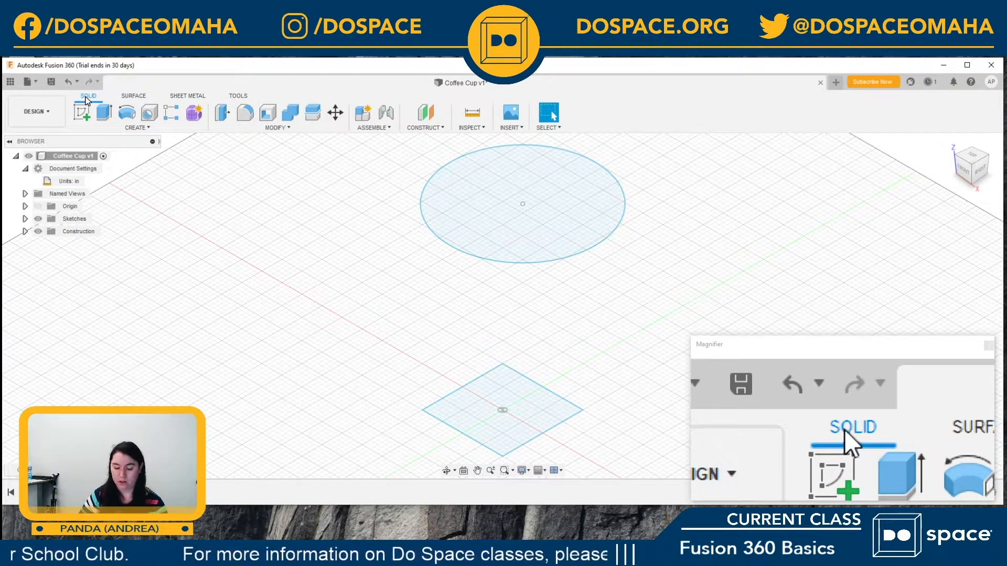
Step: Start a Loft with the square base as the first profile and the circle on the offset plane as the second
{"action": "left_click", "coordinate": [141, 130]}
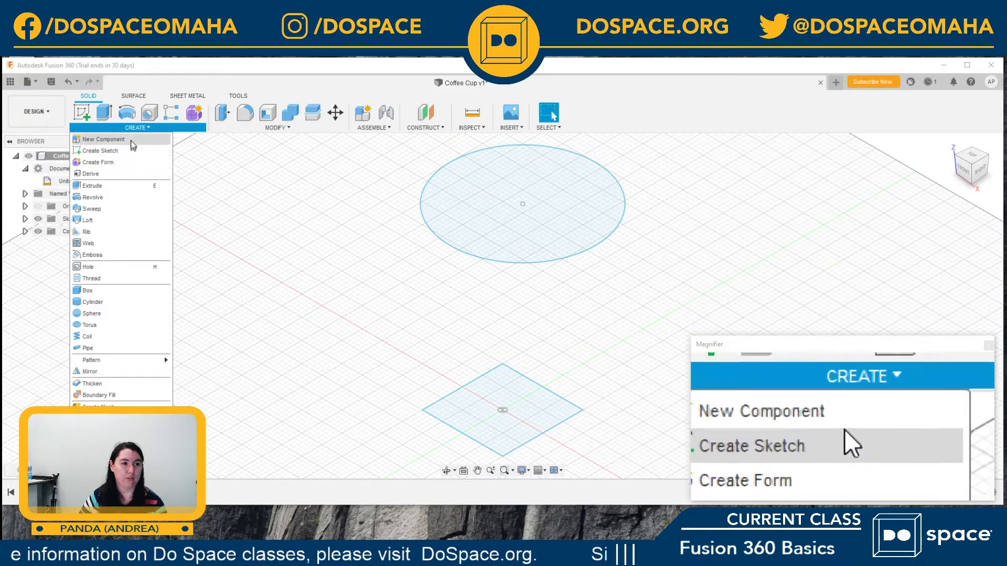
{"action": "left_click", "coordinate": [136, 129]}
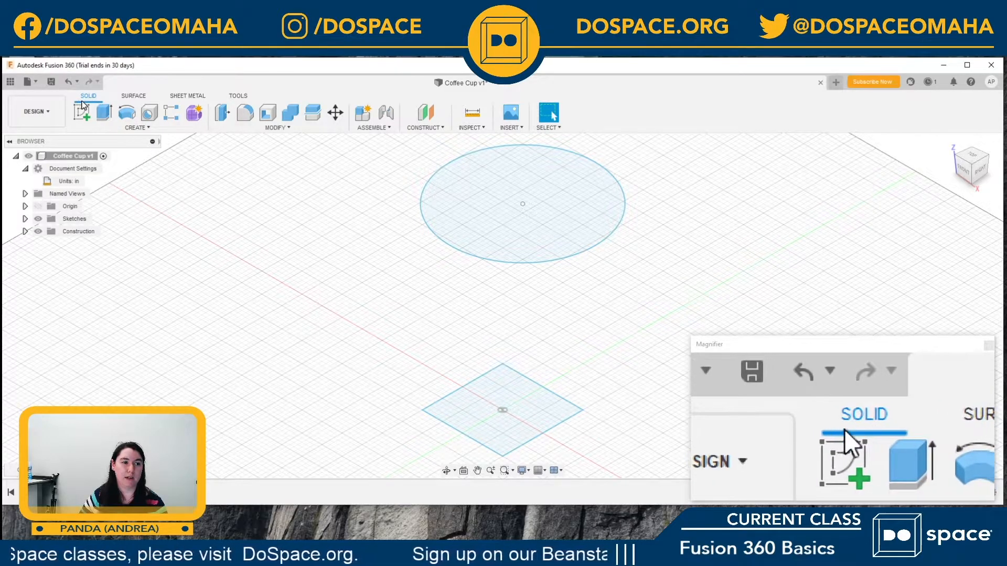
{"action": "left_click", "coordinate": [148, 128]}
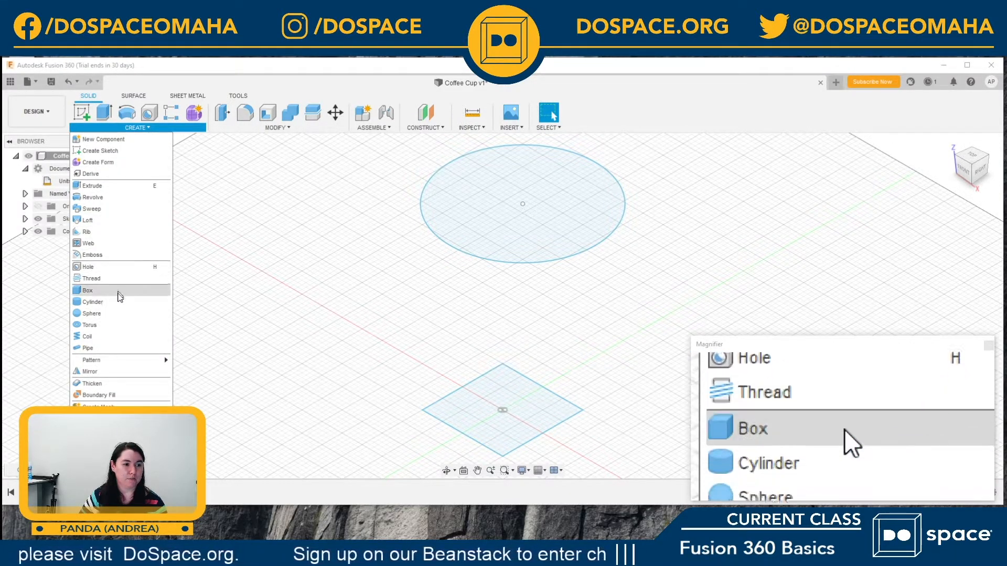
{"action": "left_click", "coordinate": [90, 221]}
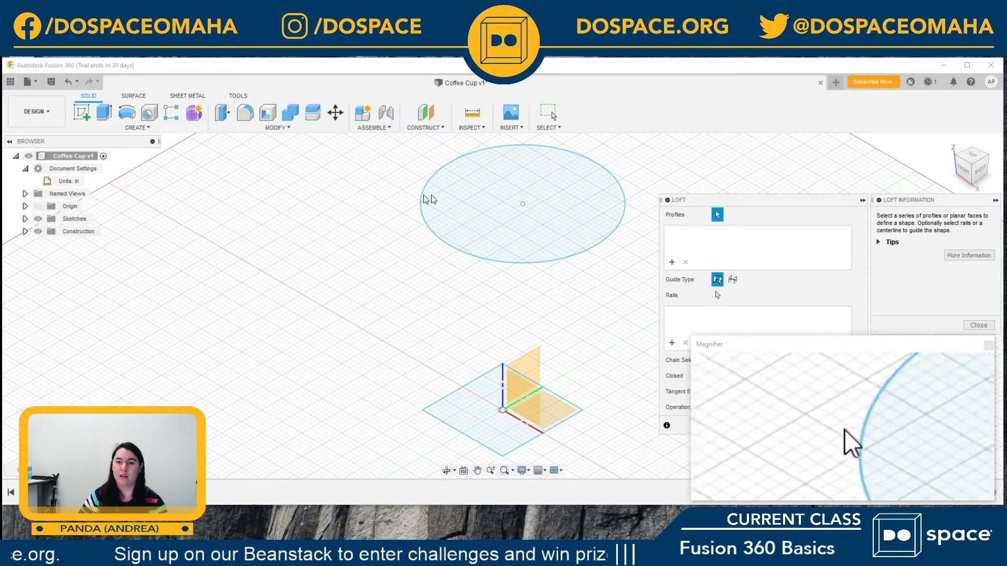
{"action": "left_click_drag", "start_coordinate": [737, 204], "coordinate": [234, 166]}
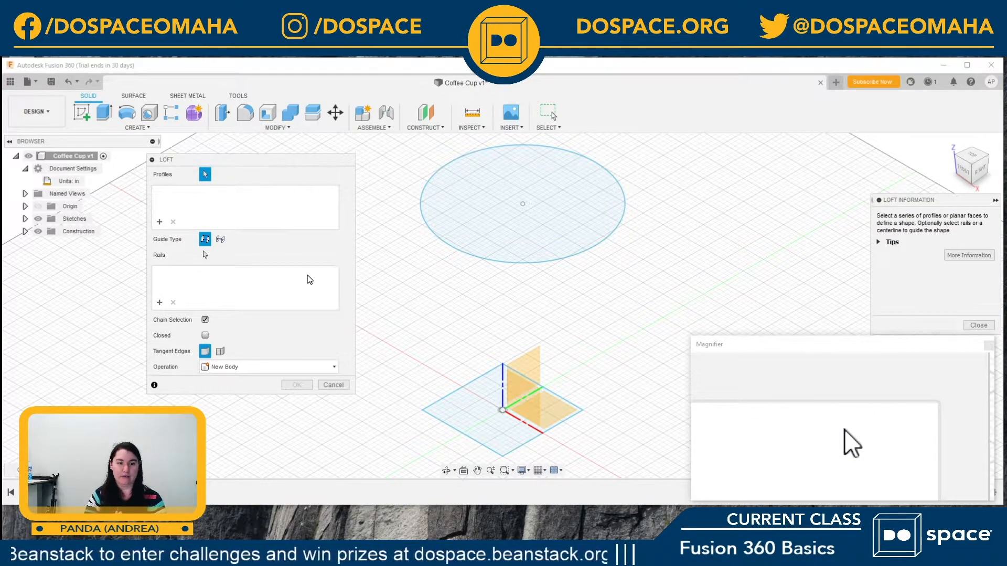
{"action": "left_click", "coordinate": [477, 385]}
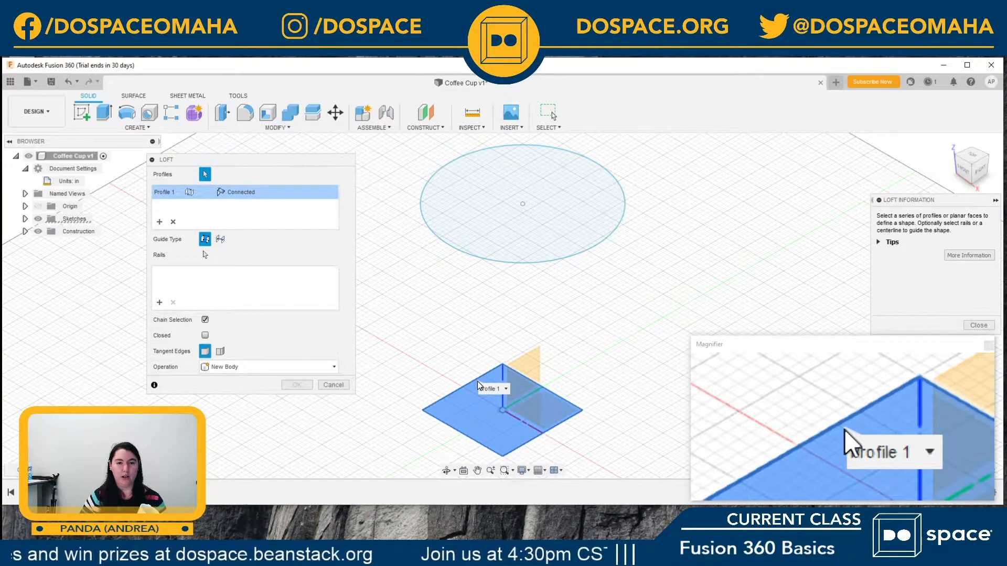
{"action": "left_click", "coordinate": [484, 261]}
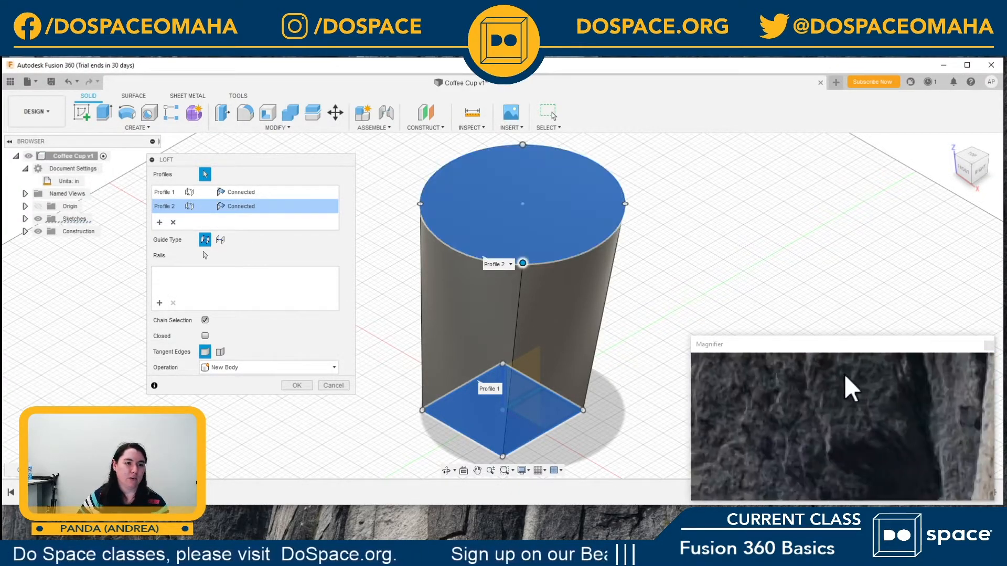
Step: Remove both the square and the circle from the loft's profile selection
{"action": "left_click", "coordinate": [161, 193]}
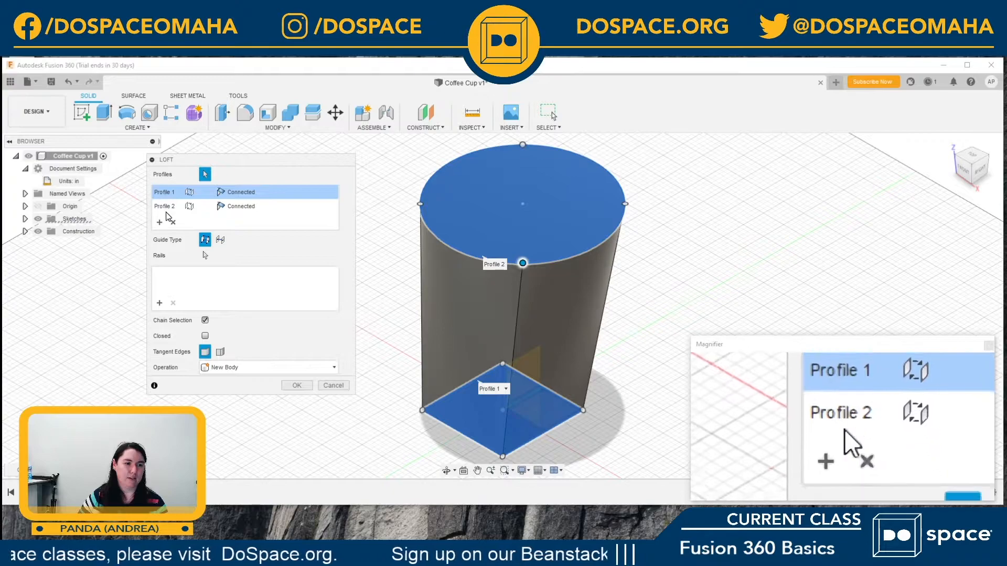
{"action": "left_click", "coordinate": [165, 209]}
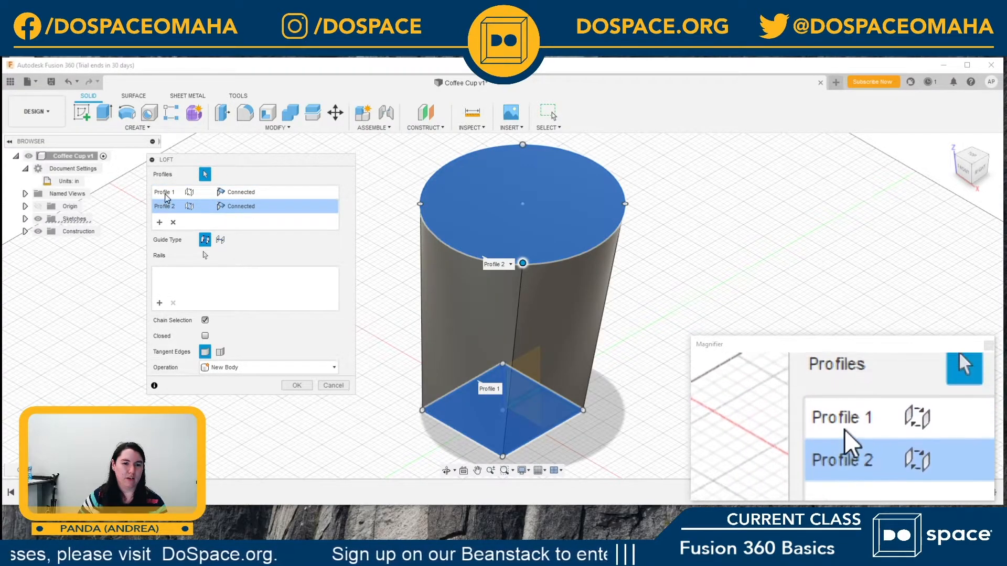
{"action": "left_click", "coordinate": [165, 193]}
{"action": "left_click", "coordinate": [174, 224]}
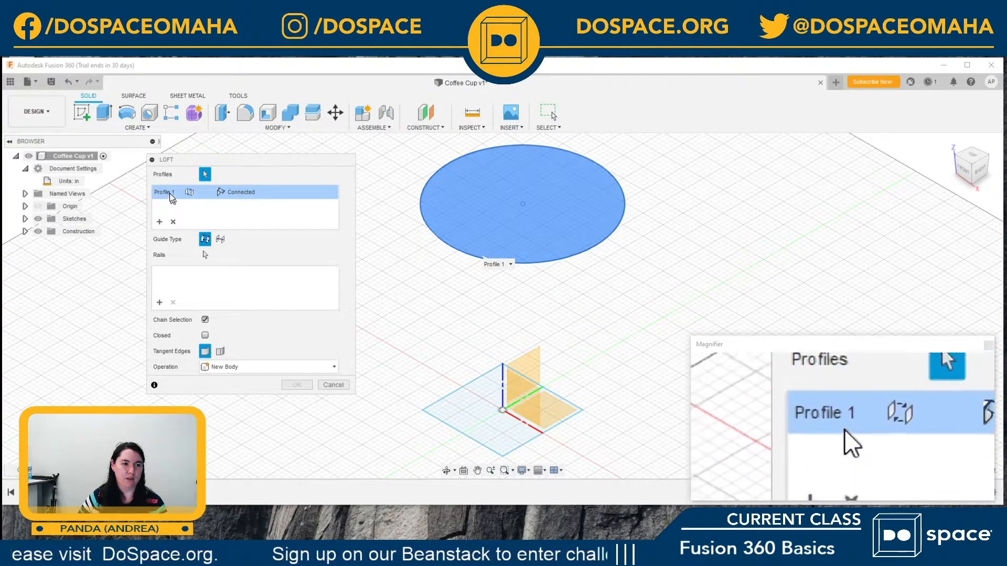
{"action": "left_click", "coordinate": [174, 224]}
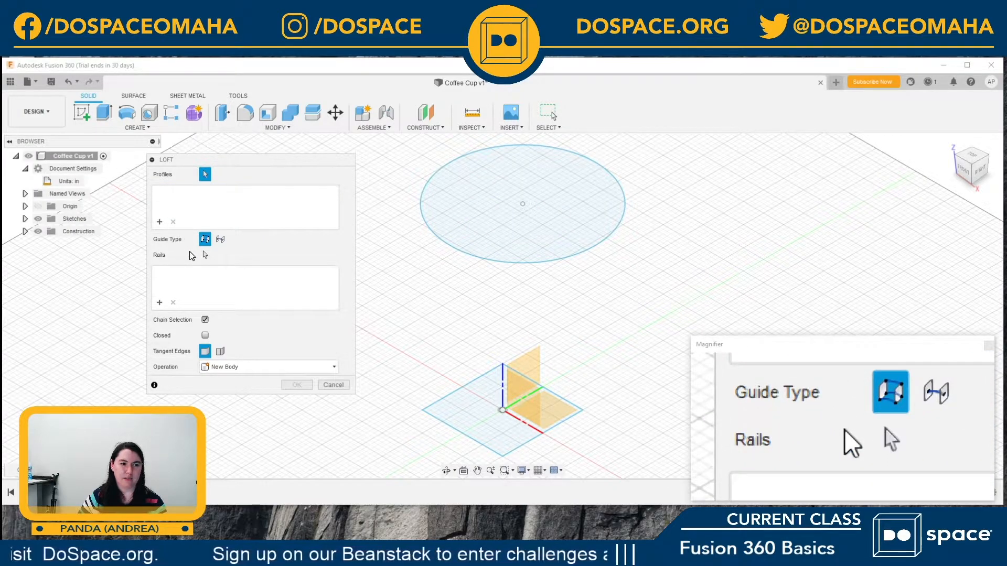
Step: Reselect the square base and the circle above it as loft profiles and create the loft as a new body
{"action": "left_click", "coordinate": [470, 384]}
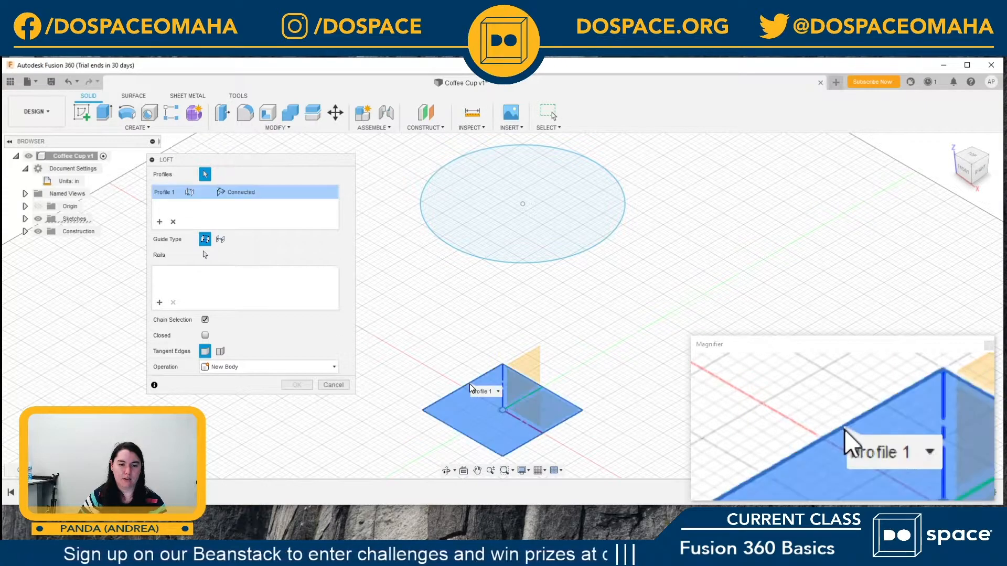
{"action": "left_click", "coordinate": [448, 244]}
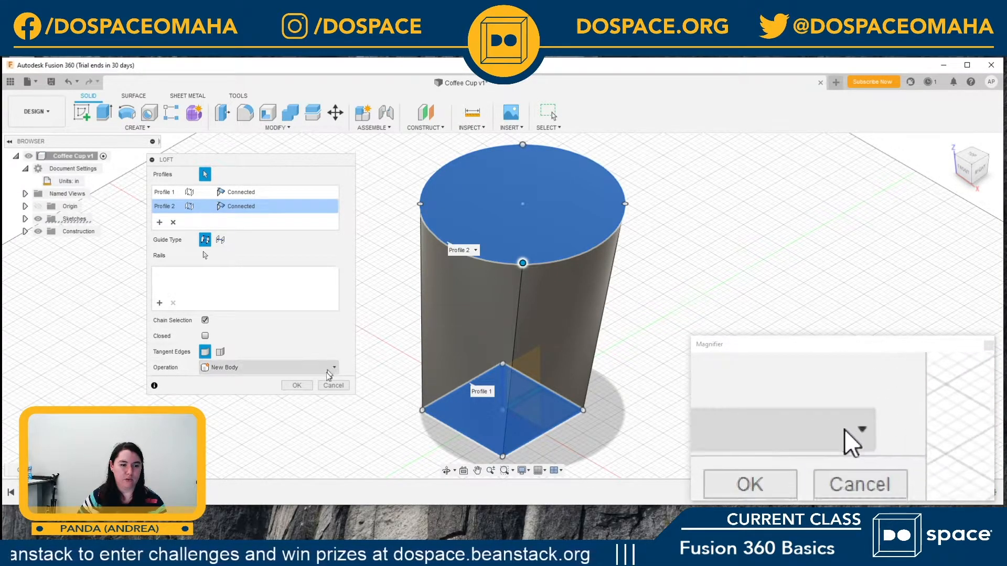
{"action": "left_click", "coordinate": [307, 388]}
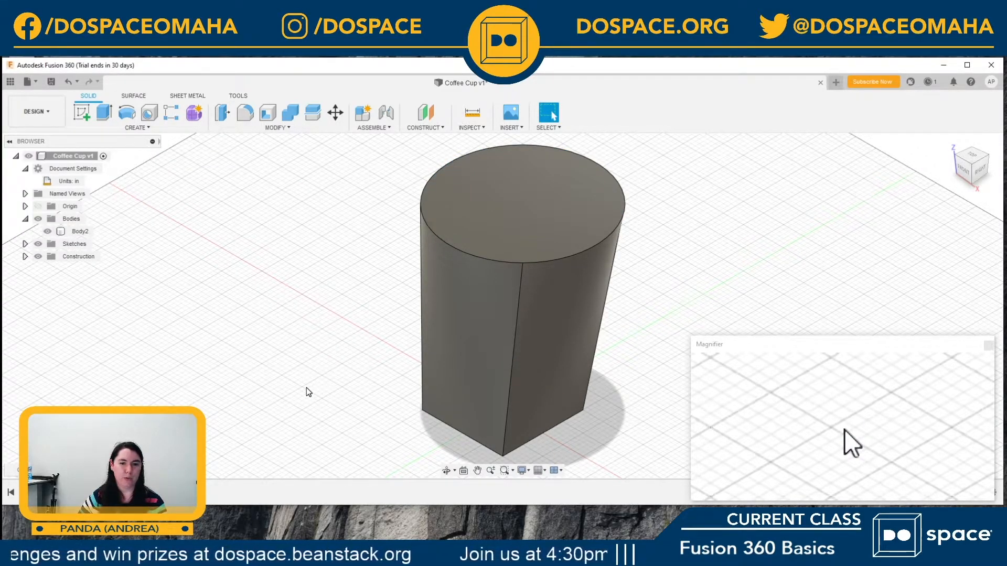
Step: Show the square base's sketch (Sketch2) under the lofted body and hide it again
{"action": "left_click", "coordinate": [59, 157]}
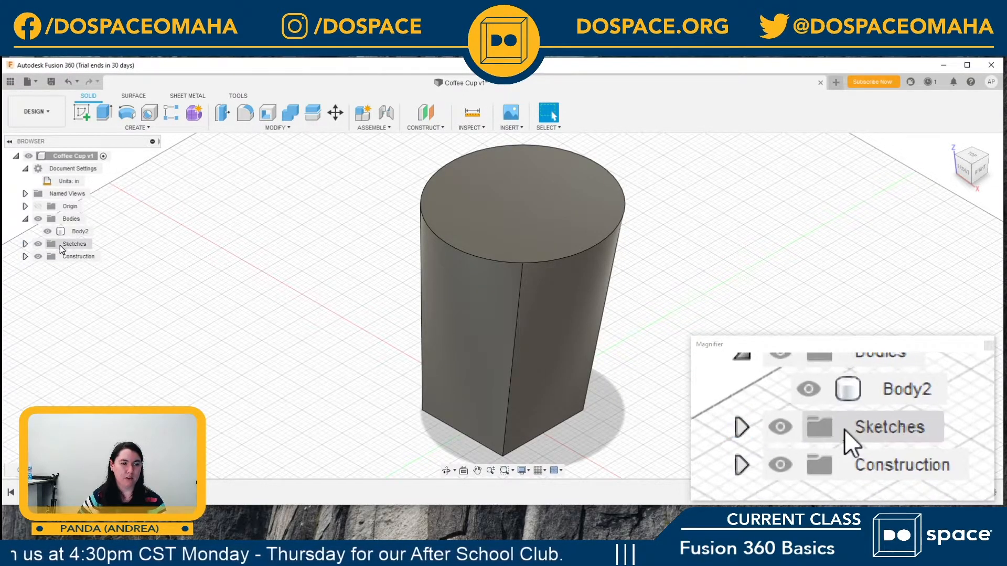
{"action": "left_click", "coordinate": [25, 244]}
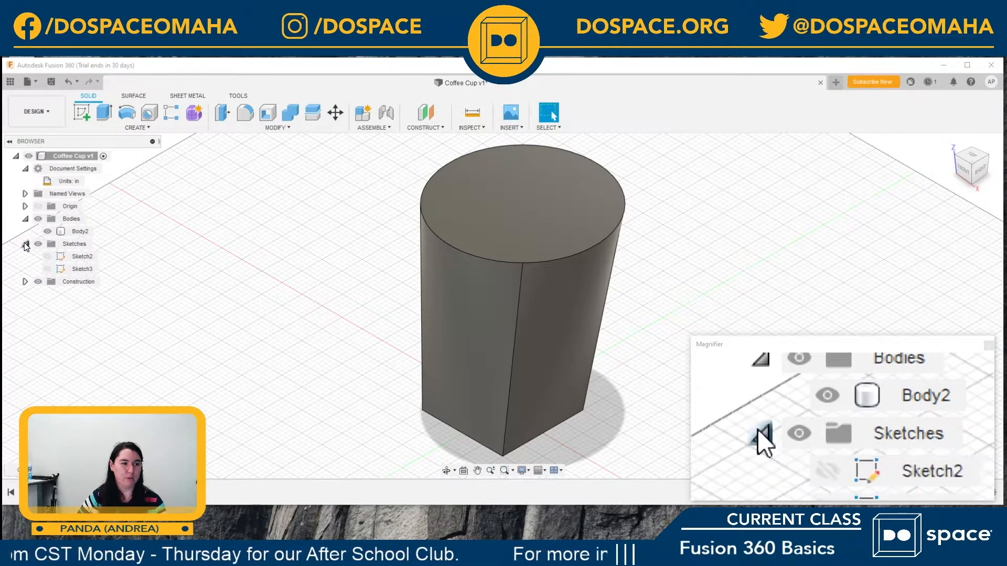
{"action": "left_click", "coordinate": [47, 271]}
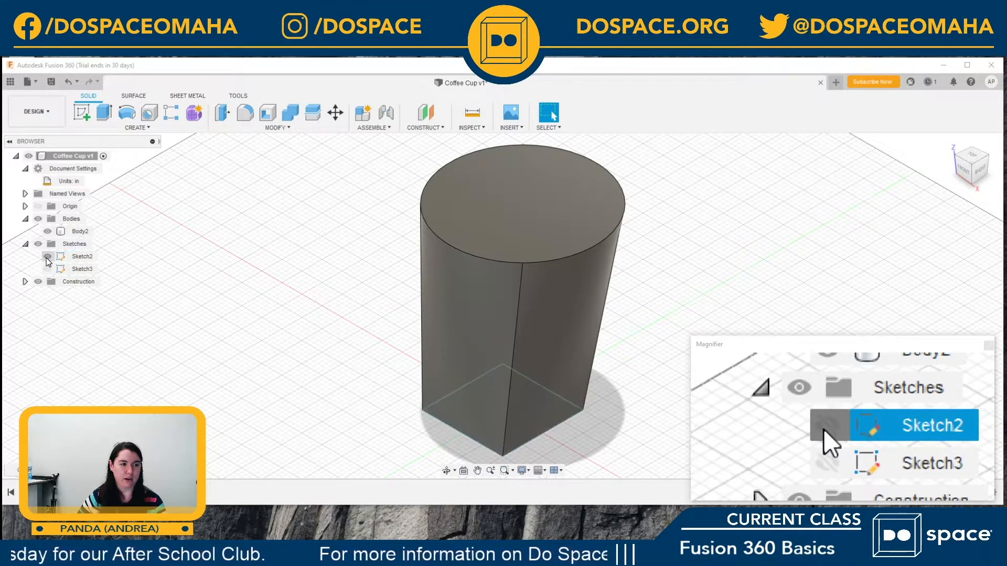
{"action": "left_click", "coordinate": [47, 258]}
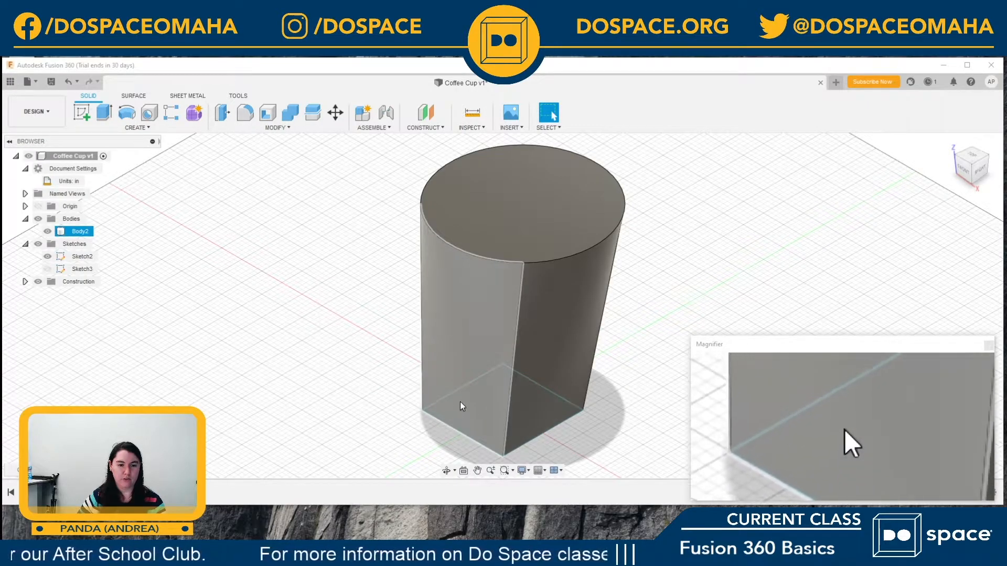
{"action": "left_click", "coordinate": [48, 257]}
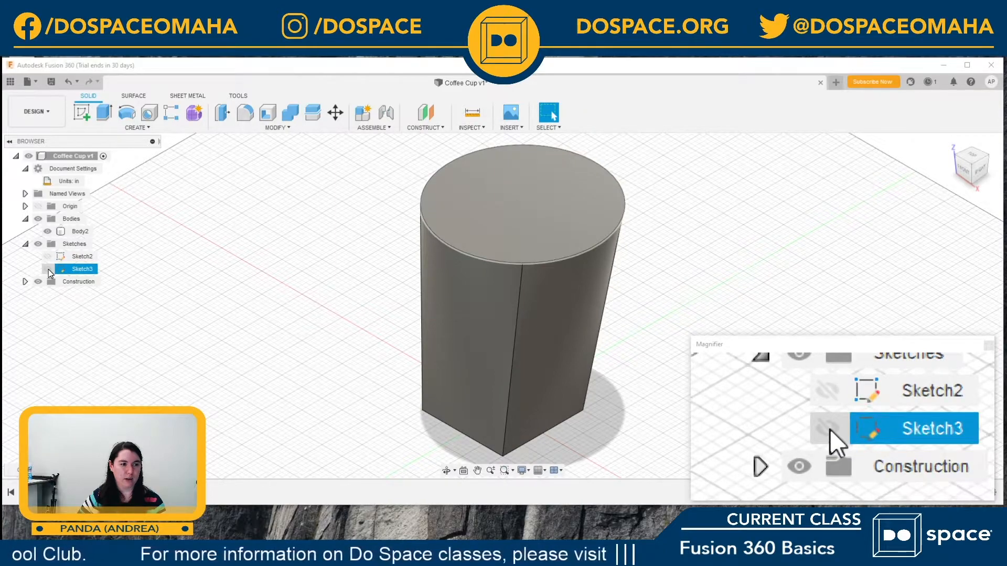
Step: Show the circle's sketch (Sketch3) on the top of the lofted body and hide it again
{"action": "left_click", "coordinate": [48, 270]}
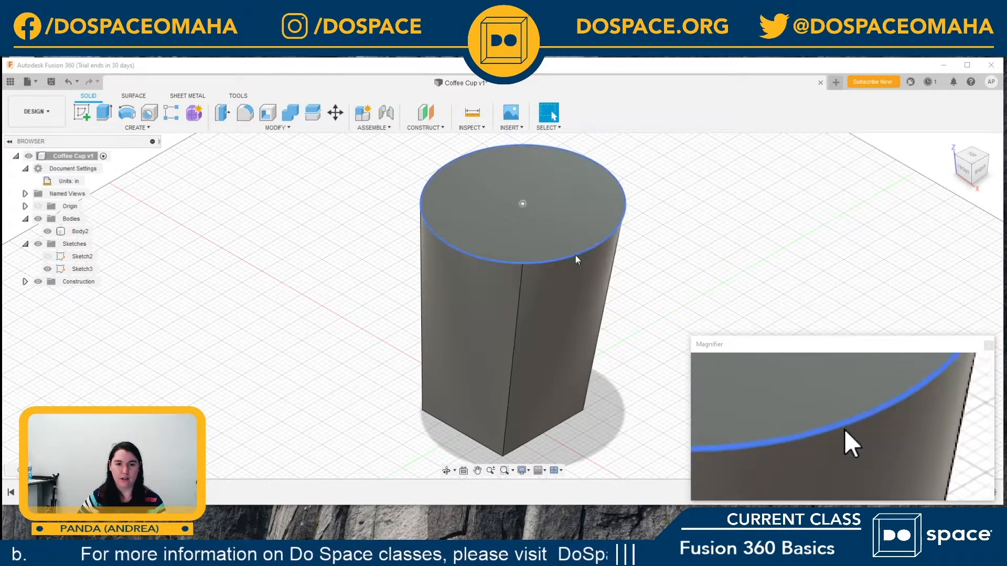
{"action": "left_click", "coordinate": [60, 269]}
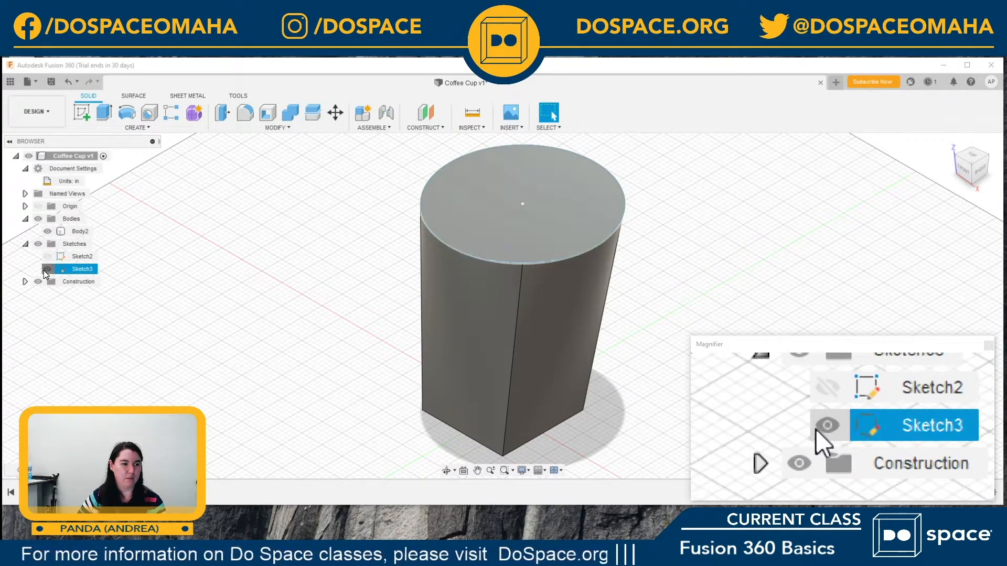
{"action": "left_click", "coordinate": [47, 269]}
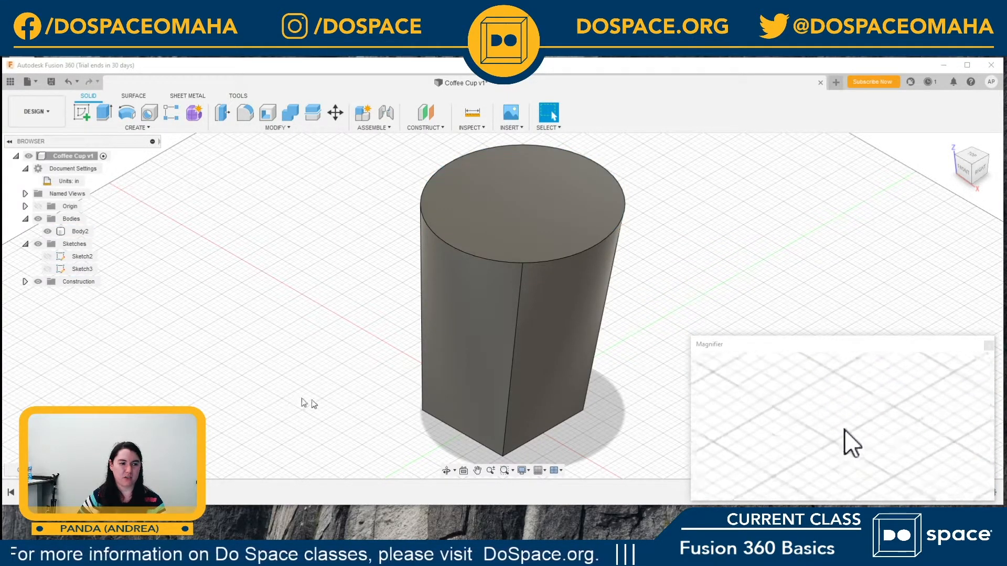
{"action": "left_click", "coordinate": [25, 244]}
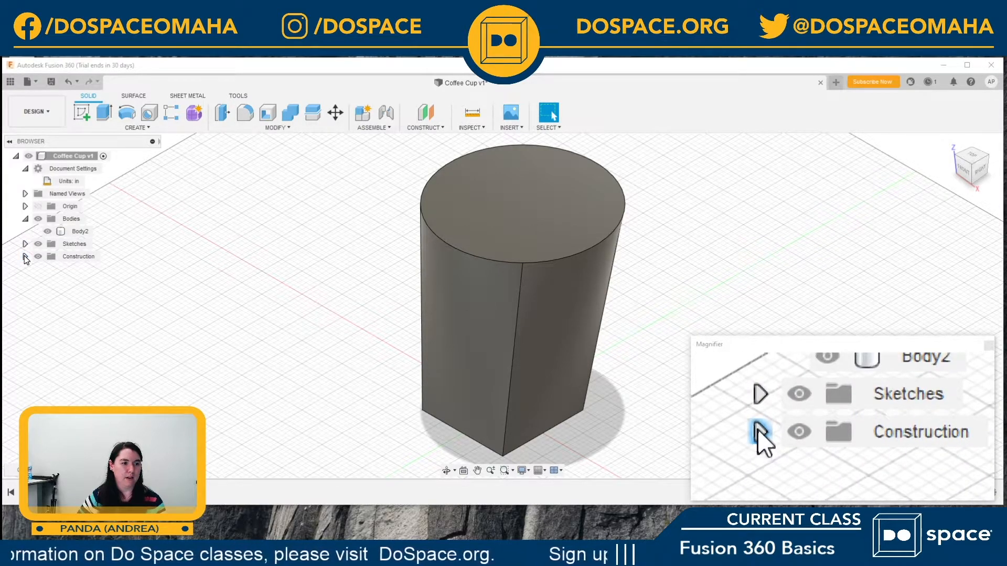
Step: Show the offset construction plane (Plane1) at the top of the lofted body and hide it again
{"action": "left_click", "coordinate": [25, 257]}
{"action": "left_click", "coordinate": [71, 273]}
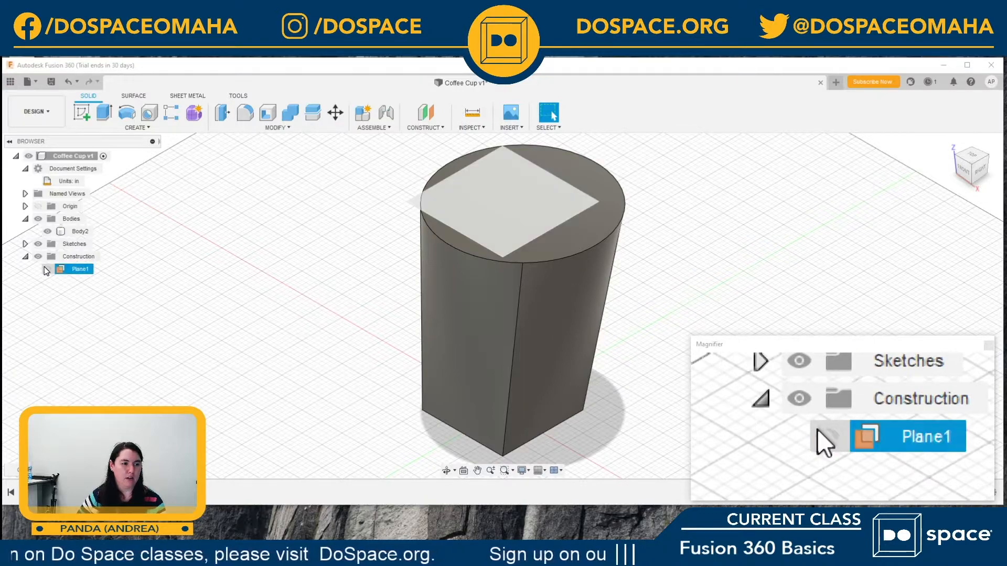
{"action": "left_click", "coordinate": [48, 269]}
{"action": "left_click", "coordinate": [552, 172]}
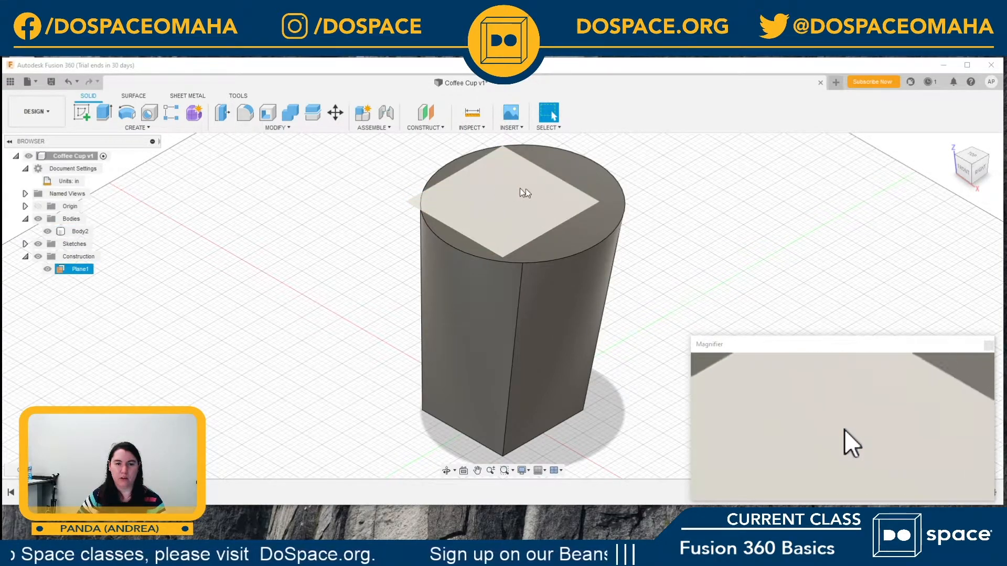
{"action": "left_click", "coordinate": [462, 222]}
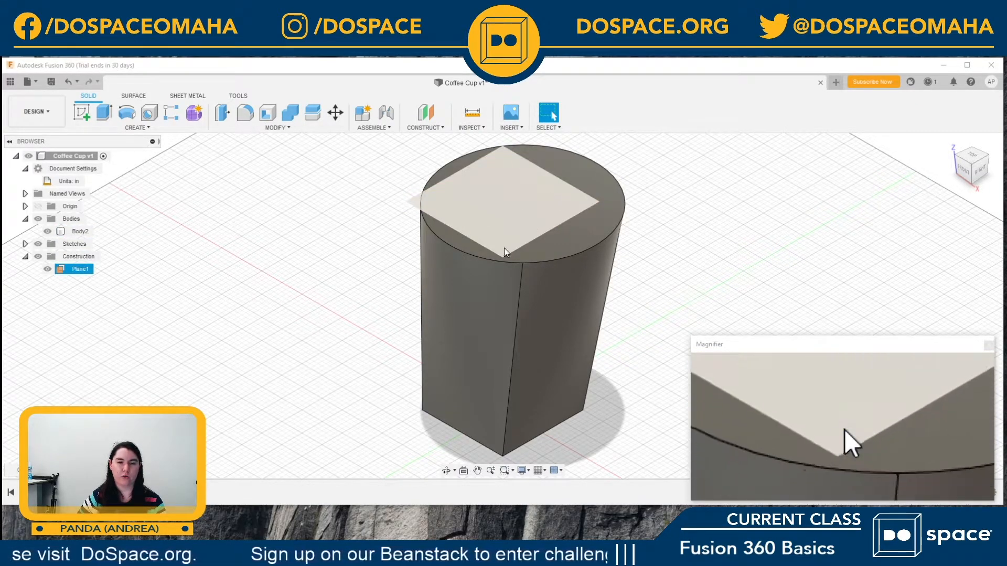
{"action": "left_click", "coordinate": [47, 271]}
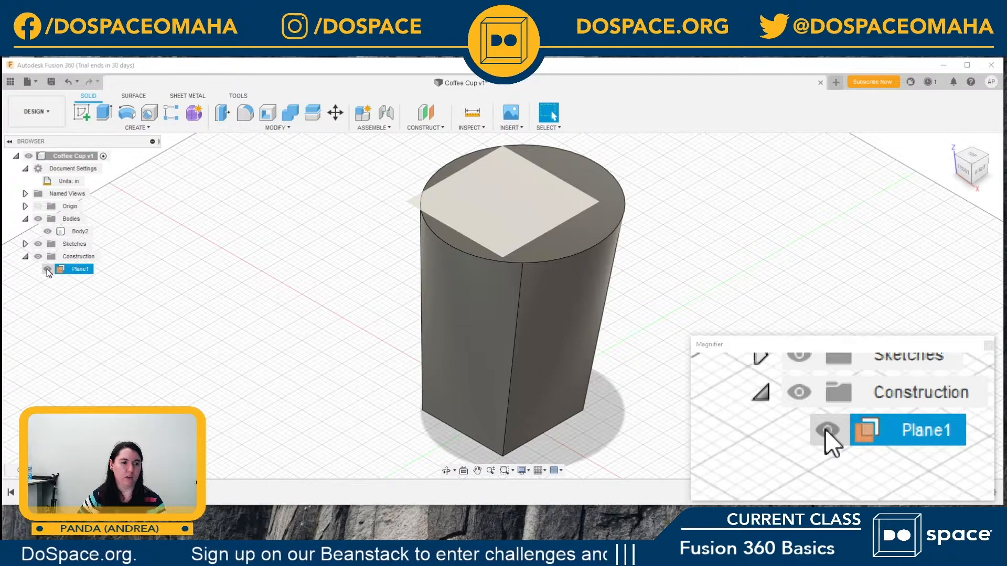
{"action": "left_click", "coordinate": [47, 271]}
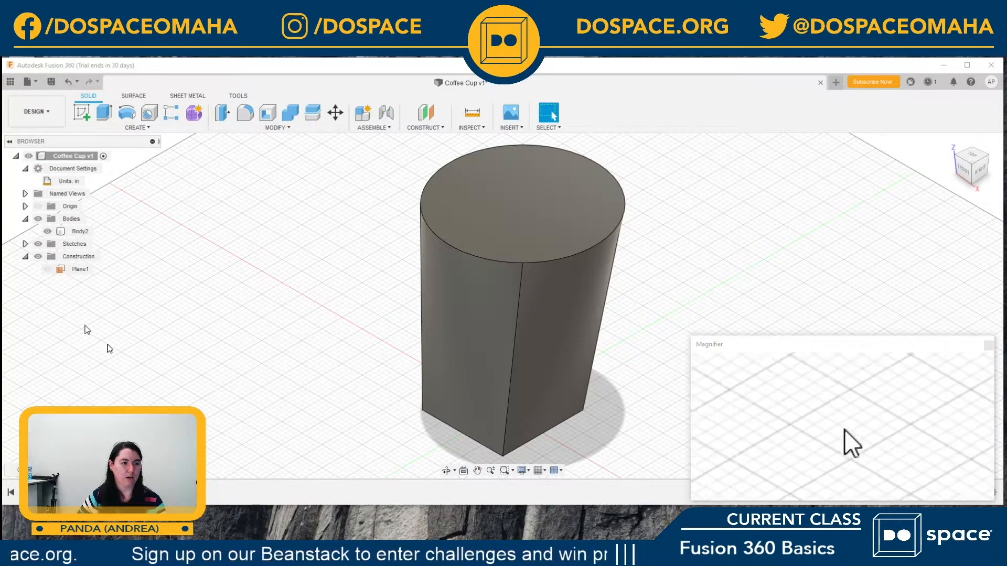
{"action": "left_click", "coordinate": [25, 258]}
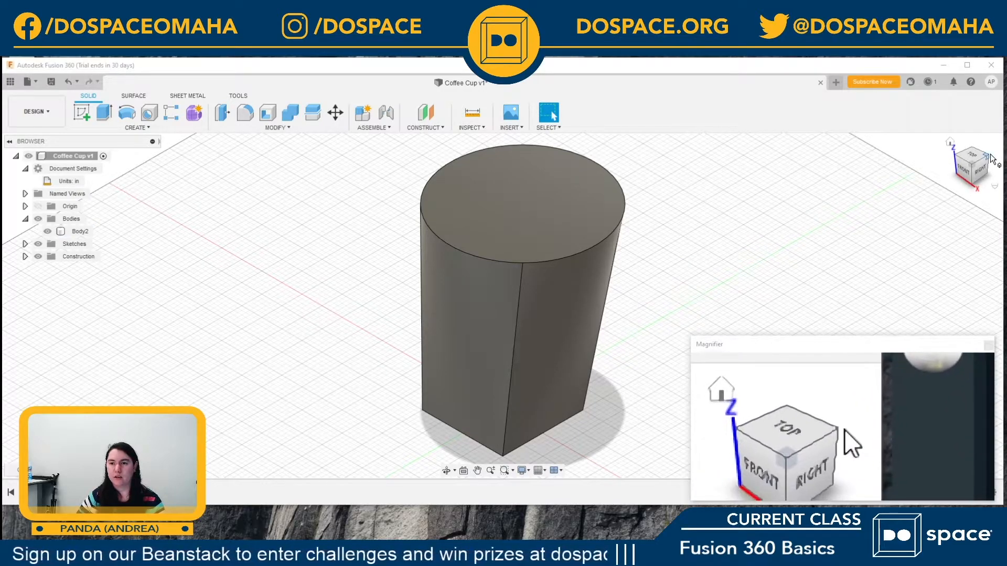
Step: Orbit the lofted body slightly and return the model to the home view
{"action": "mouse_move", "coordinate": [962, 166]}
{"action": "left_mouse_down"}
{"action": "mouse_move", "coordinate": [917, 156]}
{"action": "mouse_move", "coordinate": [844, 271]}
{"action": "mouse_move", "coordinate": [839, 380]}
{"action": "mouse_move", "coordinate": [866, 315]}
{"action": "mouse_move", "coordinate": [876, 189]}
{"action": "mouse_move", "coordinate": [913, 146]}
{"action": "mouse_move", "coordinate": [964, 165]}
{"action": "left_mouse_up"}
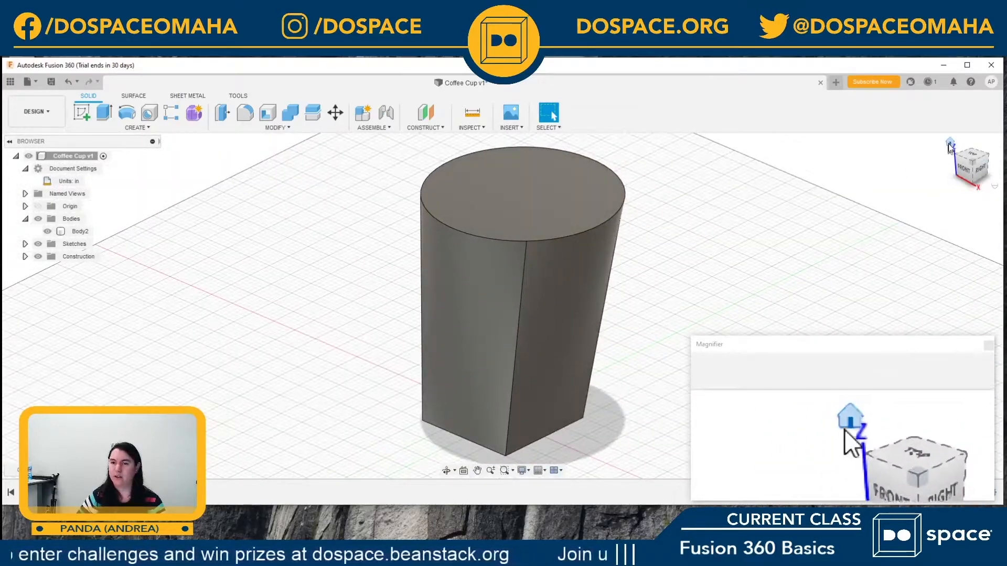
{"action": "left_click", "coordinate": [951, 144]}
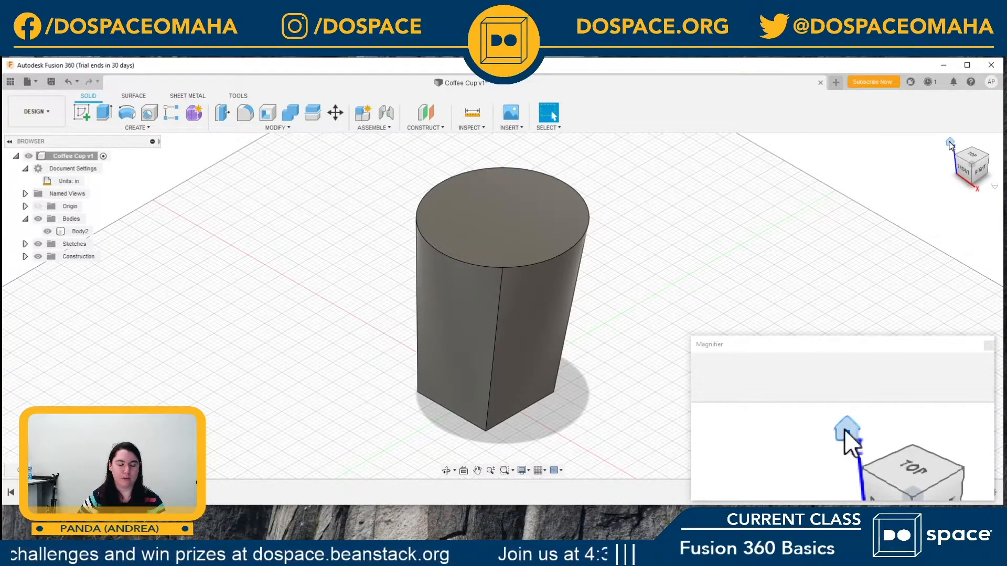
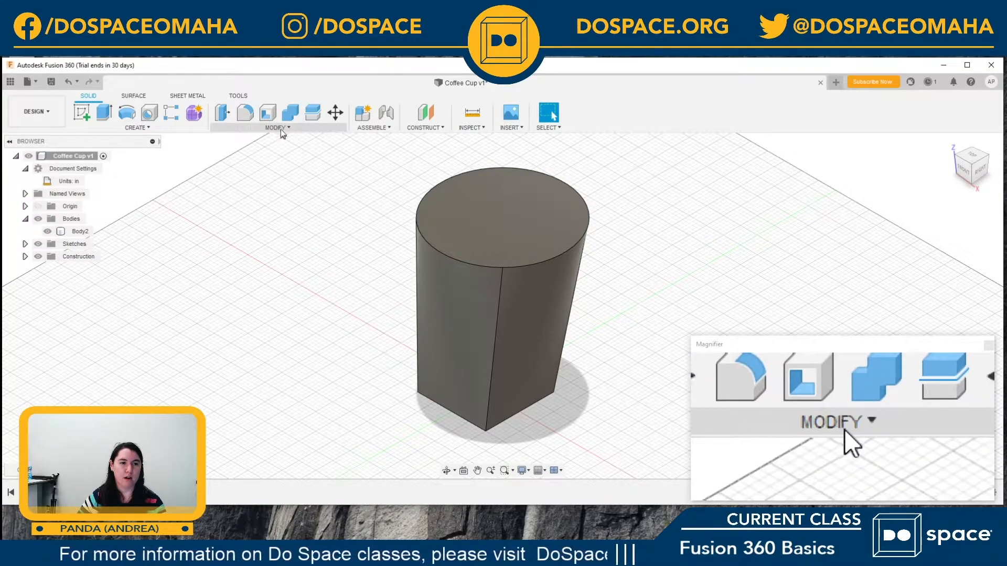
{"action": "mouse_move", "coordinate": [273, 120]}
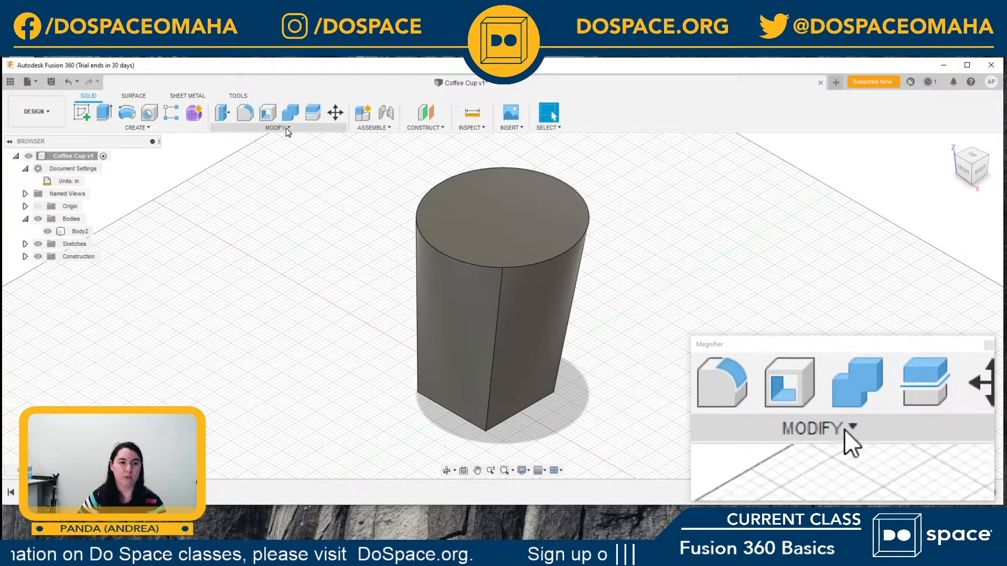
{"action": "left_click", "coordinate": [286, 128]}
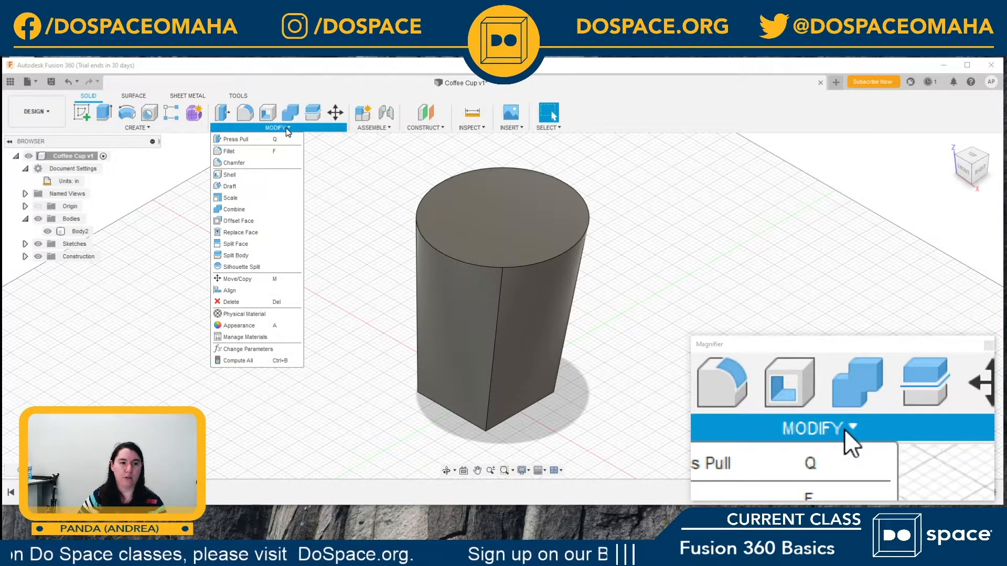
{"action": "left_click", "coordinate": [231, 175]}
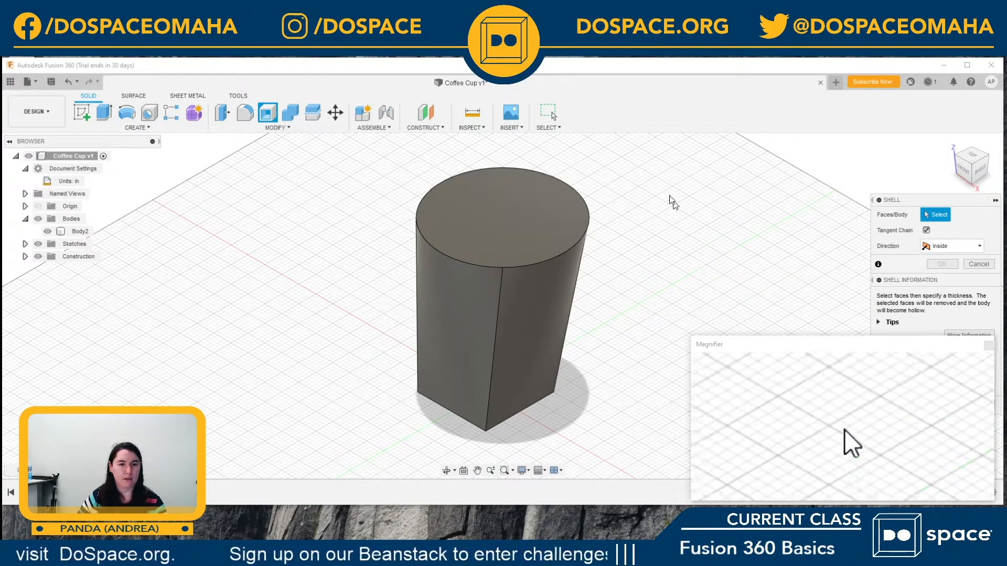
{"action": "left_click", "coordinate": [491, 214]}
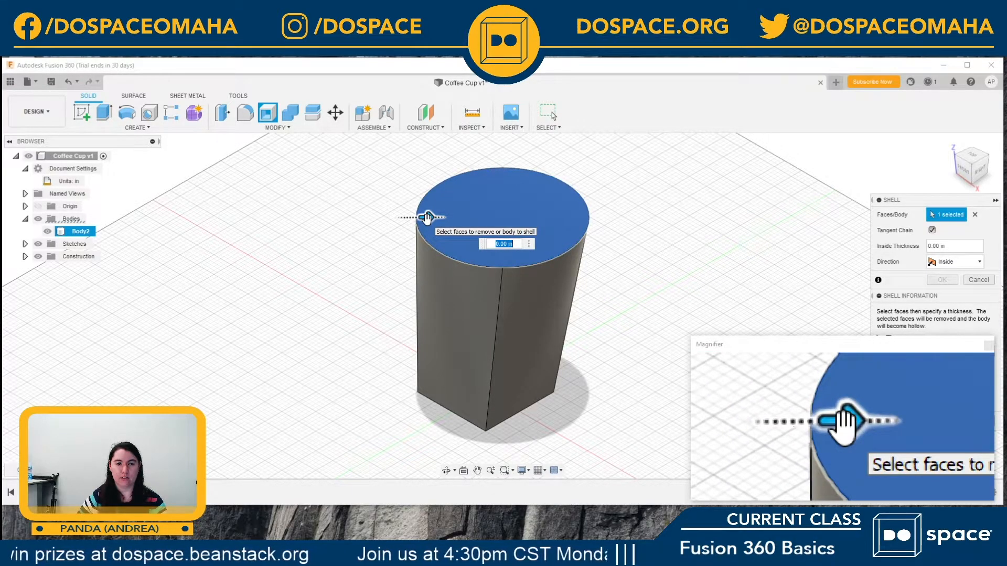
{"action": "mouse_move", "coordinate": [427, 217]}
{"action": "left_mouse_down"}
{"action": "mouse_move", "coordinate": [449, 216]}
{"action": "mouse_move", "coordinate": [414, 212]}
{"action": "mouse_move", "coordinate": [437, 214]}
{"action": "left_mouse_up"}
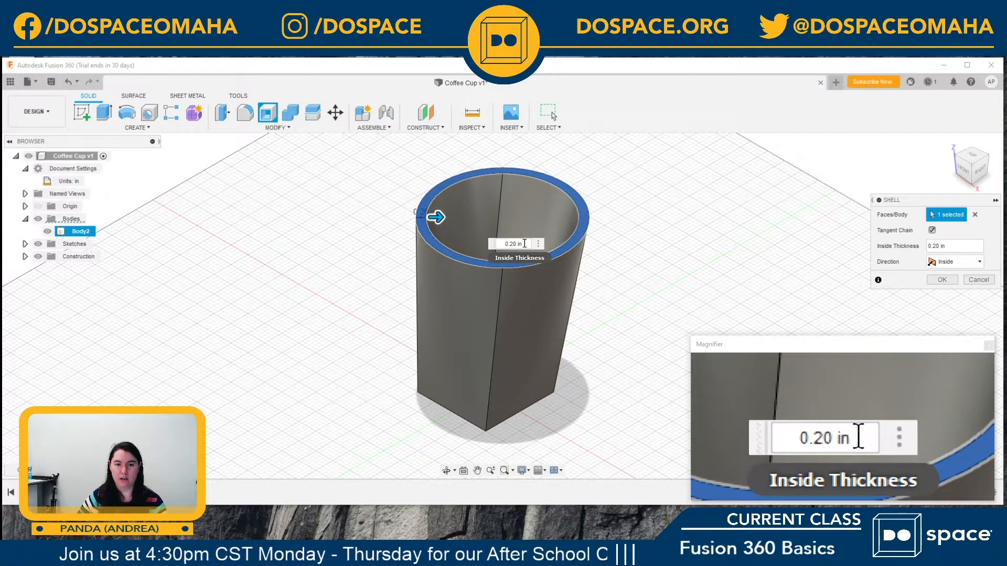
{"action": "left_click_drag", "start_coordinate": [524, 243], "coordinate": [493, 243]}
{"action": "type", "text": ".25"}
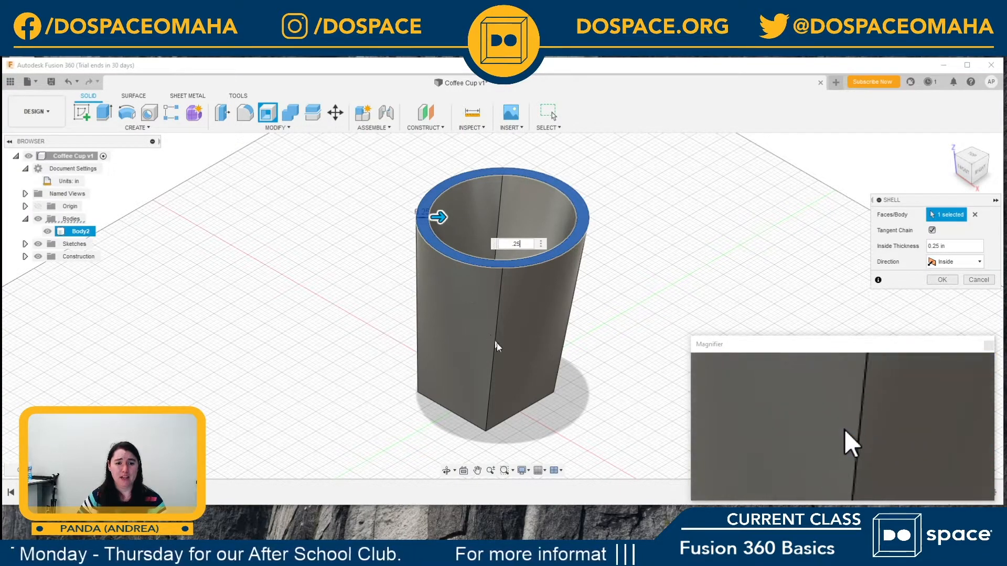
{"action": "left_click", "coordinate": [955, 262]}
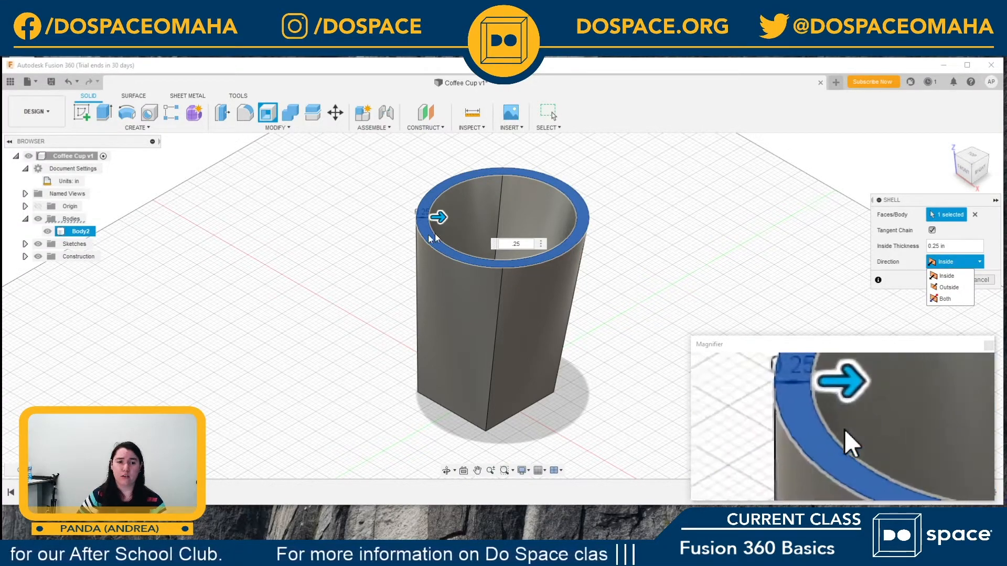
{"action": "left_click", "coordinate": [949, 287]}
{"action": "left_click_drag", "start_coordinate": [403, 219], "coordinate": [381, 218]}
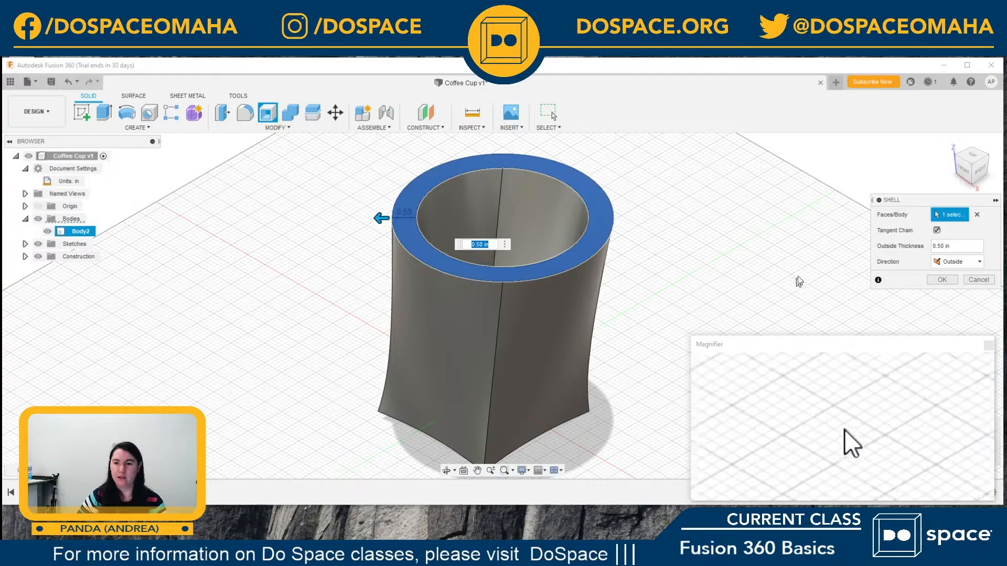
{"action": "left_click", "coordinate": [954, 261]}
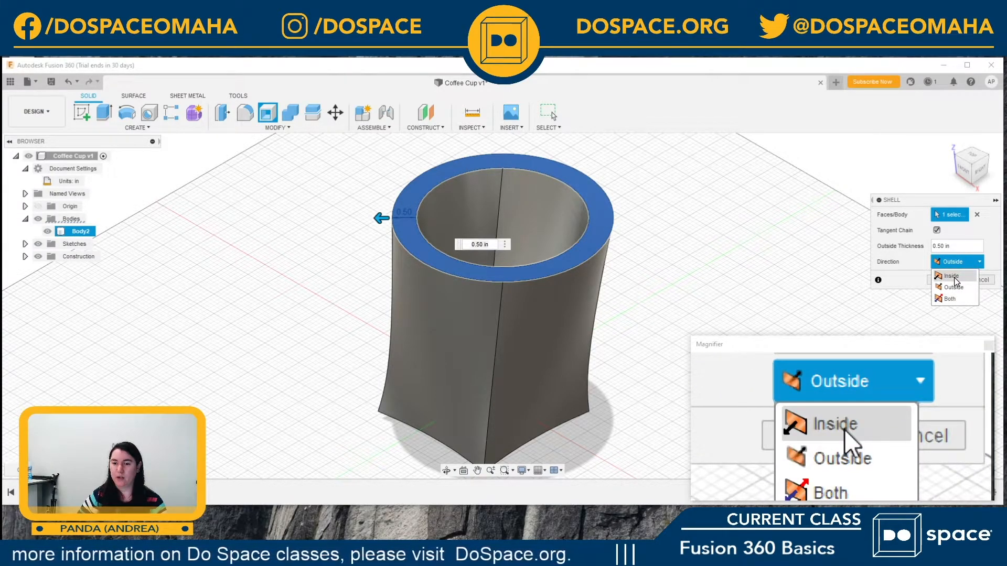
{"action": "left_click", "coordinate": [953, 277]}
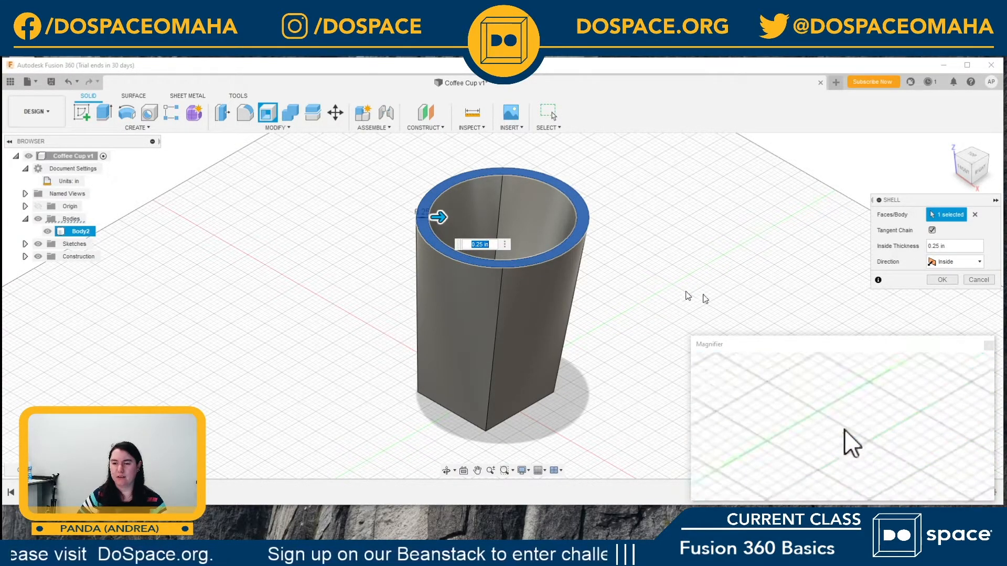
{"action": "left_click", "coordinate": [972, 282]}
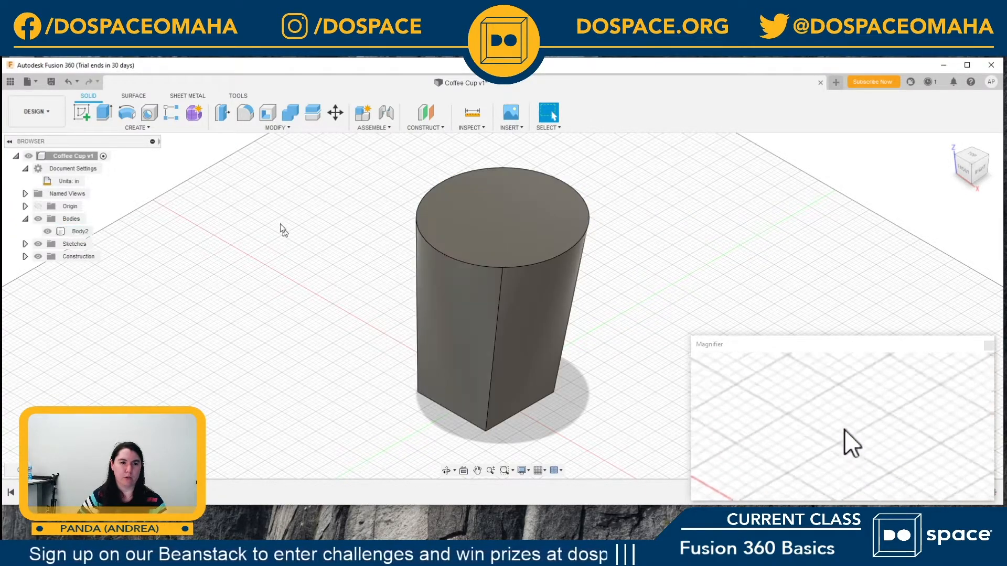
Step: Shell the lofted body from its circular top face with an inside thickness of 0.25 in
{"action": "left_click", "coordinate": [265, 116]}
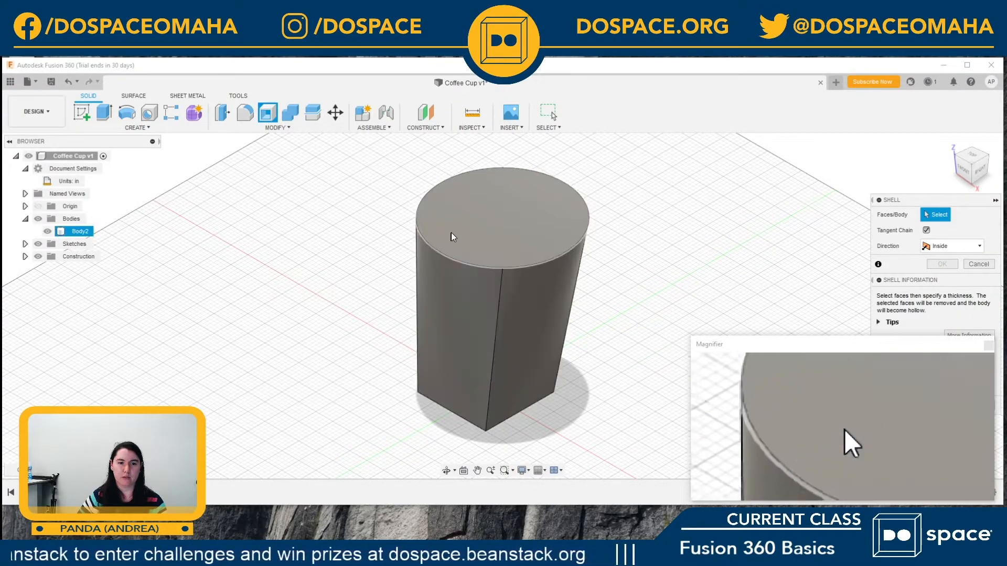
{"action": "left_click", "coordinate": [477, 218]}
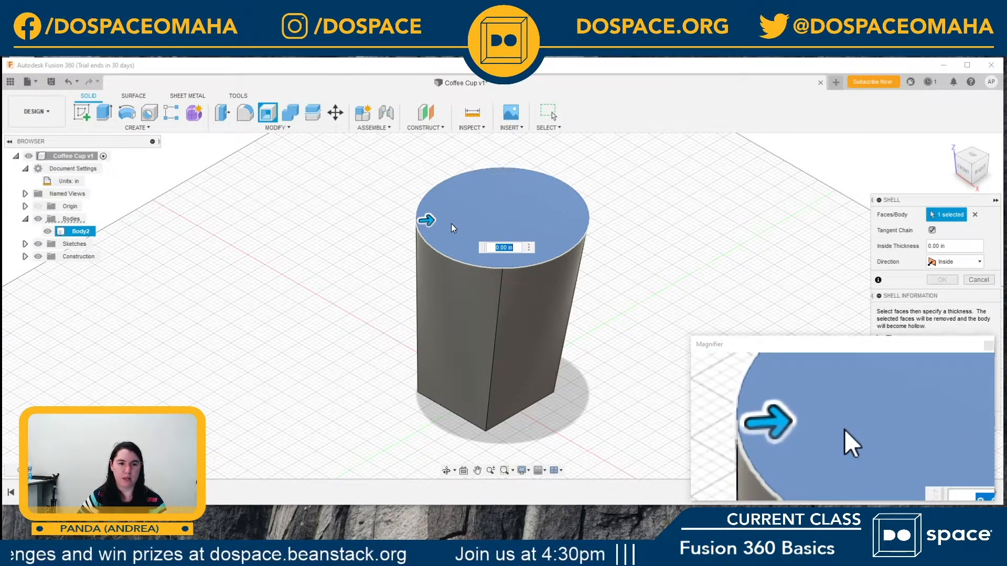
{"action": "left_click_drag", "start_coordinate": [427, 220], "coordinate": [444, 220]}
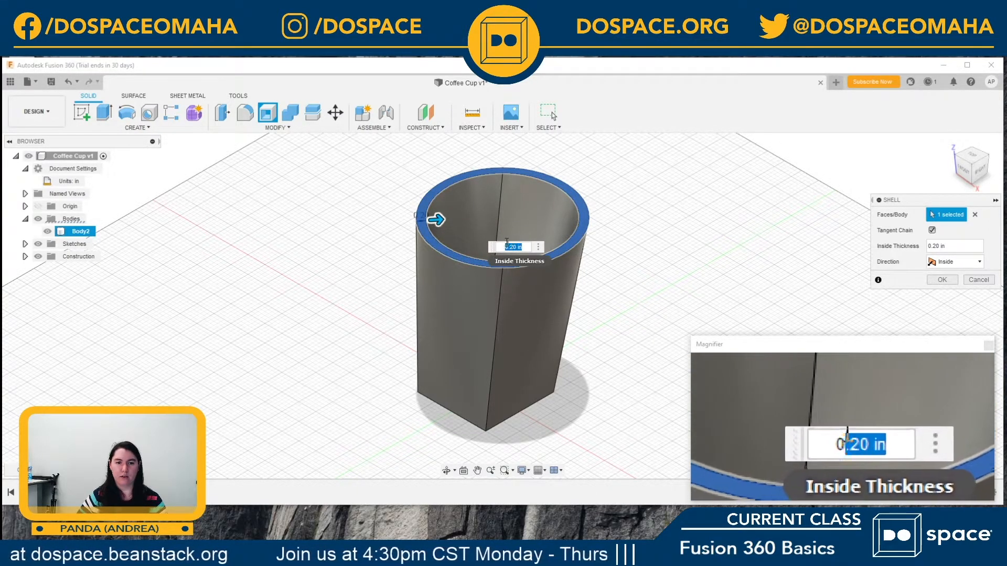
{"action": "type", "text": "0.25"}
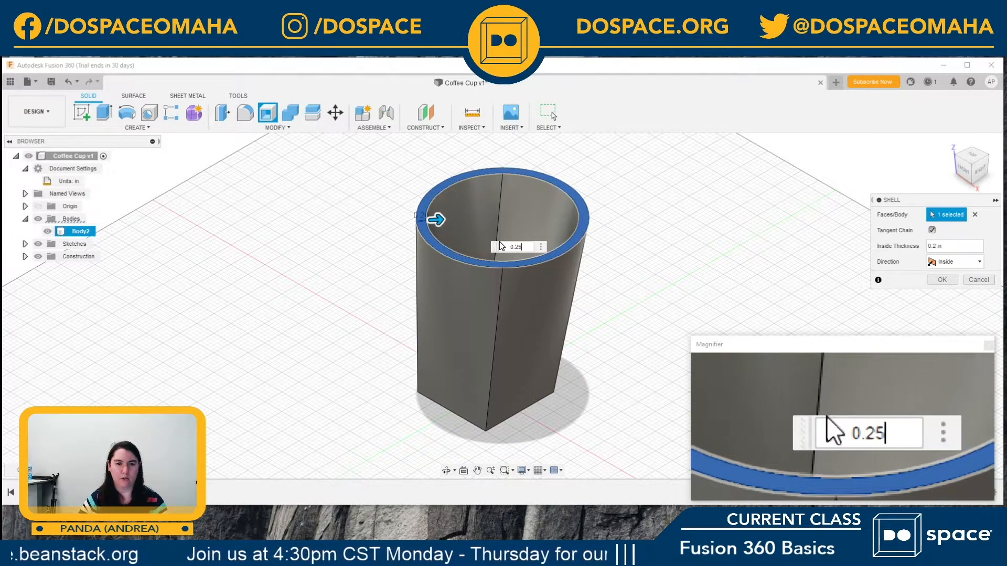
{"action": "key", "text": "Return"}
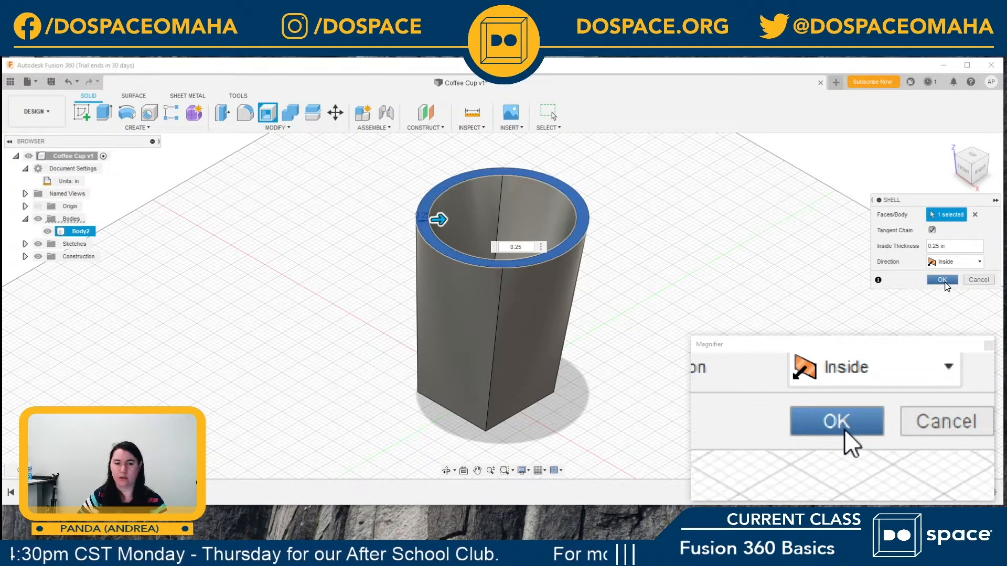
{"action": "left_click", "coordinate": [944, 282]}
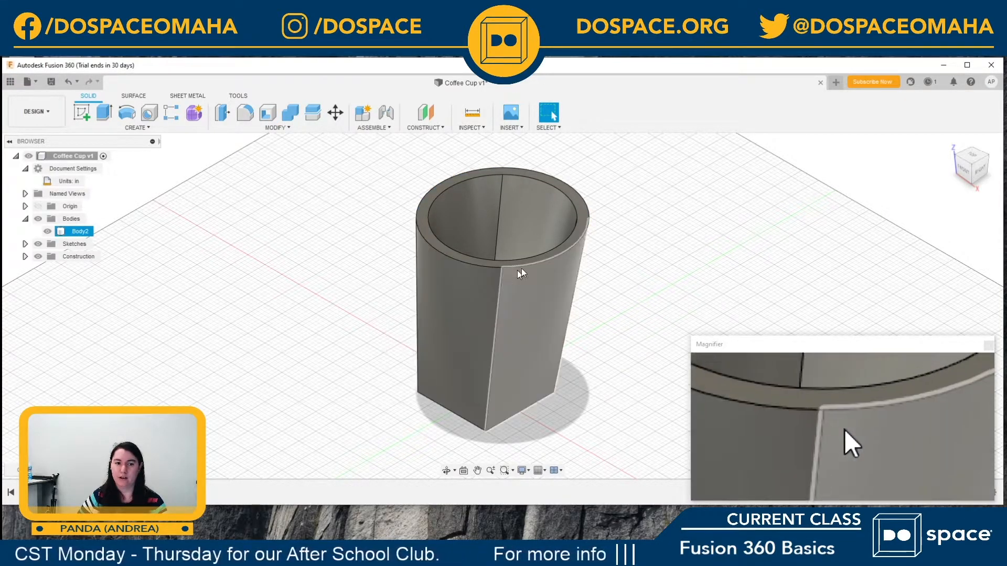
Step: Orbit the shelled cup to inspect its hollow interior and outer sides, and return to the home view
{"action": "left_click", "coordinate": [970, 159]}
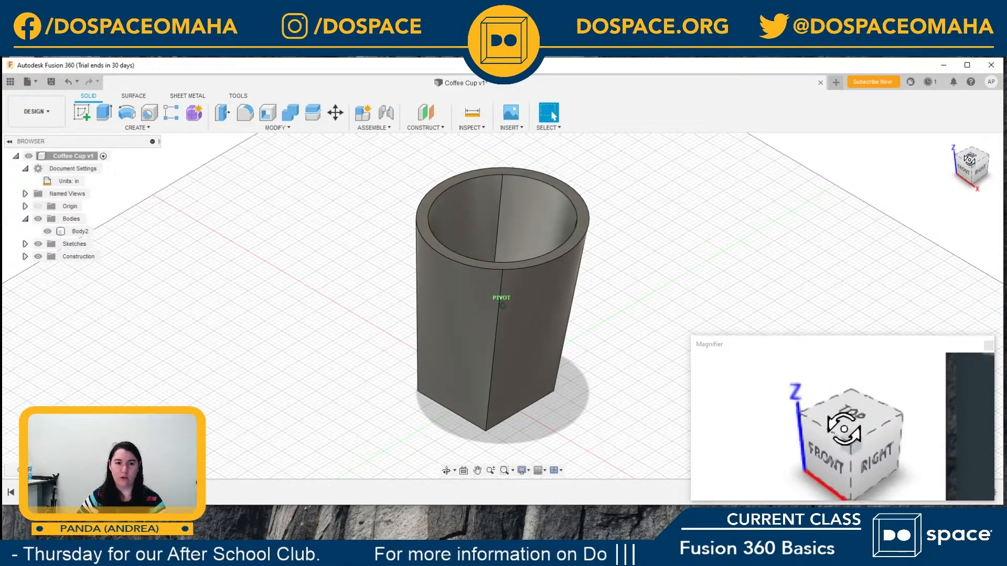
{"action": "left_click_drag", "start_coordinate": [968, 188], "coordinate": [902, 207]}
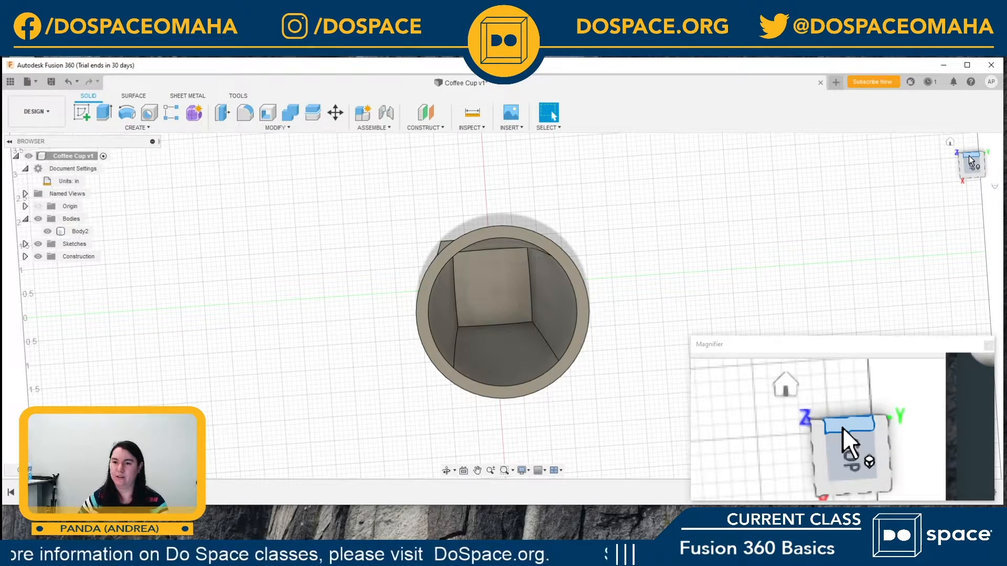
{"action": "left_click_drag", "start_coordinate": [965, 159], "coordinate": [1002, 139]}
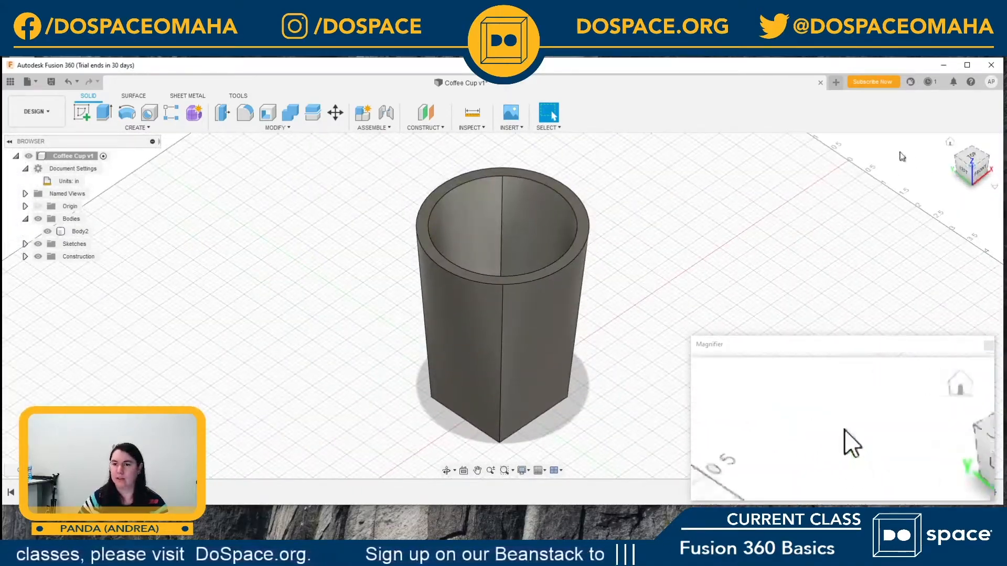
{"action": "left_click", "coordinate": [951, 143]}
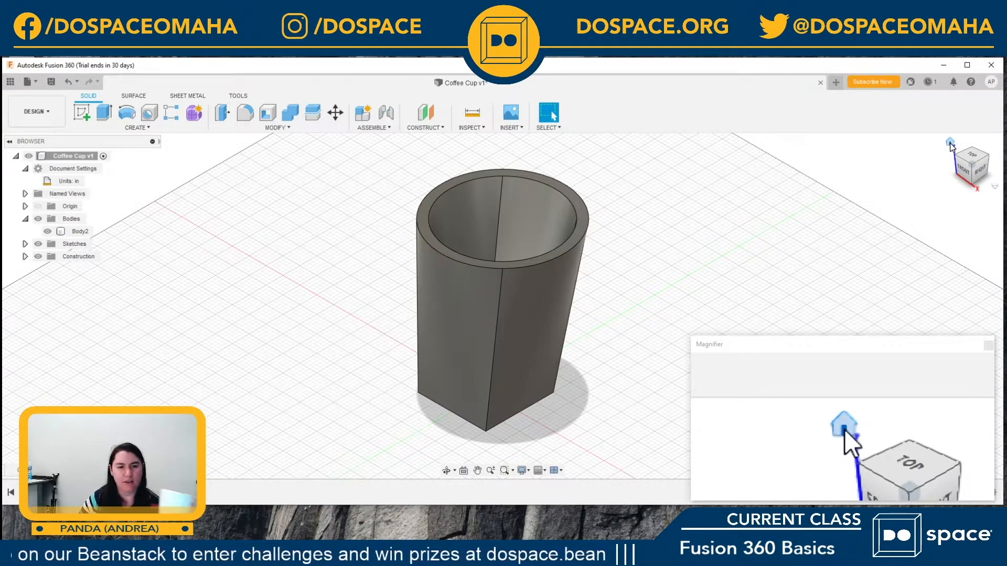
{"action": "left_click", "coordinate": [436, 401]}
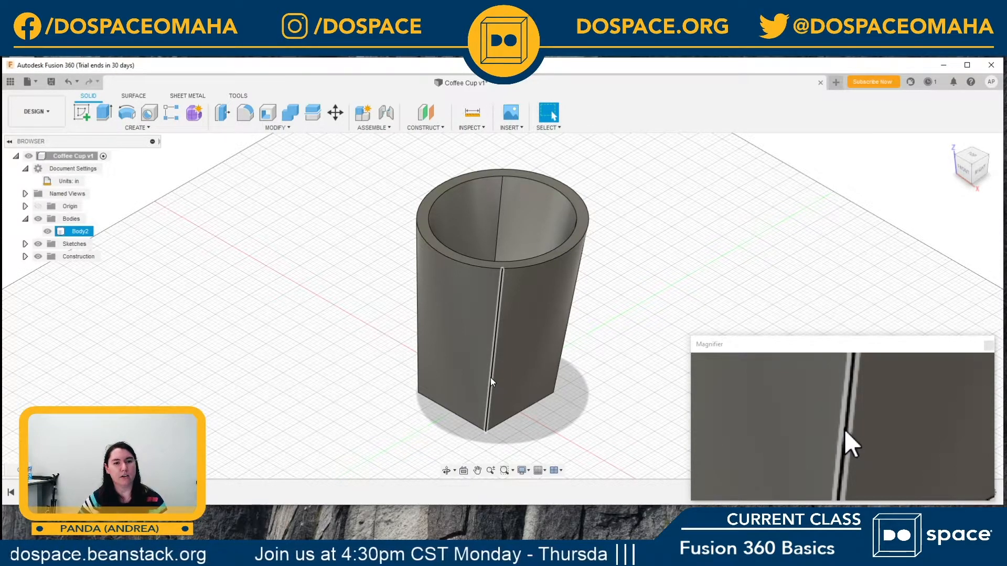
{"action": "key", "text": "Escape"}
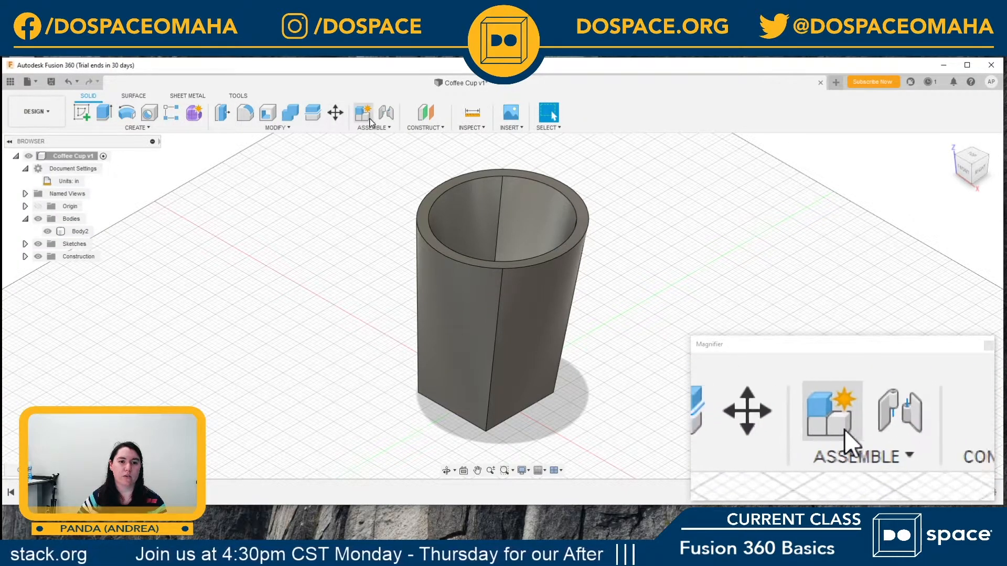
Step: Set up a Plane at Angle through the bottom edge of the cup's front face, rotated to 85 degrees
{"action": "left_click", "coordinate": [431, 128]}
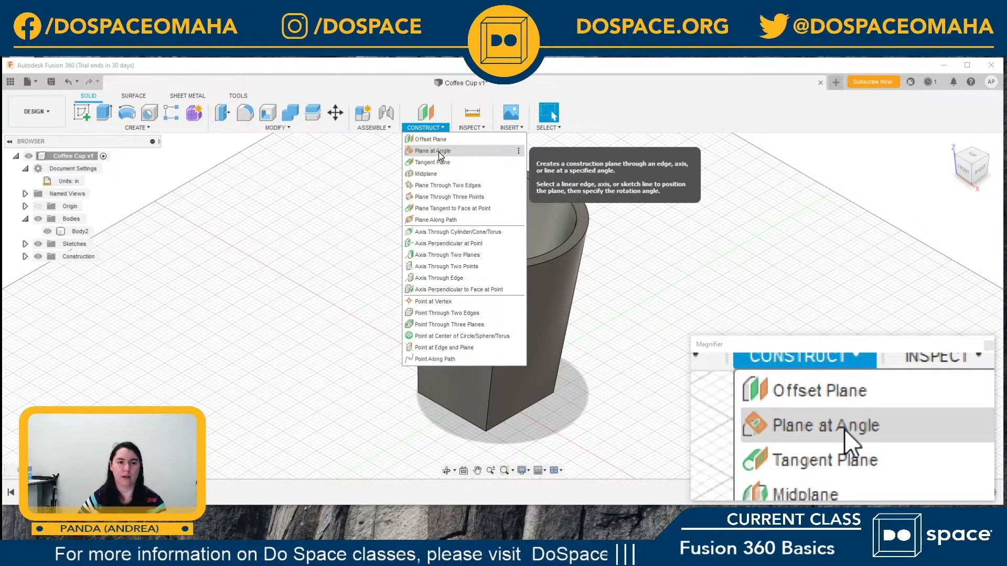
{"action": "left_click", "coordinate": [438, 152]}
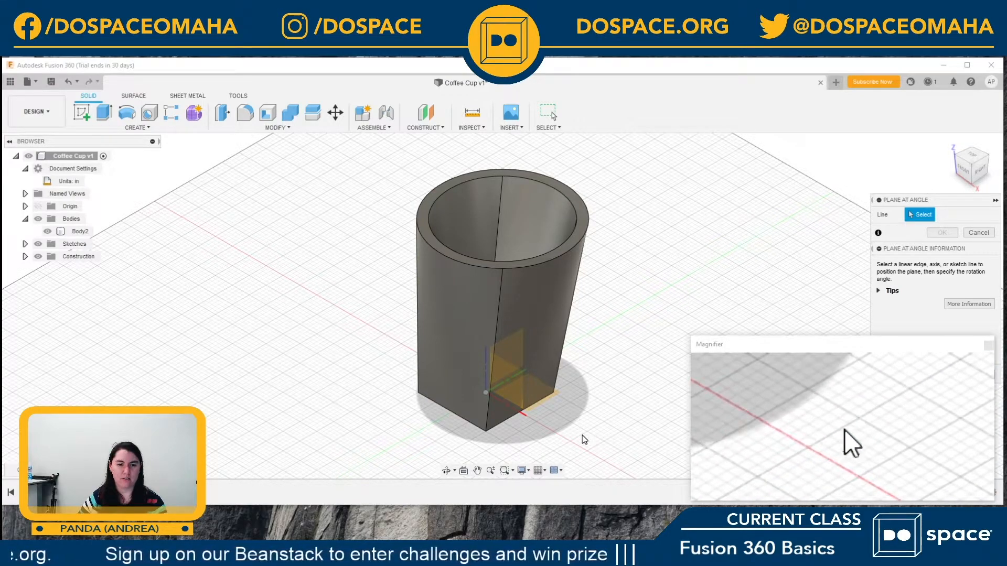
{"action": "left_click", "coordinate": [448, 410]}
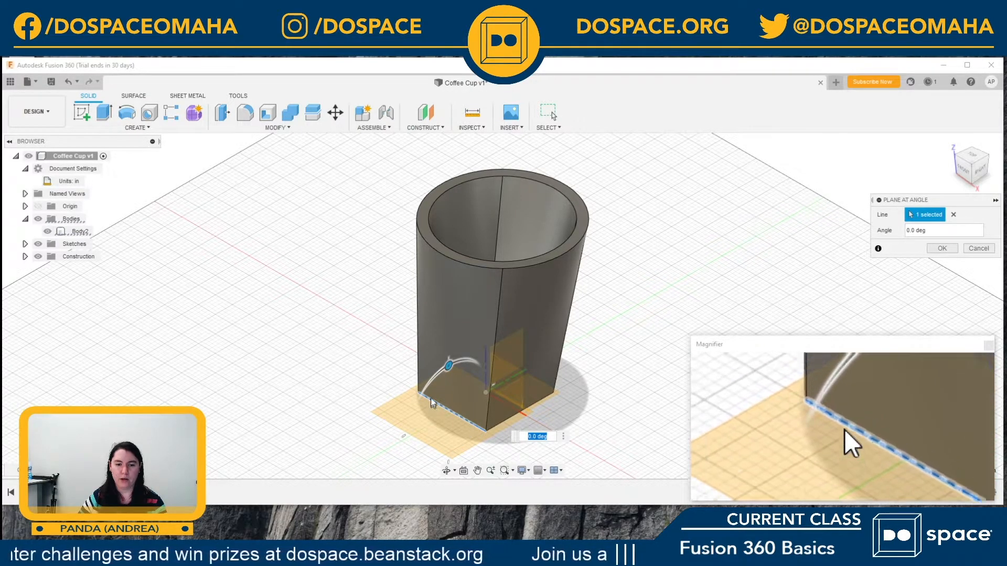
{"action": "left_click_drag", "start_coordinate": [448, 365], "coordinate": [490, 362]}
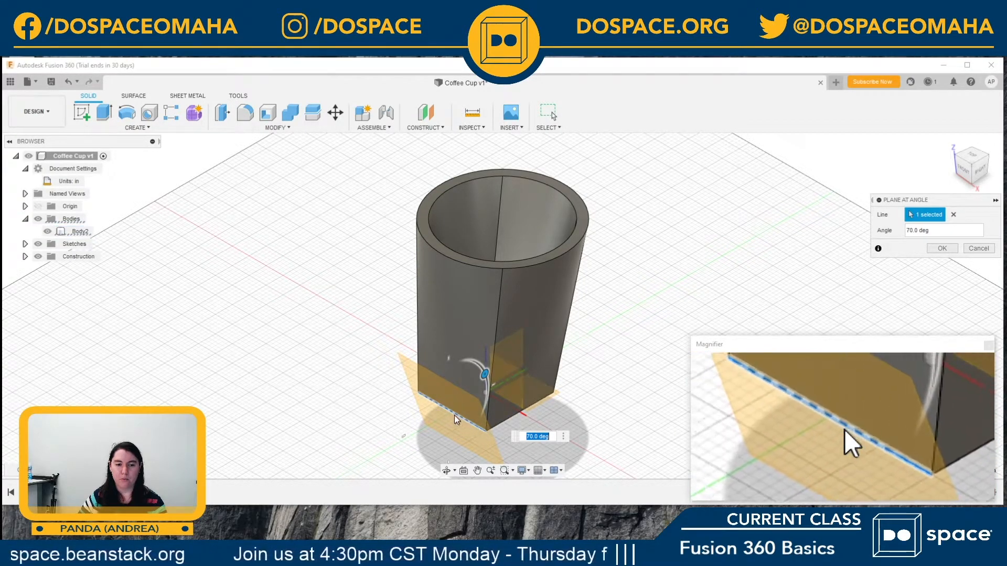
{"action": "mouse_move", "coordinate": [484, 374]}
{"action": "left_mouse_down"}
{"action": "mouse_move", "coordinate": [490, 396]}
{"action": "mouse_move", "coordinate": [478, 375]}
{"action": "left_mouse_up"}
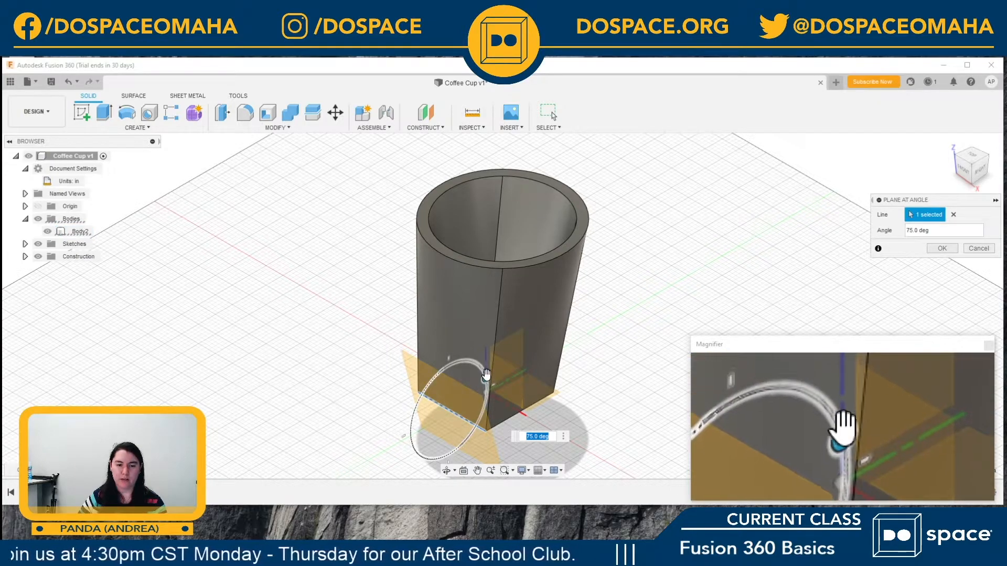
{"action": "left_click_drag", "start_coordinate": [487, 381], "coordinate": [499, 381]}
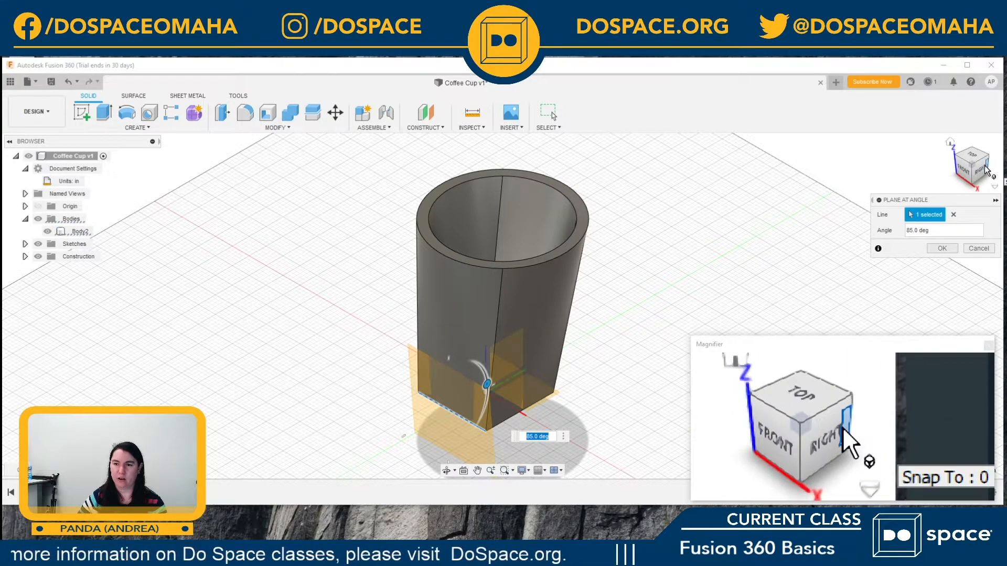
Step: Check the 85-degree plane's tilt against the cup's side and create the construction plane
{"action": "mouse_move", "coordinate": [987, 171]}
{"action": "left_mouse_down"}
{"action": "mouse_move", "coordinate": [964, 204]}
{"action": "mouse_move", "coordinate": [931, 147]}
{"action": "mouse_move", "coordinate": [885, 150]}
{"action": "left_mouse_up"}
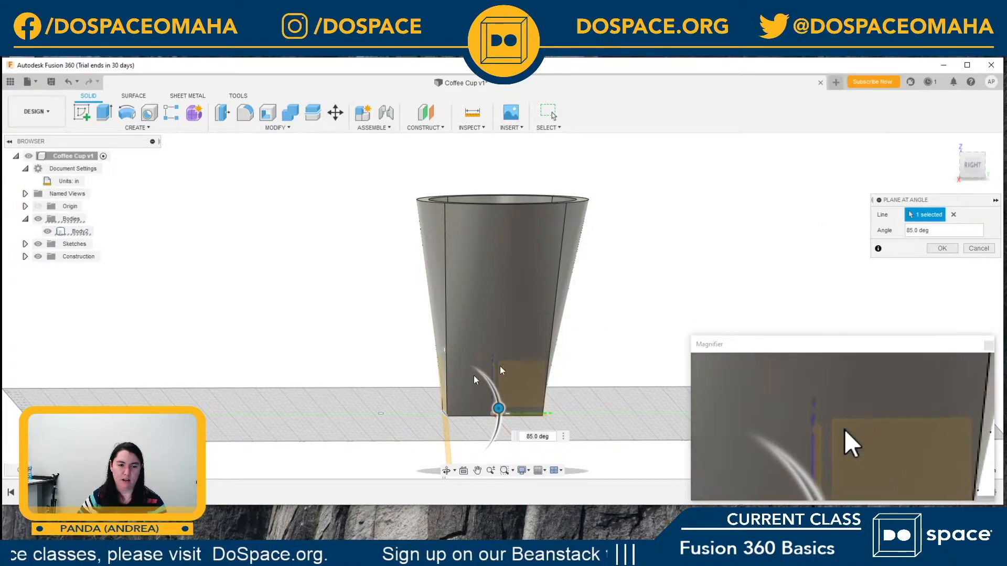
{"action": "scroll", "coordinate": [440, 392], "scroll_direction": "up", "scroll_amount": 3}
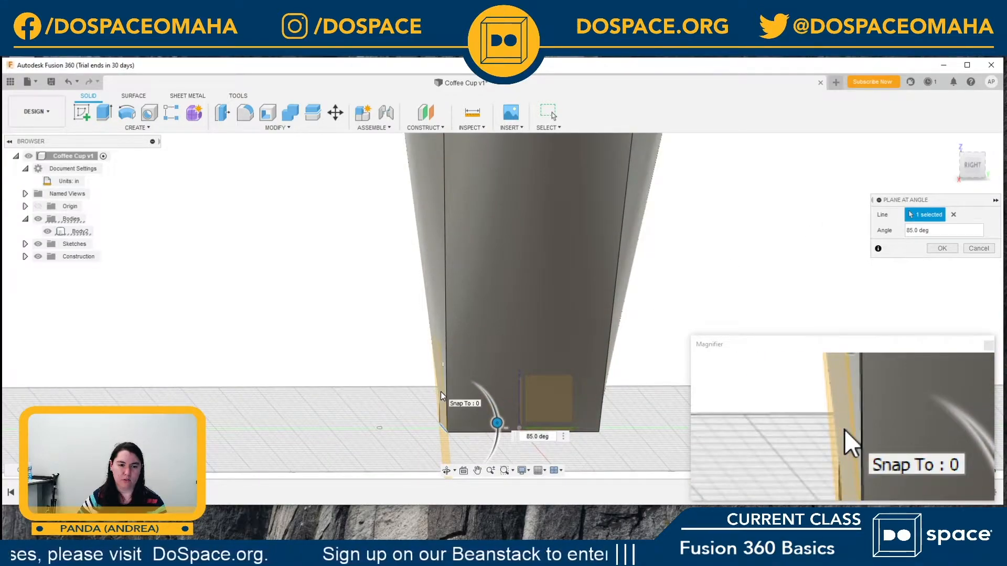
{"action": "scroll", "coordinate": [440, 392], "scroll_direction": "up", "scroll_amount": 5}
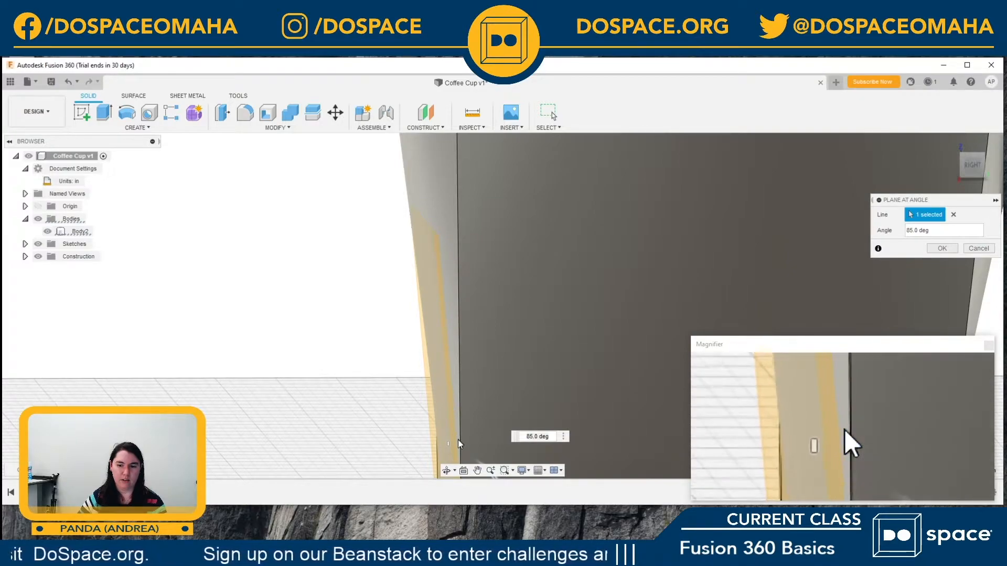
{"action": "scroll", "coordinate": [449, 321], "scroll_direction": "down", "scroll_amount": 5}
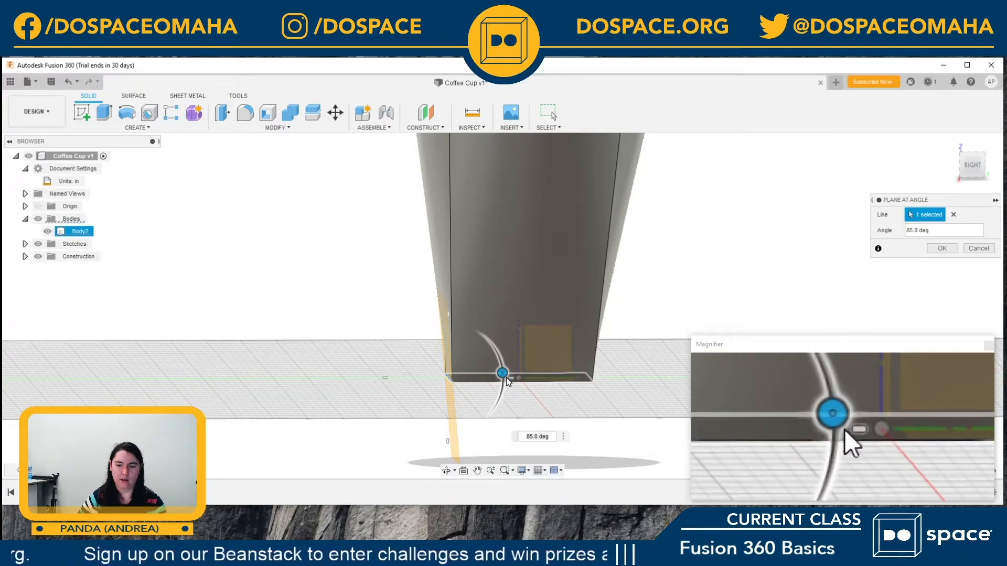
{"action": "mouse_move", "coordinate": [504, 373]}
{"action": "left_mouse_down"}
{"action": "mouse_move", "coordinate": [502, 364]}
{"action": "mouse_move", "coordinate": [511, 372]}
{"action": "left_mouse_up"}
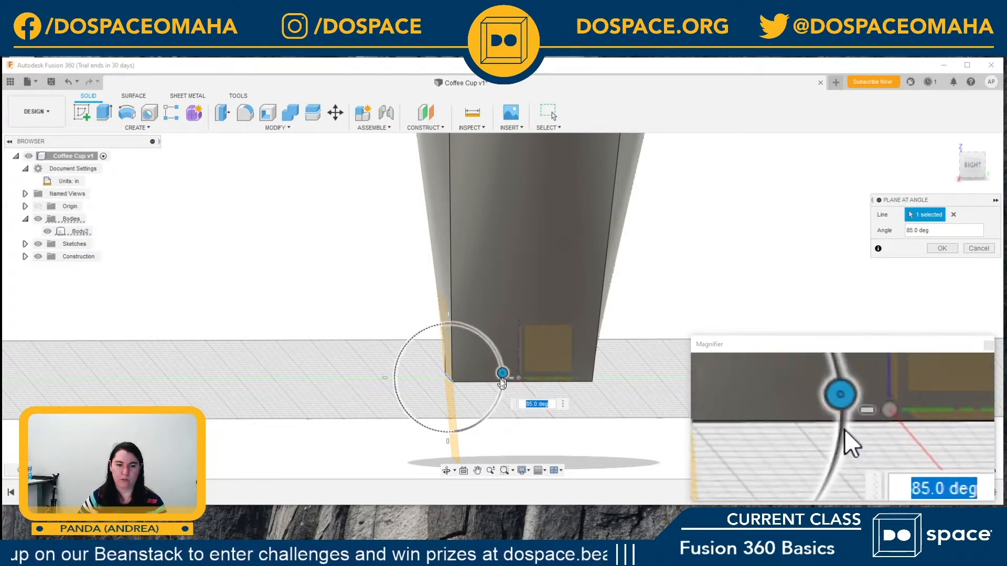
{"action": "scroll", "coordinate": [509, 372], "scroll_direction": "down", "scroll_amount": 3}
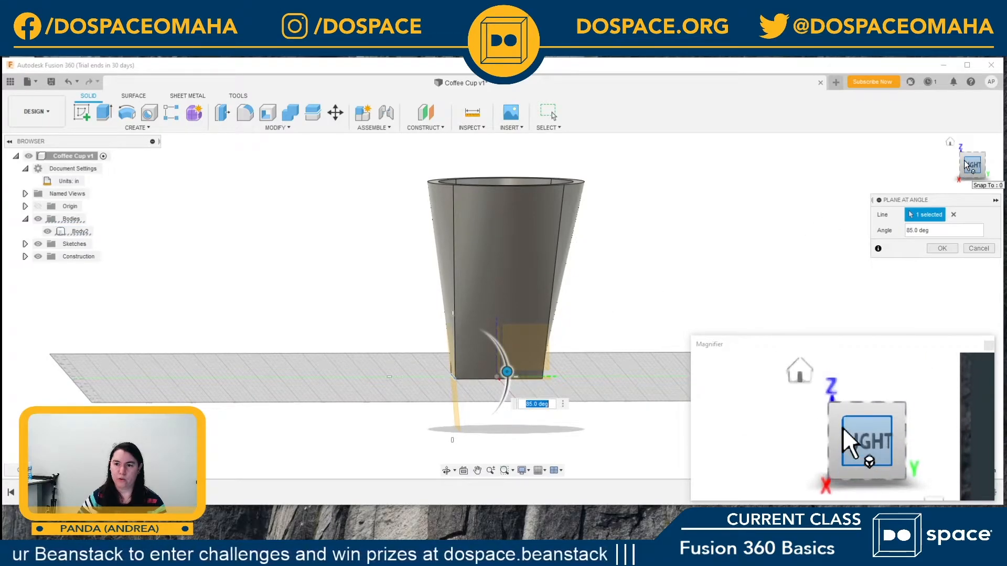
{"action": "mouse_move", "coordinate": [973, 167]}
{"action": "left_mouse_down"}
{"action": "mouse_move", "coordinate": [997, 166]}
{"action": "mouse_move", "coordinate": [986, 181]}
{"action": "left_mouse_up"}
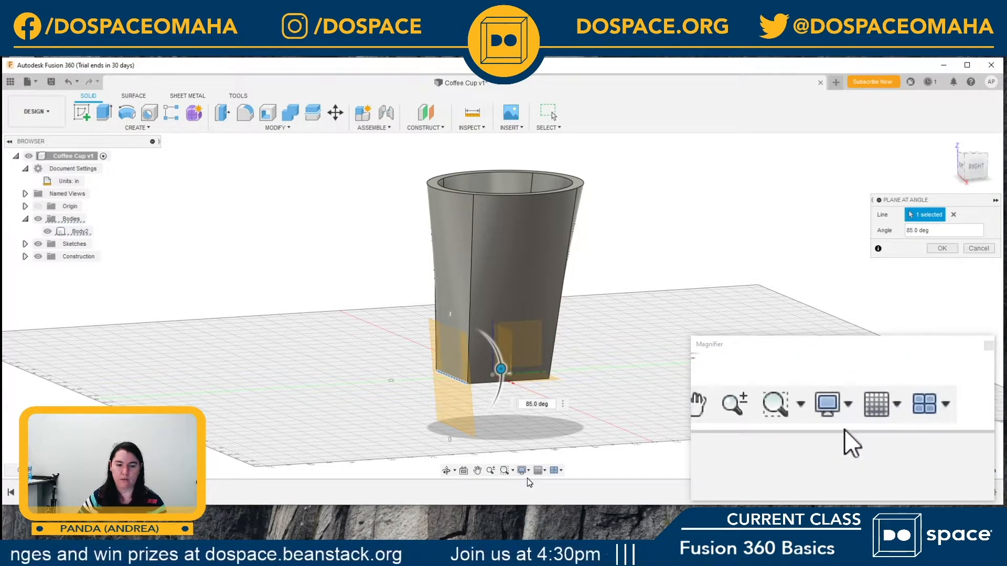
{"action": "left_click", "coordinate": [508, 369]}
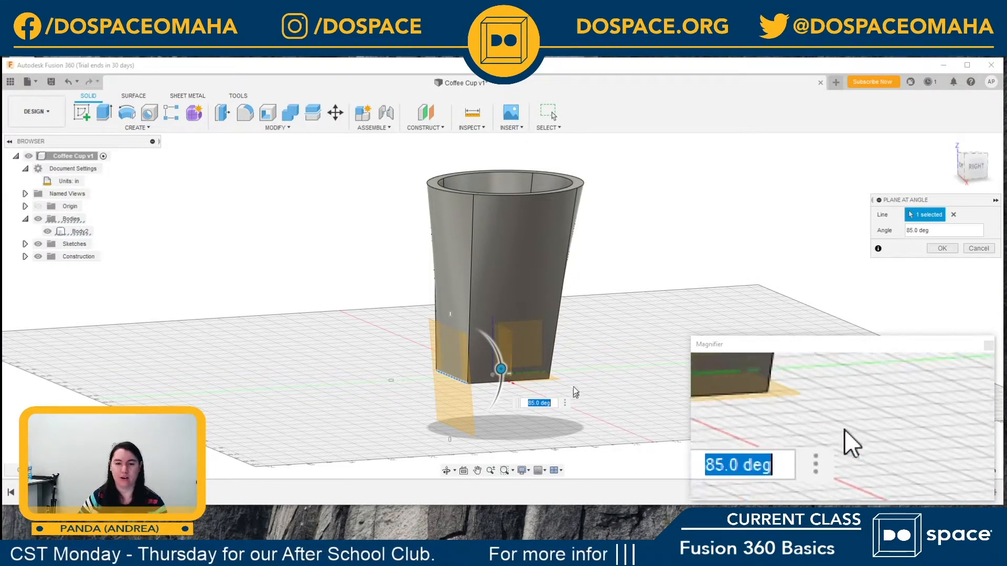
{"action": "left_click", "coordinate": [942, 249]}
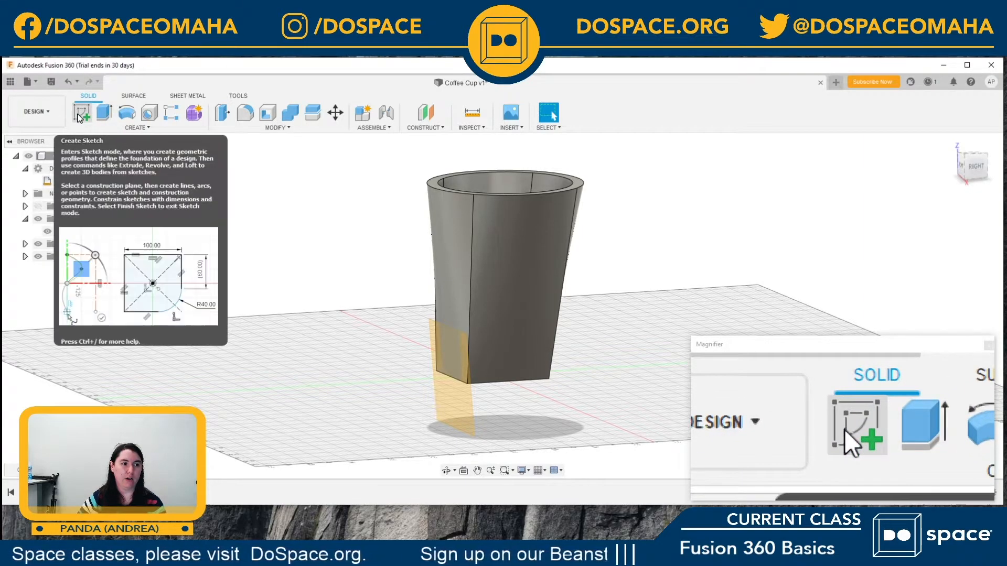
Step: Start a new sketch on the angled construction plane at the cup's front face
{"action": "left_click", "coordinate": [134, 128]}
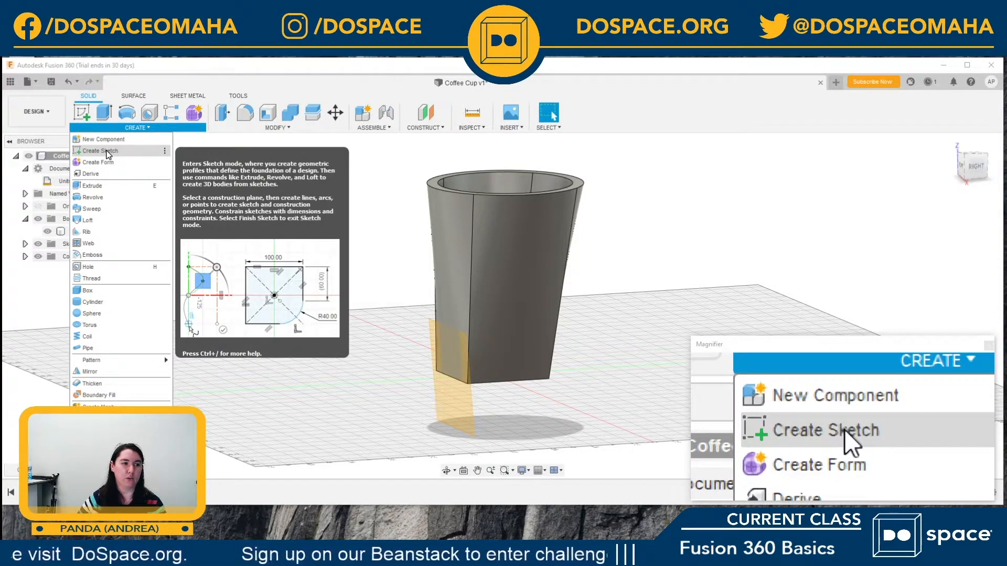
{"action": "left_click", "coordinate": [108, 152]}
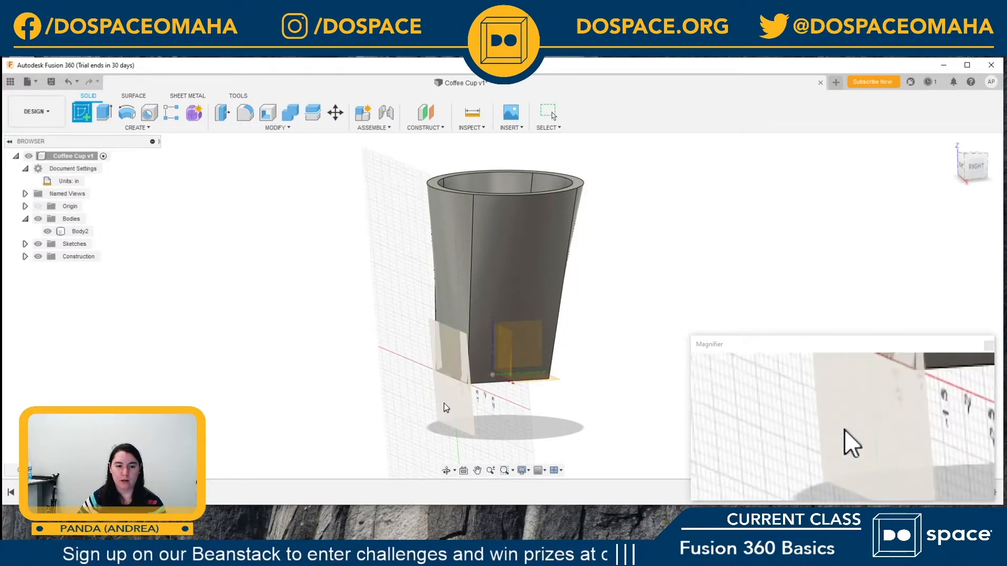
{"action": "left_click", "coordinate": [455, 397]}
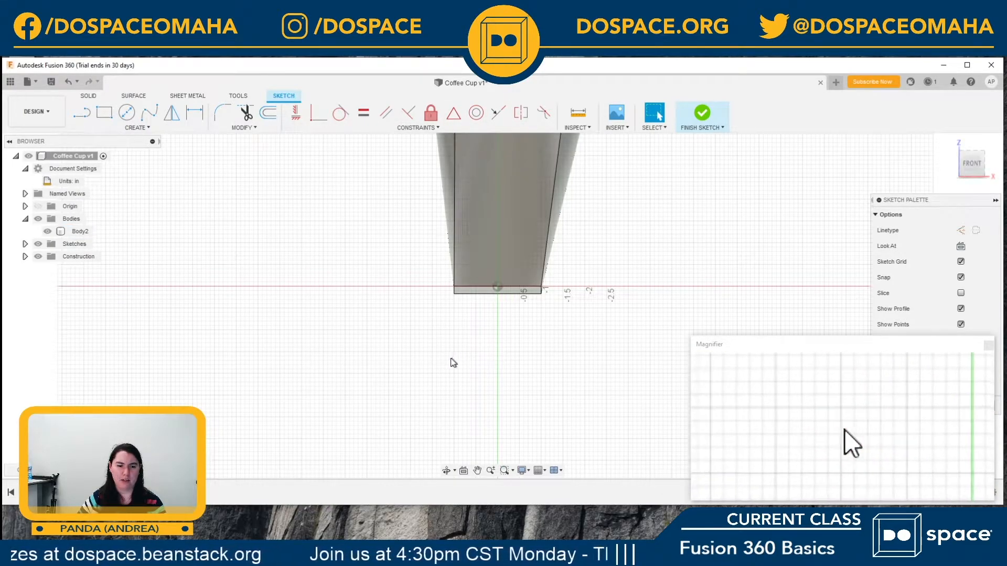
Step: Sketch a small horizontal ellipse about 0.41 in high, centred across the cup's front face just below the rim
{"action": "left_click", "coordinate": [477, 471]}
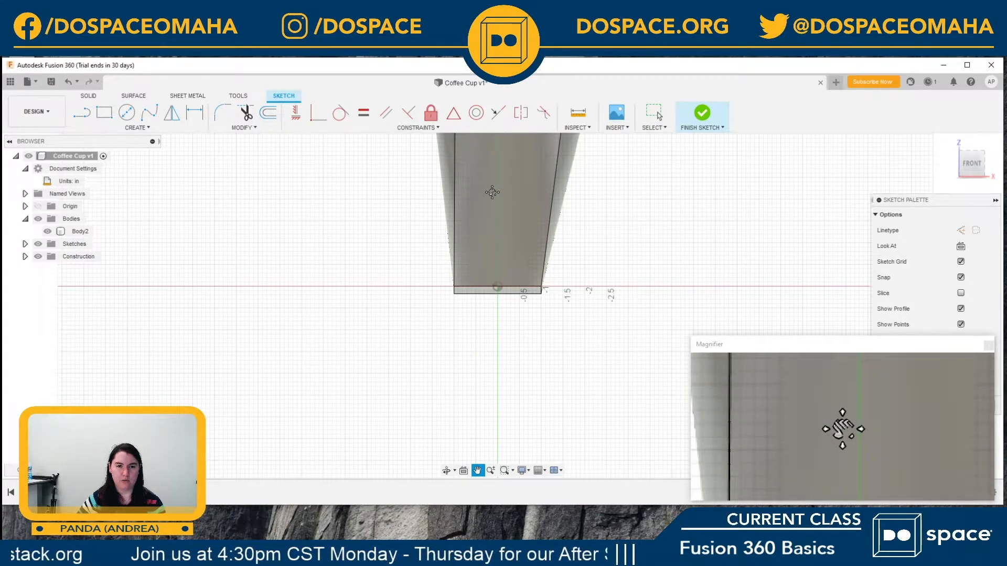
{"action": "mouse_move", "coordinate": [491, 196]}
{"action": "left_mouse_down"}
{"action": "mouse_move", "coordinate": [487, 293]}
{"action": "mouse_move", "coordinate": [486, 282]}
{"action": "left_mouse_up"}
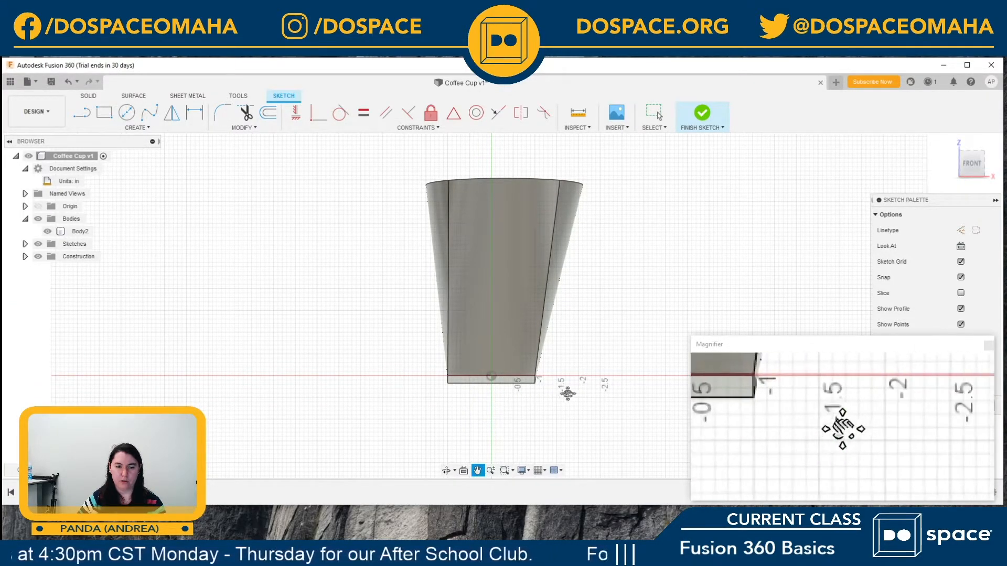
{"action": "mouse_move", "coordinate": [517, 283]}
{"action": "left_mouse_down"}
{"action": "mouse_move", "coordinate": [503, 311]}
{"action": "mouse_move", "coordinate": [540, 276]}
{"action": "left_mouse_up"}
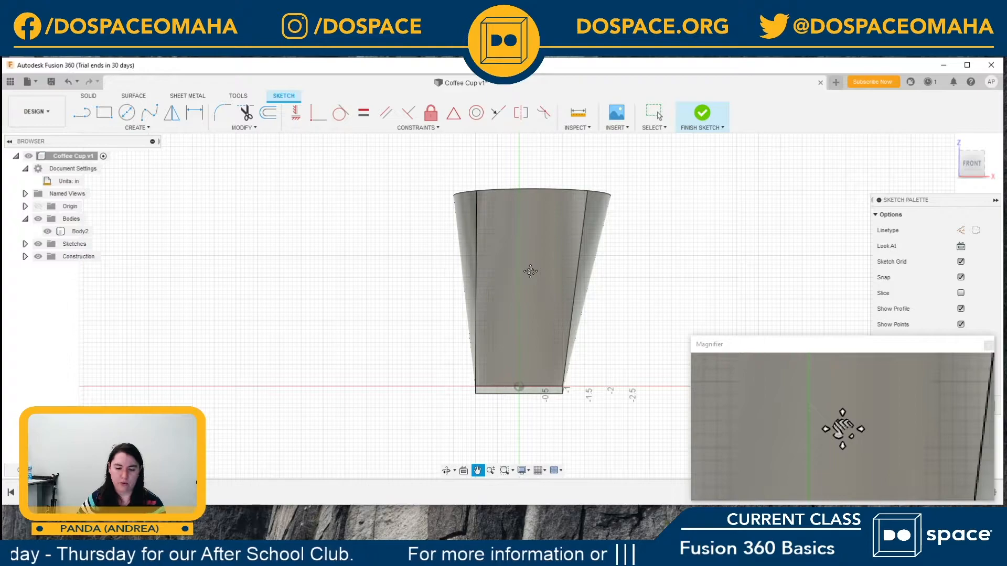
{"action": "key", "text": "Escape"}
{"action": "left_click", "coordinate": [531, 272]}
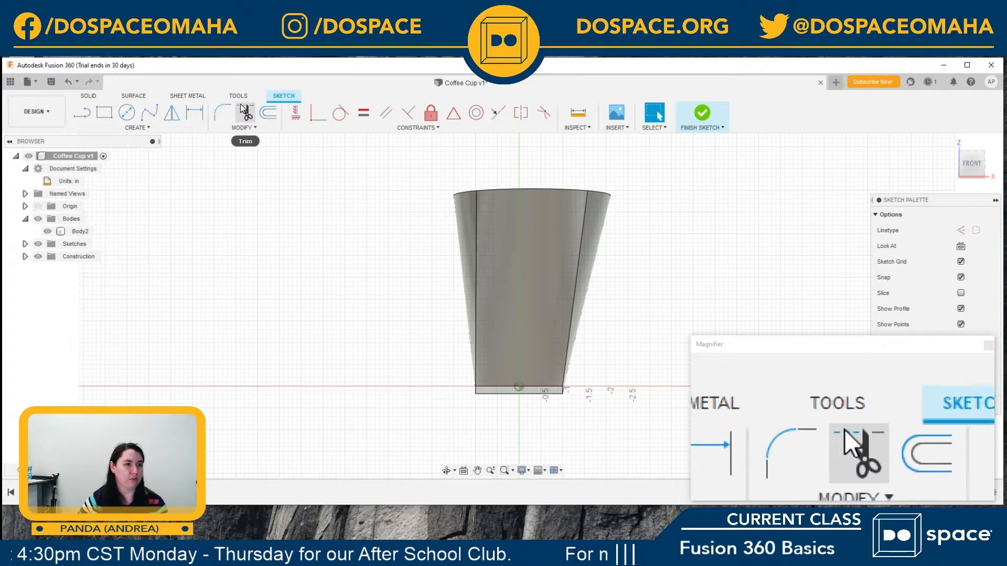
{"action": "left_click", "coordinate": [134, 128]}
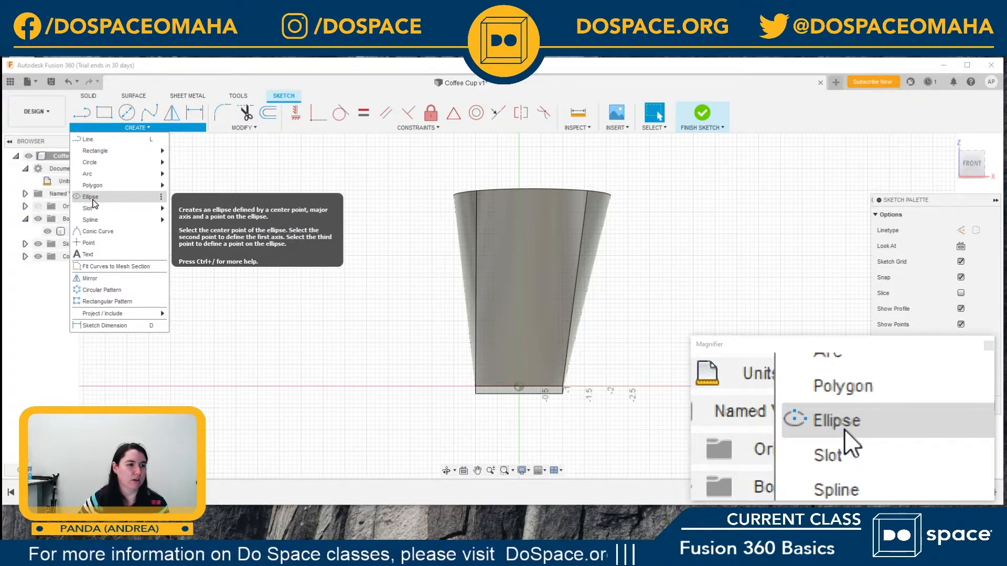
{"action": "left_click", "coordinate": [91, 197]}
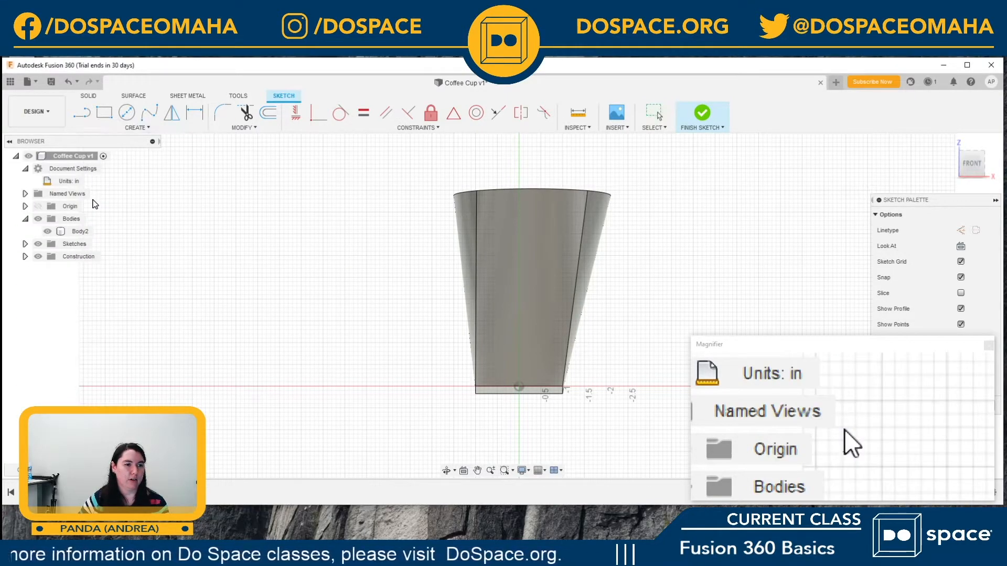
{"action": "left_click", "coordinate": [531, 209]}
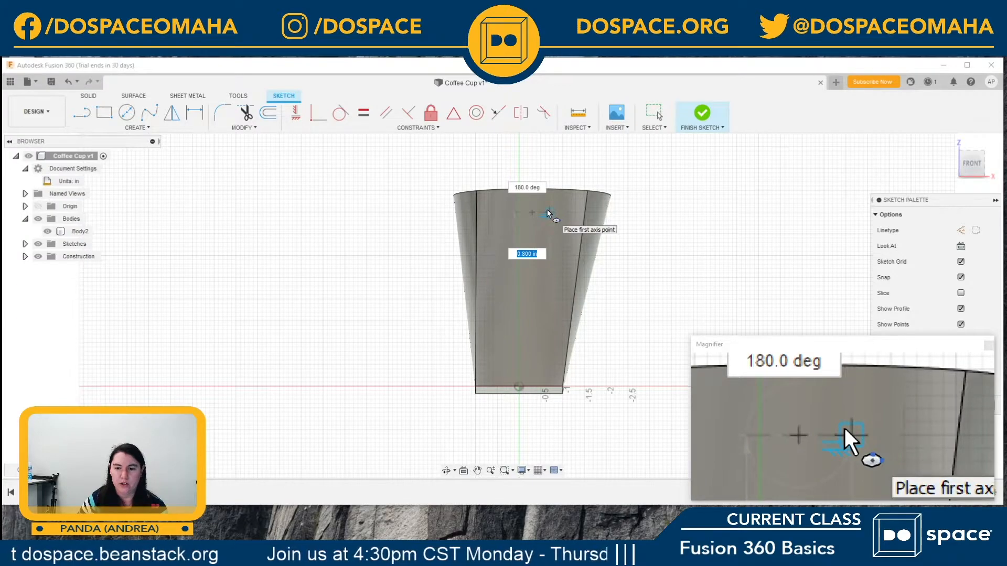
{"action": "left_click", "coordinate": [548, 209]}
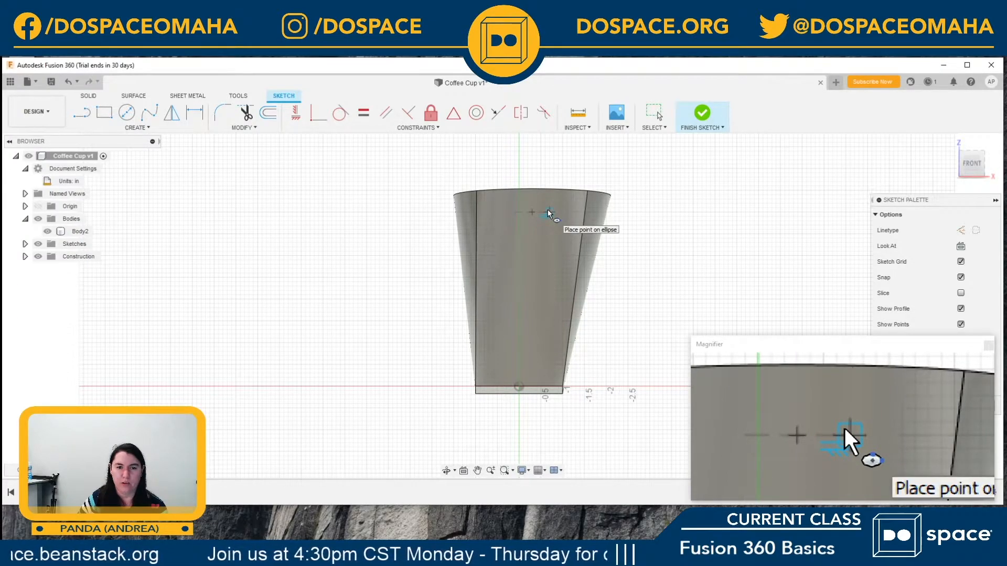
{"action": "left_click", "coordinate": [531, 209]}
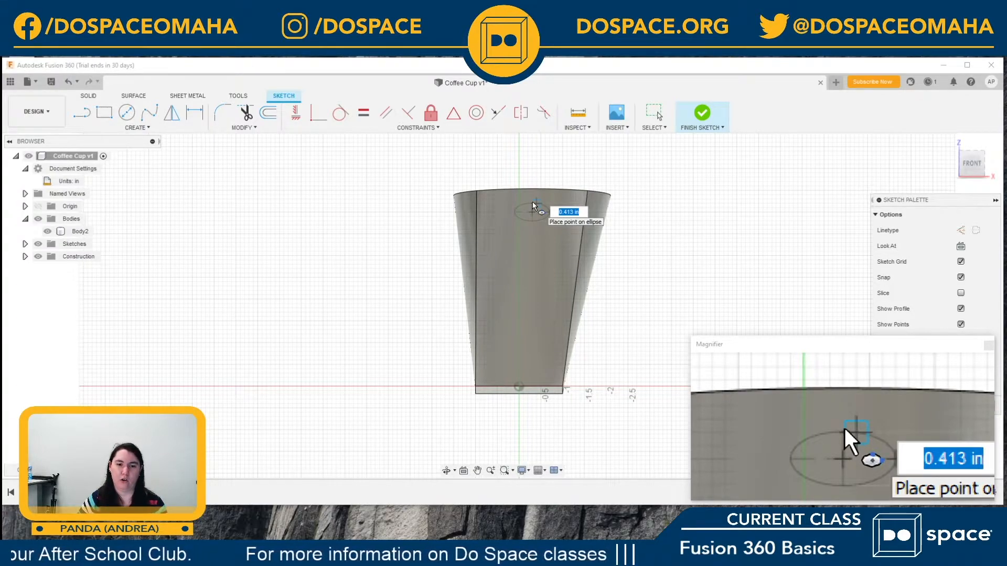
{"action": "left_click", "coordinate": [533, 203]}
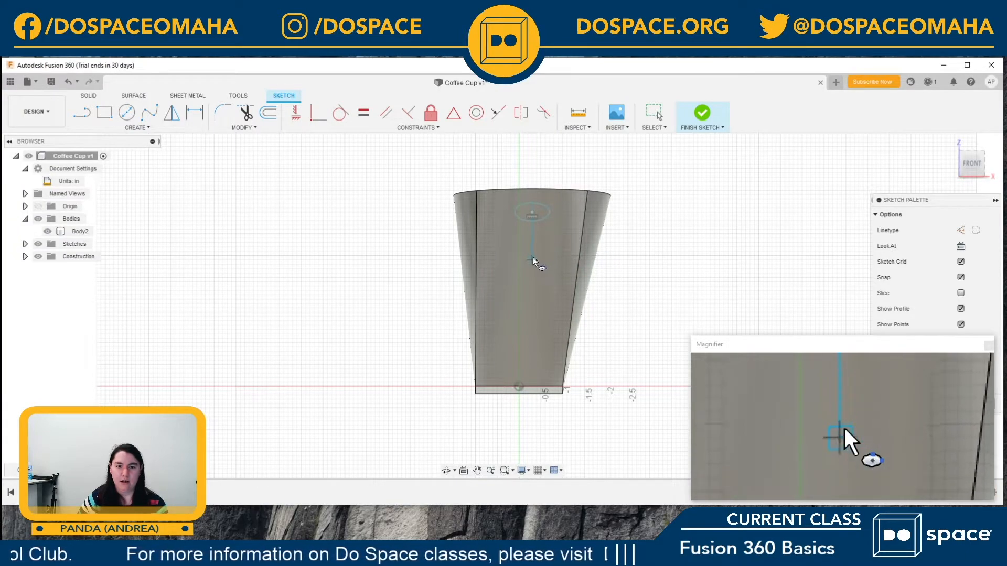
Step: Sketch two larger tilted ellipses, one midway down the cup's front face and one overlapping its right side edge
{"action": "left_click", "coordinate": [532, 277]}
{"action": "left_click", "coordinate": [565, 268]}
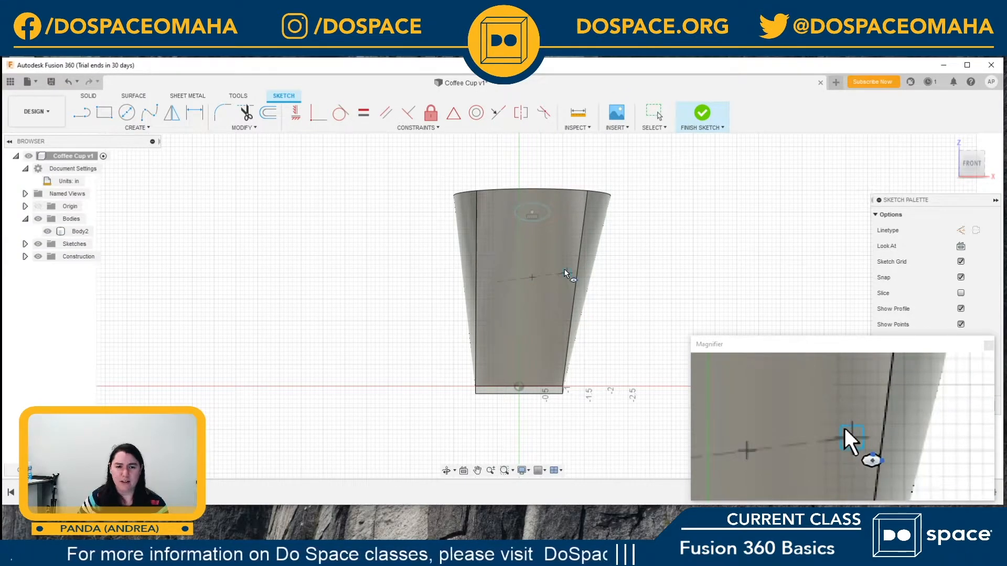
{"action": "left_click", "coordinate": [528, 261]}
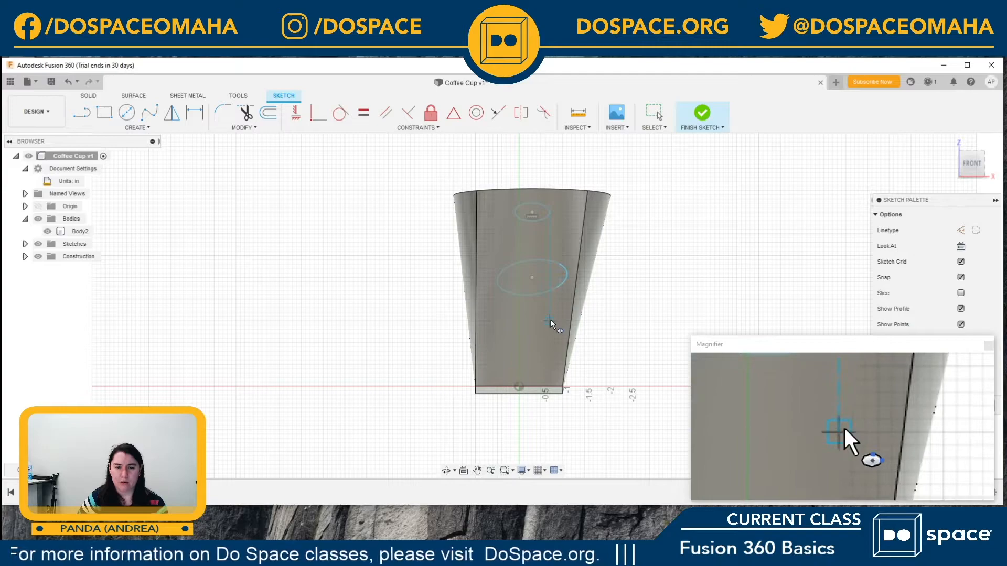
{"action": "left_click", "coordinate": [593, 292]}
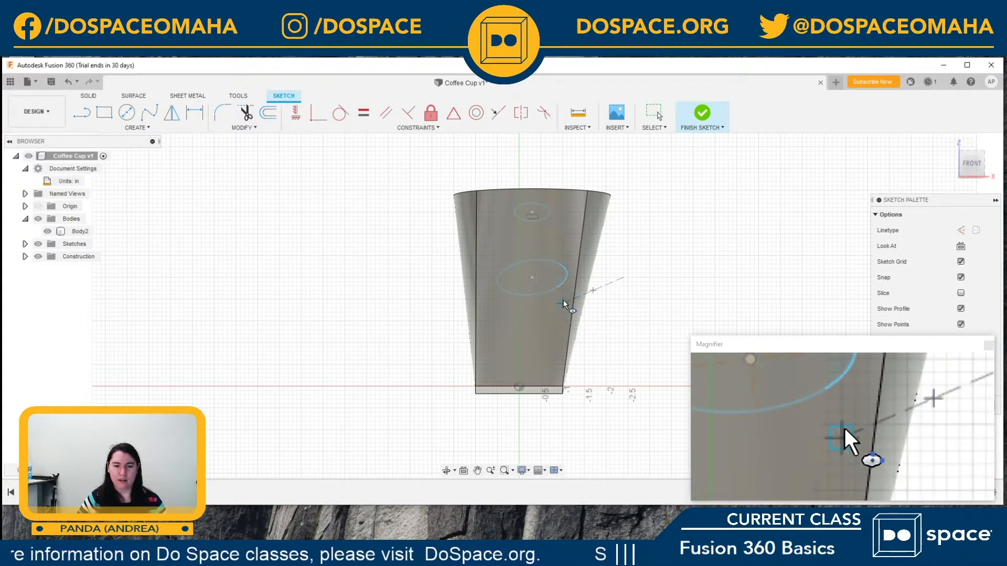
{"action": "left_click", "coordinate": [562, 301]}
{"action": "left_click", "coordinate": [590, 275]}
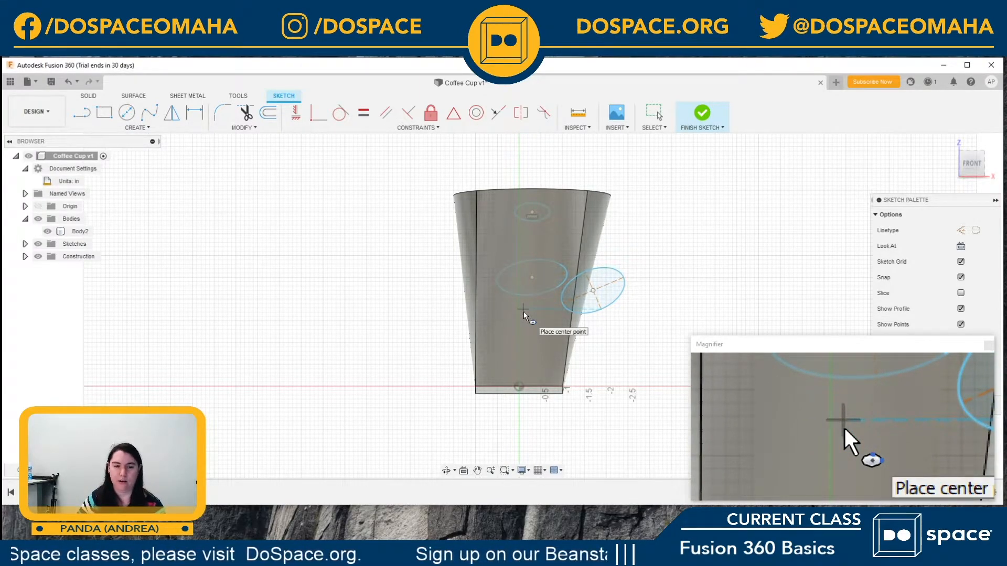
Step: Delete the two larger tilted ellipses, leaving only the small one below the rim
{"action": "key", "text": "Escape"}
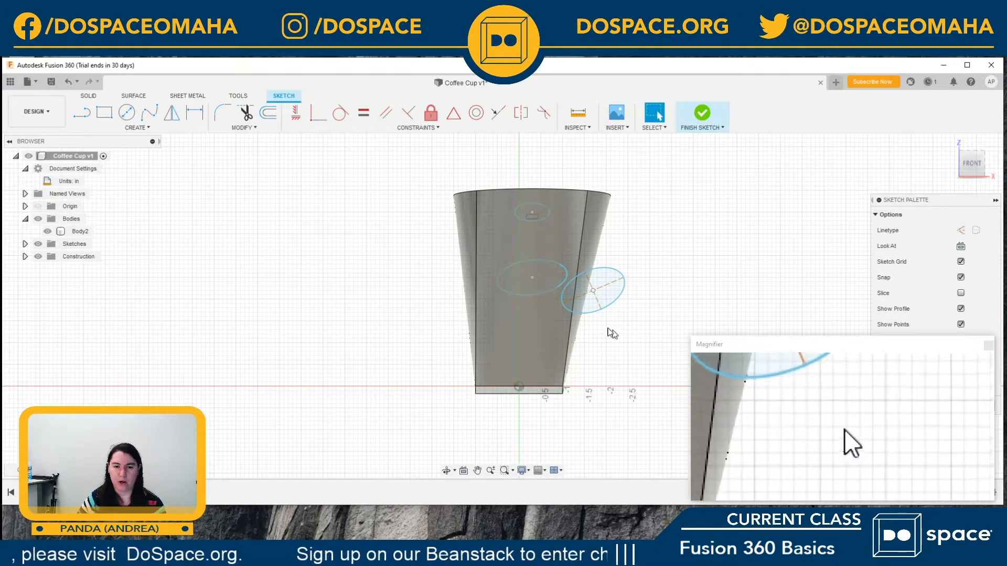
{"action": "left_click", "coordinate": [597, 317]}
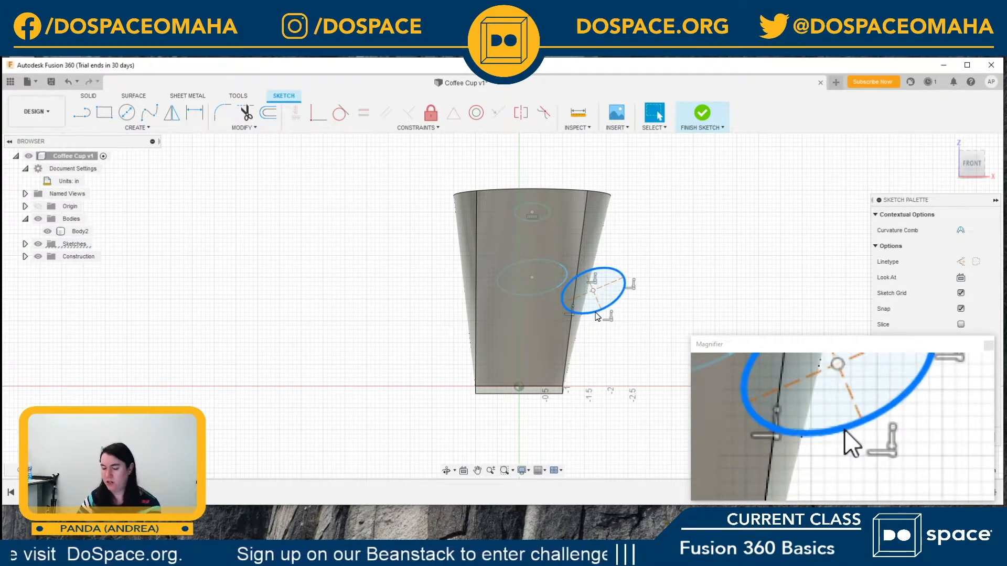
{"action": "key", "text": "Delete"}
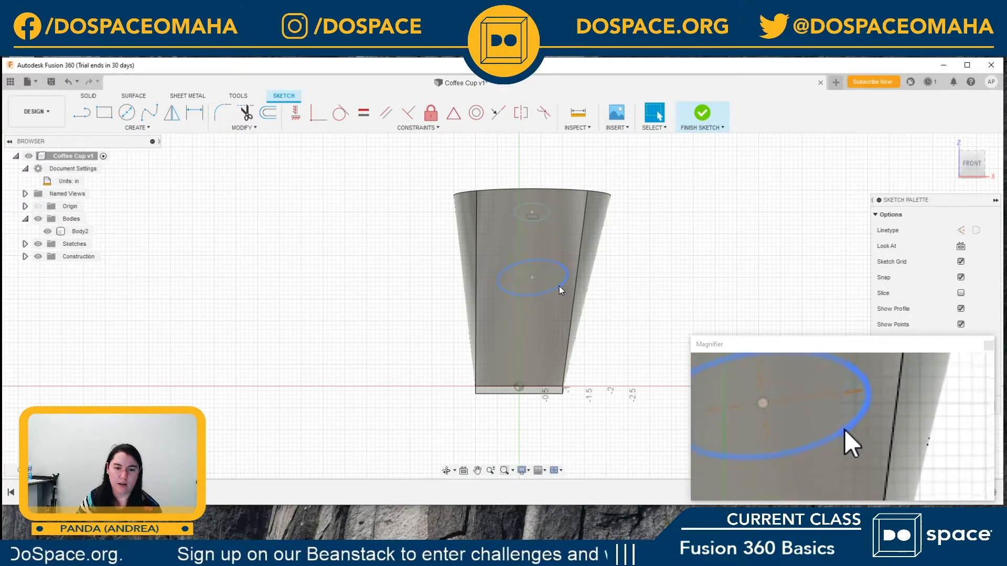
{"action": "left_click", "coordinate": [559, 286]}
{"action": "key", "text": "Delete"}
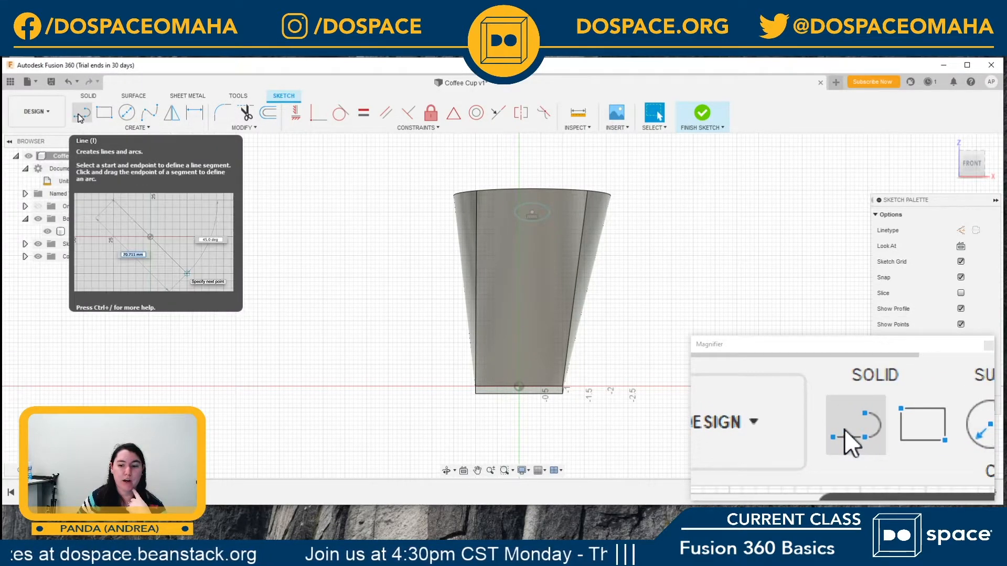
Step: Sketch a slightly sloping line about 3.9 in long across the cup below the ellipse, extending past both sides
{"action": "left_click", "coordinate": [121, 128]}
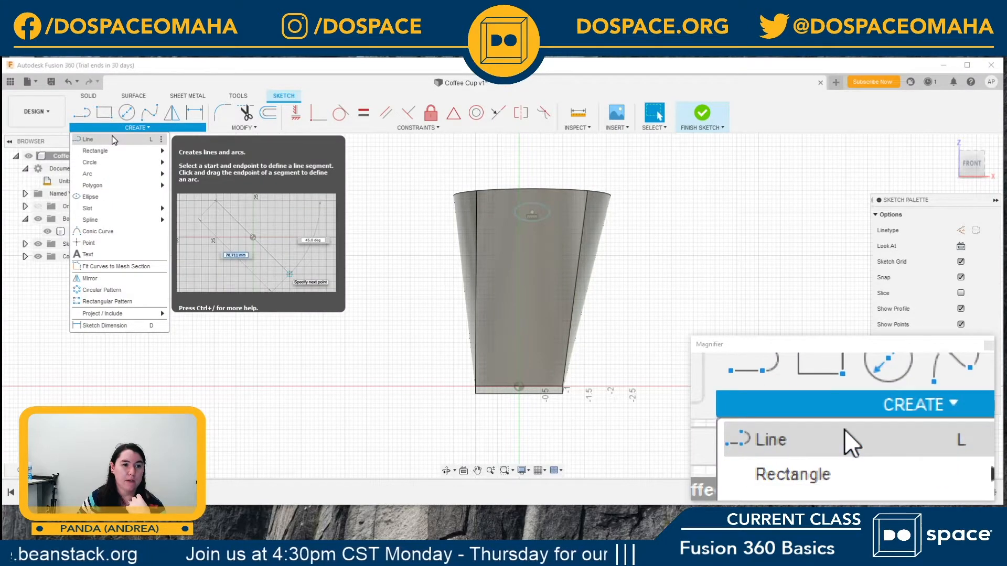
{"action": "left_click", "coordinate": [114, 140]}
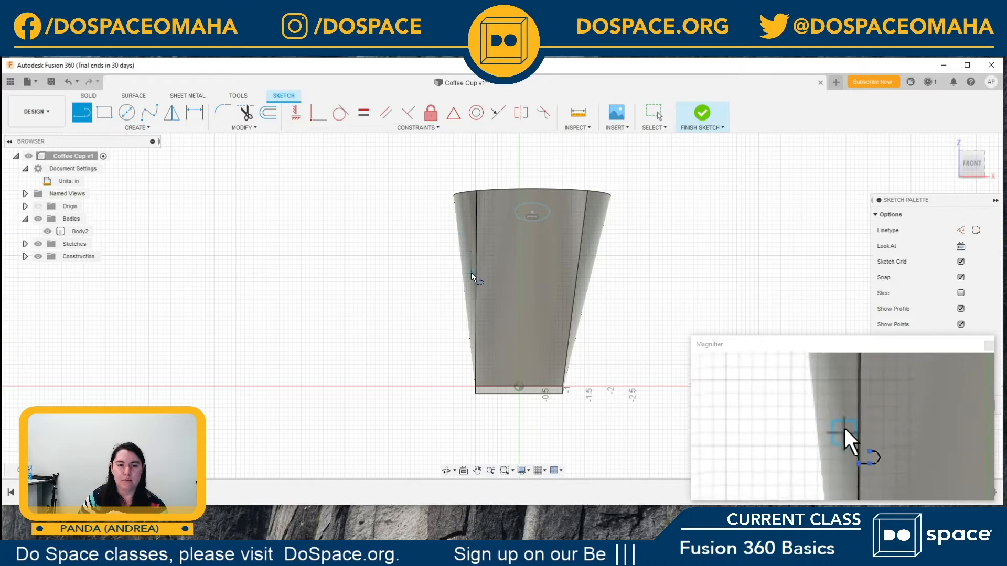
{"action": "left_click", "coordinate": [449, 257]}
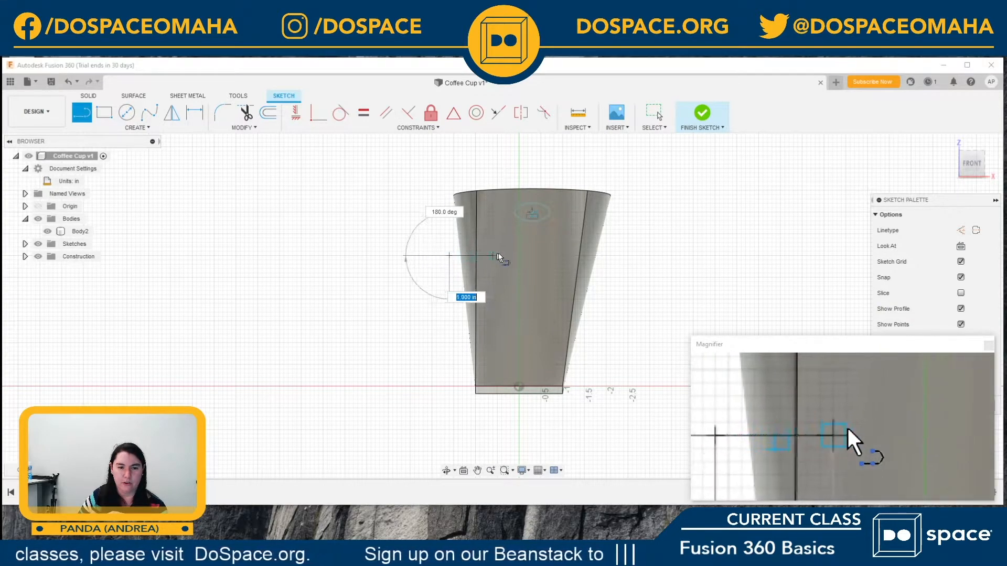
{"action": "left_click", "coordinate": [619, 265]}
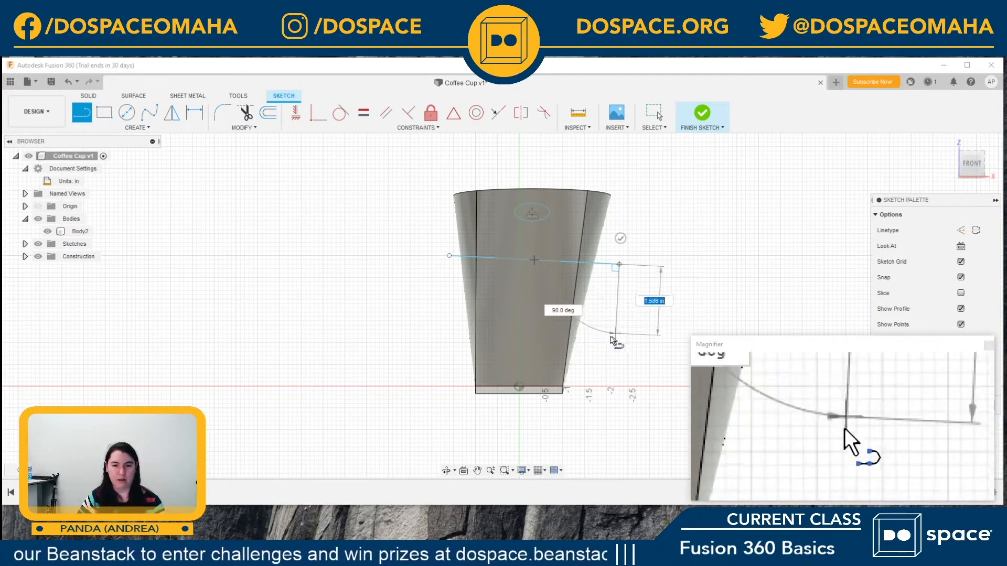
{"action": "key", "text": "Escape"}
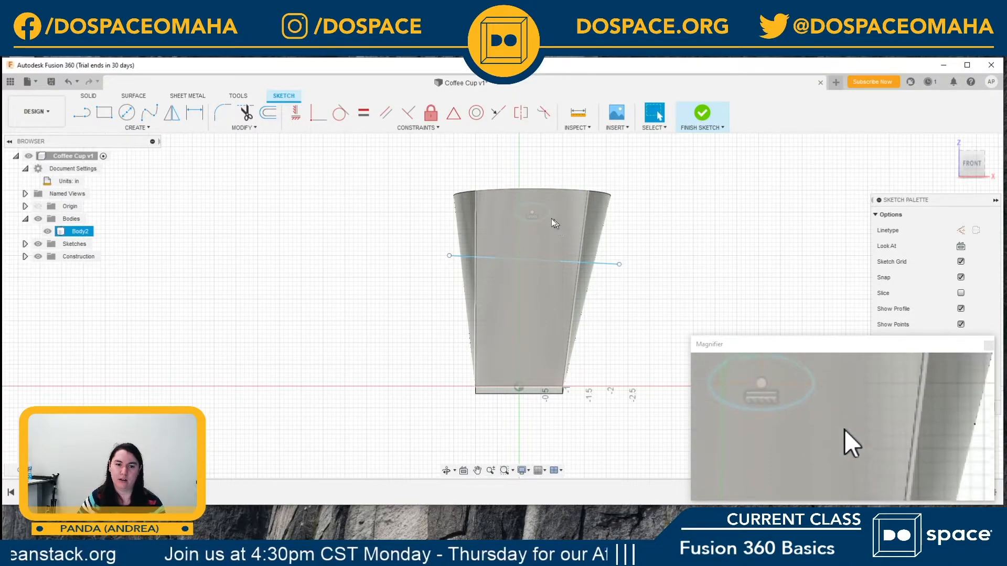
Step: Shift the small ellipse around and settle it centred on the cup's front face just below the rim
{"action": "left_click", "coordinate": [549, 214]}
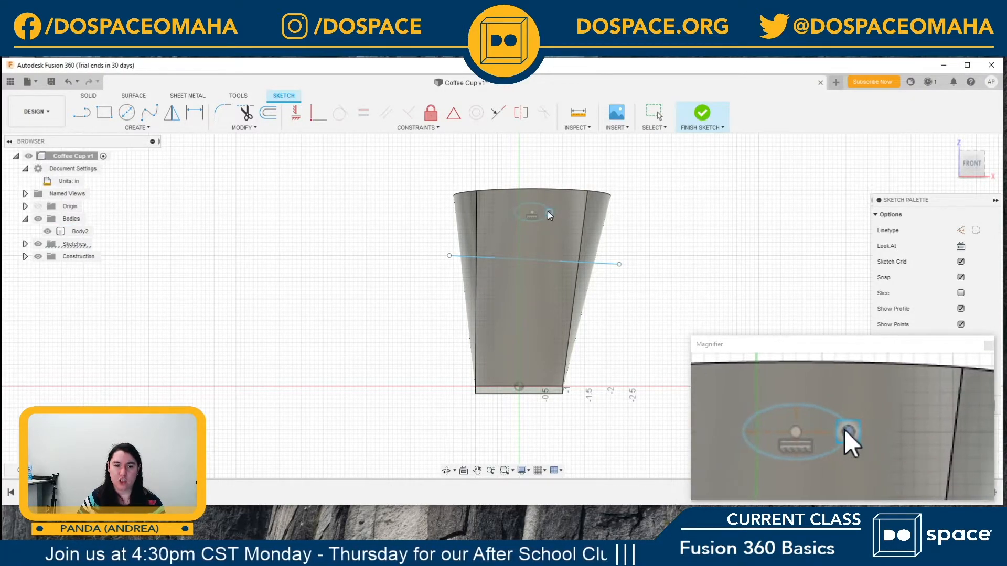
{"action": "mouse_move", "coordinate": [549, 212]}
{"action": "left_mouse_down"}
{"action": "mouse_move", "coordinate": [533, 199]}
{"action": "mouse_move", "coordinate": [527, 217]}
{"action": "left_mouse_up"}
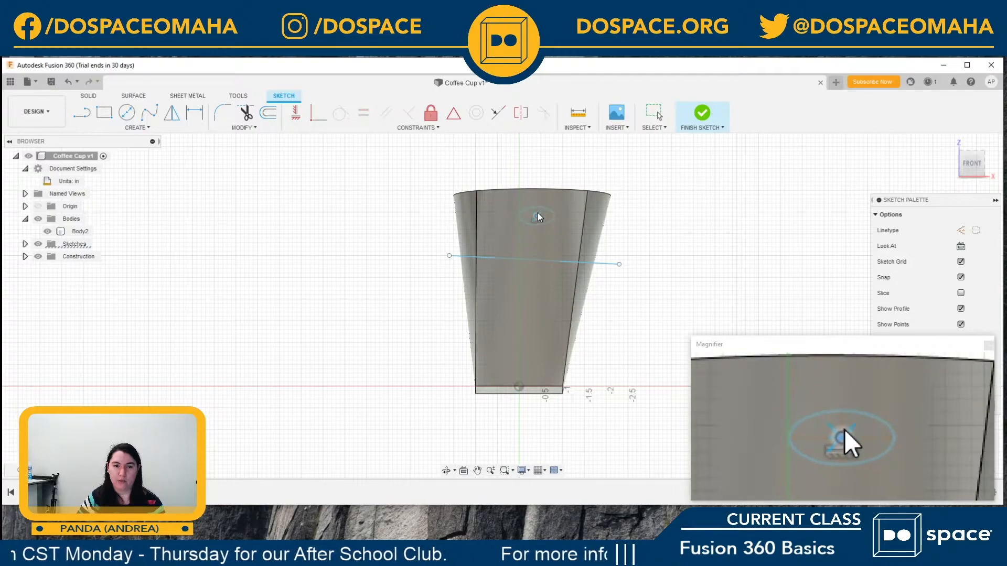
{"action": "left_click_drag", "start_coordinate": [533, 213], "coordinate": [530, 214]}
Step: Stretch both ends of the sloping line slightly farther past the cup's sides and finish the sketch
{"action": "left_click_drag", "start_coordinate": [619, 266], "coordinate": [624, 269]}
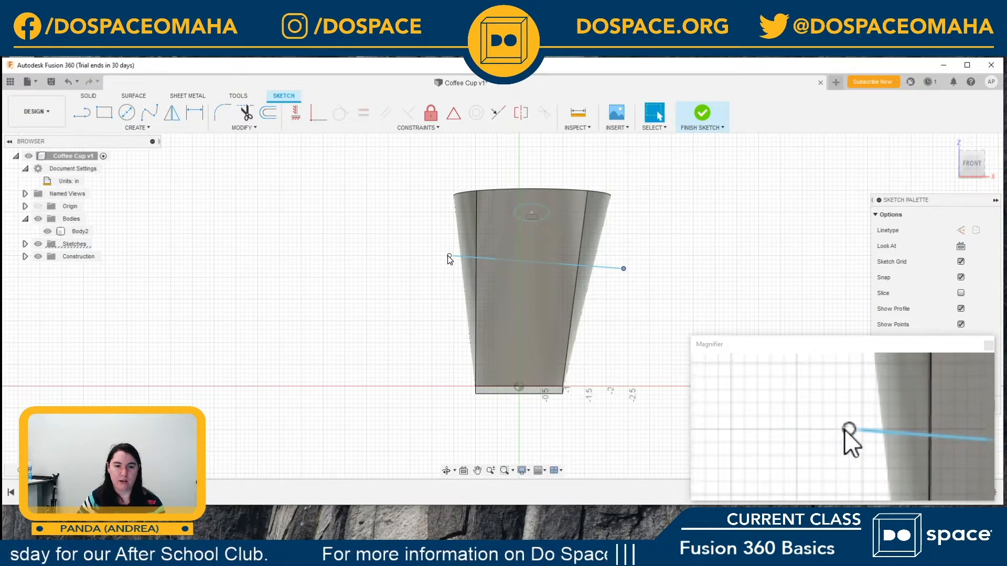
{"action": "left_click_drag", "start_coordinate": [449, 256], "coordinate": [445, 256]}
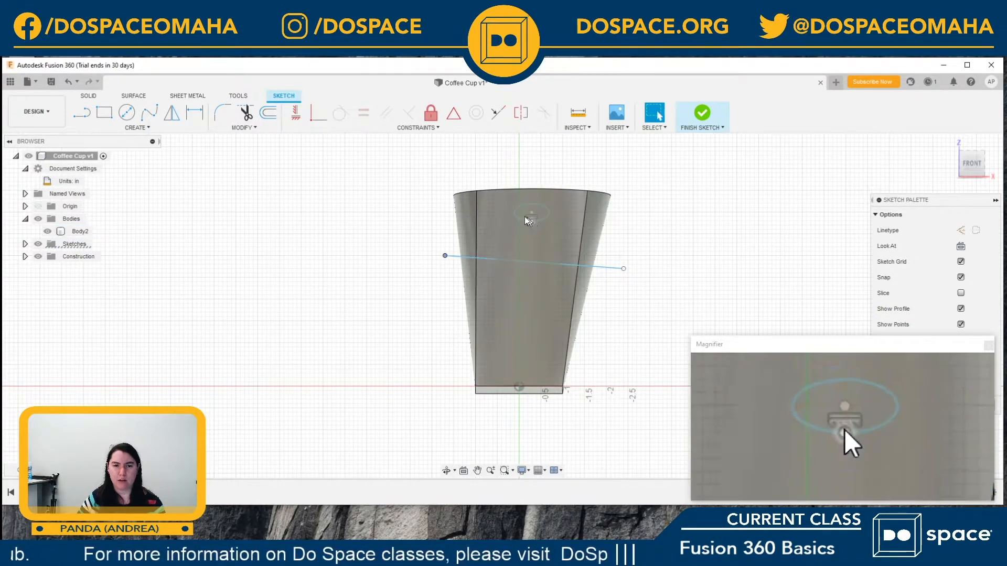
{"action": "left_click", "coordinate": [706, 123]}
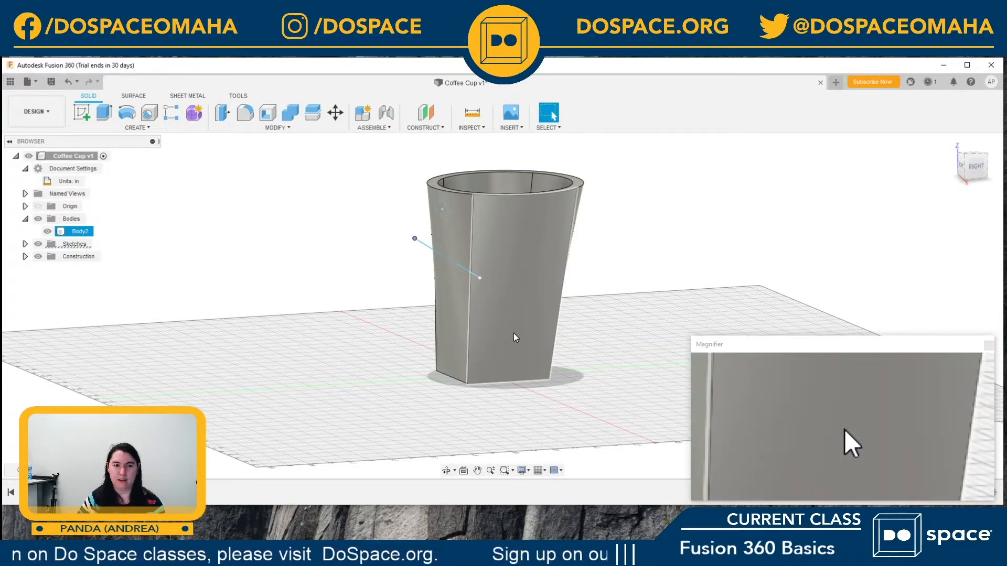
Step: Start a Revolve with the small ellipse below the rim as profile and the sloping sketch line as axis
{"action": "left_click", "coordinate": [951, 141]}
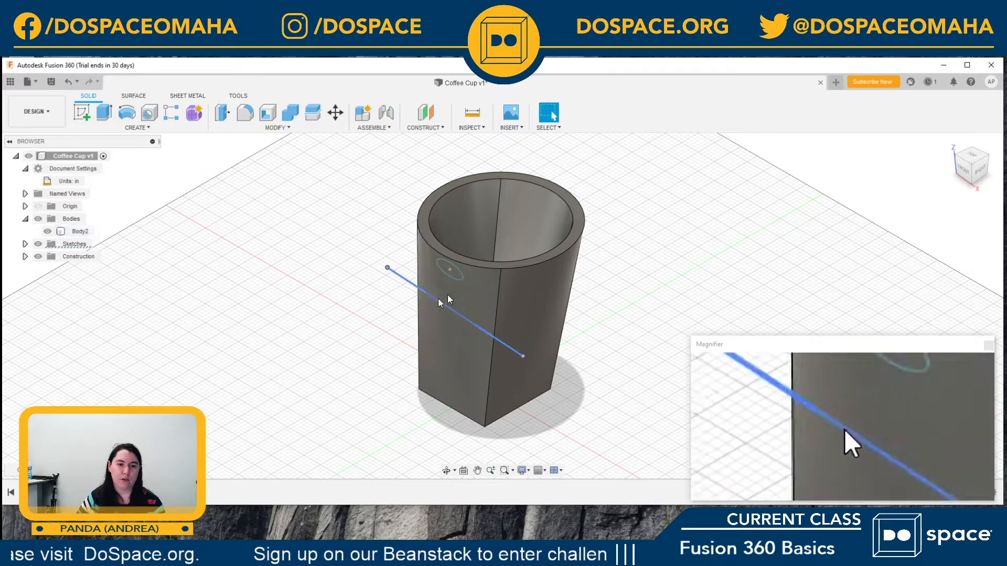
{"action": "left_click", "coordinate": [462, 262]}
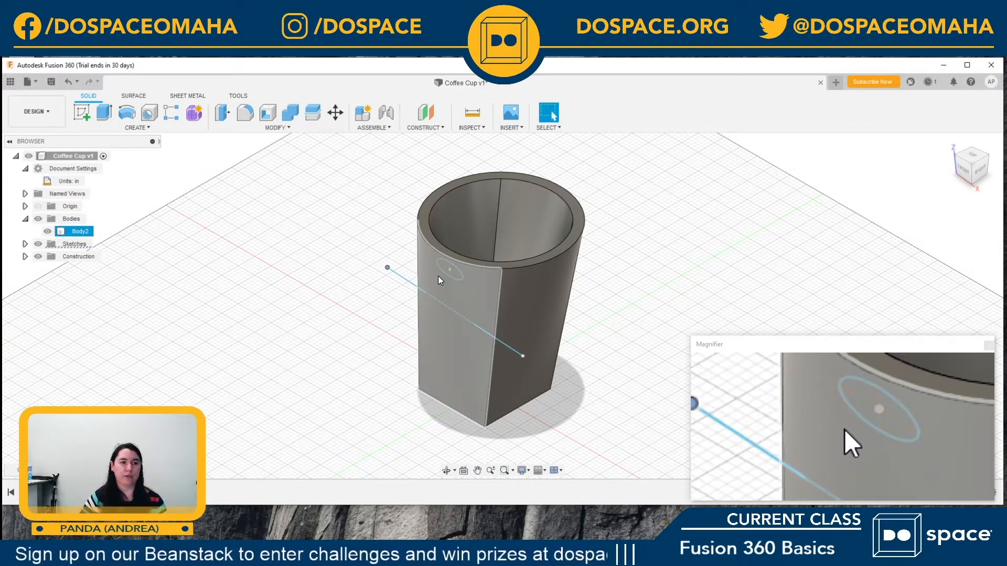
{"action": "left_click", "coordinate": [256, 194]}
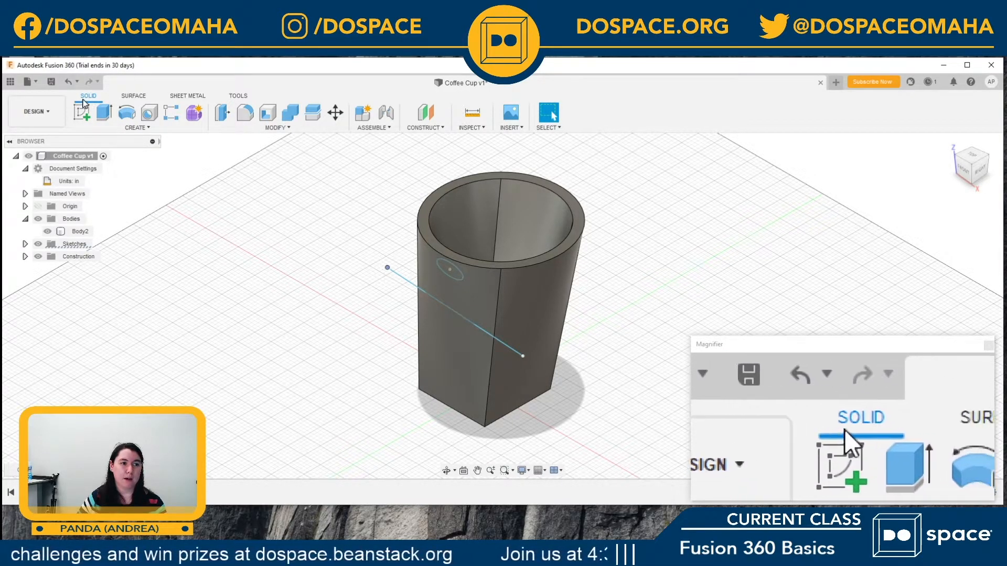
{"action": "left_click", "coordinate": [134, 128]}
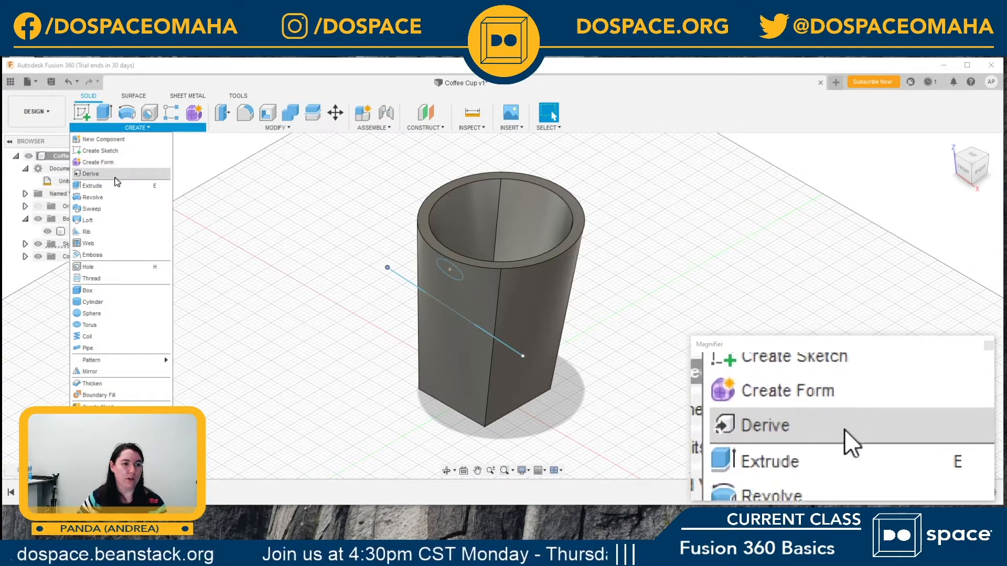
{"action": "left_click", "coordinate": [92, 198]}
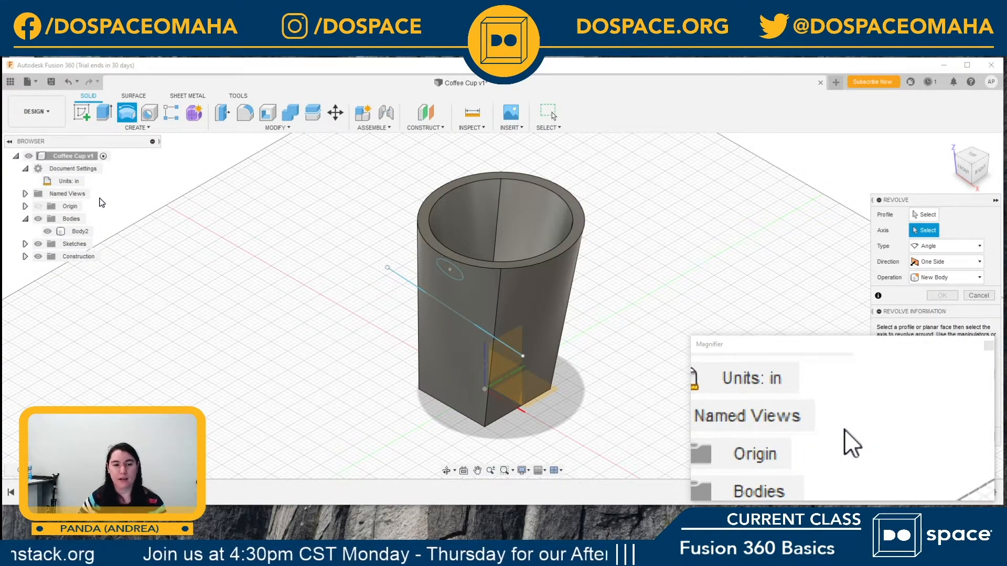
{"action": "left_click_drag", "start_coordinate": [912, 200], "coordinate": [838, 148]}
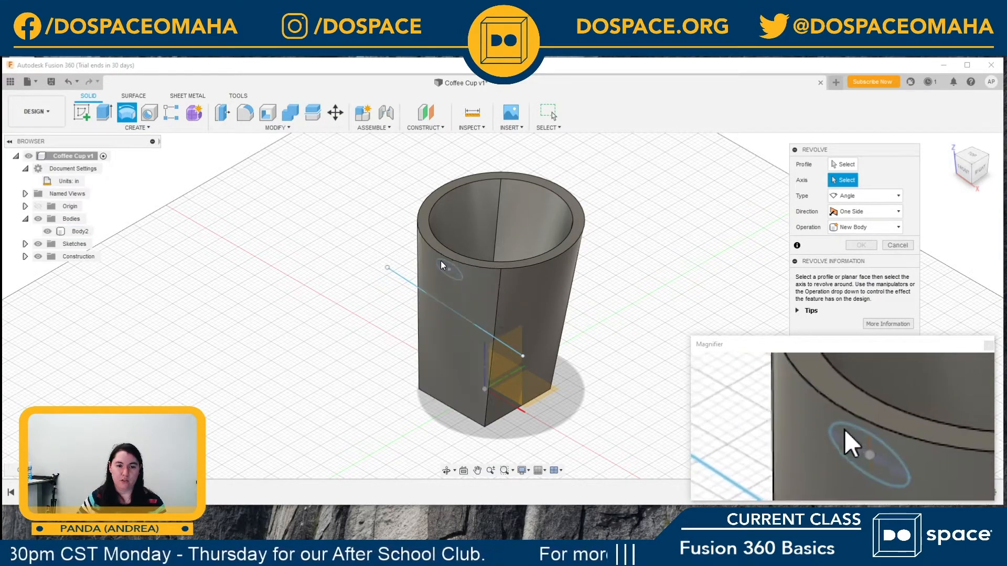
{"action": "left_click", "coordinate": [853, 165]}
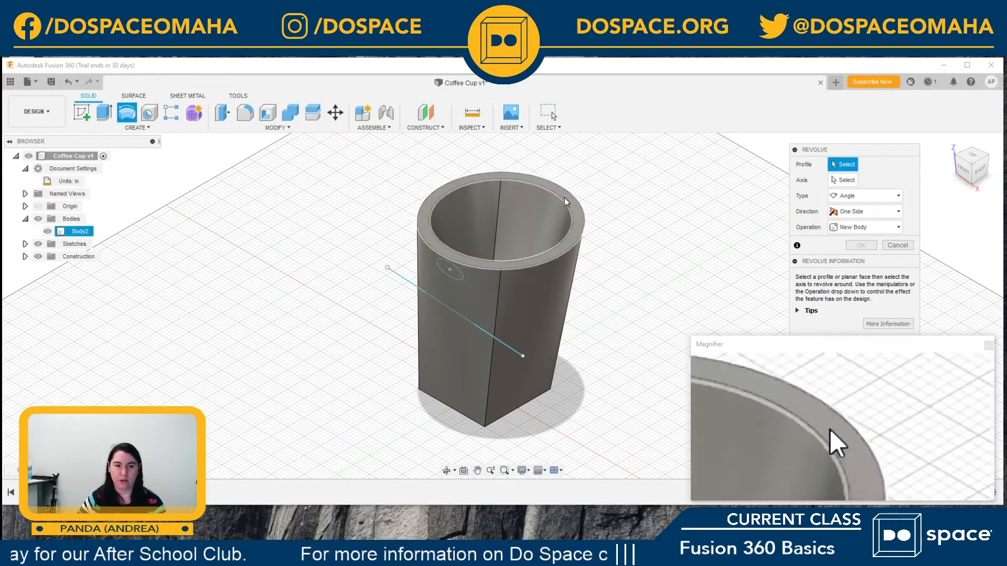
{"action": "left_click", "coordinate": [458, 274]}
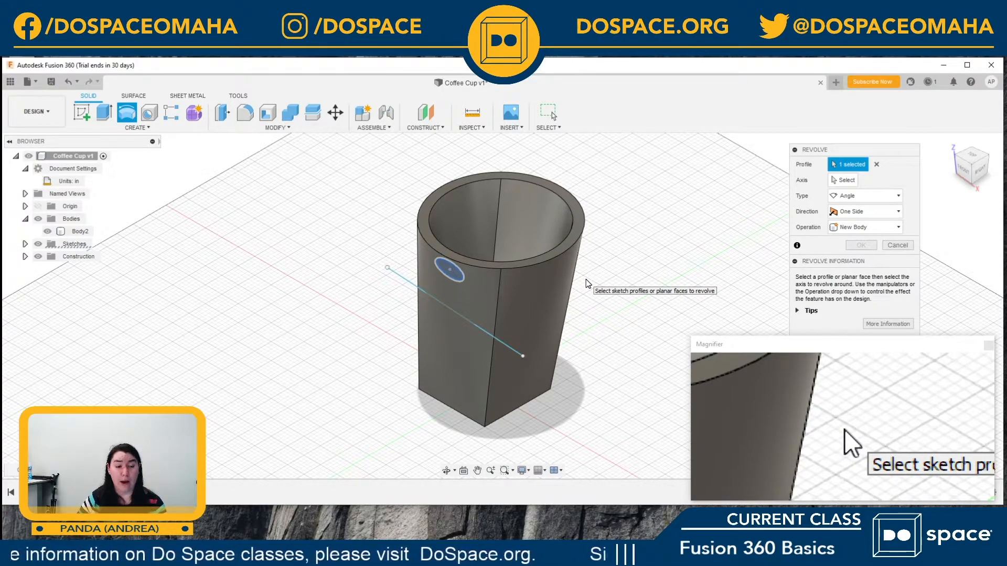
{"action": "left_click", "coordinate": [845, 183]}
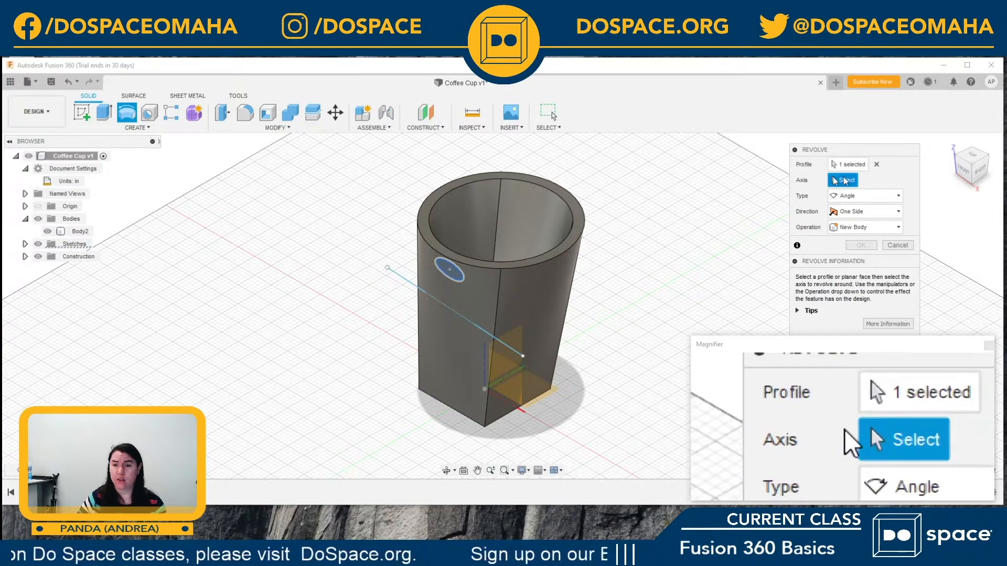
{"action": "left_click", "coordinate": [405, 285]}
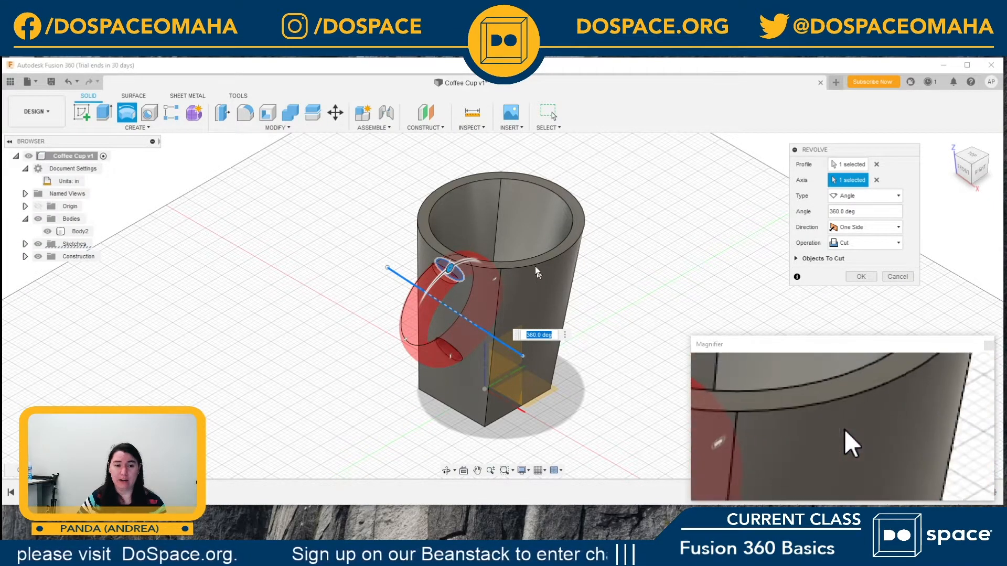
Step: Set the revolve's operation to Join so the ring is added to the cup as a handle
{"action": "middle_click_drag", "start_coordinate": [598, 344], "coordinate": [621, 321]}
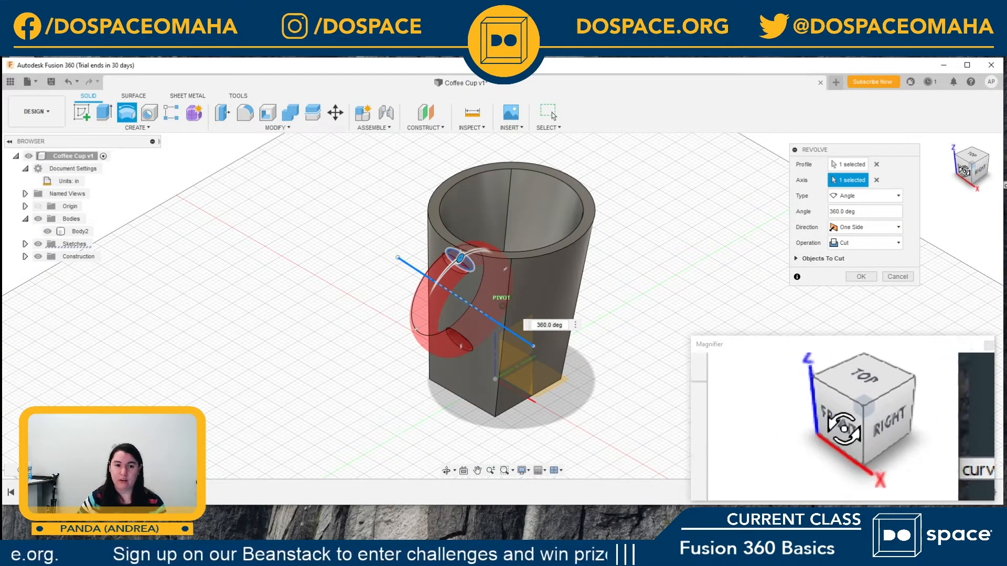
{"action": "mouse_move", "coordinate": [961, 163]}
{"action": "left_mouse_down"}
{"action": "mouse_move", "coordinate": [963, 154]}
{"action": "mouse_move", "coordinate": [971, 175]}
{"action": "mouse_move", "coordinate": [965, 153]}
{"action": "left_mouse_up"}
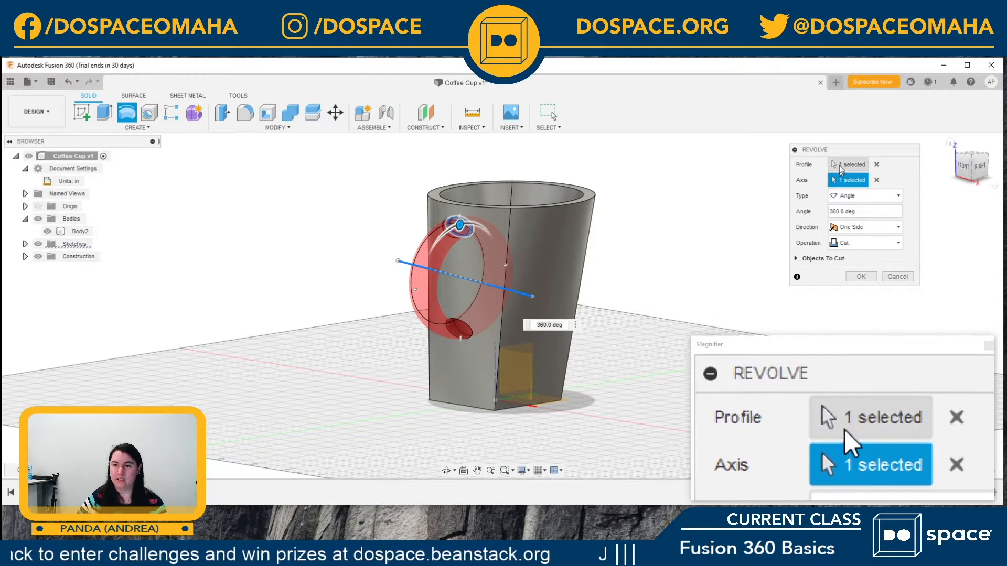
{"action": "left_click", "coordinate": [850, 247]}
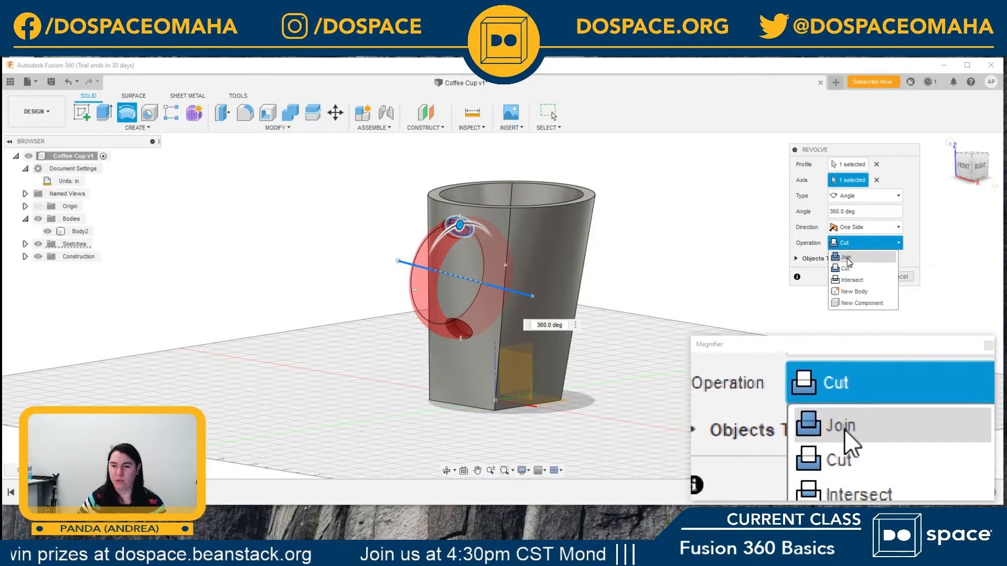
{"action": "left_click", "coordinate": [846, 258]}
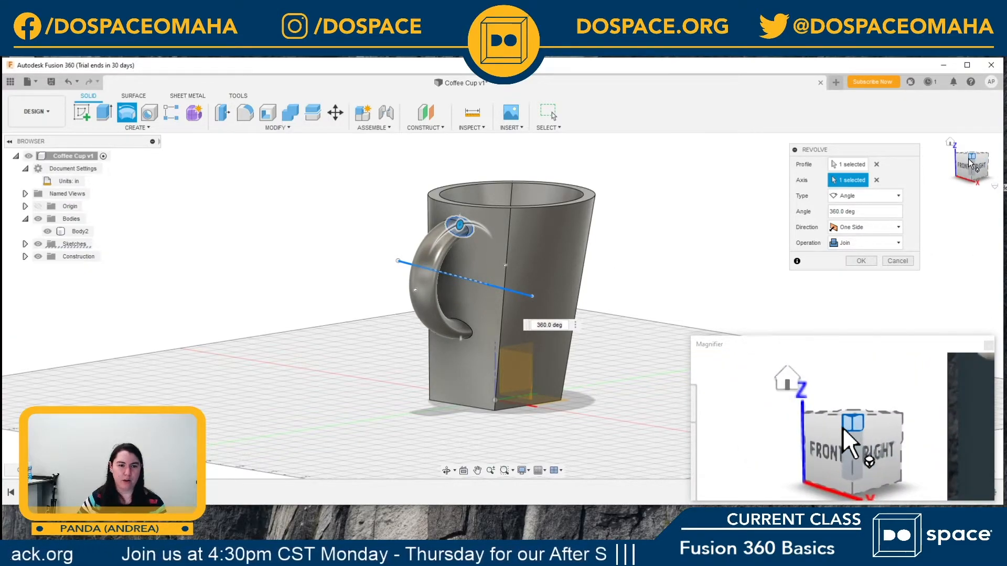
Step: Swing the handle's revolve angle to -80 degrees, continuing around to -175 degrees at the cup wall
{"action": "left_click_drag", "start_coordinate": [968, 159], "coordinate": [930, 184]}
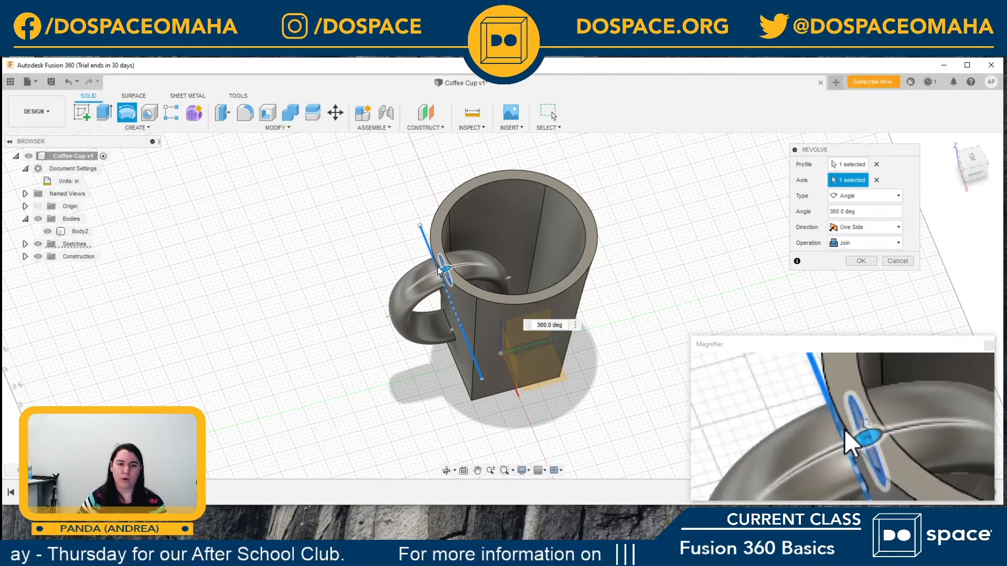
{"action": "scroll", "coordinate": [438, 267], "scroll_direction": "up", "scroll_amount": 5}
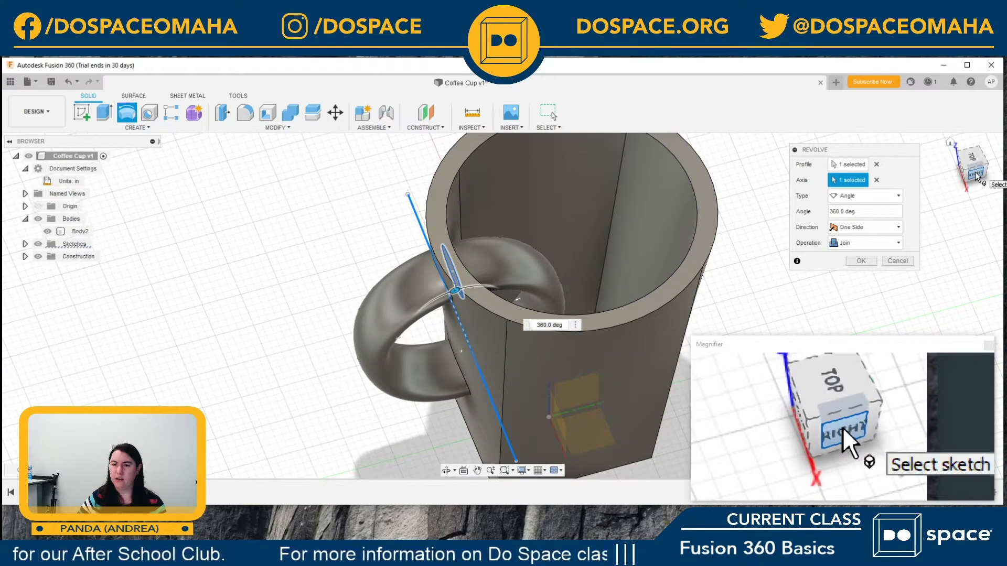
{"action": "left_click_drag", "start_coordinate": [977, 177], "coordinate": [971, 150]}
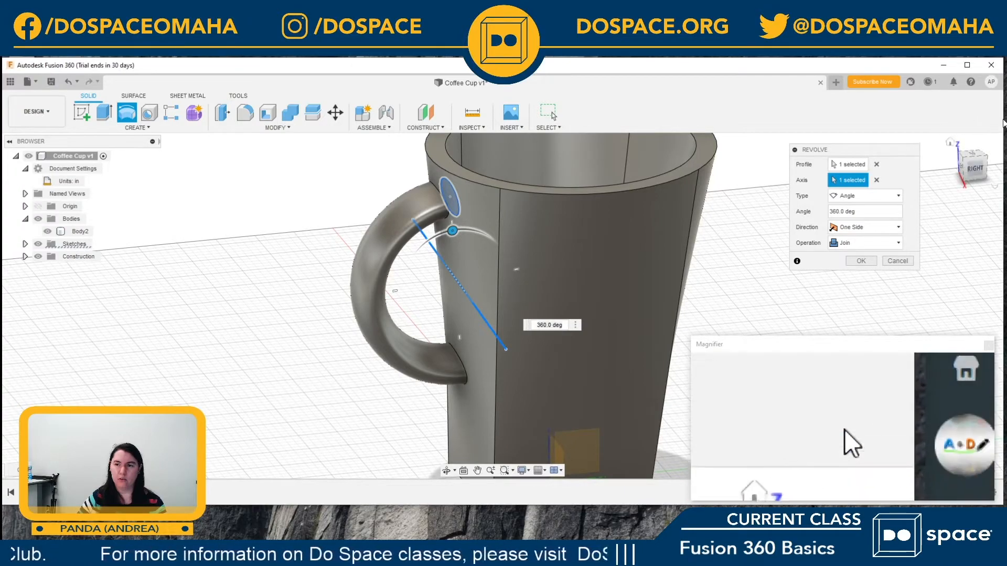
{"action": "left_click_drag", "start_coordinate": [451, 231], "coordinate": [404, 280]}
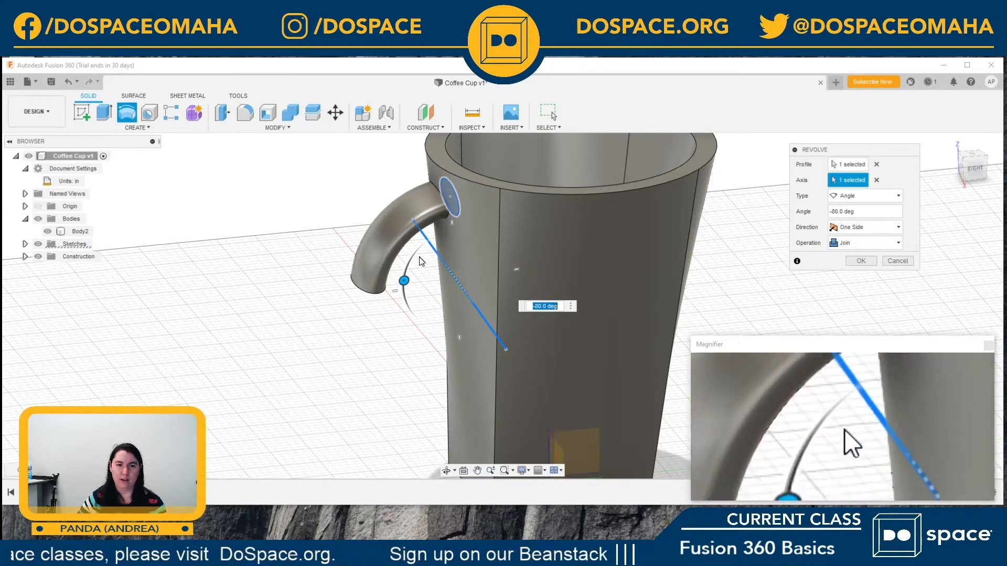
{"action": "left_click_drag", "start_coordinate": [404, 282], "coordinate": [461, 366]}
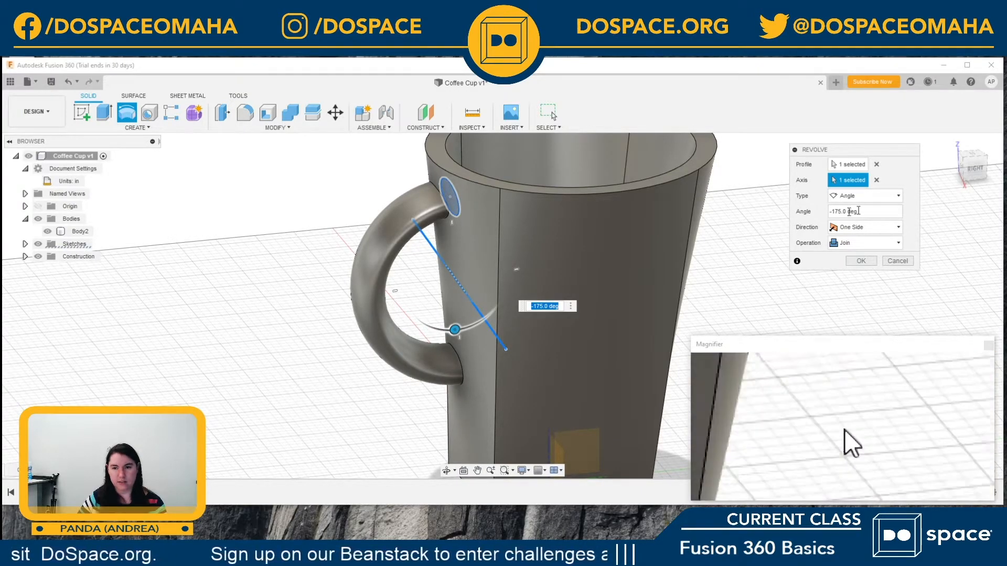
Step: Inspect where the handle's lower end meets the cup wall and extend the revolve angle to -220 degrees
{"action": "left_click", "coordinate": [973, 169]}
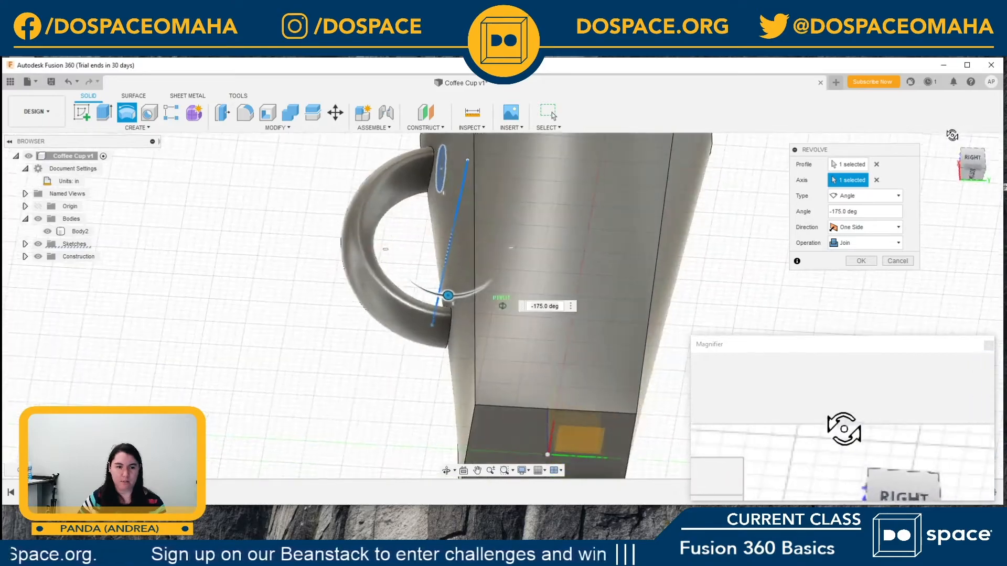
{"action": "mouse_move", "coordinate": [943, 153]}
{"action": "left_mouse_down"}
{"action": "mouse_move", "coordinate": [963, 172]}
{"action": "mouse_move", "coordinate": [947, 235]}
{"action": "mouse_move", "coordinate": [953, 170]}
{"action": "mouse_move", "coordinate": [964, 168]}
{"action": "mouse_move", "coordinate": [937, 157]}
{"action": "mouse_move", "coordinate": [951, 160]}
{"action": "left_mouse_up"}
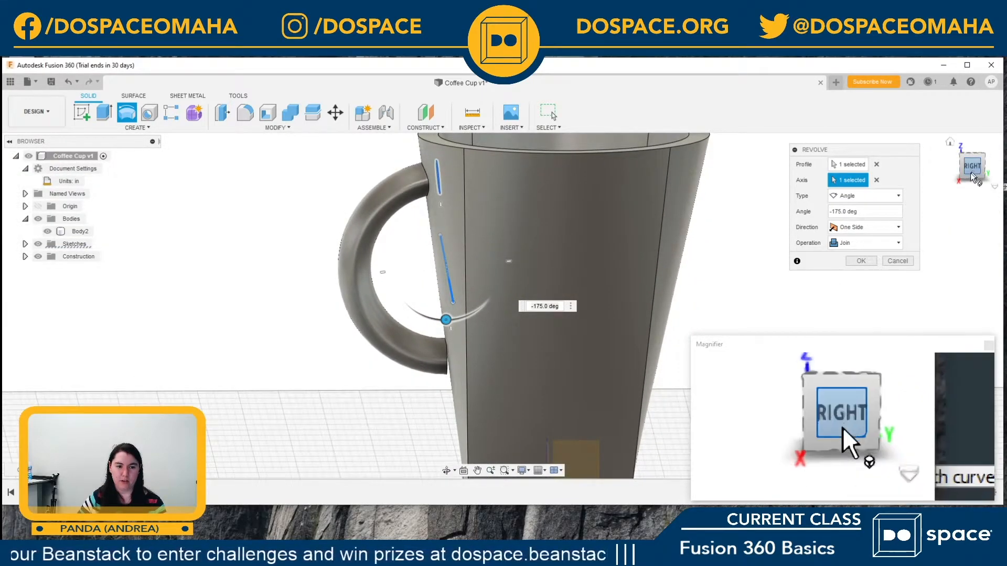
{"action": "left_click", "coordinate": [953, 144]}
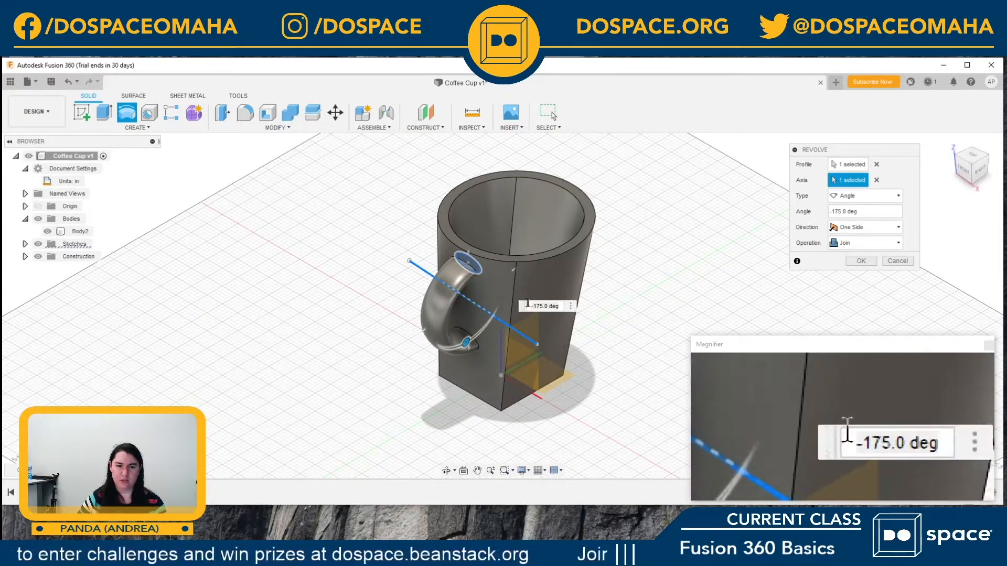
{"action": "left_click", "coordinate": [981, 172]}
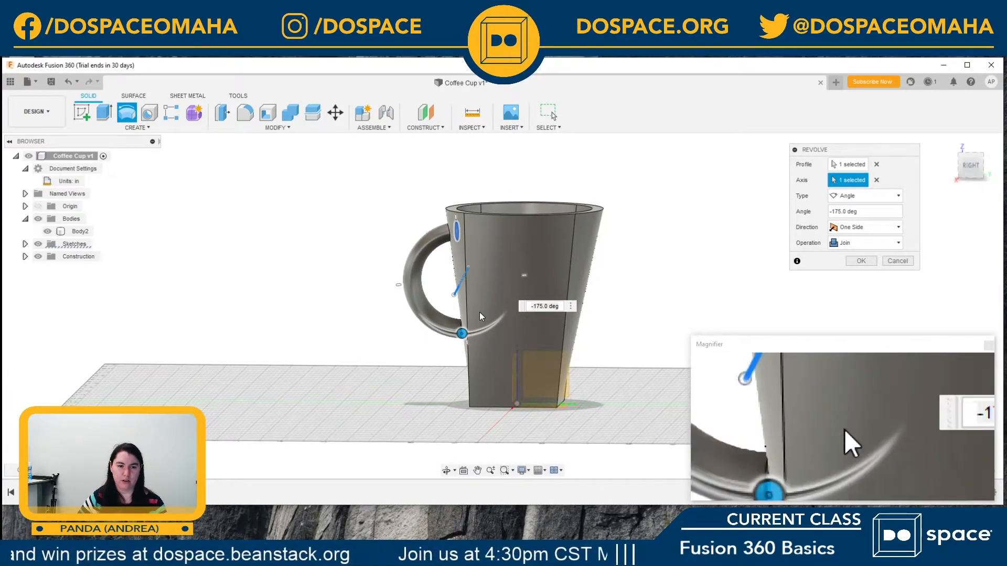
{"action": "scroll", "coordinate": [459, 339], "scroll_direction": "up", "scroll_amount": 5}
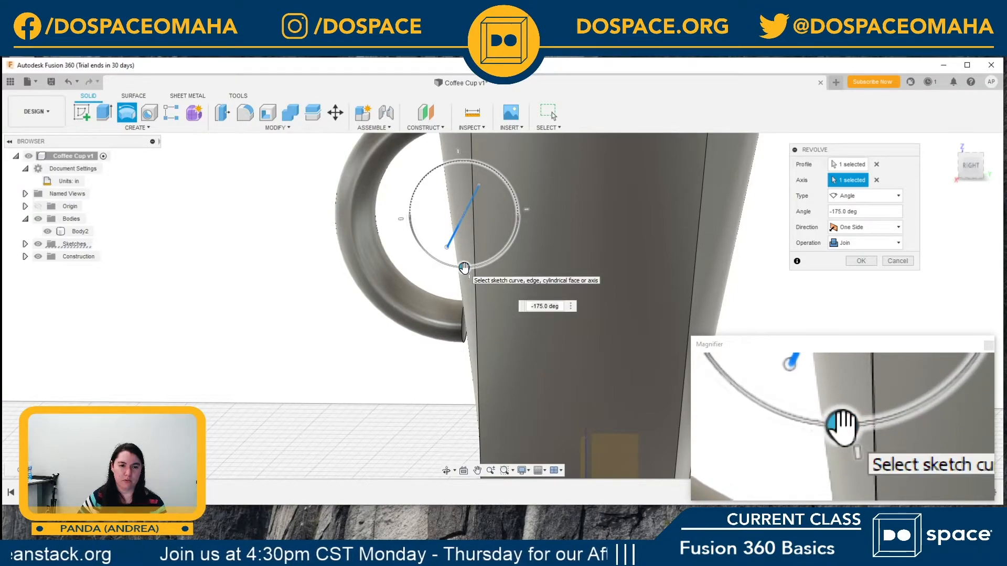
{"action": "left_click_drag", "start_coordinate": [464, 268], "coordinate": [502, 252]}
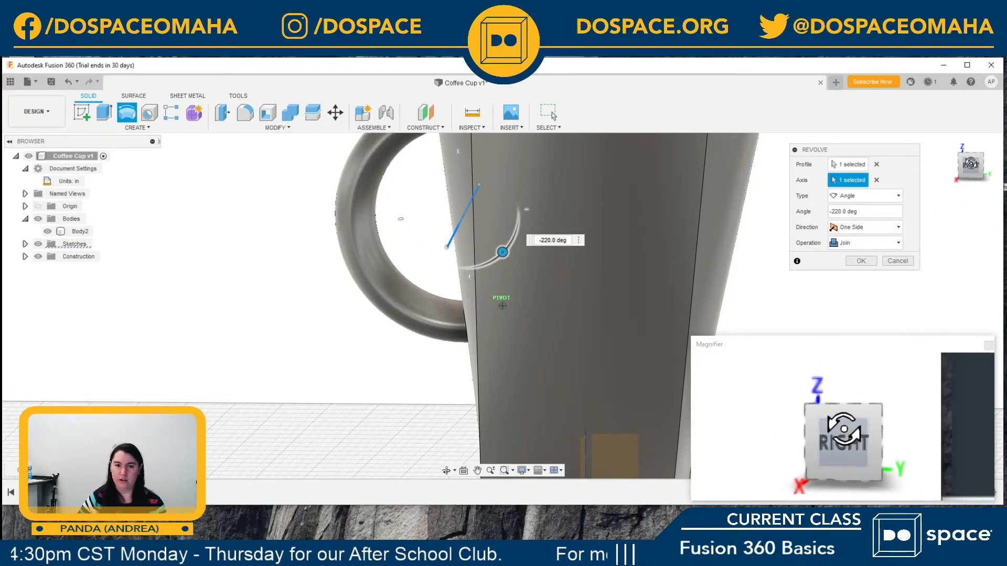
Step: Pull the handle's lower end back to a -195 degree revolve angle and switch the revolve direction to Two Side
{"action": "mouse_move", "coordinate": [972, 176]}
{"action": "left_mouse_down"}
{"action": "mouse_move", "coordinate": [973, 211]}
{"action": "mouse_move", "coordinate": [970, 178]}
{"action": "left_mouse_up"}
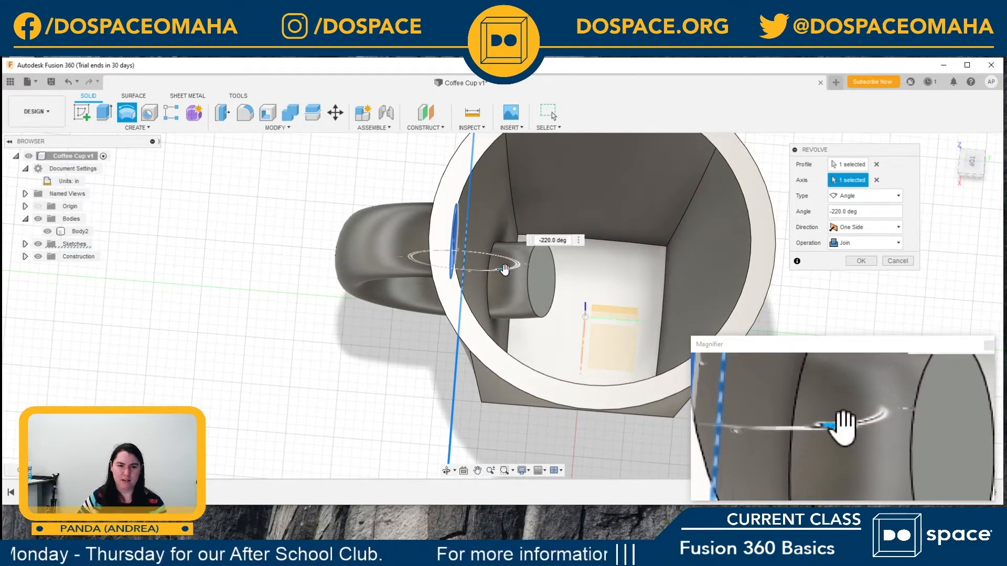
{"action": "left_click_drag", "start_coordinate": [971, 160], "coordinate": [973, 158]}
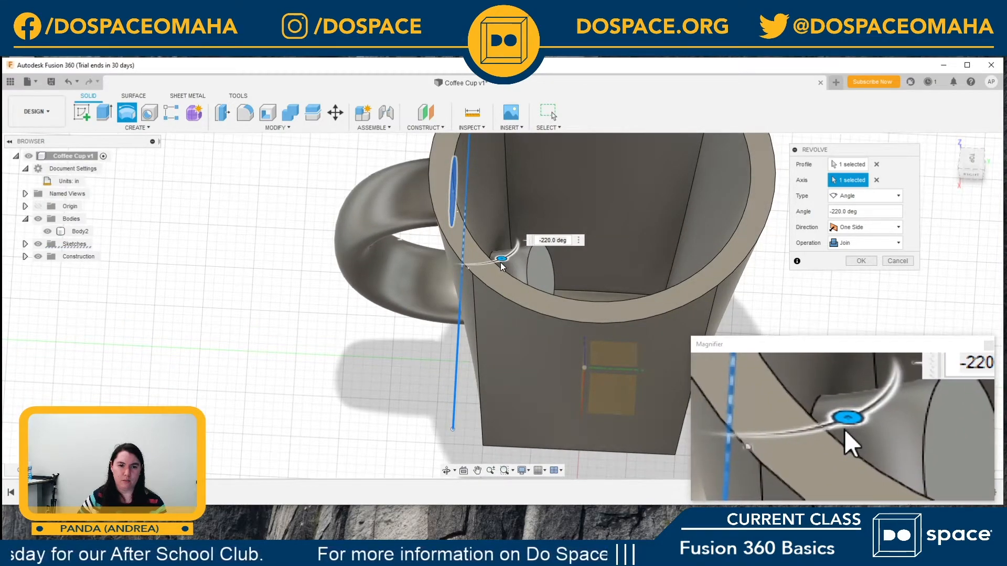
{"action": "mouse_move", "coordinate": [502, 259]}
{"action": "left_mouse_down"}
{"action": "mouse_move", "coordinate": [477, 278]}
{"action": "mouse_move", "coordinate": [491, 269]}
{"action": "mouse_move", "coordinate": [482, 265]}
{"action": "left_mouse_up"}
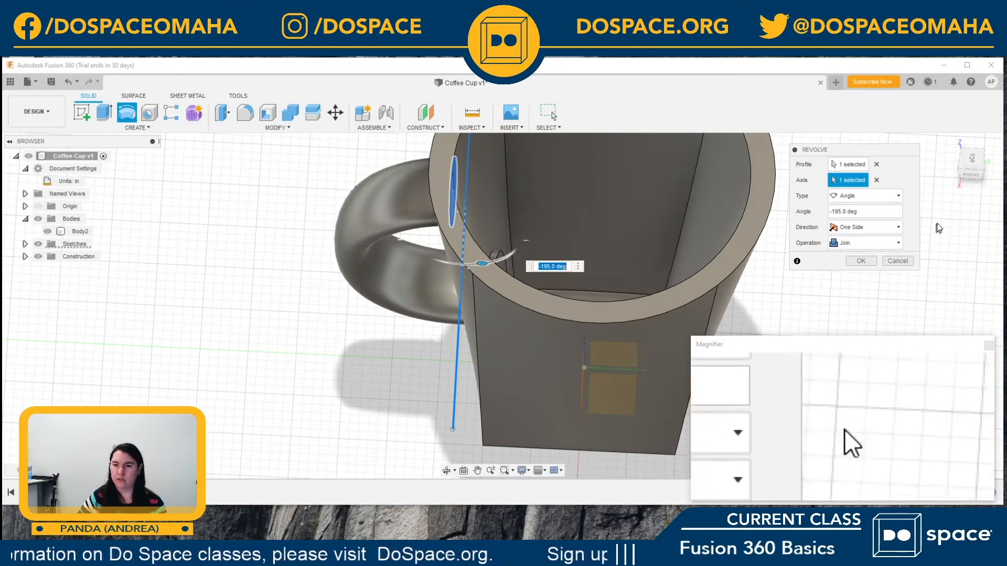
{"action": "left_click", "coordinate": [884, 228]}
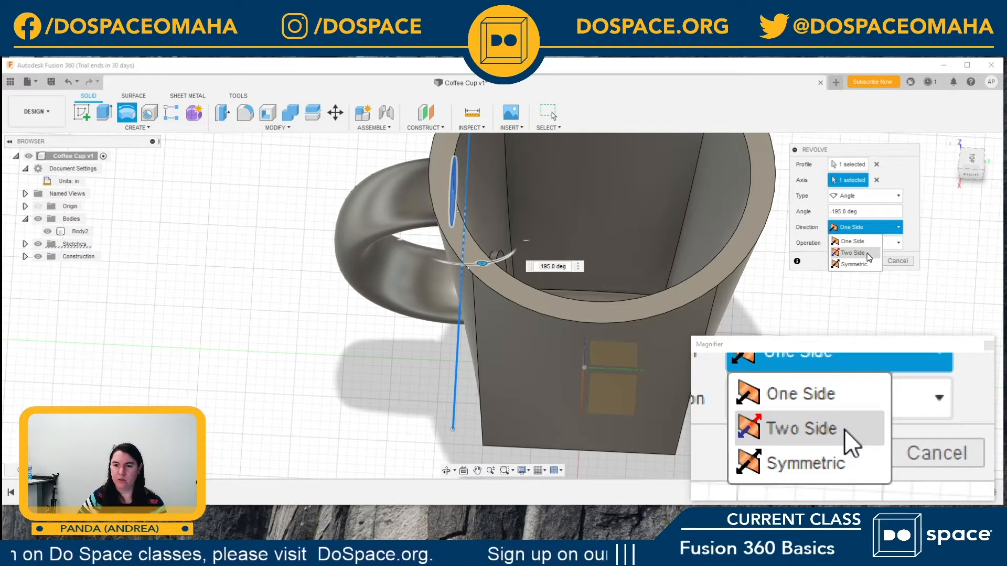
{"action": "left_click", "coordinate": [853, 252]}
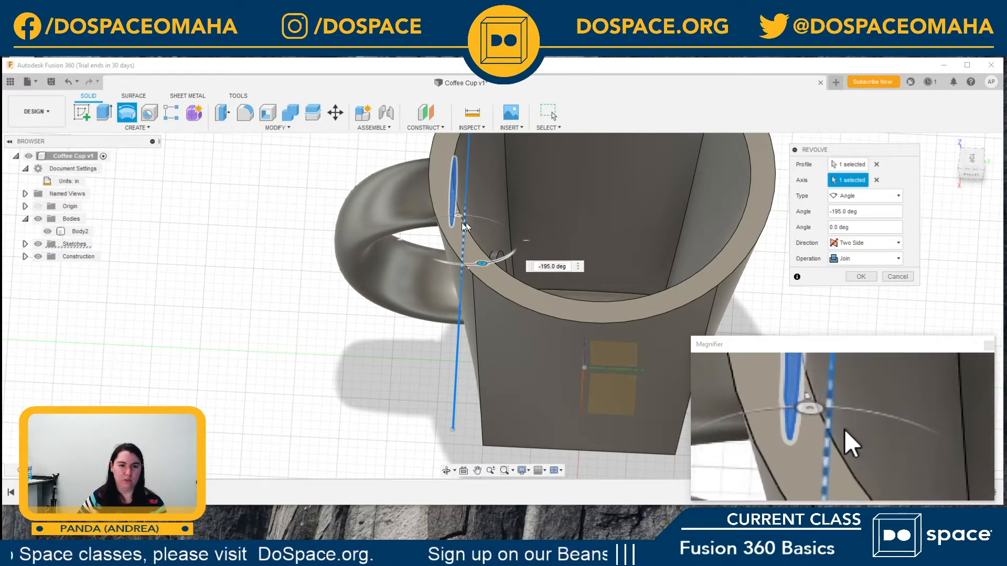
Step: Check both ends of the handle against the cup wall and finish the Two Side Join revolve at -195 and 0 degrees
{"action": "left_click_drag", "start_coordinate": [482, 264], "coordinate": [460, 213]}
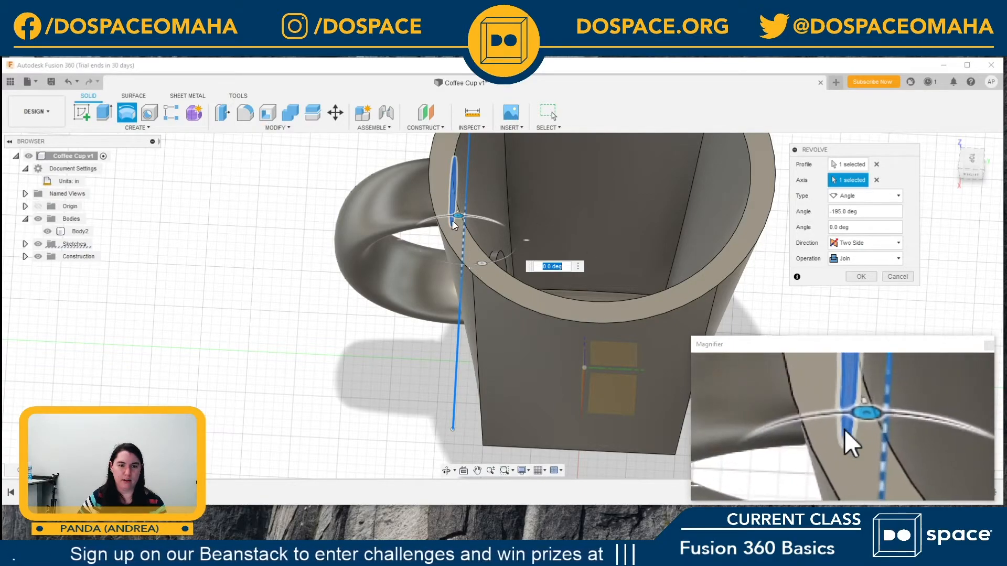
{"action": "mouse_move", "coordinate": [459, 216]}
{"action": "left_mouse_down"}
{"action": "mouse_move", "coordinate": [474, 215]}
{"action": "mouse_move", "coordinate": [454, 212]}
{"action": "left_mouse_up"}
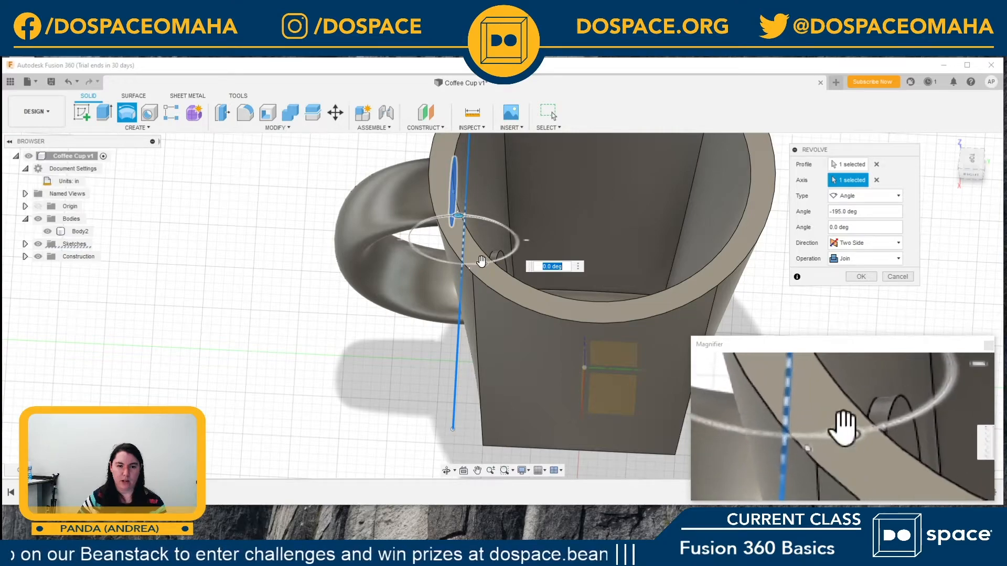
{"action": "mouse_move", "coordinate": [482, 263]}
{"action": "left_mouse_down"}
{"action": "mouse_move", "coordinate": [493, 260]}
{"action": "mouse_move", "coordinate": [472, 265]}
{"action": "mouse_move", "coordinate": [482, 264]}
{"action": "left_mouse_up"}
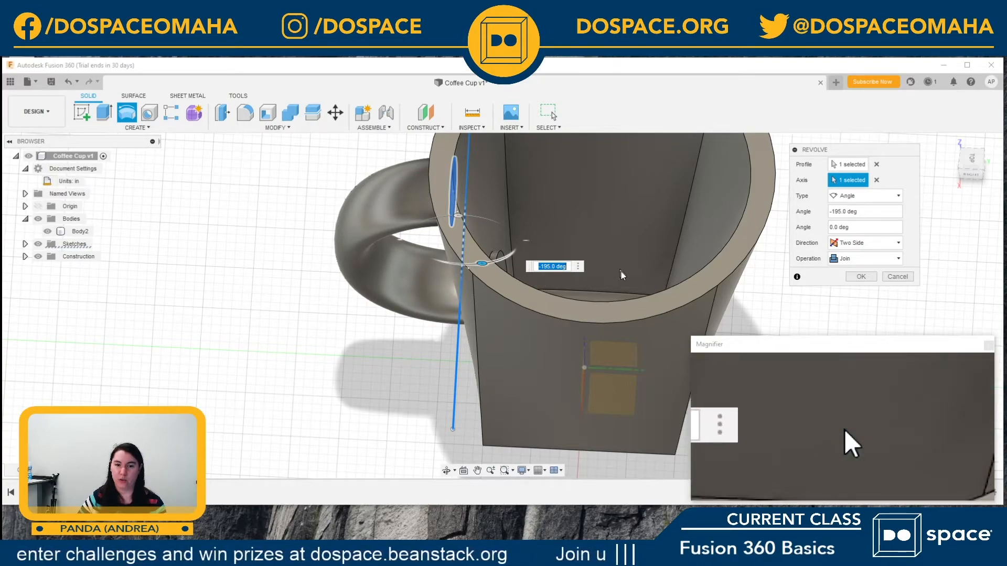
{"action": "middle_click_drag", "start_coordinate": [621, 269], "coordinate": [631, 310], "text": "shift"}
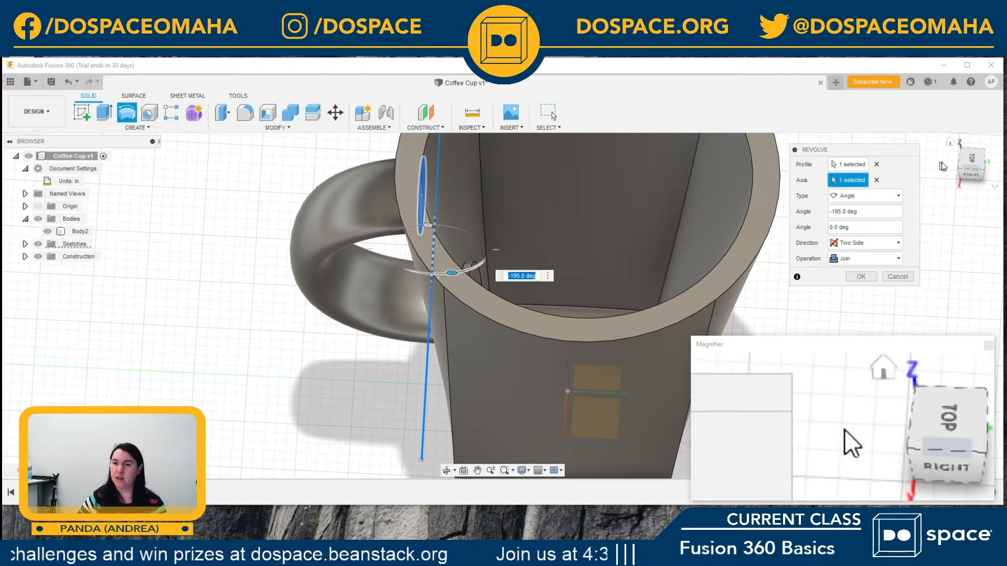
{"action": "left_click", "coordinate": [968, 167]}
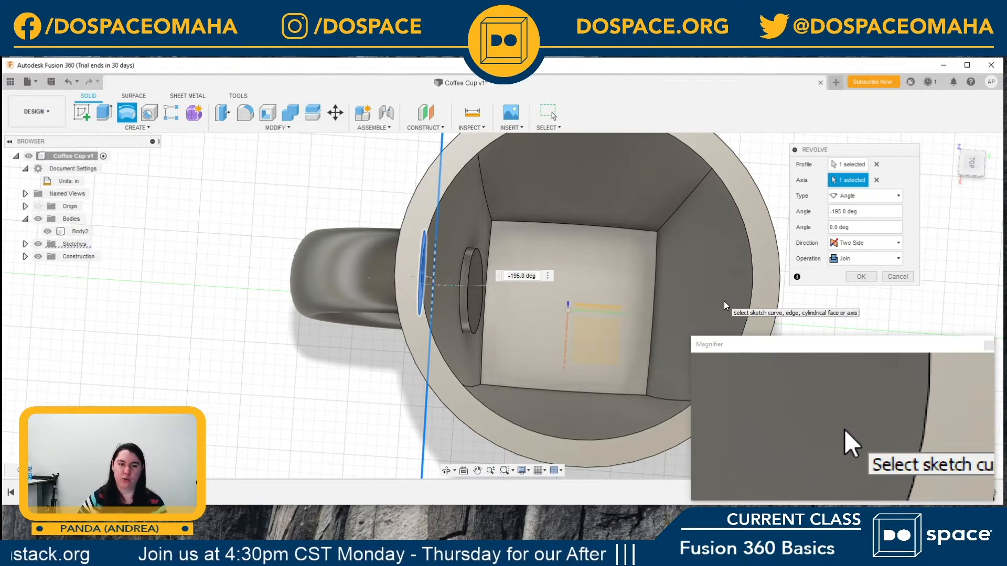
{"action": "left_click", "coordinate": [969, 177]}
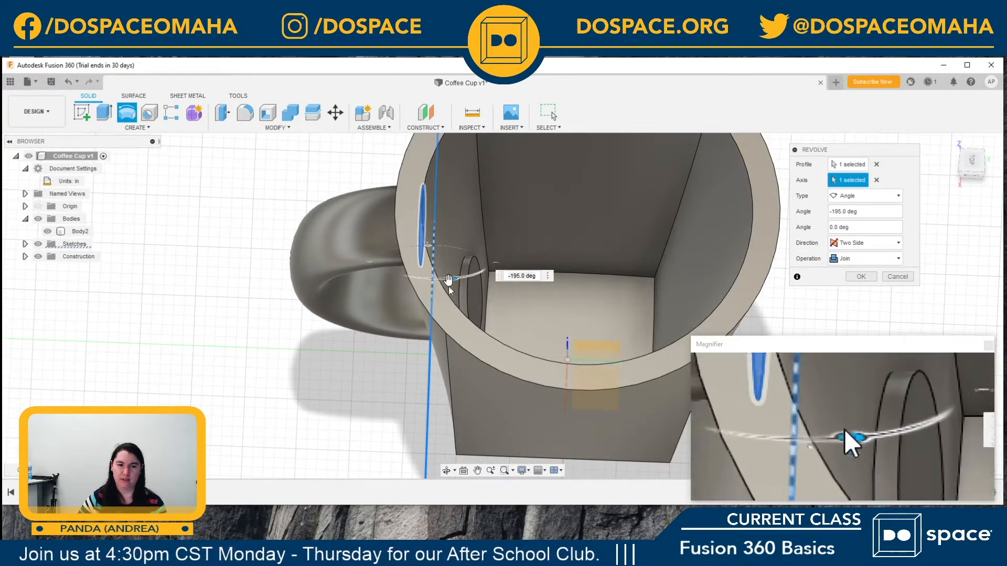
{"action": "left_click_drag", "start_coordinate": [977, 177], "coordinate": [995, 195]}
{"action": "left_click_drag", "start_coordinate": [1001, 147], "coordinate": [975, 172]}
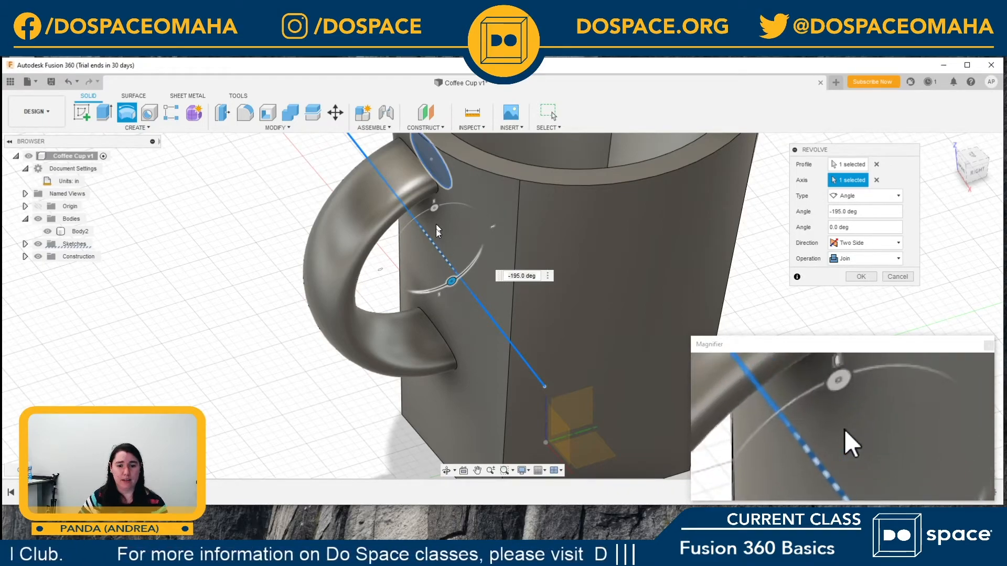
{"action": "left_click", "coordinate": [861, 278]}
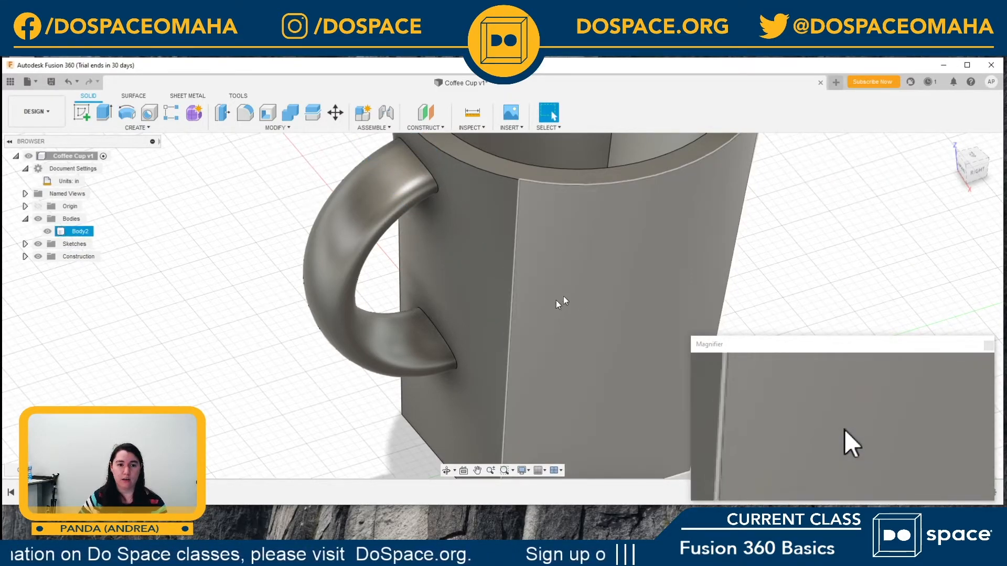
Step: Try deleting the flat oval end face of the handle stub inside the cup, and undo the deletion
{"action": "mouse_move", "coordinate": [972, 184]}
{"action": "left_mouse_down"}
{"action": "mouse_move", "coordinate": [915, 193]}
{"action": "mouse_move", "coordinate": [950, 184]}
{"action": "mouse_move", "coordinate": [910, 182]}
{"action": "left_mouse_up"}
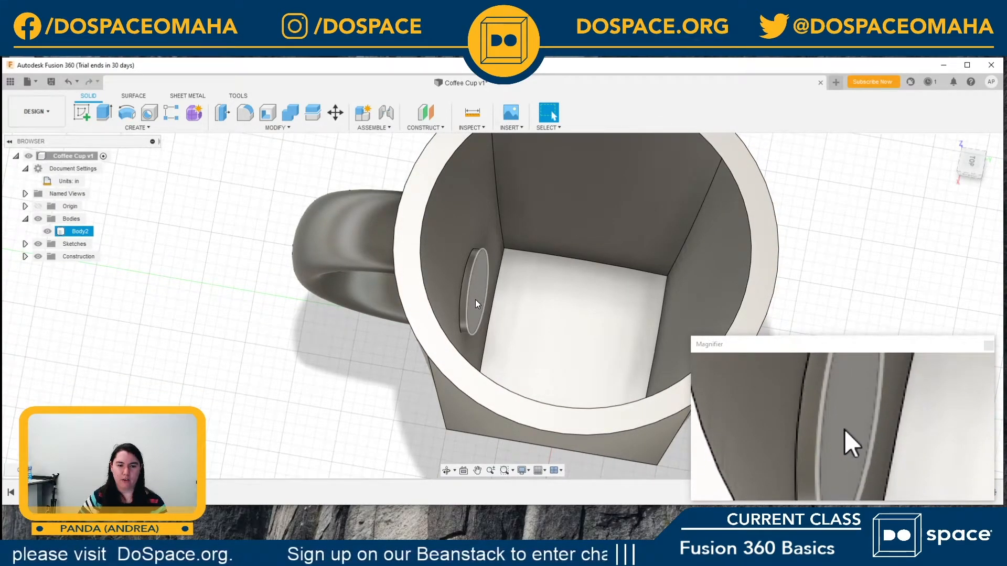
{"action": "left_click", "coordinate": [475, 300]}
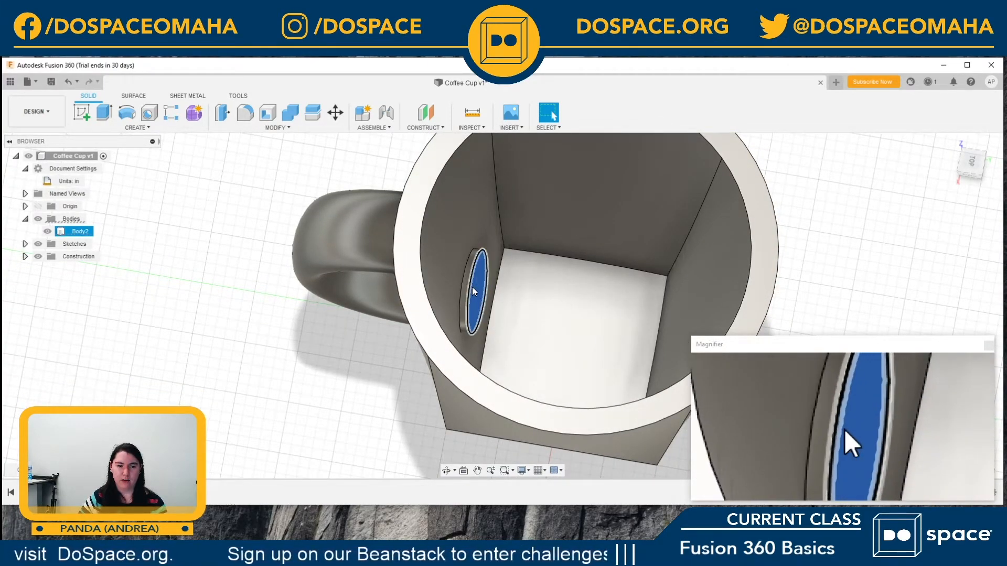
{"action": "left_click", "coordinate": [320, 395]}
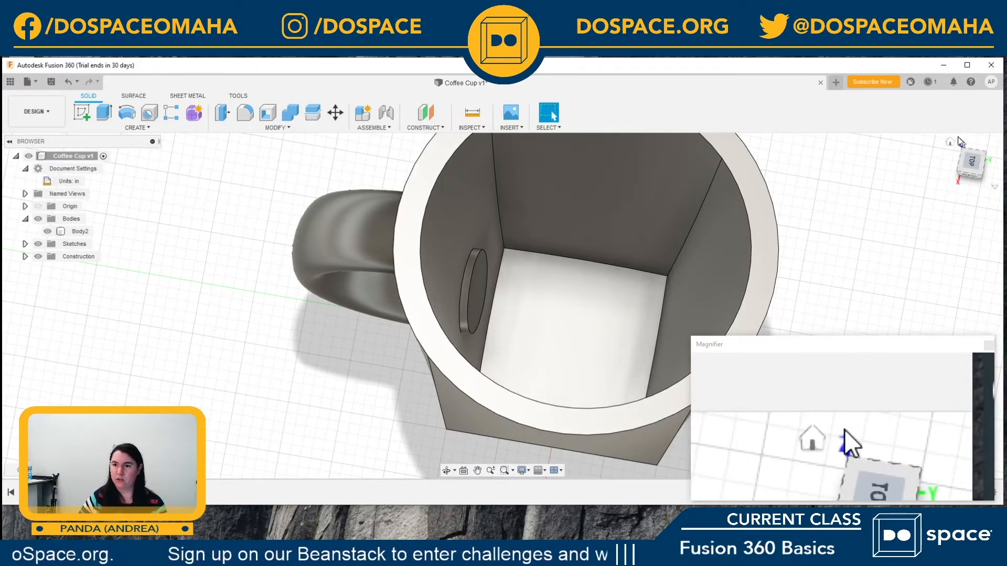
{"action": "left_click", "coordinate": [481, 303]}
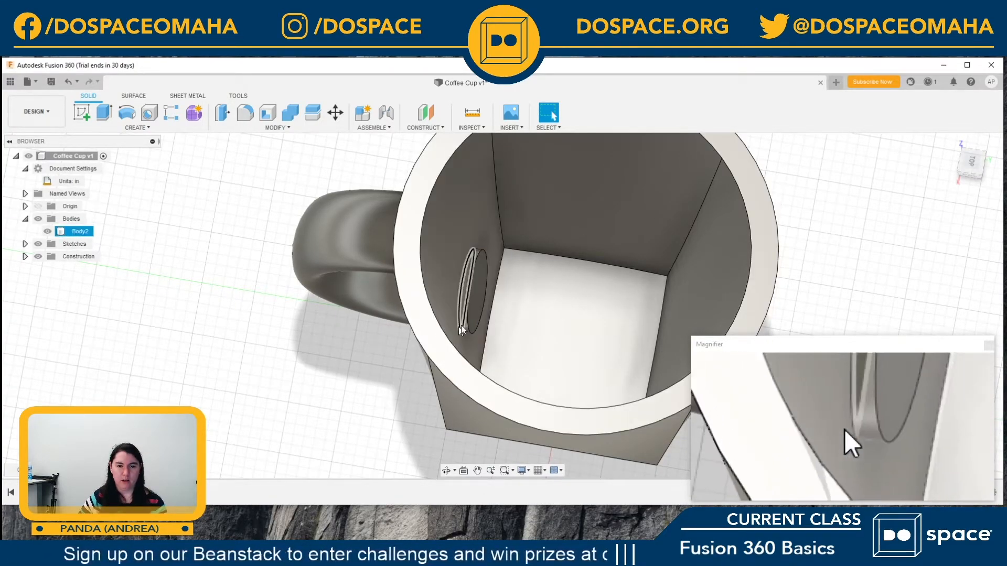
{"action": "left_click", "coordinate": [478, 298]}
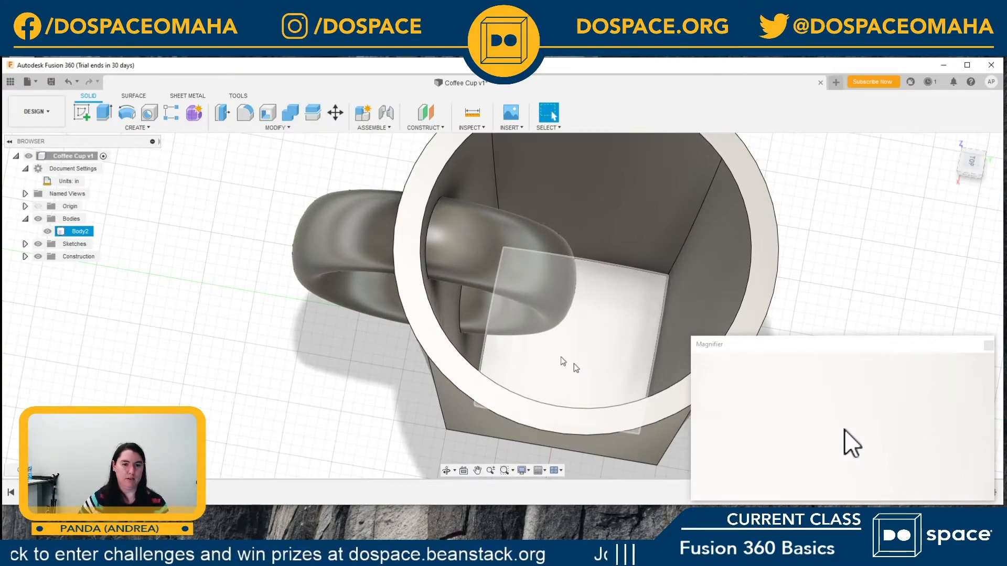
{"action": "key", "text": "ctrl+z"}
{"action": "left_click", "coordinate": [505, 275]}
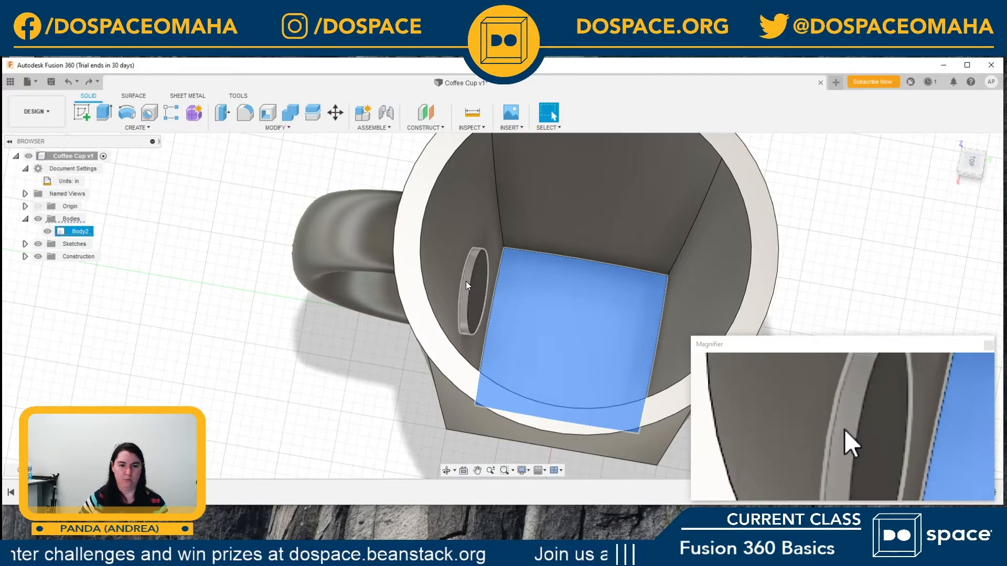
Step: Delete the curved side face of the handle stub inside the cup and undo it
{"action": "left_click", "coordinate": [467, 282]}
{"action": "key", "text": "Delete"}
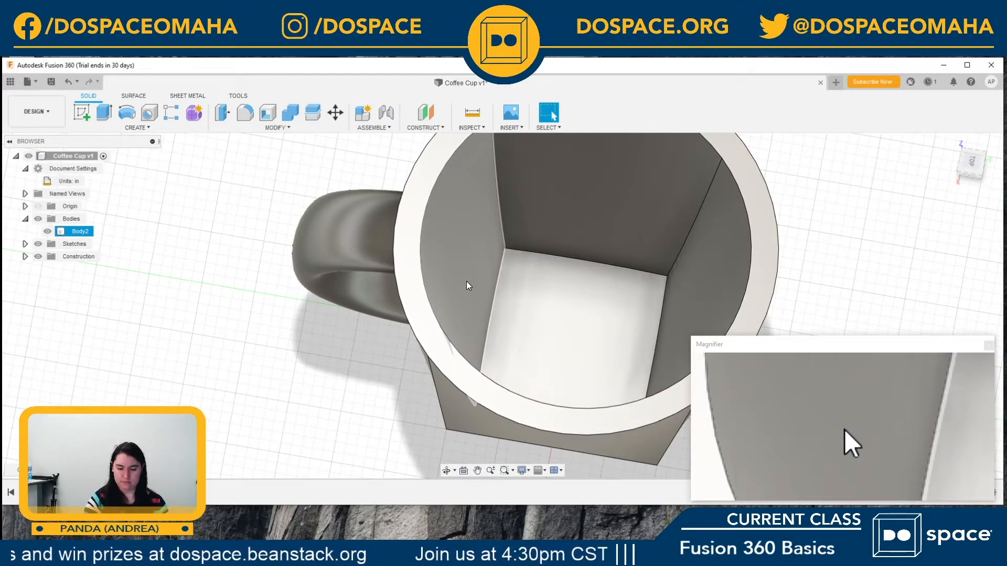
{"action": "key", "text": "ctrl+z"}
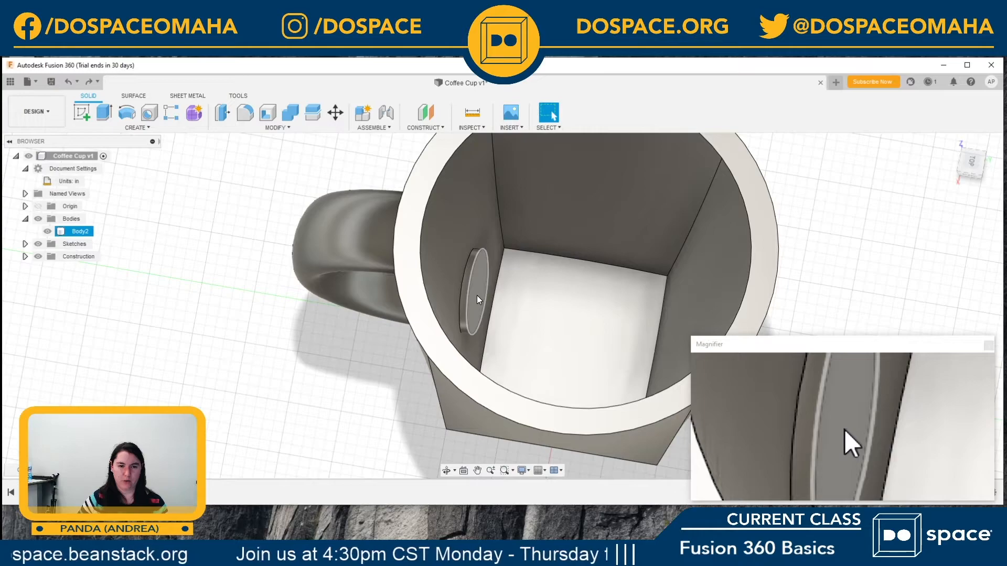
Step: Try deleting the stub's flat oval end face again as a comparison, and undo that deletion
{"action": "left_click", "coordinate": [474, 292]}
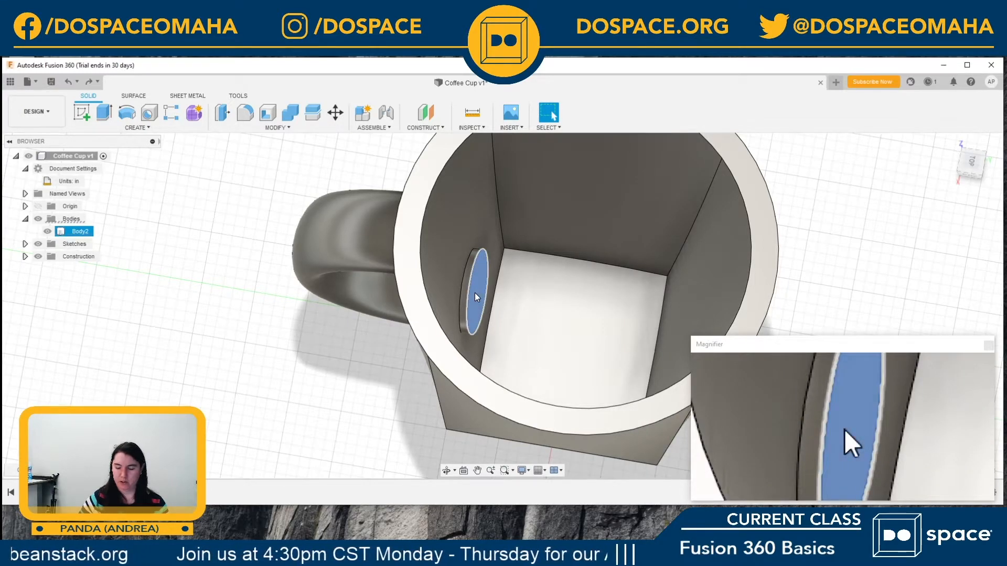
{"action": "key", "text": "Delete"}
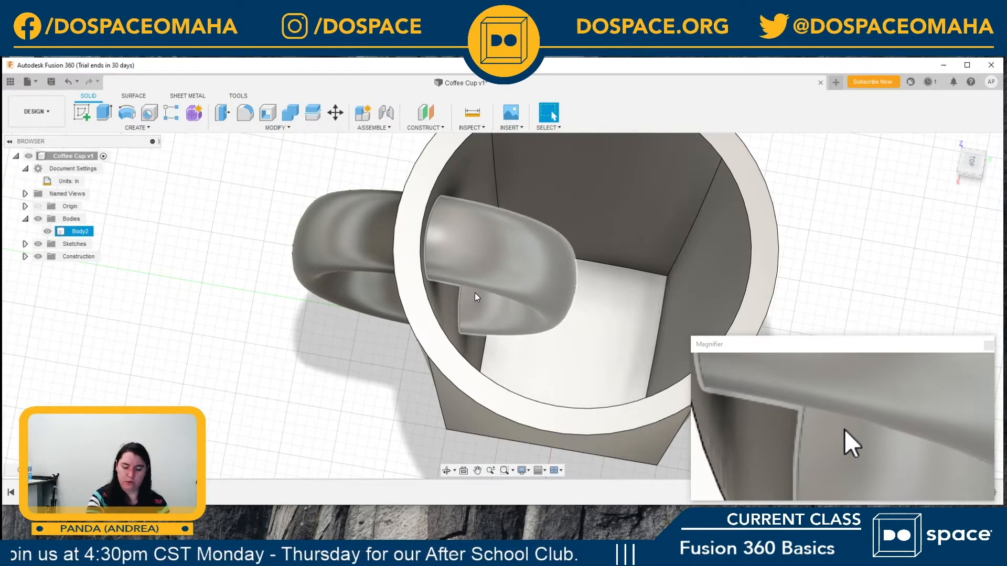
{"action": "key", "text": "ctrl+z"}
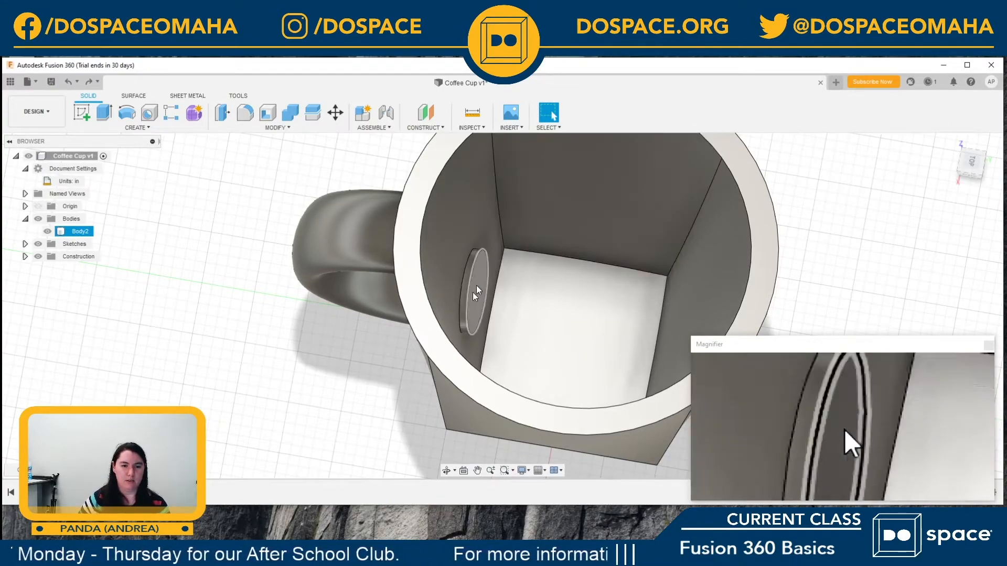
Step: Remove the handle stub protruding inside the cup by deleting its curved side face, and check the cup from the right side
{"action": "left_click", "coordinate": [467, 283]}
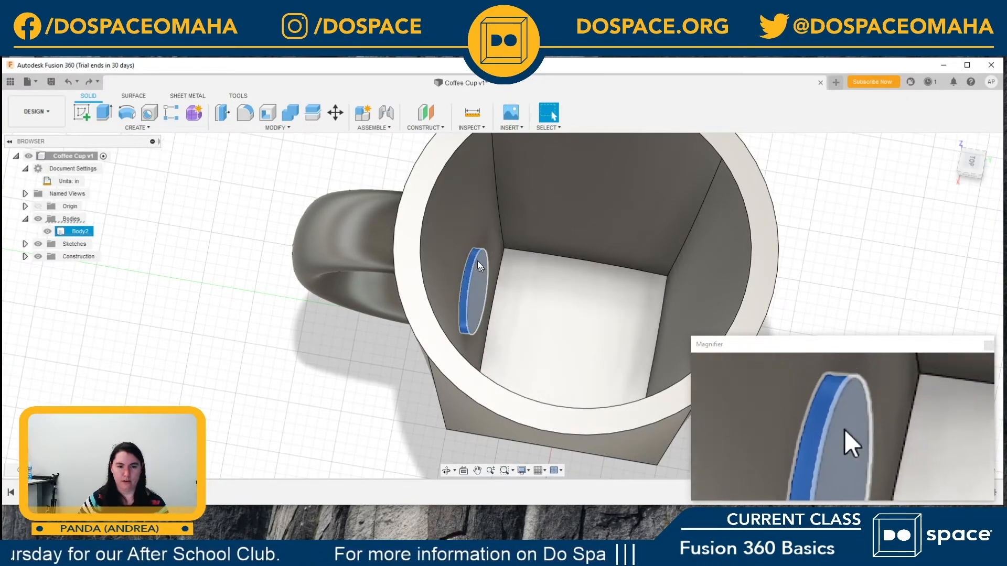
{"action": "key", "text": "Delete"}
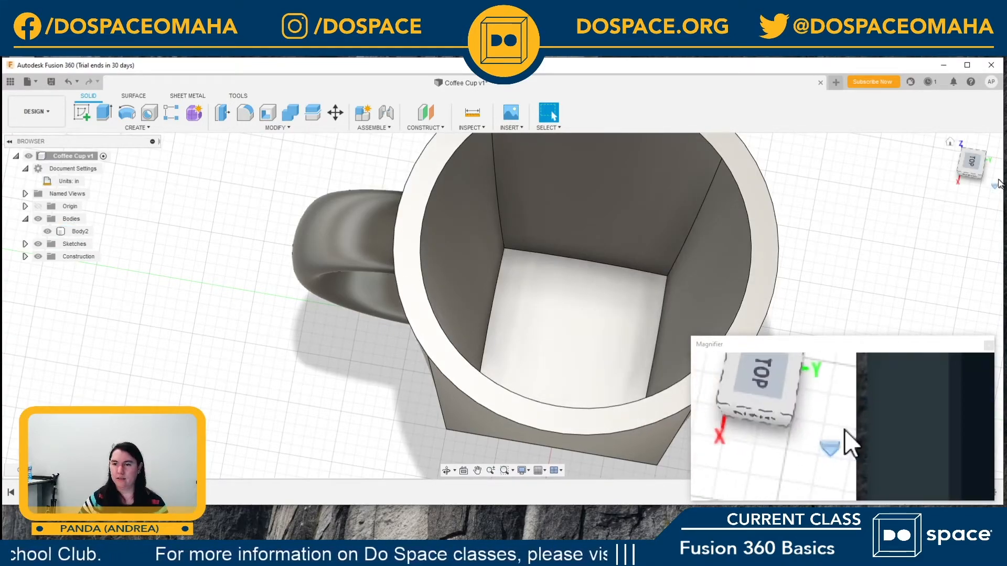
{"action": "left_click", "coordinate": [968, 174]}
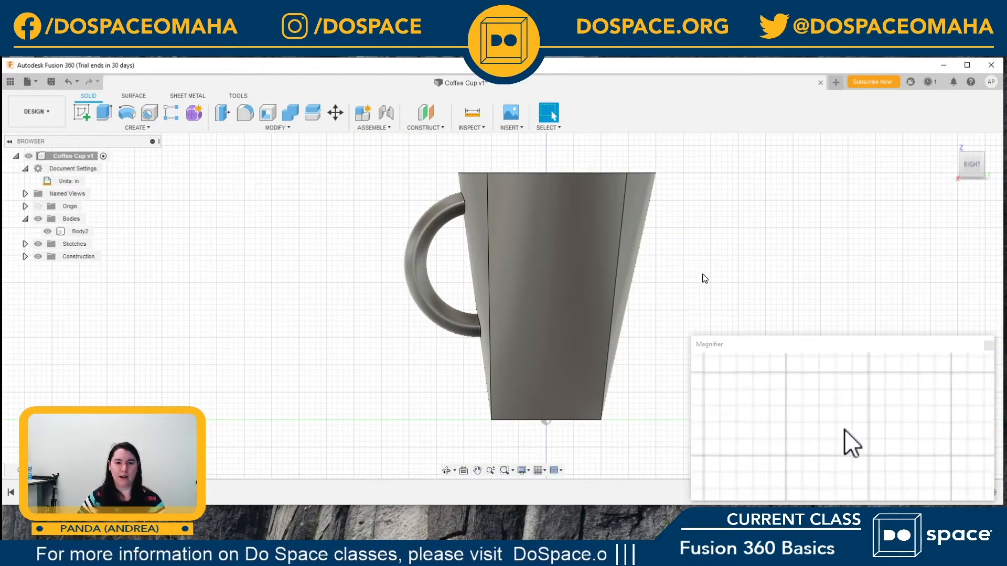
{"action": "left_click_drag", "start_coordinate": [968, 162], "coordinate": [995, 179]}
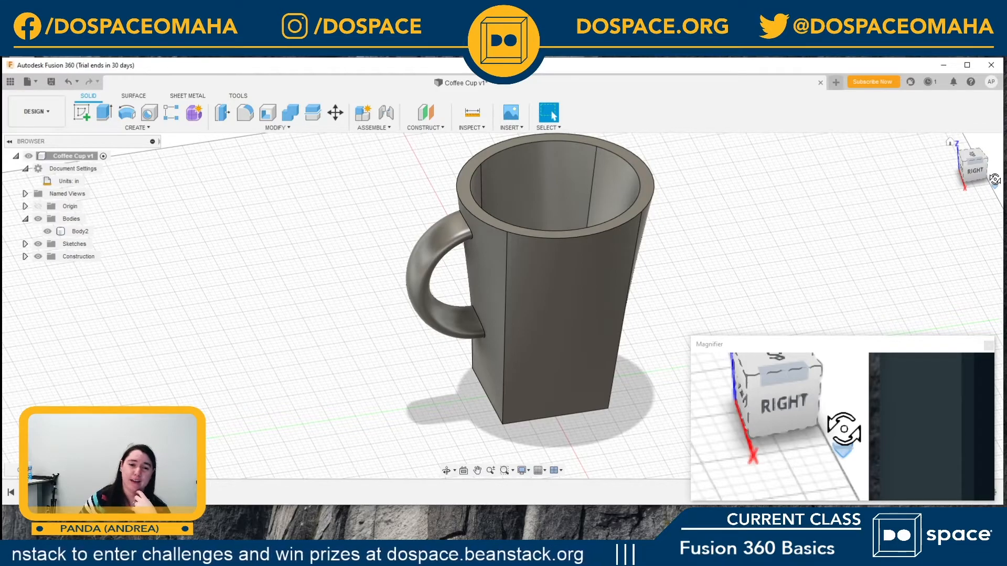
Step: Start a Fillet and move its information panel and settings dialog clear of the cup
{"action": "scroll", "coordinate": [852, 274], "scroll_direction": "down", "scroll_amount": 3}
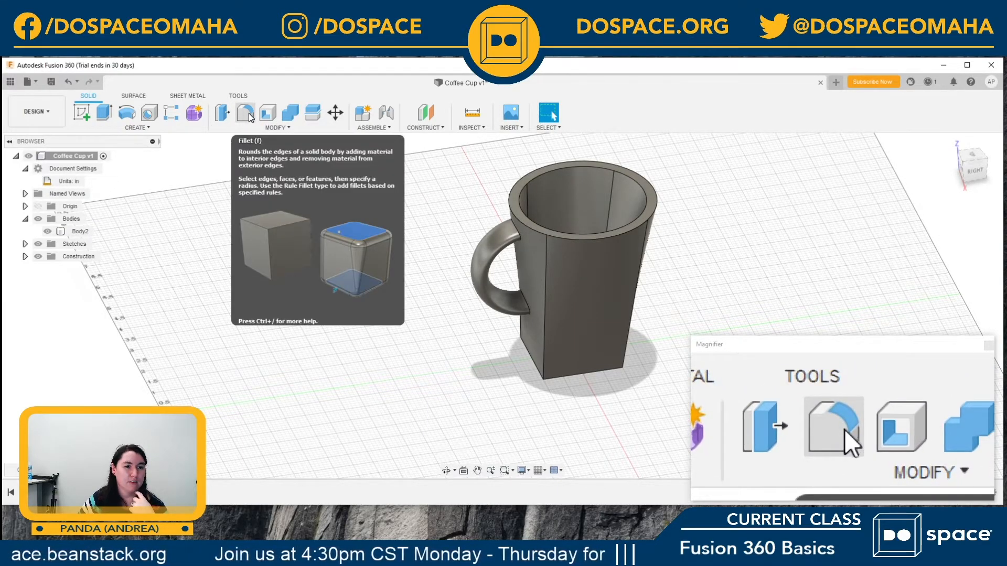
{"action": "left_click", "coordinate": [278, 128]}
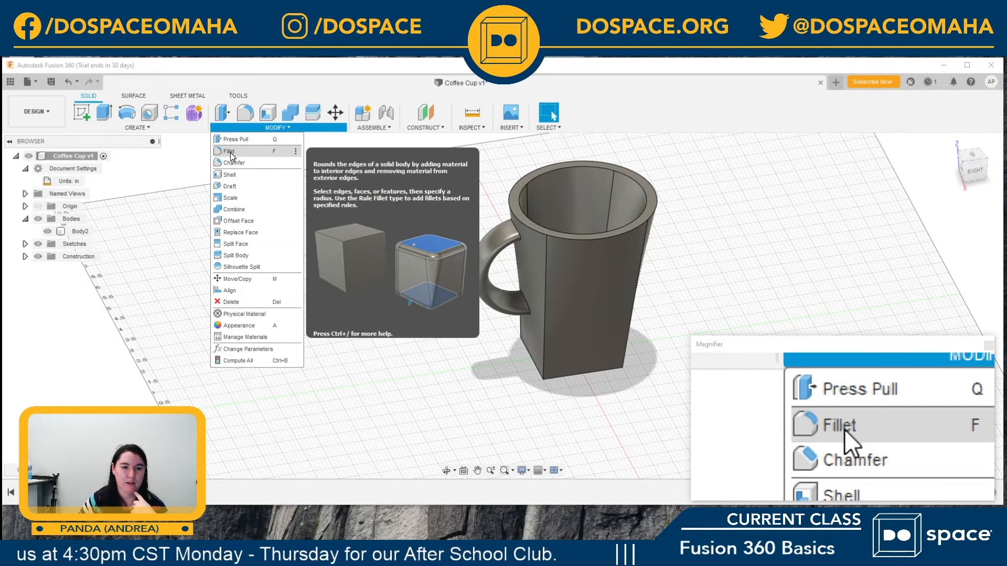
{"action": "left_click", "coordinate": [229, 152]}
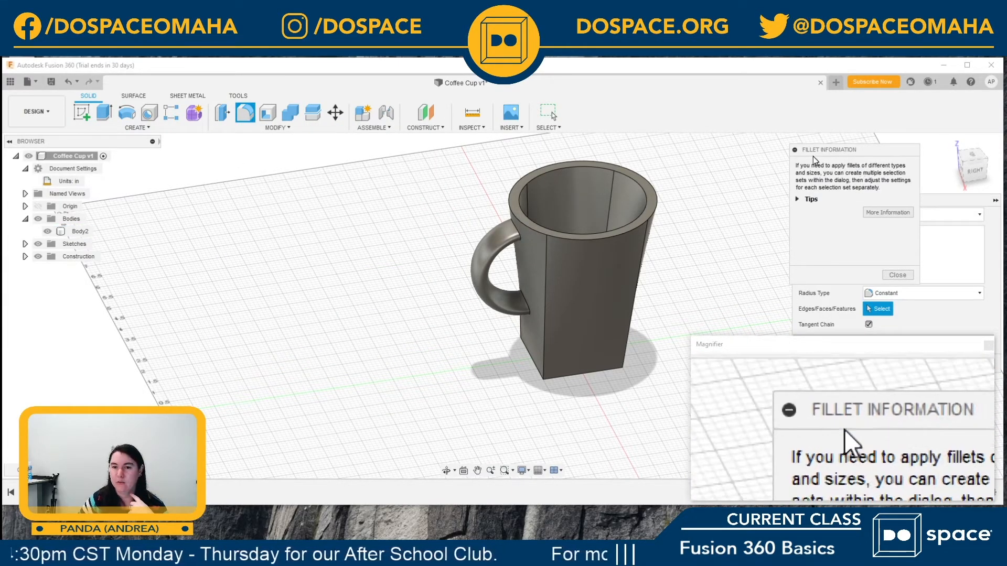
{"action": "left_click_drag", "start_coordinate": [813, 157], "coordinate": [588, 419]}
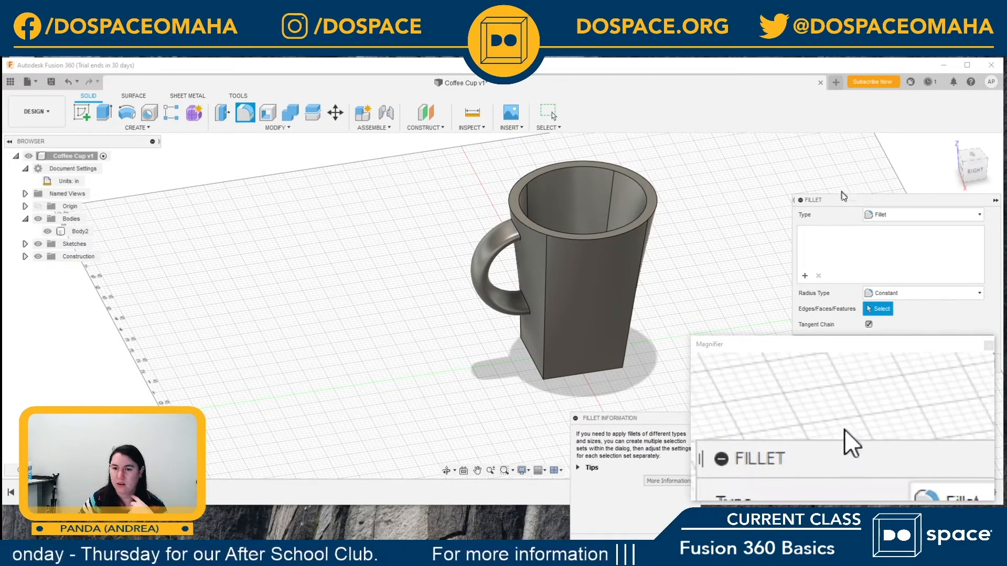
{"action": "left_click_drag", "start_coordinate": [850, 200], "coordinate": [768, 132]}
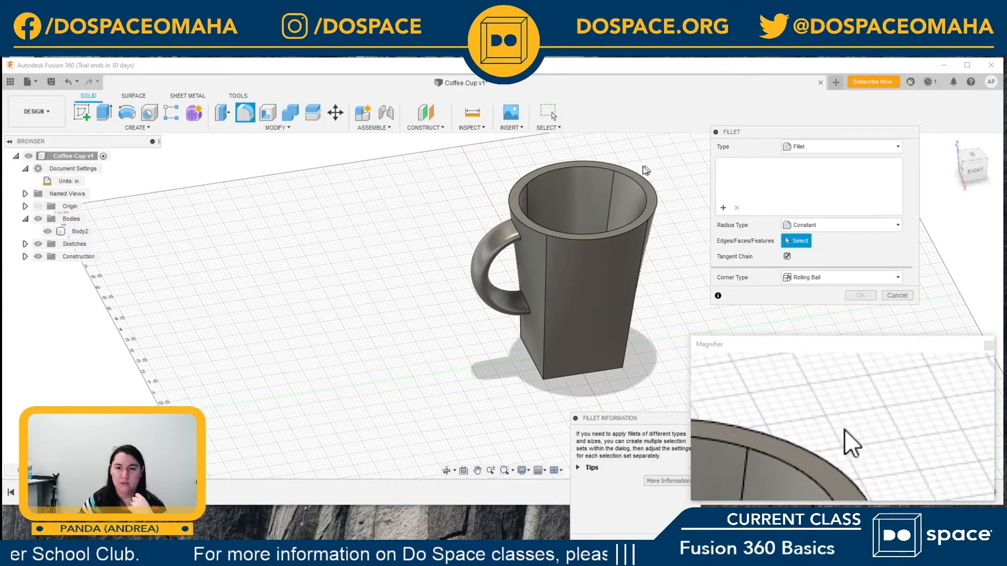
Step: Try a 0.12 in fillet on the four edges of the cup's inner rim, and remove that selection set
{"action": "left_click", "coordinate": [585, 166]}
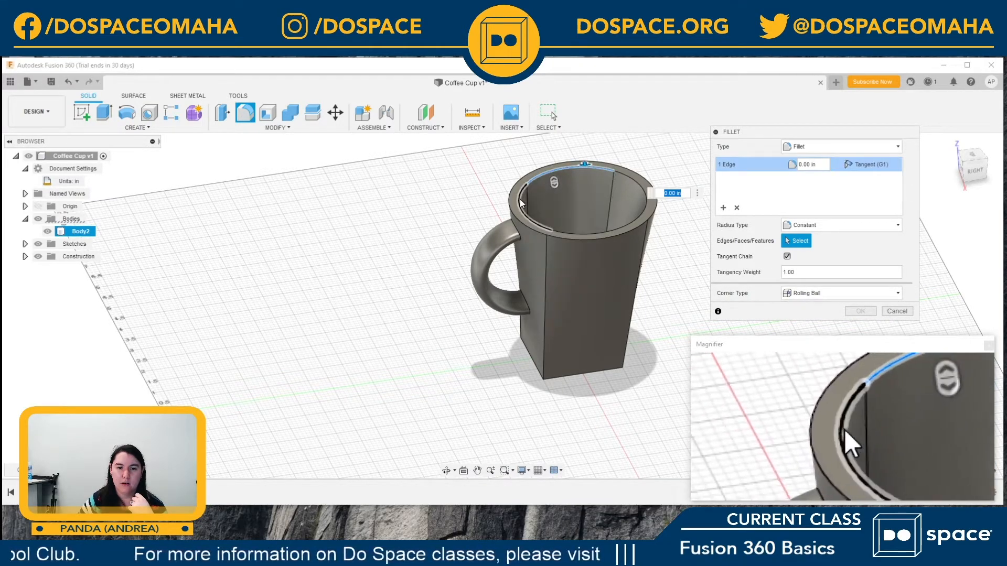
{"action": "left_click", "coordinate": [574, 230]}
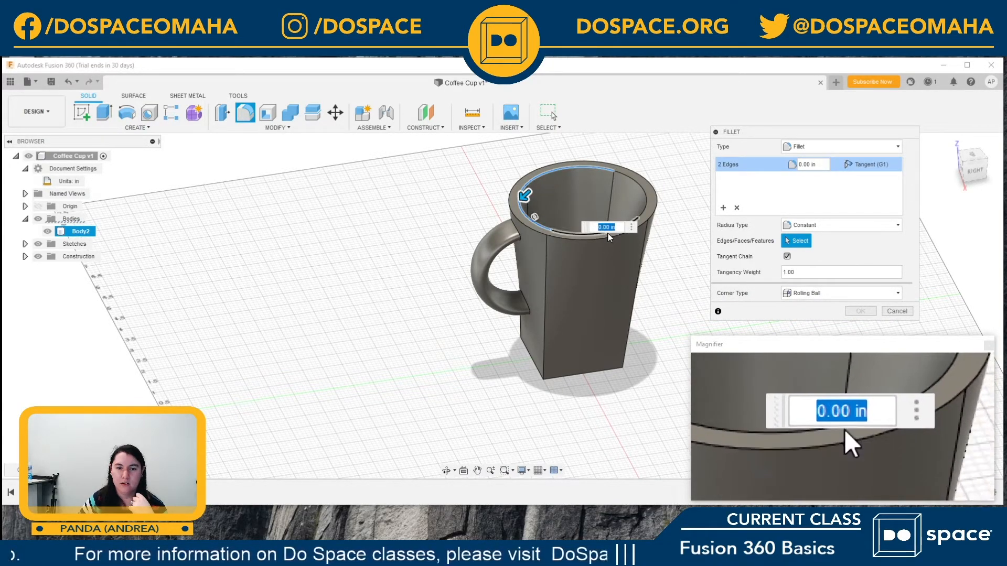
{"action": "left_click", "coordinate": [608, 227]}
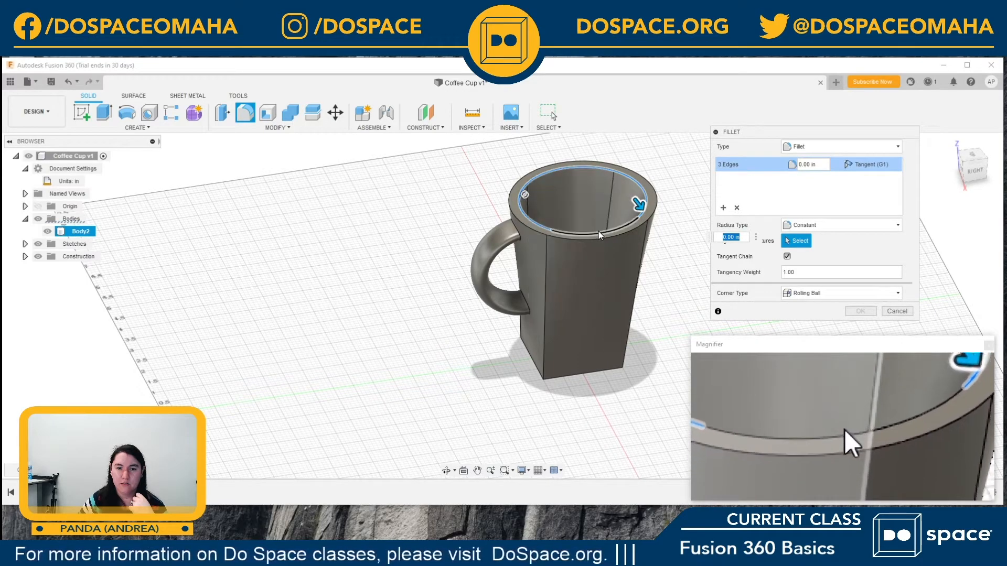
{"action": "left_click", "coordinate": [601, 232]}
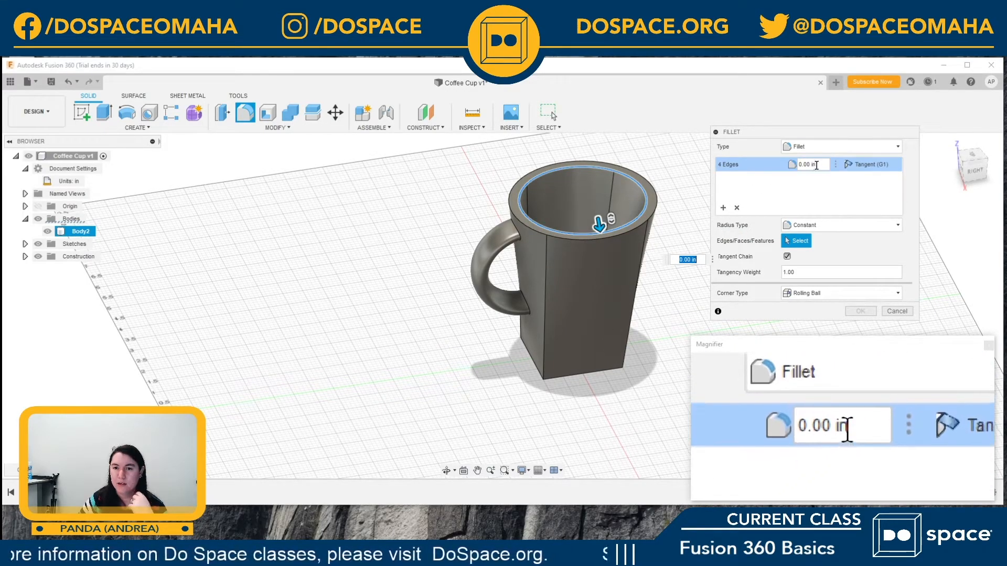
{"action": "left_click_drag", "start_coordinate": [818, 164], "coordinate": [789, 165]}
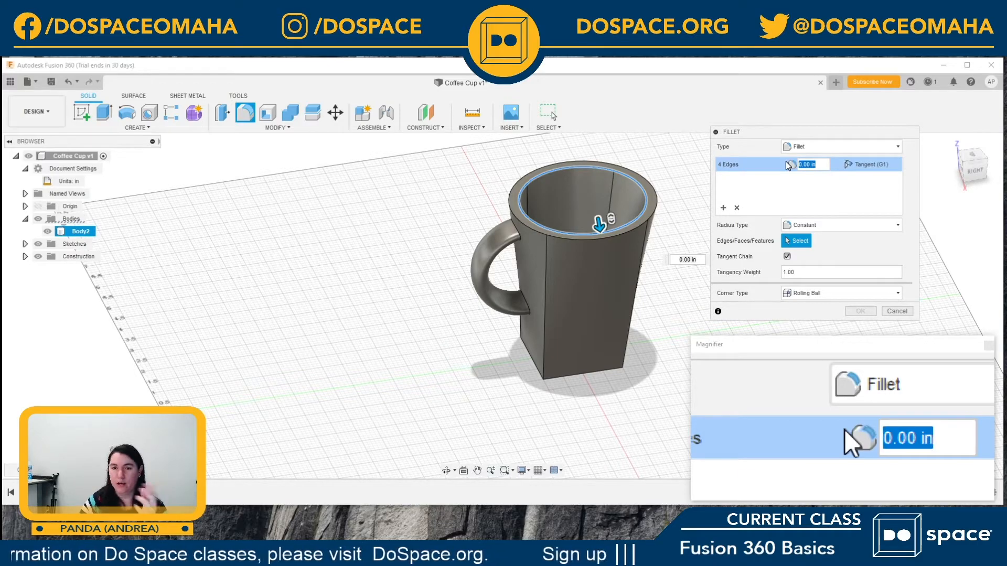
{"action": "type", "text": "."}
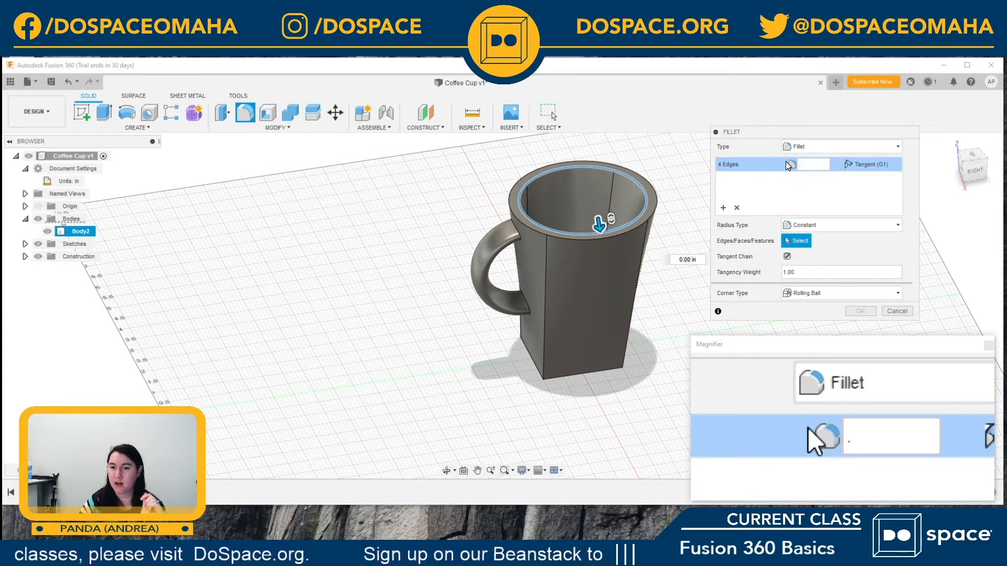
{"action": "type", "text": "12"}
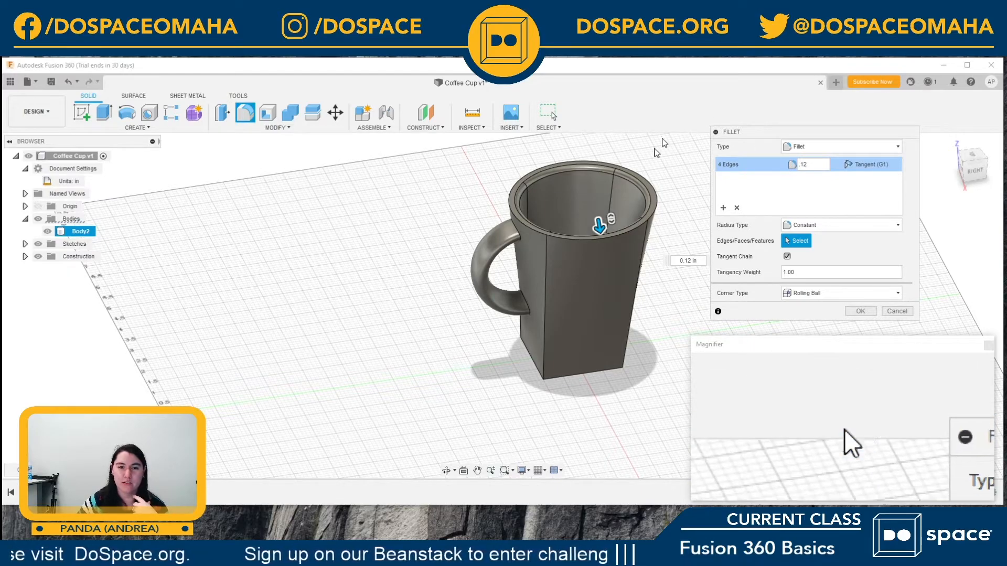
{"action": "middle_click_drag", "start_coordinate": [589, 200], "coordinate": [588, 227]}
{"action": "scroll", "coordinate": [585, 226], "scroll_direction": "up", "scroll_amount": 1}
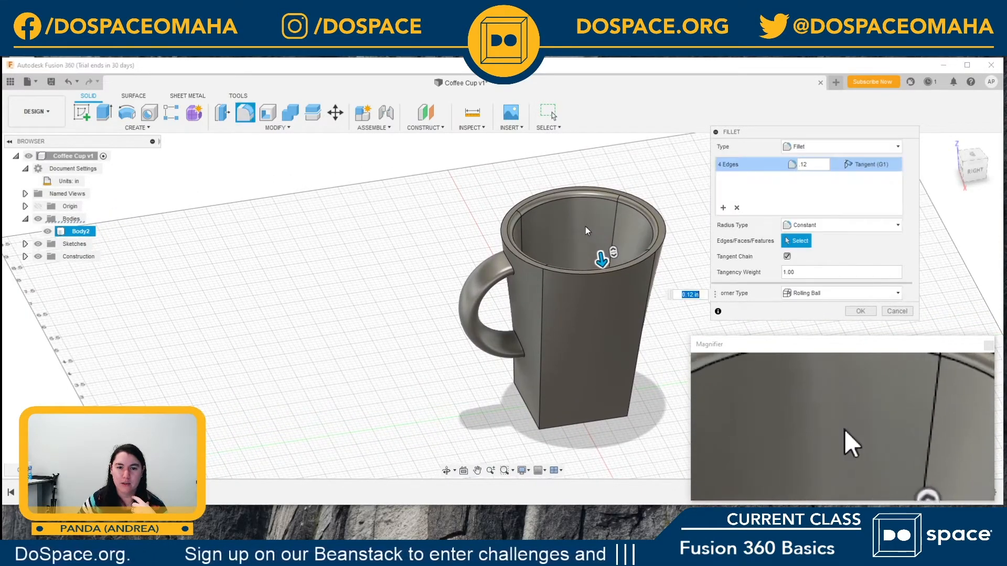
{"action": "scroll", "coordinate": [584, 225], "scroll_direction": "down", "scroll_amount": 3}
{"action": "scroll", "coordinate": [584, 225], "scroll_direction": "up", "scroll_amount": 6}
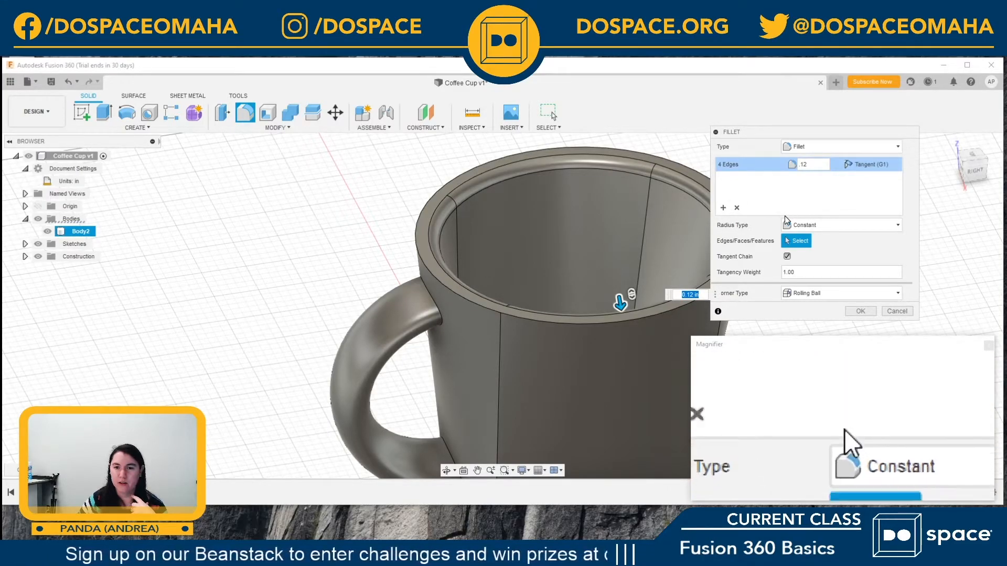
{"action": "left_click", "coordinate": [738, 209]}
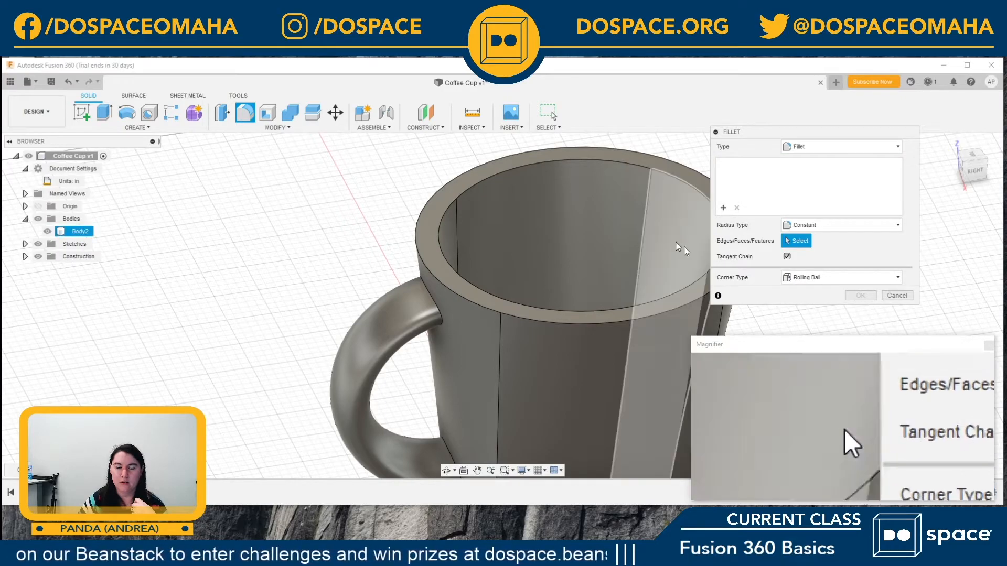
Step: Try filleting the cup's whole top rim face at 0.12 in and about 0.95 in, and remove that selection set
{"action": "left_click", "coordinate": [543, 158]}
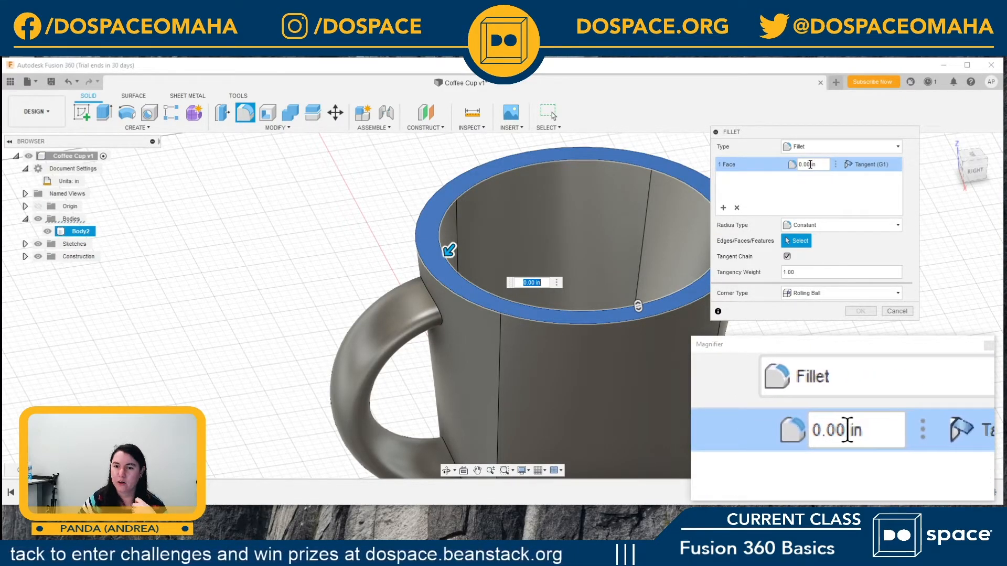
{"action": "left_click", "coordinate": [807, 164]}
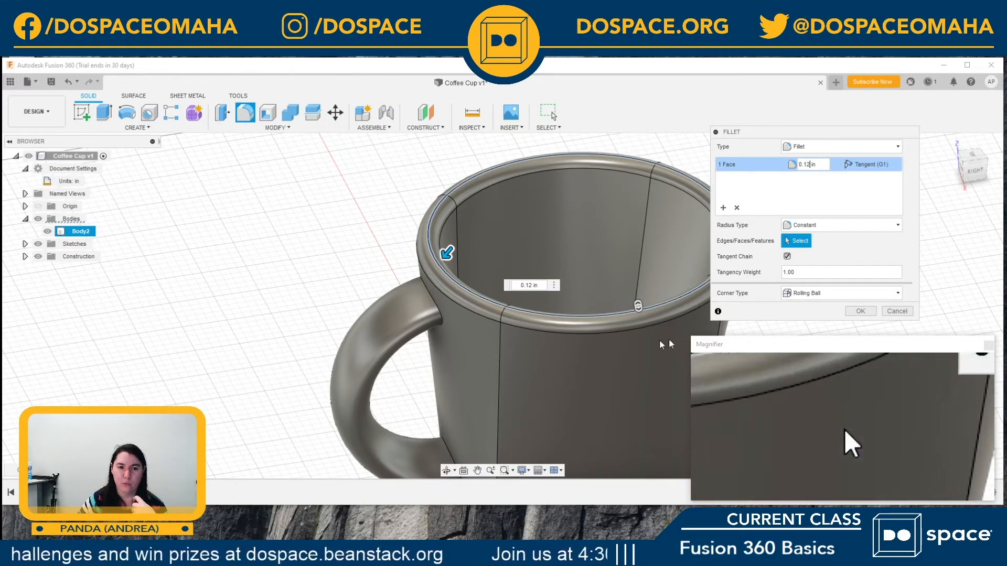
{"action": "left_click_drag", "start_coordinate": [448, 254], "coordinate": [430, 275]}
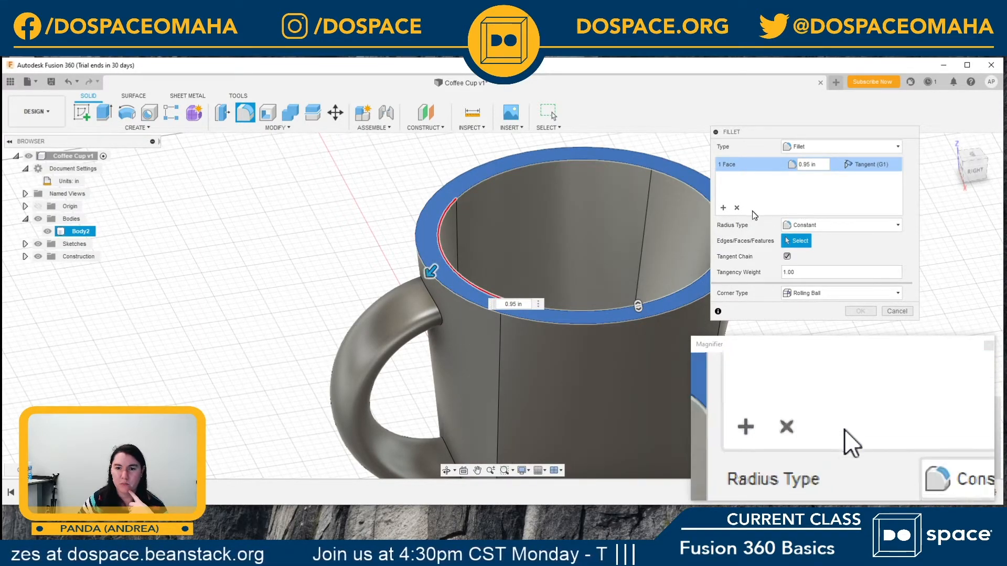
{"action": "left_click", "coordinate": [736, 208]}
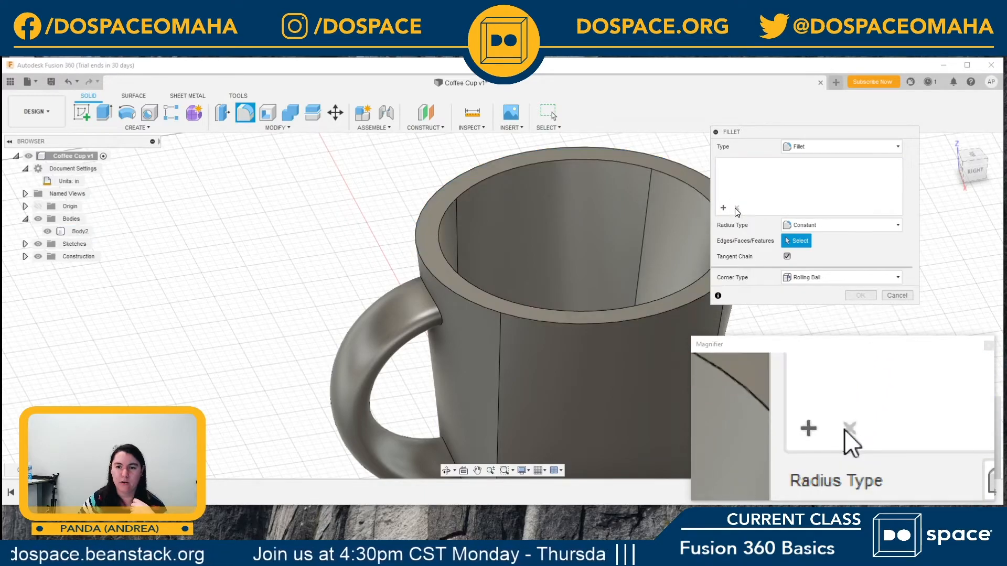
Step: Select all faces and edges of the cup and handle for the fillet, set the radius to 0.12 in, and inspect the preview
{"action": "scroll", "coordinate": [596, 246], "scroll_direction": "down", "scroll_amount": 5}
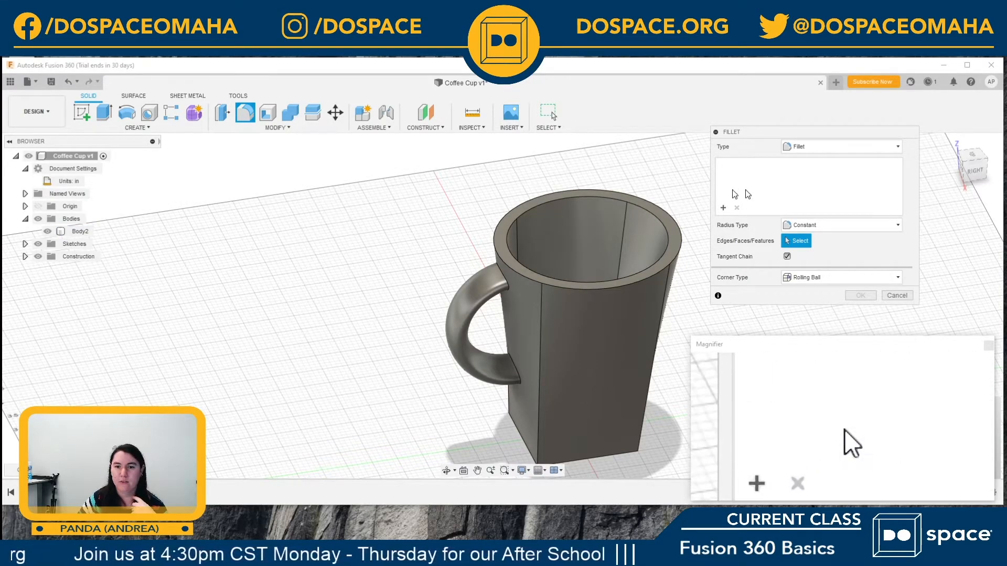
{"action": "left_click", "coordinate": [76, 231]}
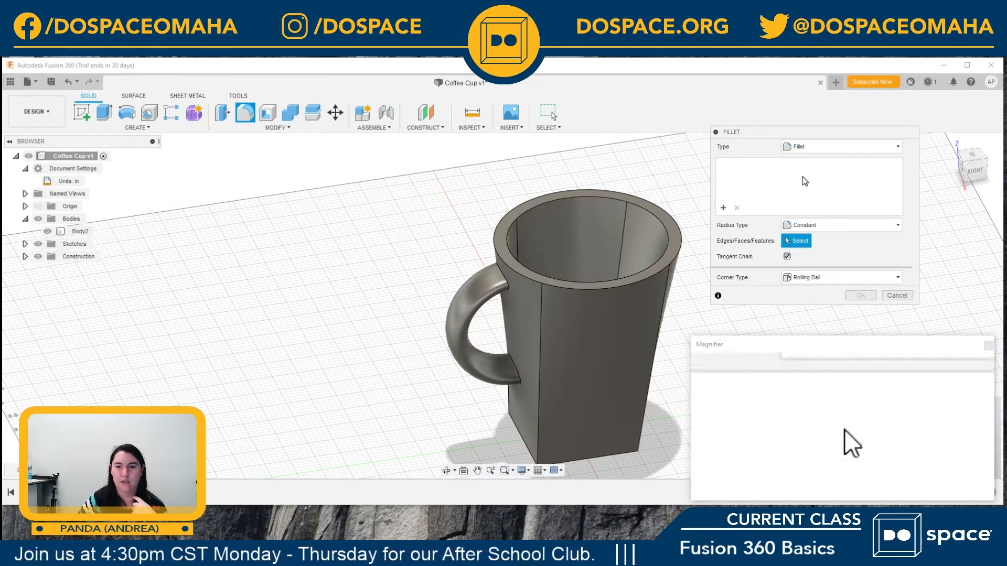
{"action": "left_click_drag", "start_coordinate": [394, 152], "coordinate": [706, 482]}
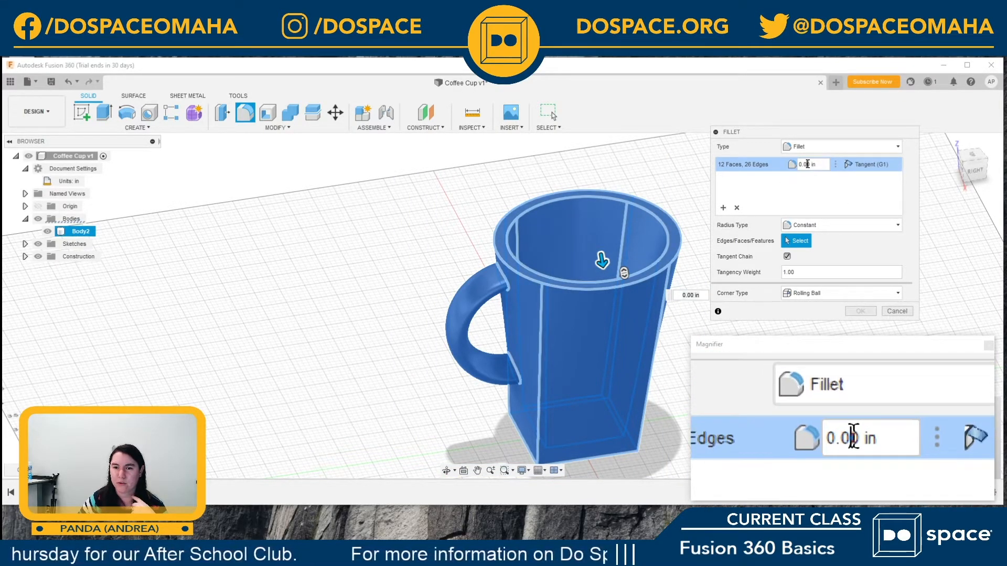
{"action": "key", "text": "BackSpace"}
{"action": "type", "text": "1"}
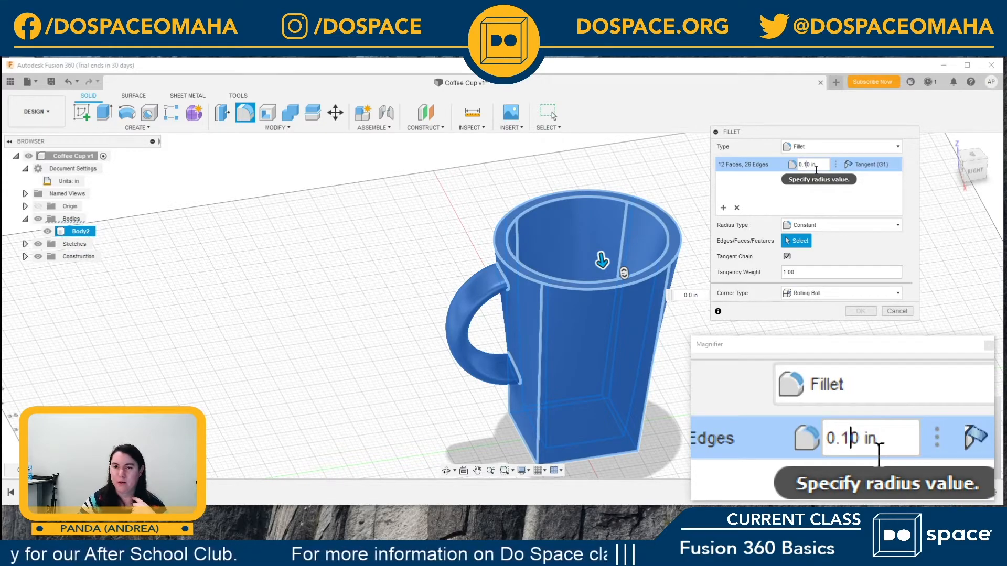
{"action": "type", "text": "2"}
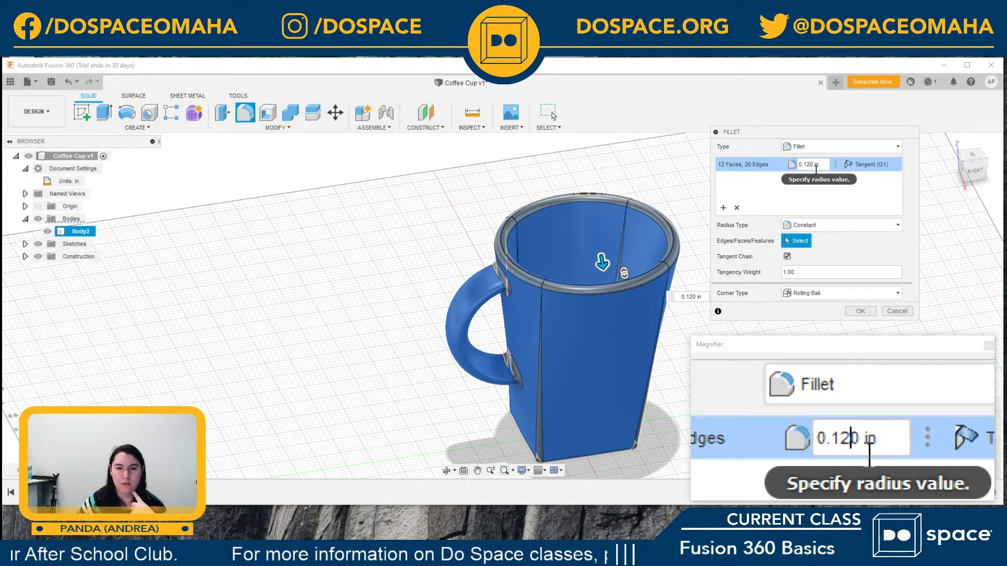
{"action": "middle_click_drag", "start_coordinate": [516, 167], "coordinate": [519, 184]}
{"action": "scroll", "coordinate": [495, 303], "scroll_direction": "down", "scroll_amount": 2}
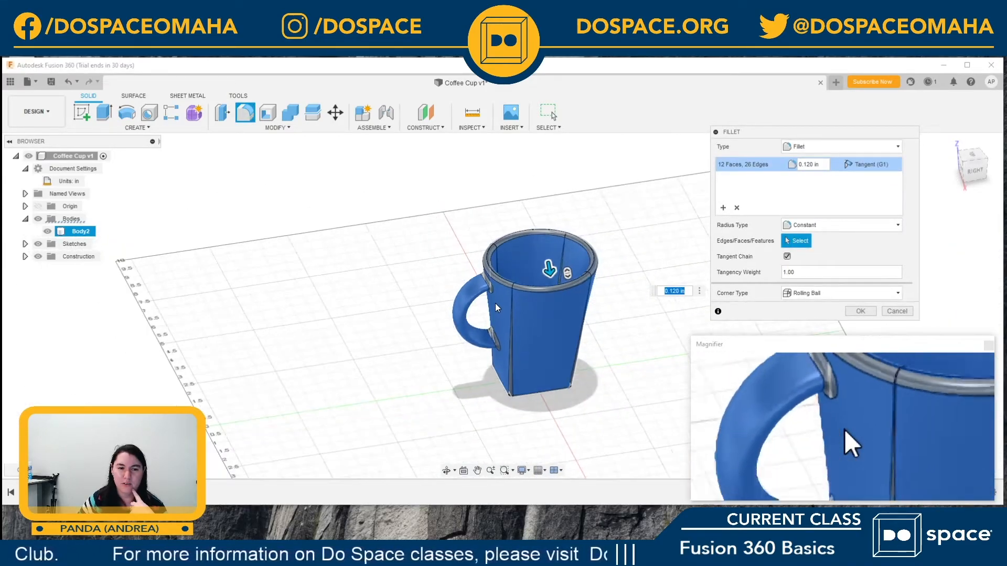
{"action": "scroll", "coordinate": [495, 303], "scroll_direction": "up", "scroll_amount": 3}
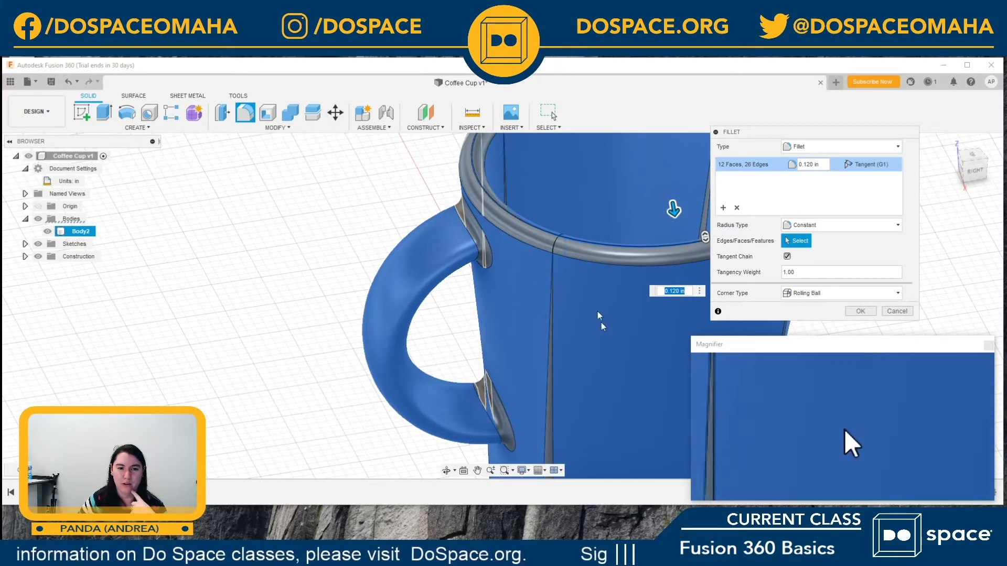
{"action": "middle_click_drag", "start_coordinate": [276, 227], "coordinate": [258, 135]}
{"action": "middle_click_drag", "start_coordinate": [461, 371], "coordinate": [390, 354]}
{"action": "scroll", "coordinate": [589, 345], "scroll_direction": "down", "scroll_amount": 5}
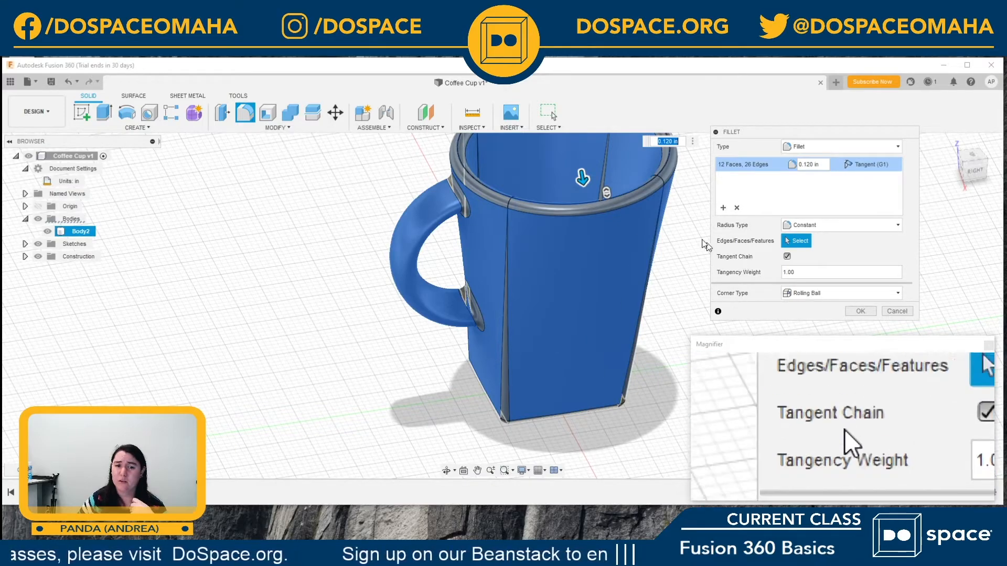
Step: Try fillet radii of 0.13, 0.2 and about 1.6 in on the whole cup, and set the radius back to 0.12 in
{"action": "left_click", "coordinate": [811, 165]}
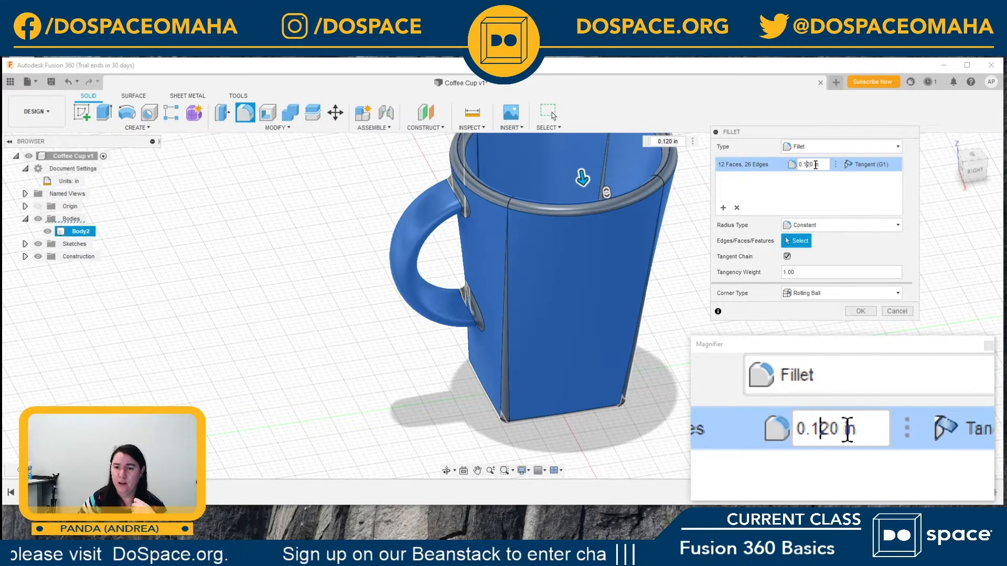
{"action": "key", "text": "shift+Left"}
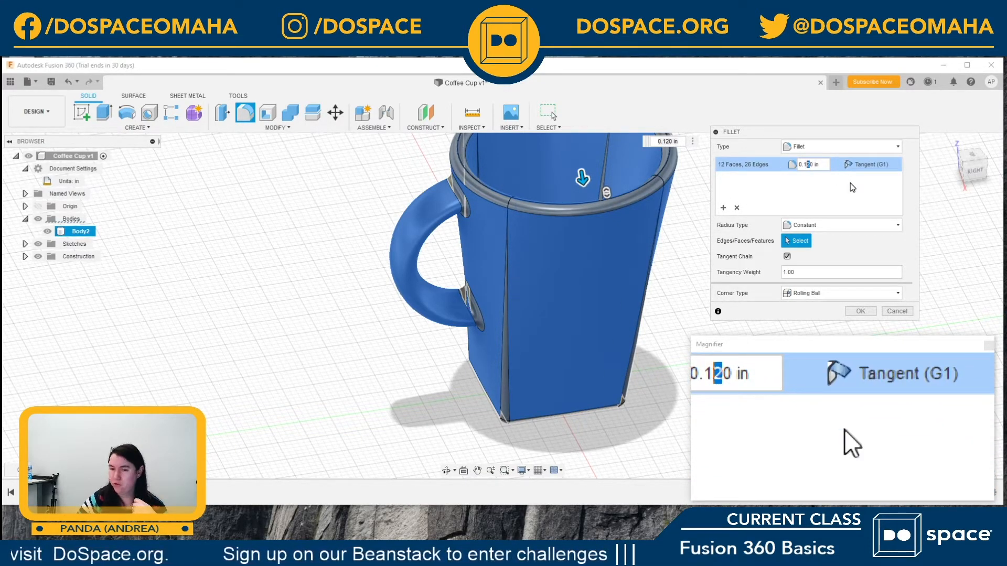
{"action": "type", "text": "3"}
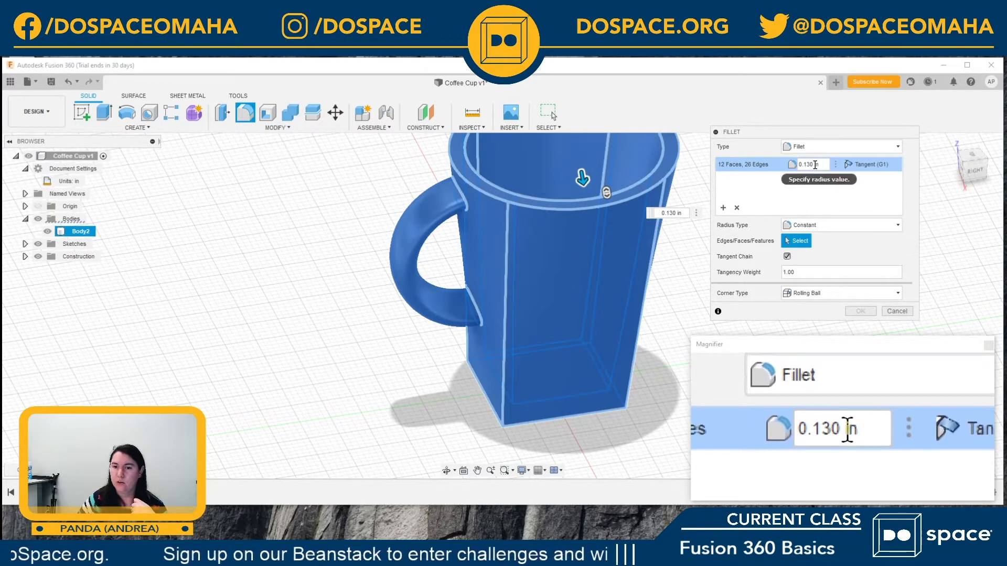
{"action": "left_click_drag", "start_coordinate": [809, 164], "coordinate": [807, 164]}
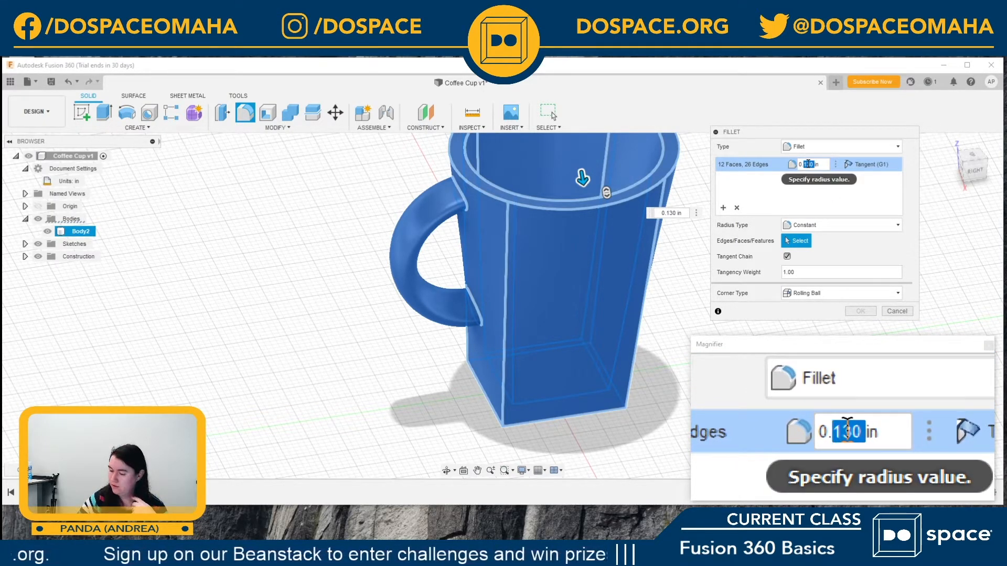
{"action": "type", "text": "2"}
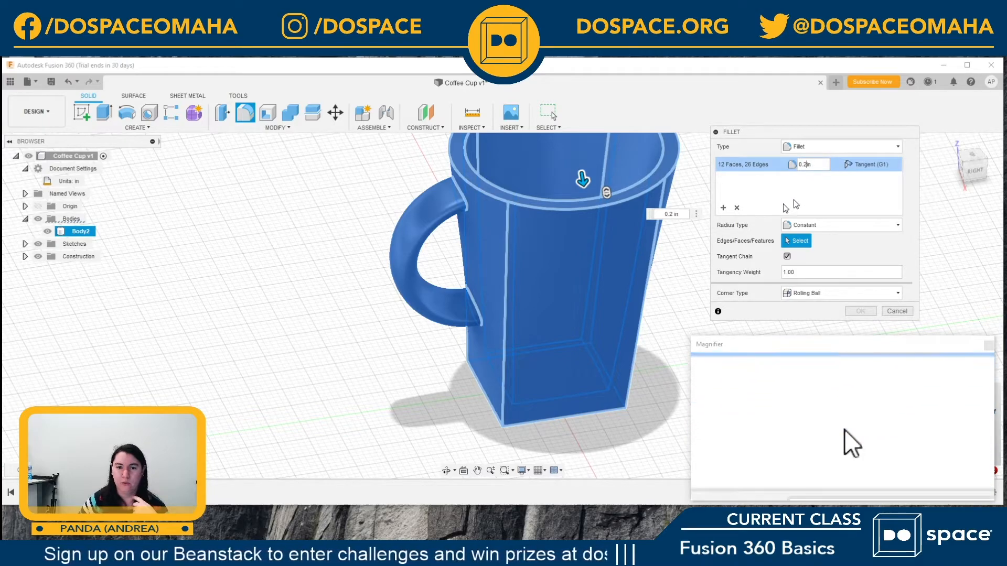
{"action": "left_click_drag", "start_coordinate": [584, 181], "coordinate": [586, 202]}
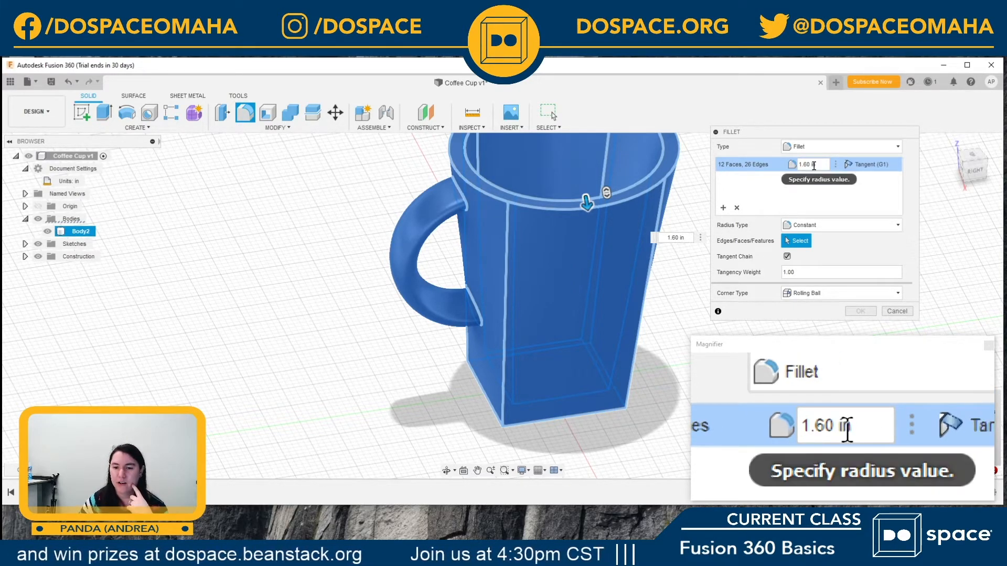
{"action": "left_click", "coordinate": [809, 164]}
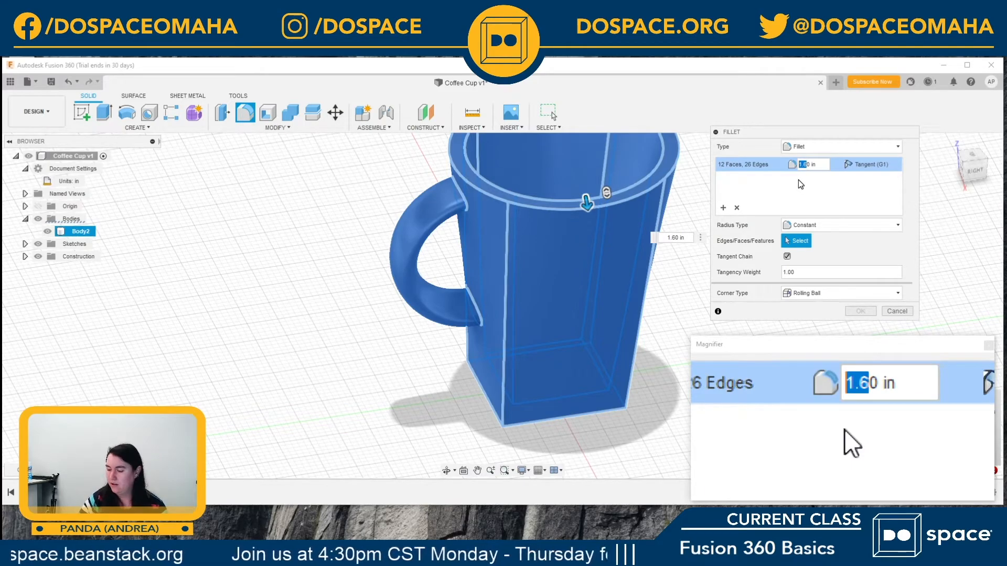
{"action": "type", "text": ".12"}
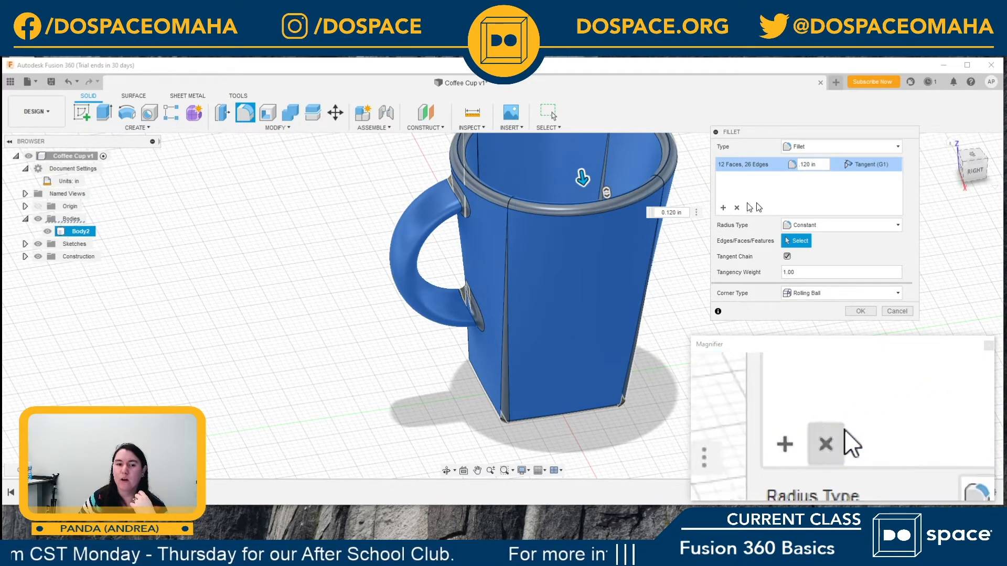
Step: Apply the 0.12 in fillet to the whole cup, and save the design with the version description User Saved
{"action": "scroll", "coordinate": [565, 250], "scroll_direction": "down", "scroll_amount": 5}
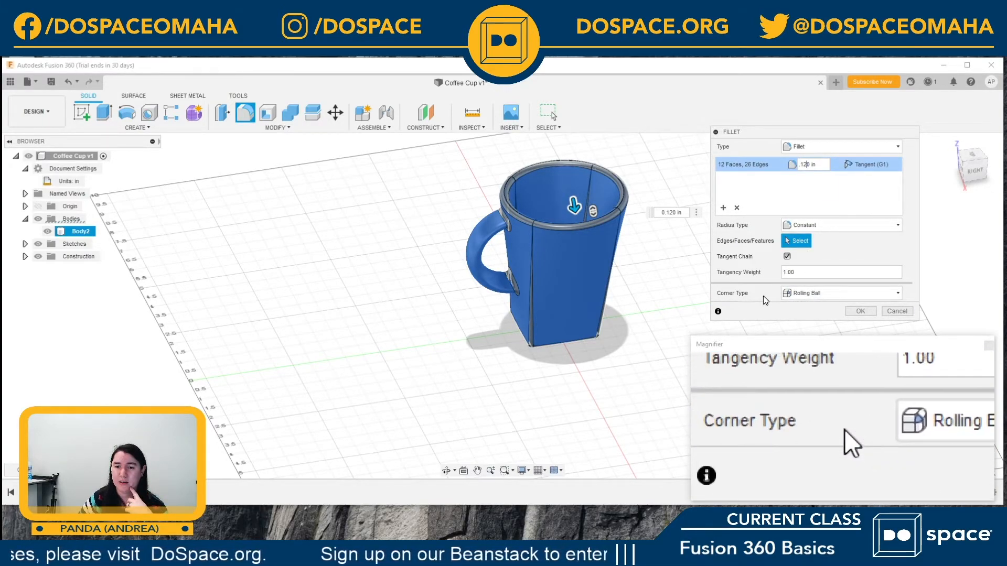
{"action": "left_click", "coordinate": [859, 312]}
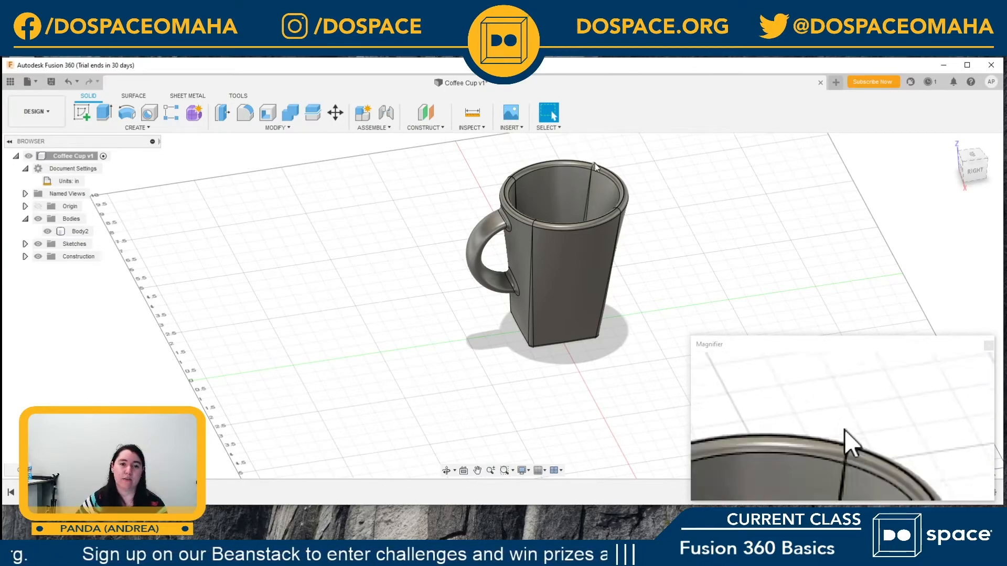
{"action": "left_click", "coordinate": [51, 82]}
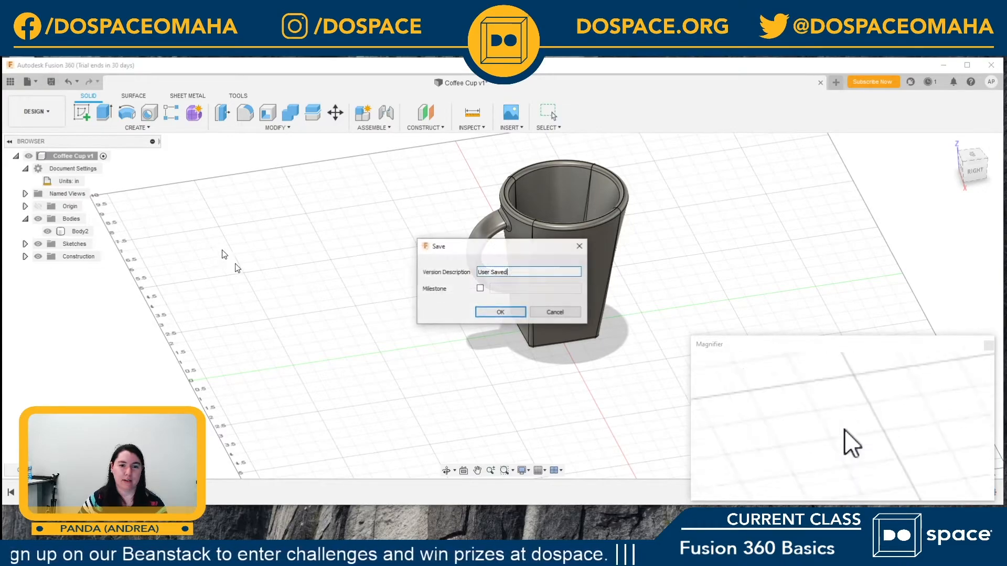
{"action": "left_click", "coordinate": [517, 313]}
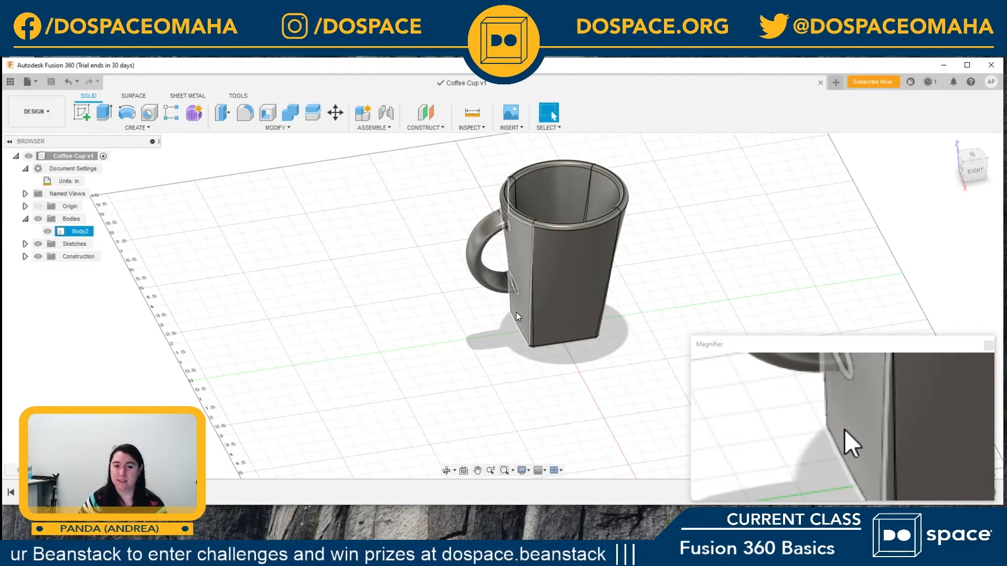
Step: Inspect the filleted cup from several sides, and shorten the program window until the design timeline is visible
{"action": "mouse_move", "coordinate": [973, 156]}
{"action": "left_mouse_down"}
{"action": "mouse_move", "coordinate": [979, 212]}
{"action": "mouse_move", "coordinate": [919, 182]}
{"action": "mouse_move", "coordinate": [904, 119]}
{"action": "mouse_move", "coordinate": [886, 109]}
{"action": "mouse_move", "coordinate": [983, 134]}
{"action": "mouse_move", "coordinate": [1004, 199]}
{"action": "mouse_move", "coordinate": [53, 223]}
{"action": "mouse_move", "coordinate": [52, 234]}
{"action": "mouse_move", "coordinate": [945, 193]}
{"action": "mouse_move", "coordinate": [894, 144]}
{"action": "mouse_move", "coordinate": [811, 155]}
{"action": "left_mouse_up"}
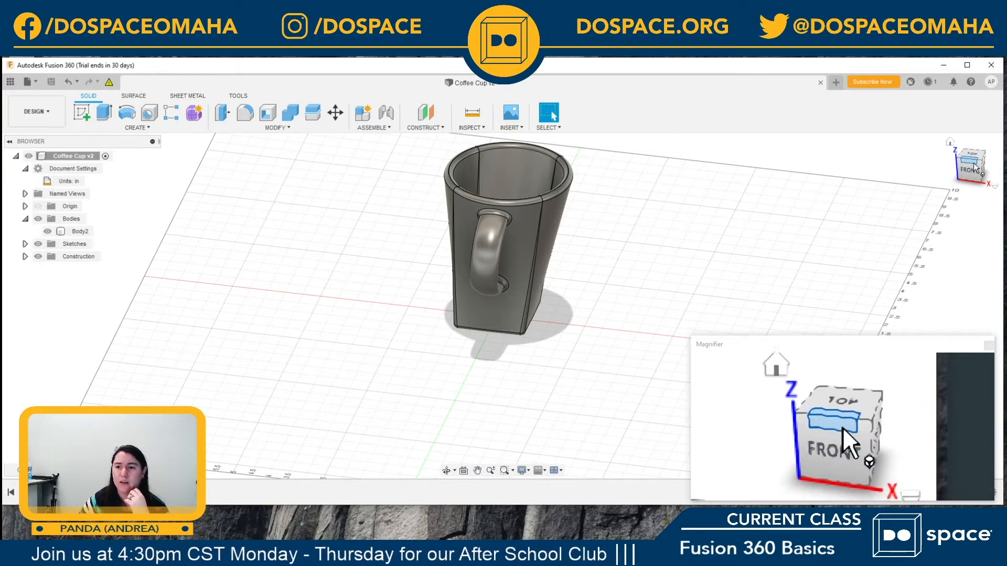
{"action": "mouse_move", "coordinate": [973, 166]}
{"action": "left_mouse_down"}
{"action": "mouse_move", "coordinate": [916, 165]}
{"action": "mouse_move", "coordinate": [879, 148]}
{"action": "left_mouse_up"}
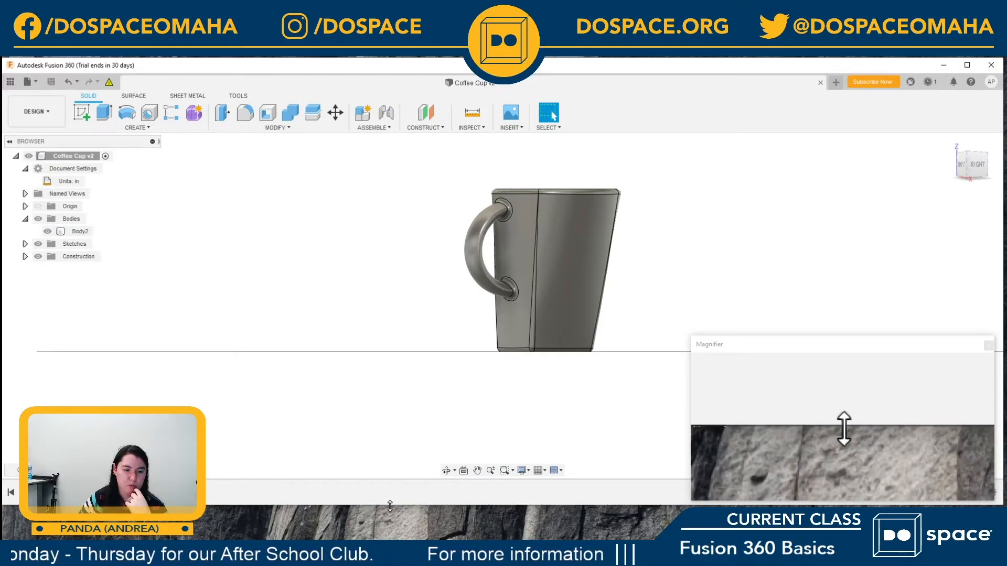
{"action": "left_click_drag", "start_coordinate": [387, 504], "coordinate": [374, 397]}
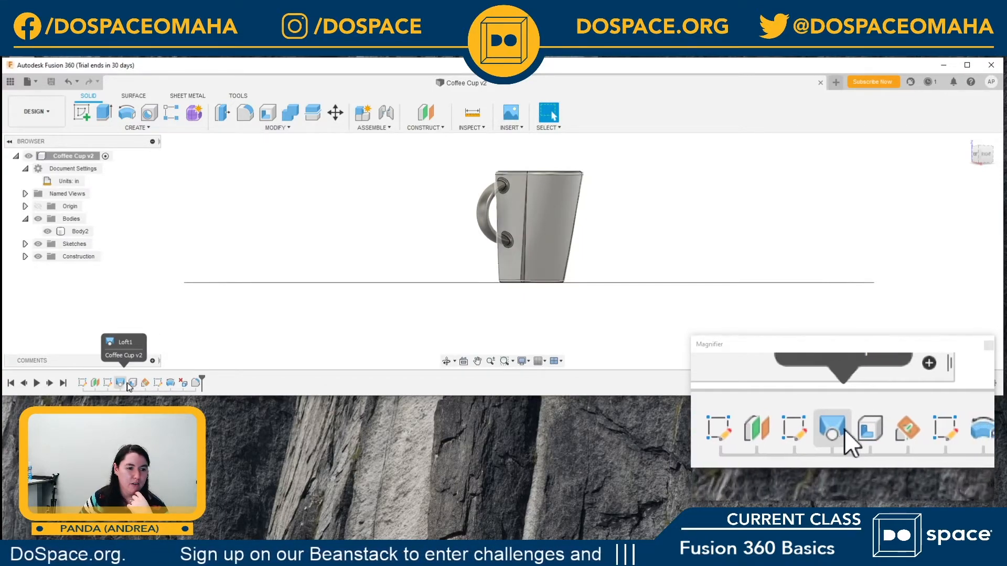
Step: Edit the handle's profile sketch from the timeline, stretch its ellipse taller by the lower point, and finish the sketch
{"action": "left_click", "coordinate": [158, 383]}
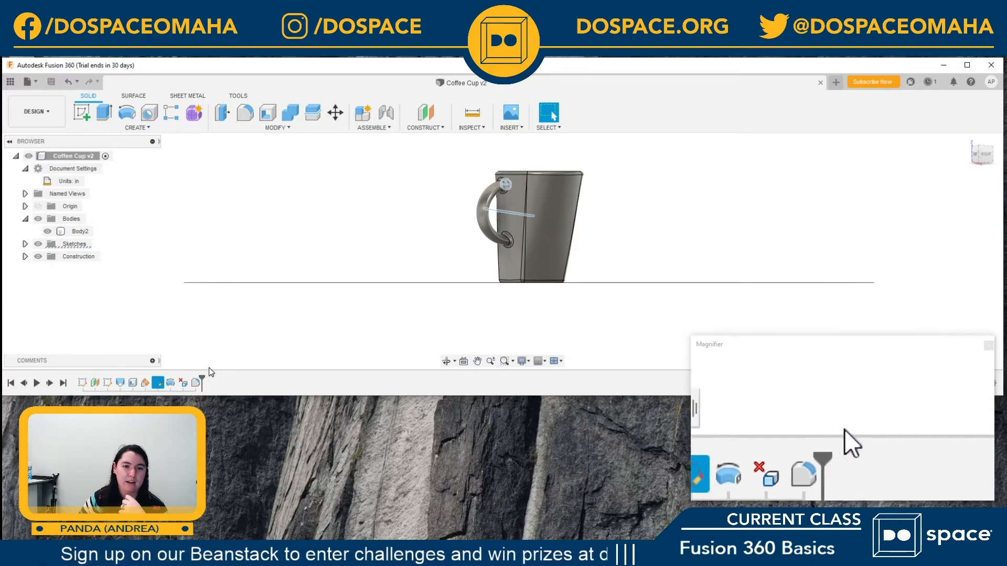
{"action": "right_click", "coordinate": [158, 384]}
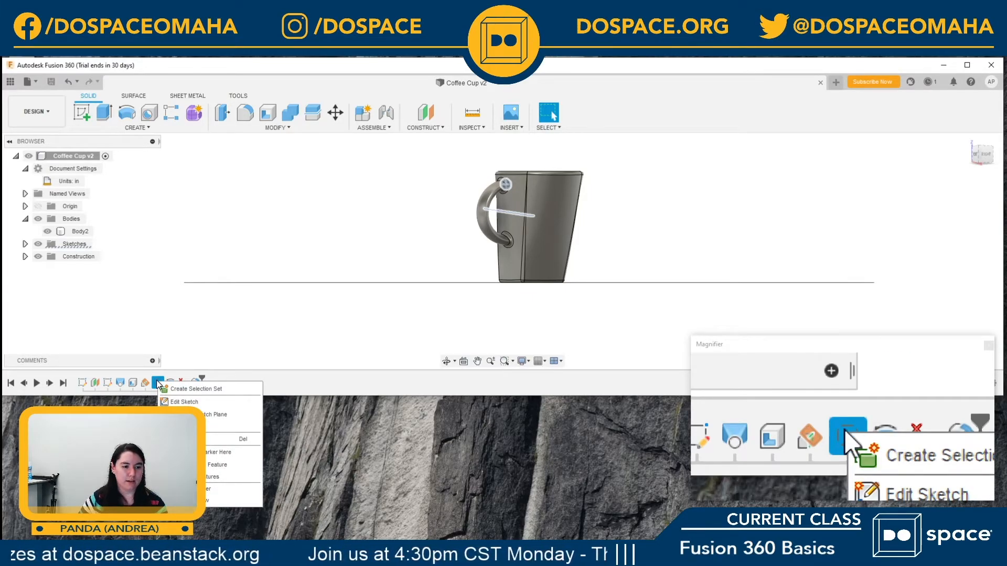
{"action": "left_click", "coordinate": [183, 402]}
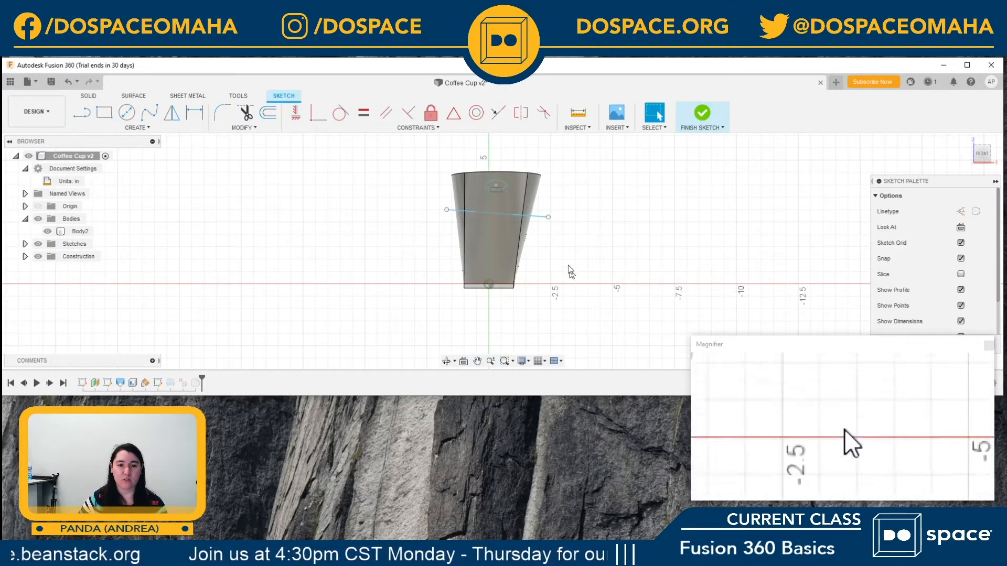
{"action": "scroll", "coordinate": [498, 185], "scroll_direction": "up", "scroll_amount": 5}
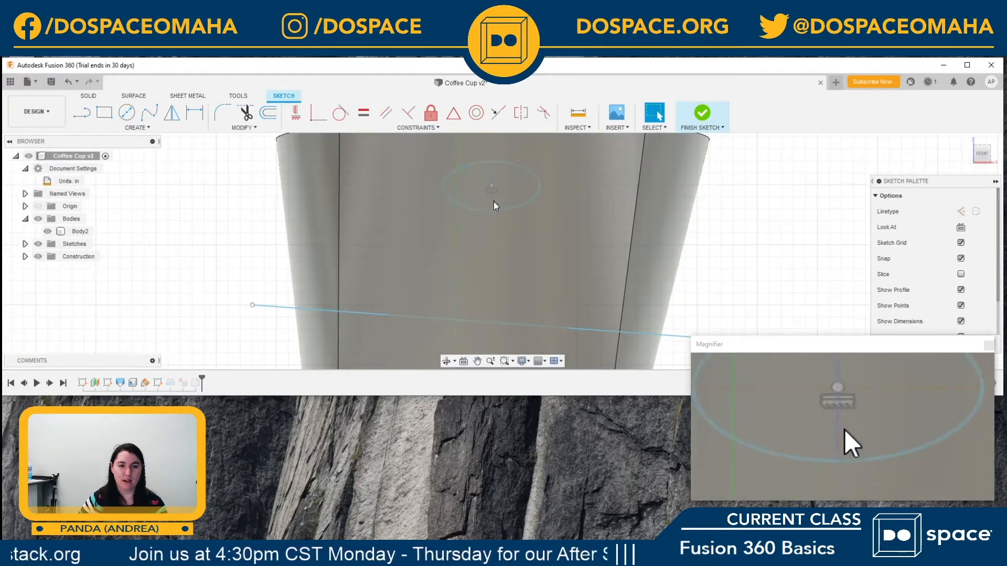
{"action": "mouse_move", "coordinate": [492, 209]}
{"action": "left_mouse_down"}
{"action": "mouse_move", "coordinate": [493, 250]}
{"action": "mouse_move", "coordinate": [491, 232]}
{"action": "left_mouse_up"}
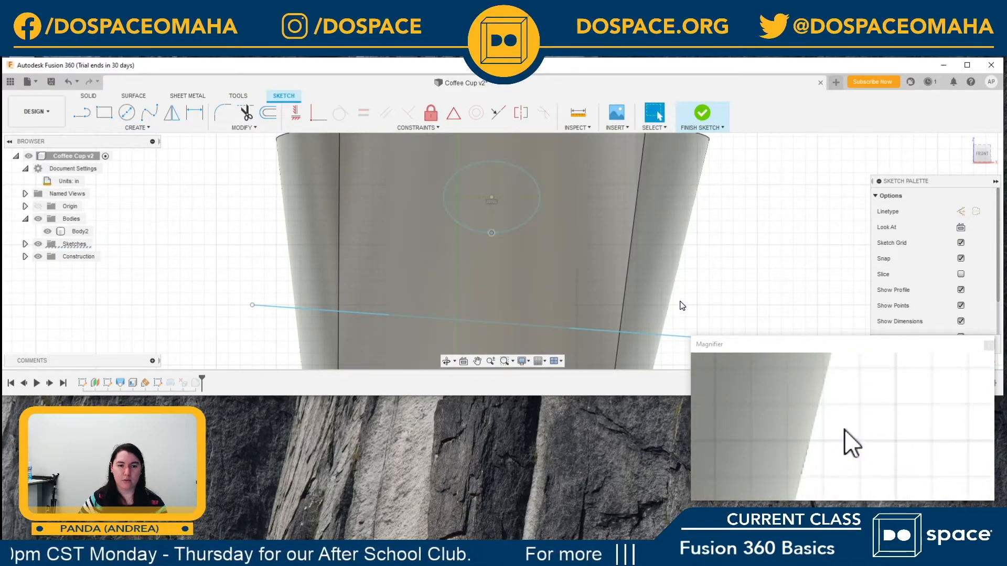
{"action": "left_click", "coordinate": [703, 113]}
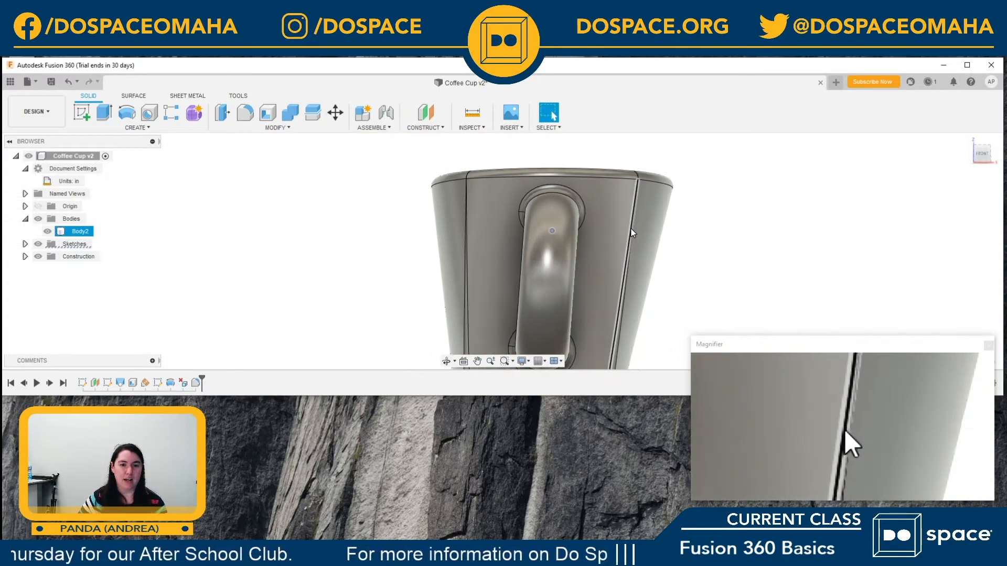
Step: Examine the reshaped handle and the places where it joins the cup from several angles
{"action": "middle_click_drag", "start_coordinate": [715, 222], "coordinate": [656, 213]}
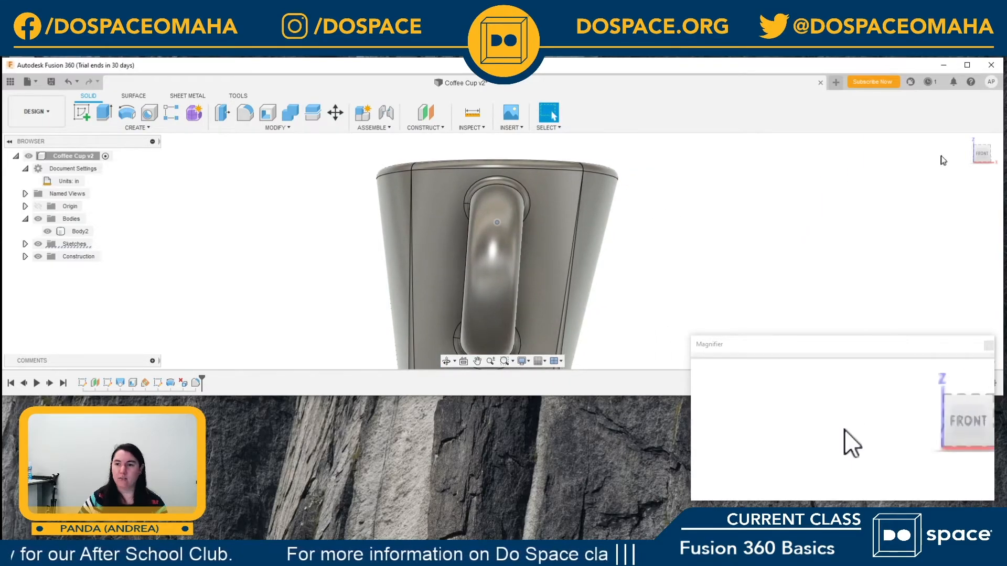
{"action": "left_click_drag", "start_coordinate": [980, 153], "coordinate": [960, 158]}
{"action": "left_click", "coordinate": [501, 323]}
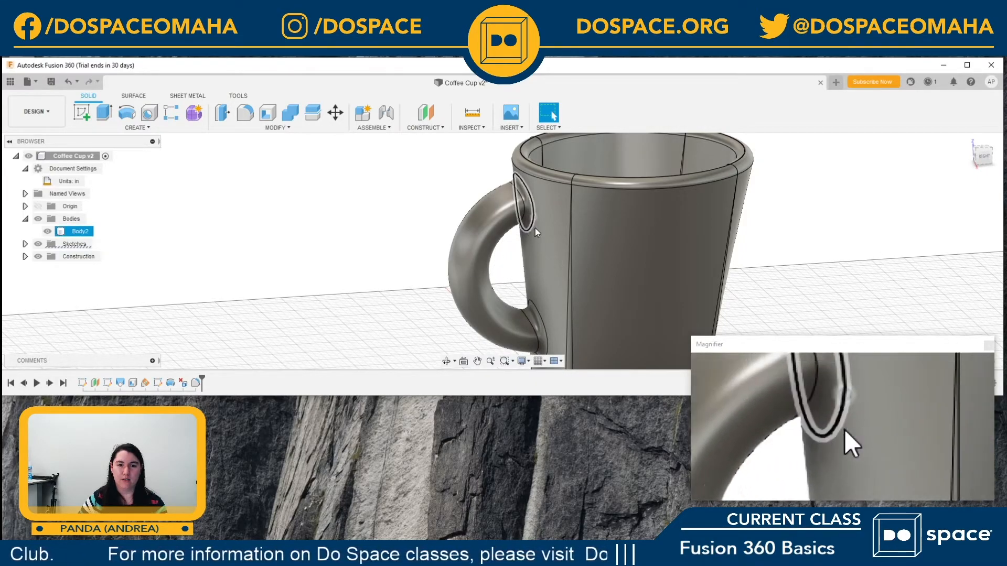
{"action": "left_click", "coordinate": [773, 213]}
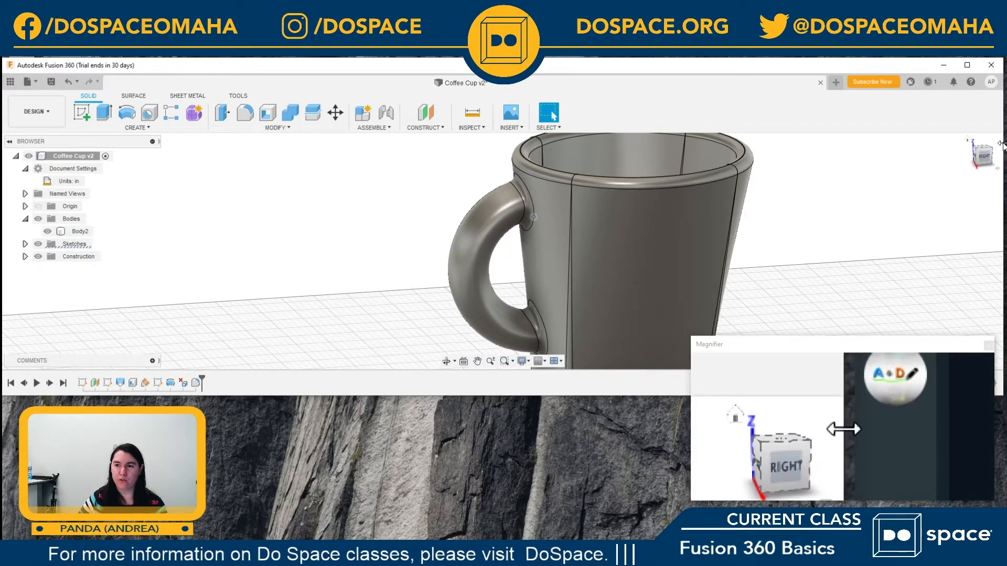
{"action": "mouse_move", "coordinate": [984, 160]}
{"action": "left_mouse_down"}
{"action": "mouse_move", "coordinate": [990, 176]}
{"action": "mouse_move", "coordinate": [976, 160]}
{"action": "mouse_move", "coordinate": [982, 146]}
{"action": "left_mouse_up"}
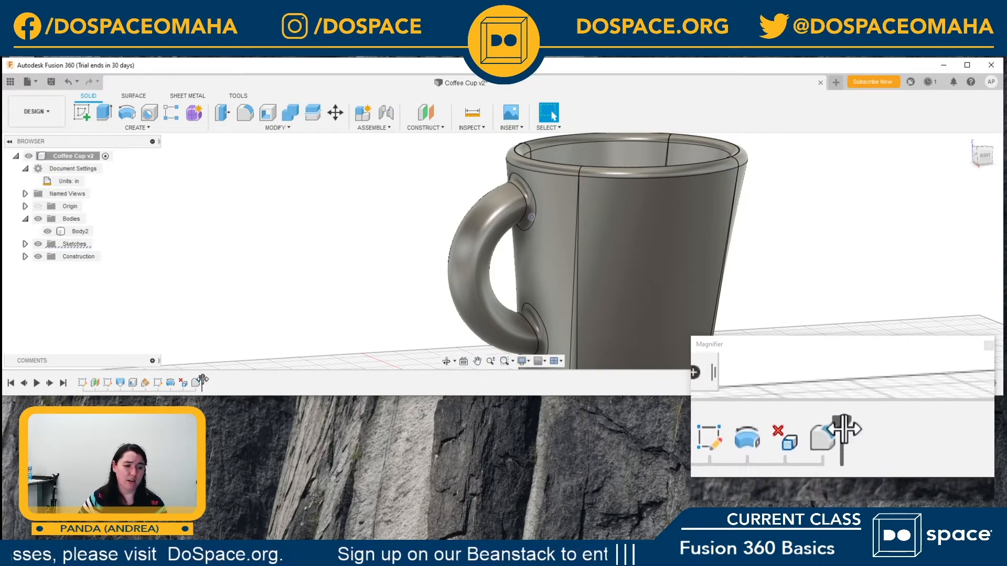
{"action": "mouse_move", "coordinate": [201, 379]}
{"action": "left_mouse_down"}
{"action": "mouse_move", "coordinate": [113, 378]}
{"action": "mouse_move", "coordinate": [210, 382]}
{"action": "left_mouse_up"}
{"action": "scroll", "coordinate": [663, 262], "scroll_direction": "down", "scroll_amount": 5}
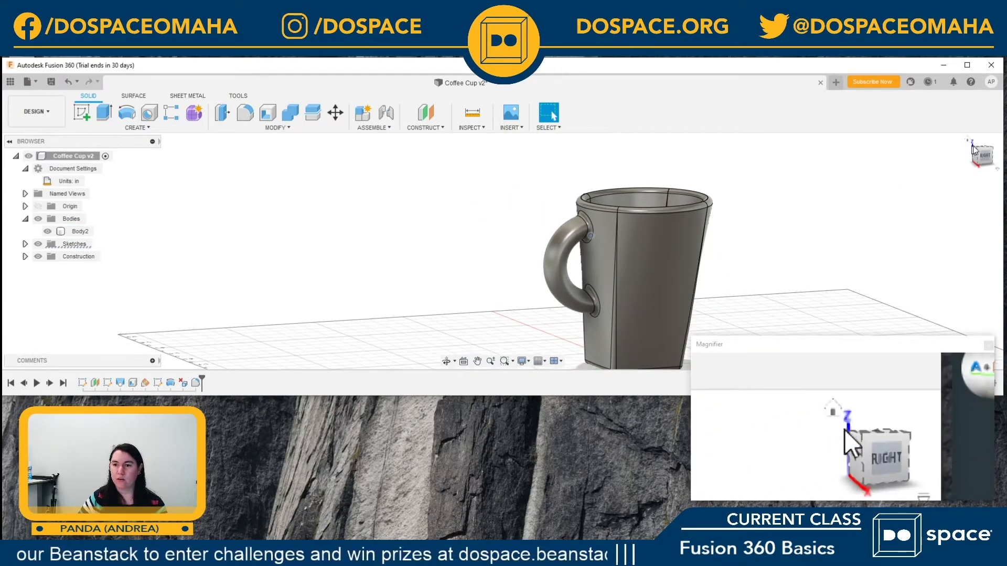
{"action": "left_click_drag", "start_coordinate": [985, 151], "coordinate": [989, 160]}
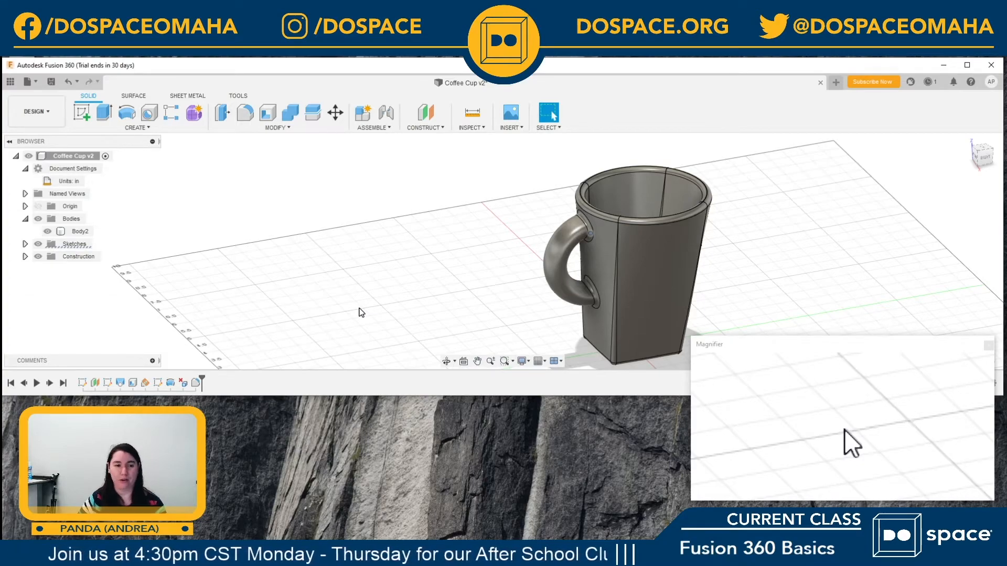
Step: Save the cup with the thicker handle as a new version described as User Saved
{"action": "left_click", "coordinate": [477, 361]}
{"action": "left_click_drag", "start_coordinate": [652, 252], "coordinate": [483, 237]}
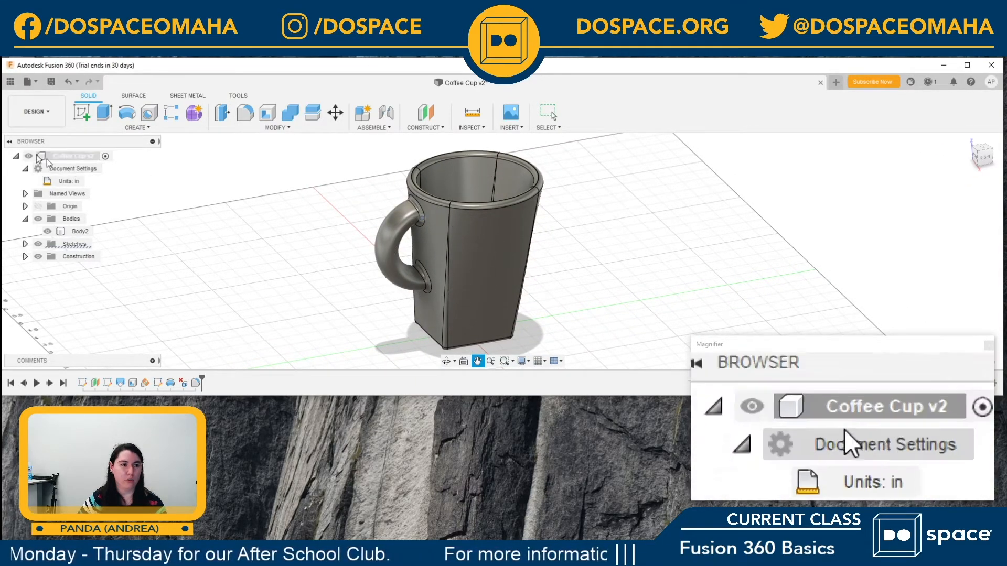
{"action": "left_click", "coordinate": [51, 82]}
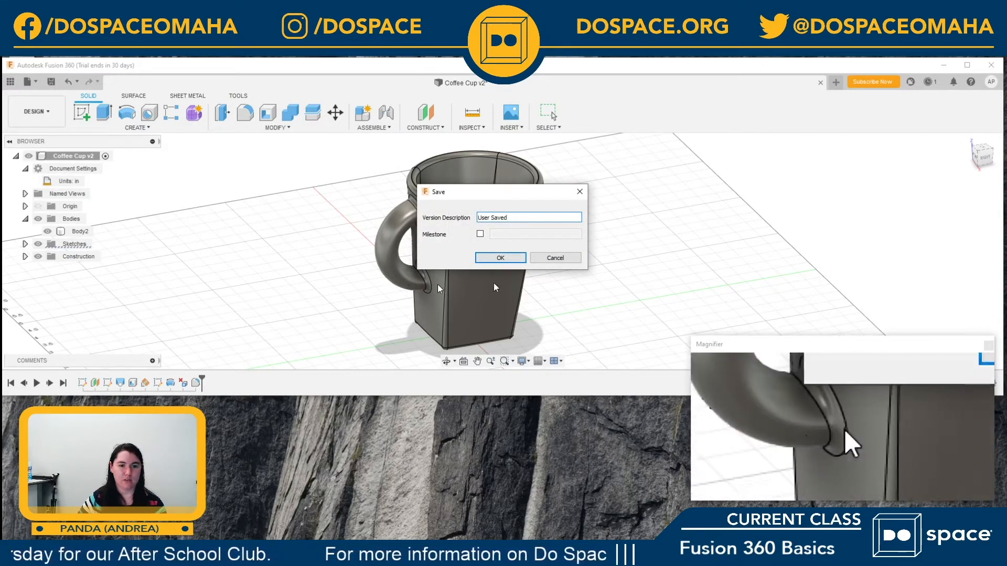
{"action": "left_click", "coordinate": [506, 262]}
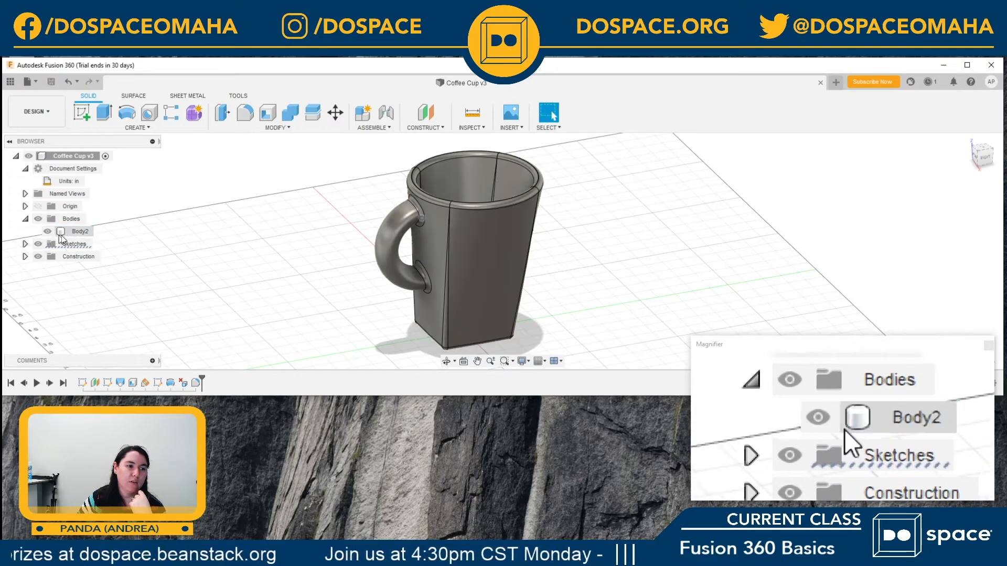
Step: Start exporting the cup body as an STL file in Binary format with Medium refinement
{"action": "left_click", "coordinate": [76, 232]}
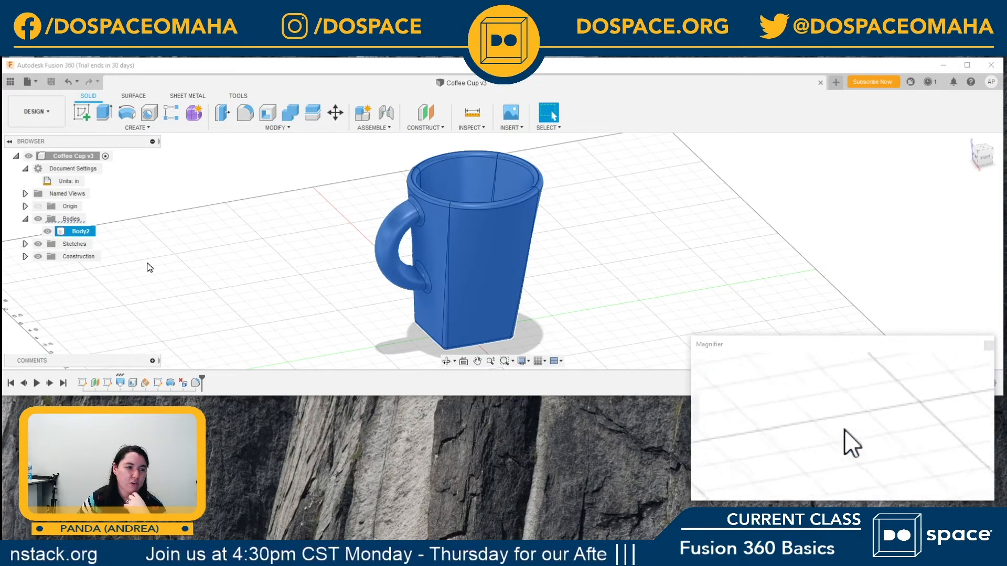
{"action": "right_click", "coordinate": [82, 235]}
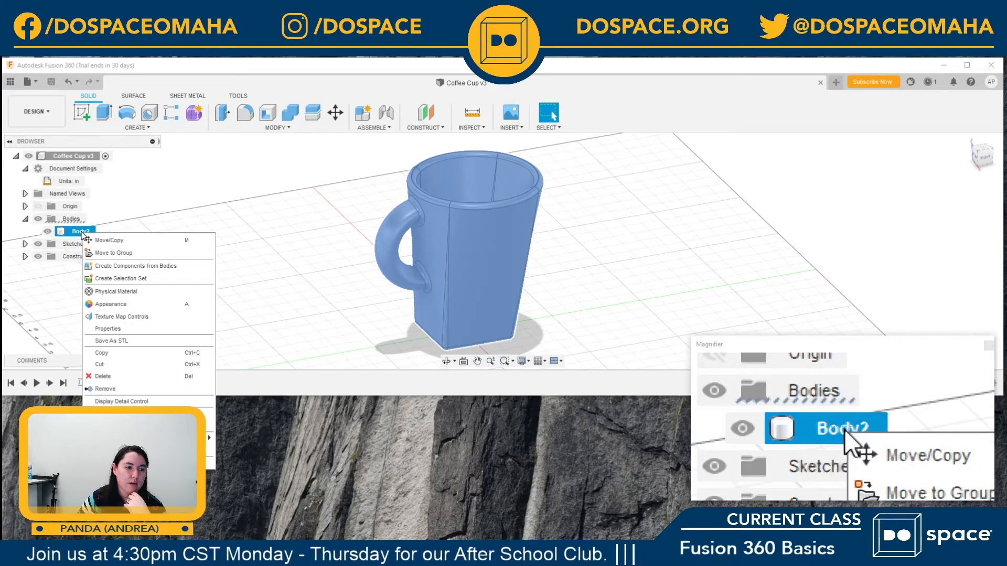
{"action": "left_click", "coordinate": [117, 341]}
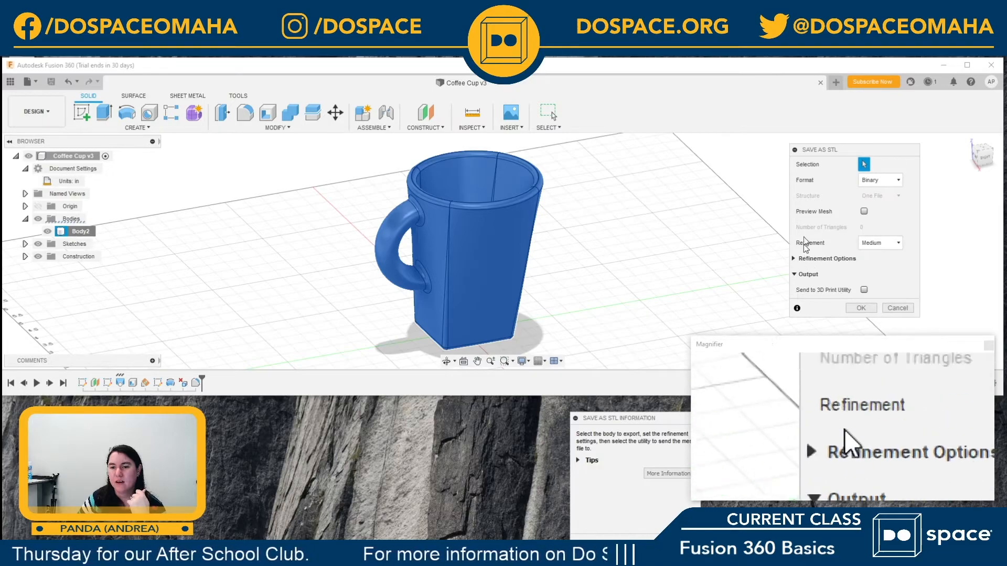
{"action": "left_click", "coordinate": [855, 309]}
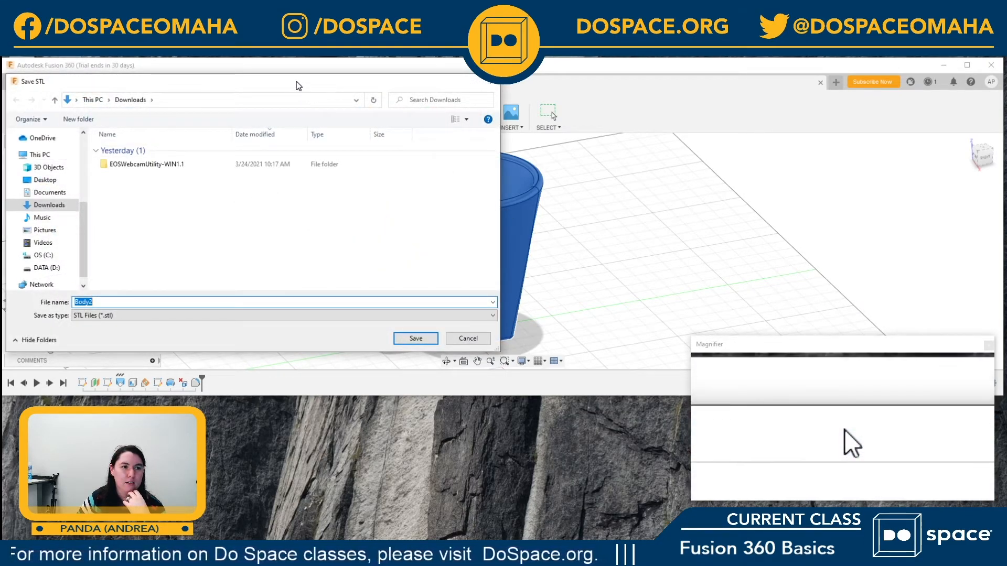
Step: Save the STL file to the Desktop folder under the name pandas coffee cup
{"action": "left_click_drag", "start_coordinate": [297, 86], "coordinate": [605, 77]}
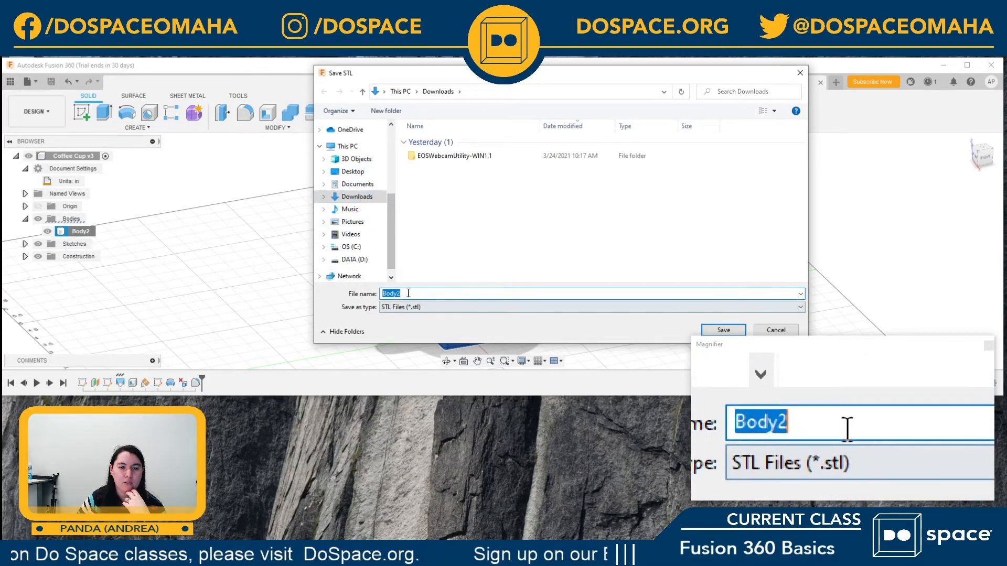
{"action": "left_click", "coordinate": [354, 172]}
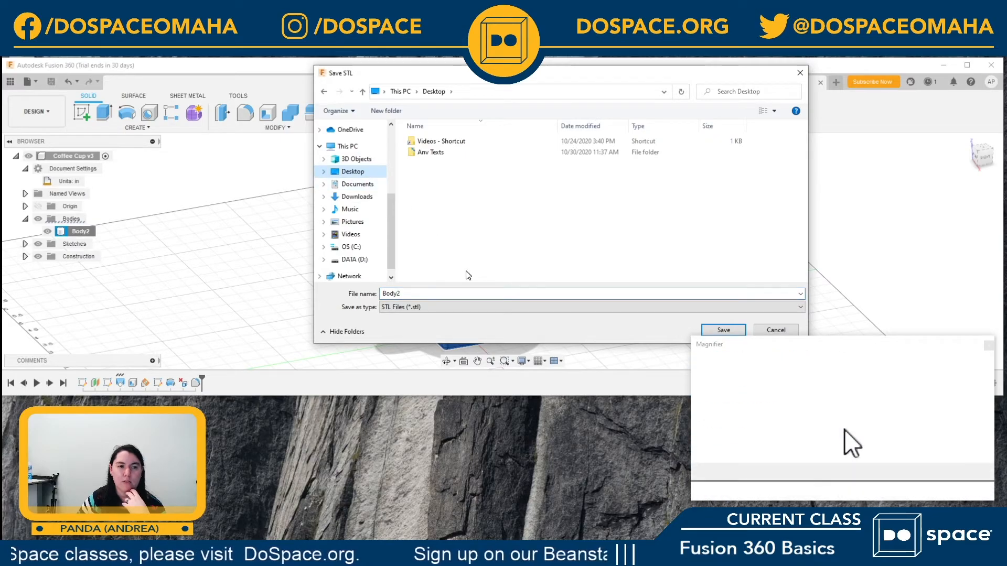
{"action": "double_click", "coordinate": [398, 294]}
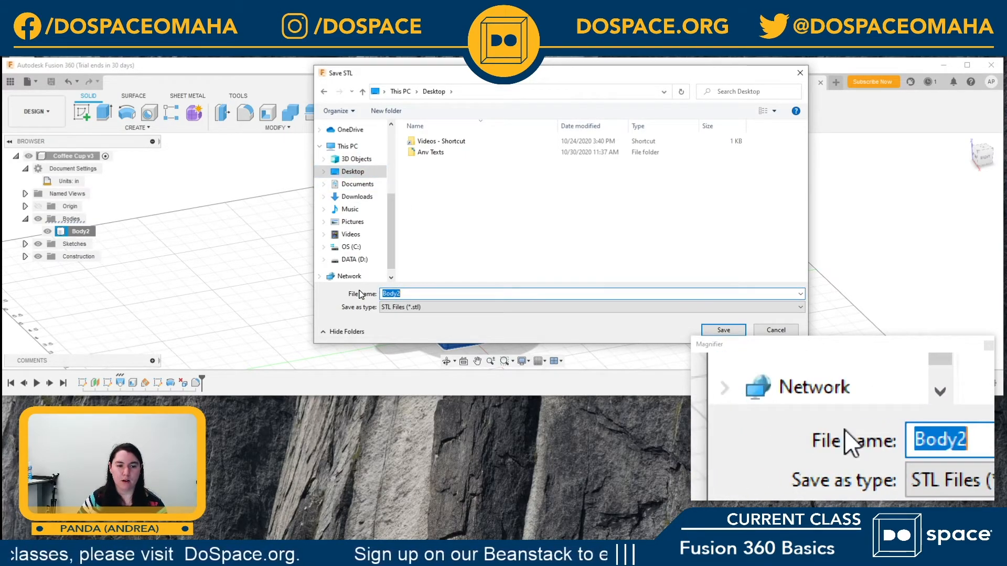
{"action": "type", "text": "p"}
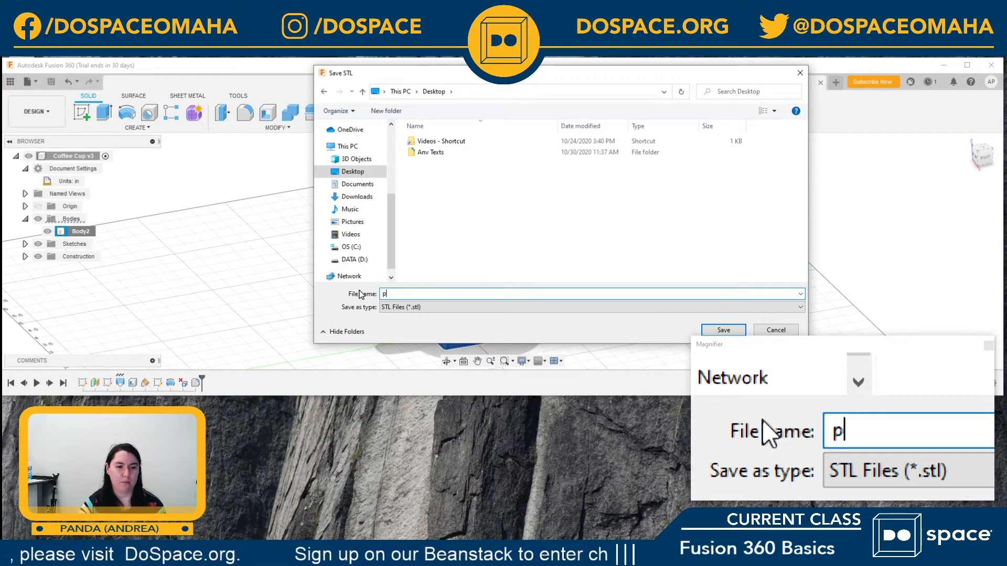
{"action": "type", "text": "andas cof"}
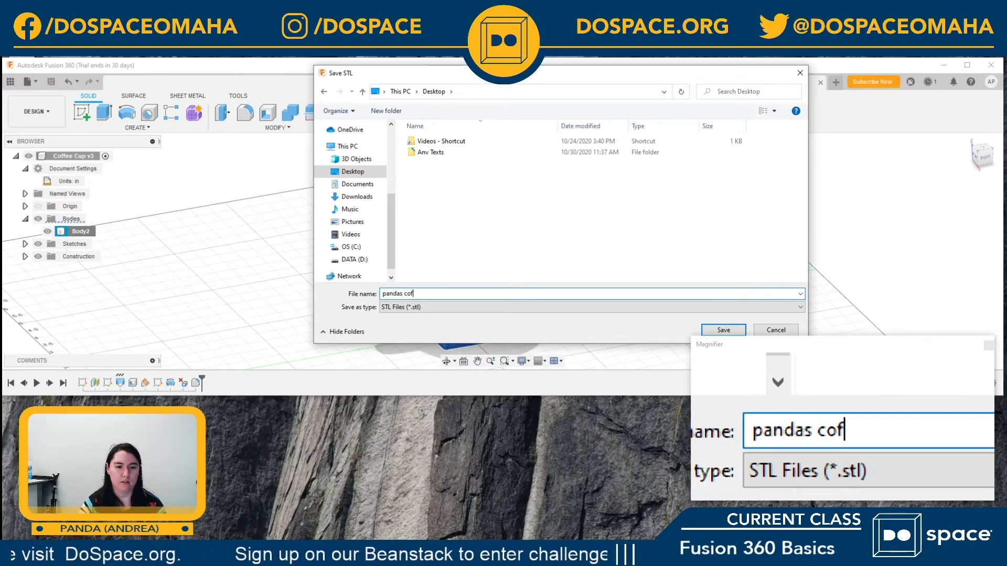
{"action": "type", "text": "fee cup"}
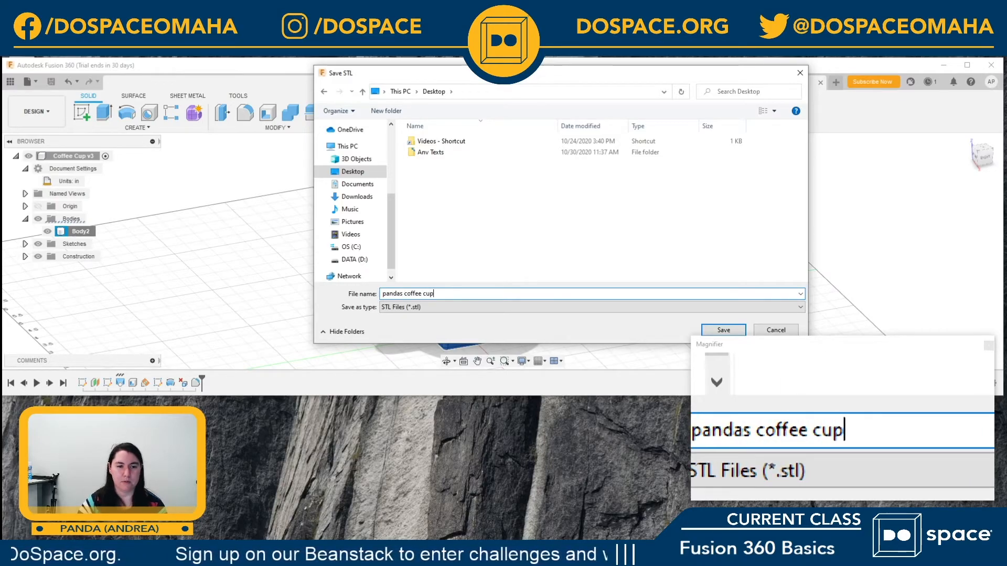
{"action": "left_click", "coordinate": [723, 331]}
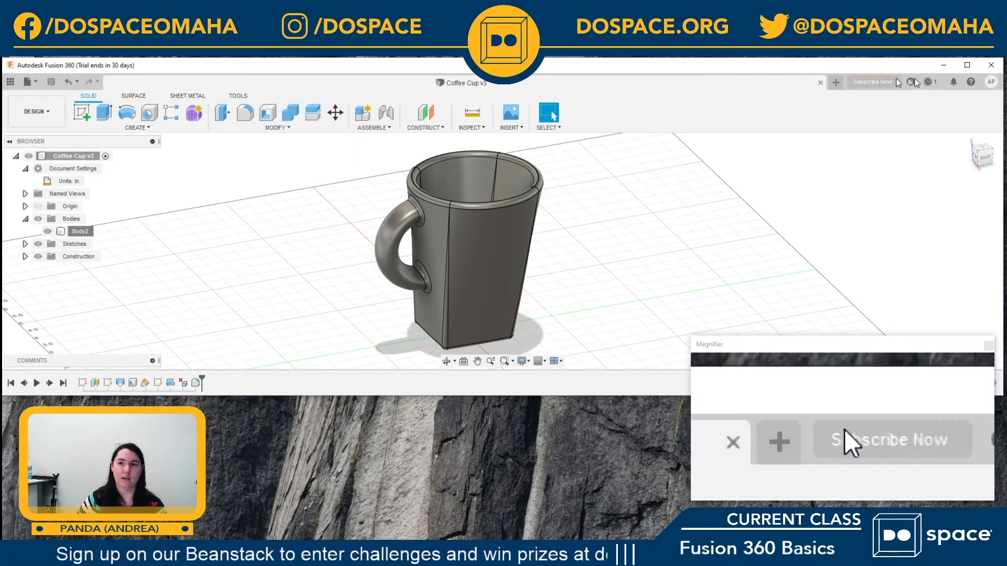
Step: Minimise the modelling window and move the exported STL file's icon to an open area of the desktop
{"action": "left_click", "coordinate": [938, 67]}
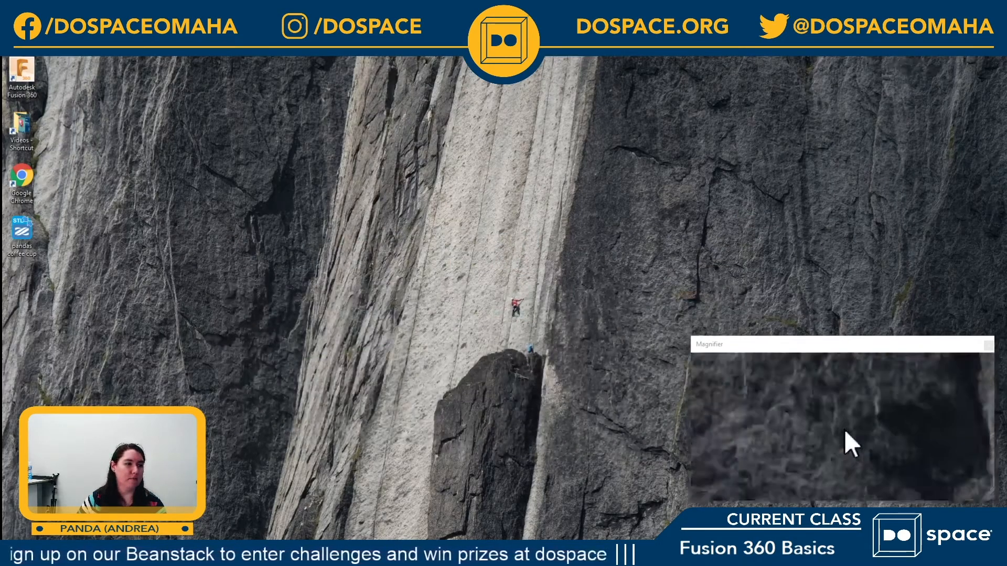
{"action": "left_click_drag", "start_coordinate": [22, 233], "coordinate": [419, 195]}
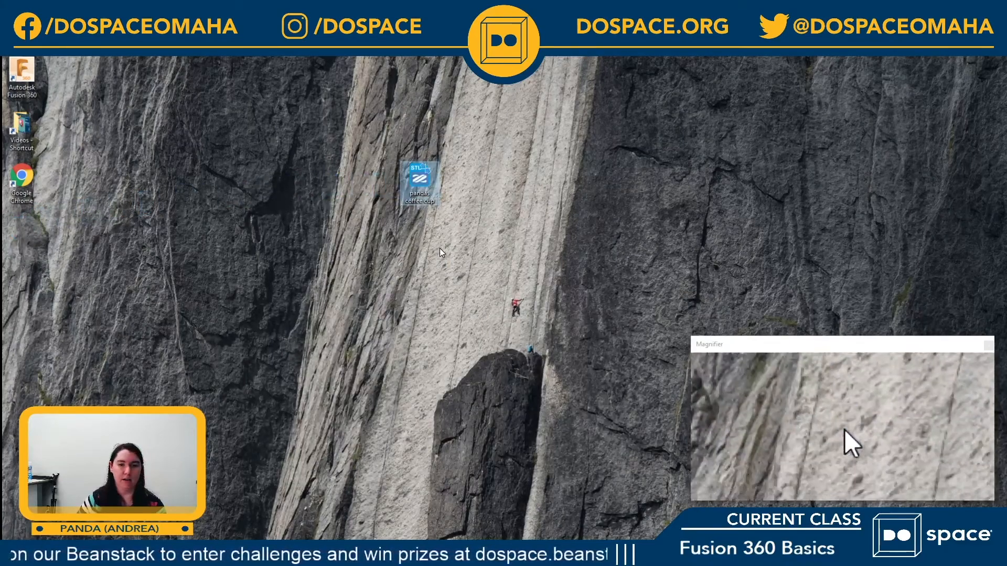
Step: Open the exported STL file from the desktop in 3D Viewer, inspect the cup from different angles, and minimise the viewer
{"action": "double_click", "coordinate": [422, 197]}
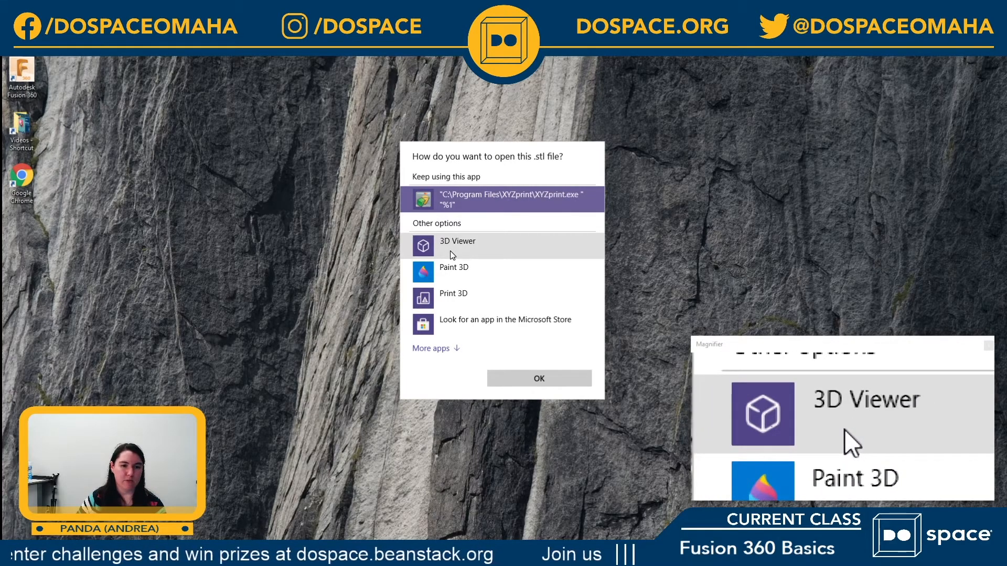
{"action": "left_click", "coordinate": [453, 256]}
{"action": "left_click", "coordinate": [546, 376]}
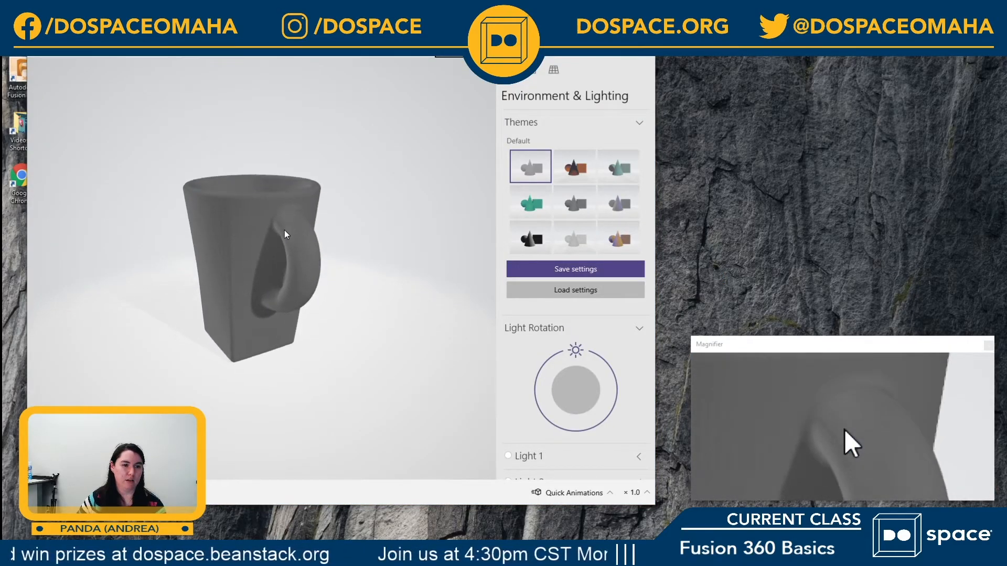
{"action": "left_click_drag", "start_coordinate": [284, 231], "coordinate": [474, 312]}
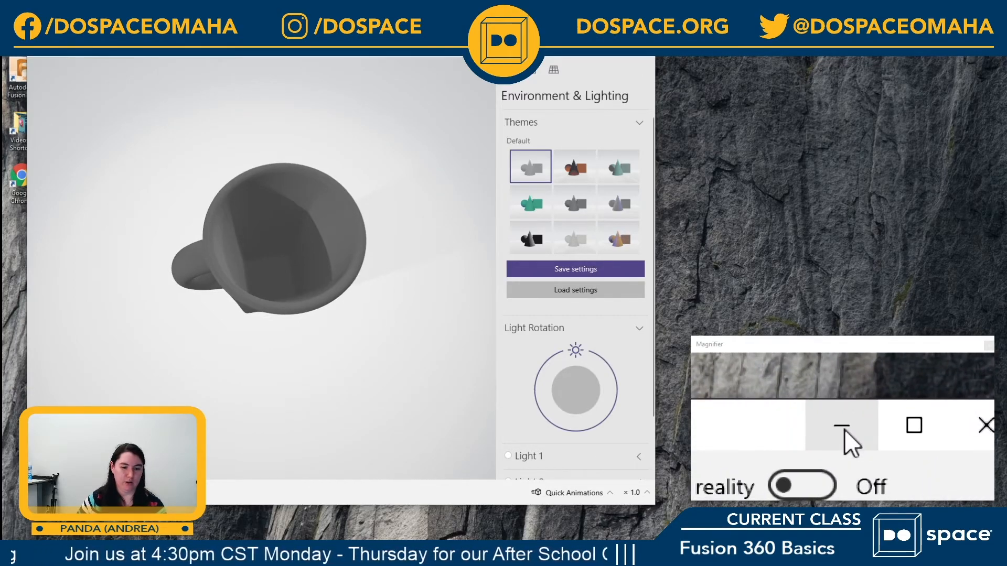
{"action": "left_click", "coordinate": [595, 47]}
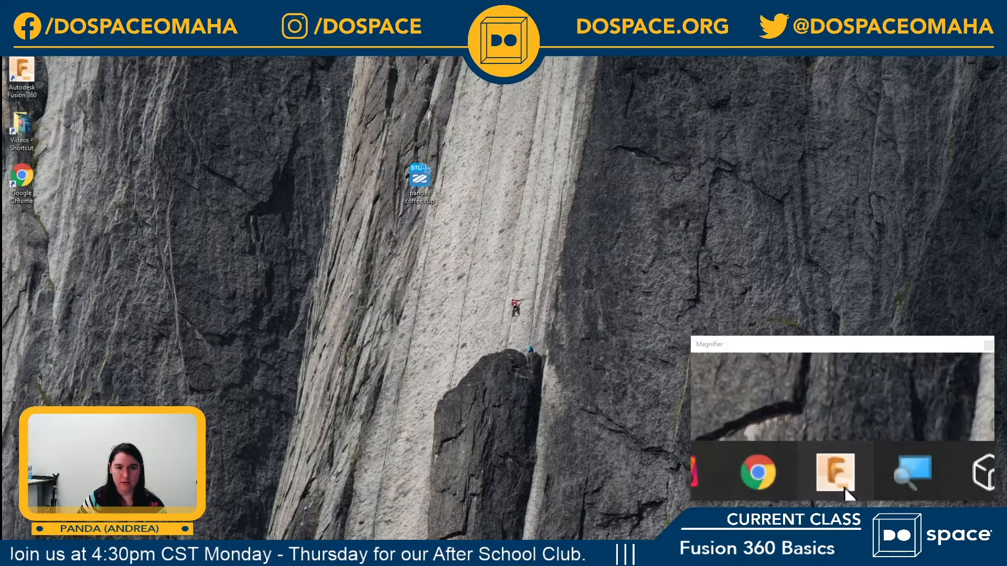
Step: Switch back to Fusion 360, export the Coffee Cup v3 design to the Desktop as a SketchUp file (*.skp), and dismiss the job status
{"action": "left_click", "coordinate": [845, 487]}
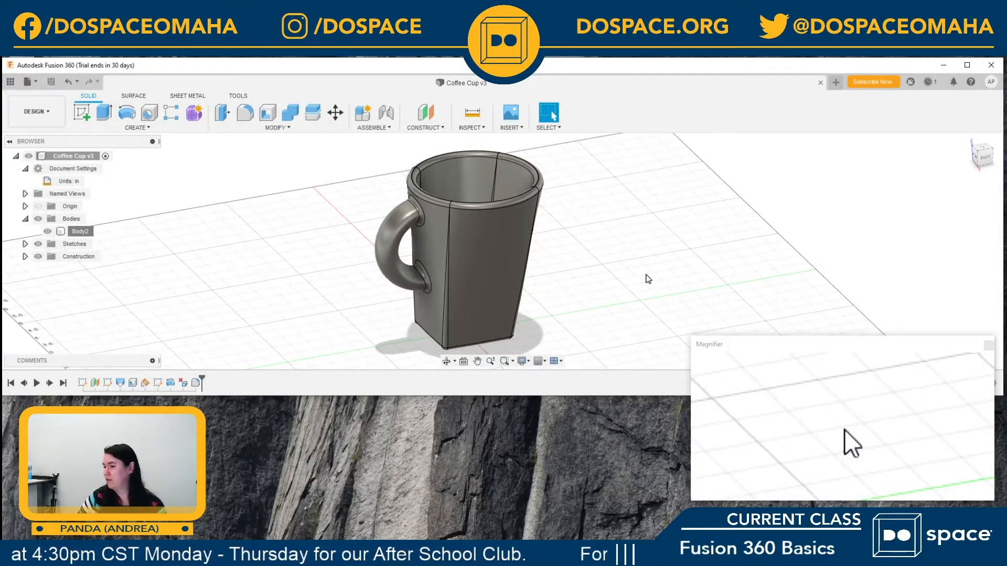
{"action": "left_click", "coordinate": [27, 81]}
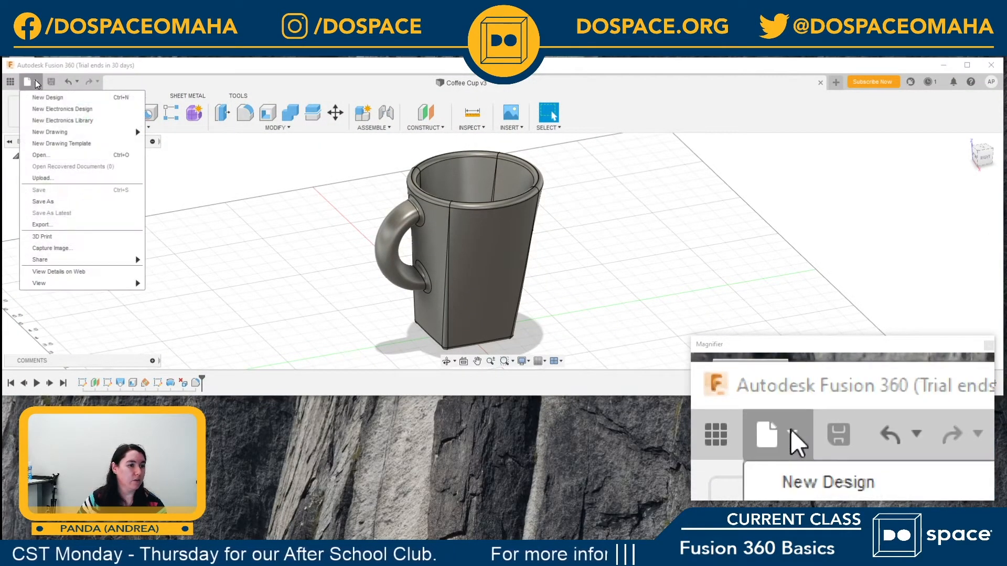
{"action": "left_click", "coordinate": [36, 224]}
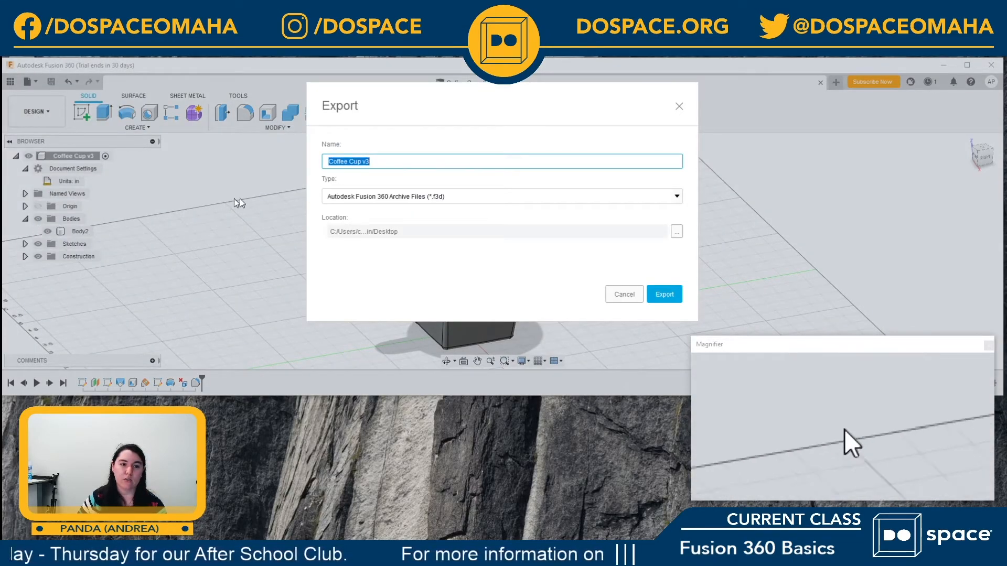
{"action": "left_click", "coordinate": [499, 197]}
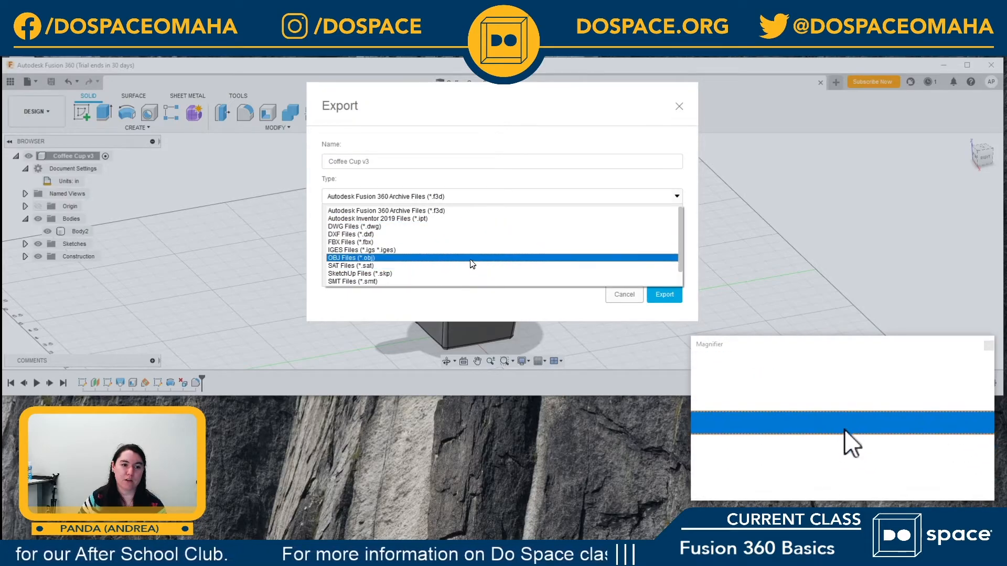
{"action": "scroll", "coordinate": [471, 261], "scroll_direction": "down", "scroll_amount": 1}
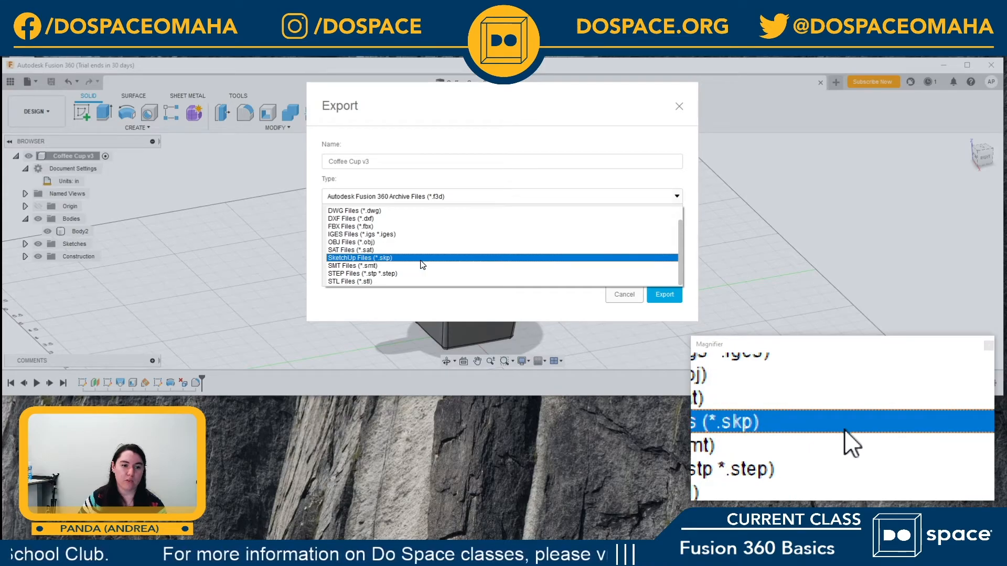
{"action": "scroll", "coordinate": [414, 267], "scroll_direction": "up", "scroll_amount": 1}
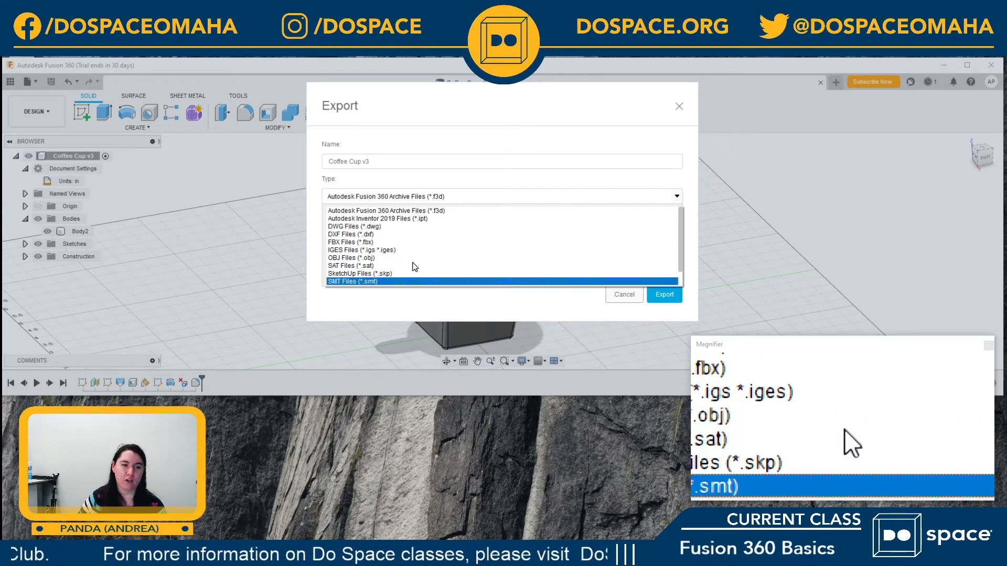
{"action": "scroll", "coordinate": [394, 283], "scroll_direction": "down", "scroll_amount": 1}
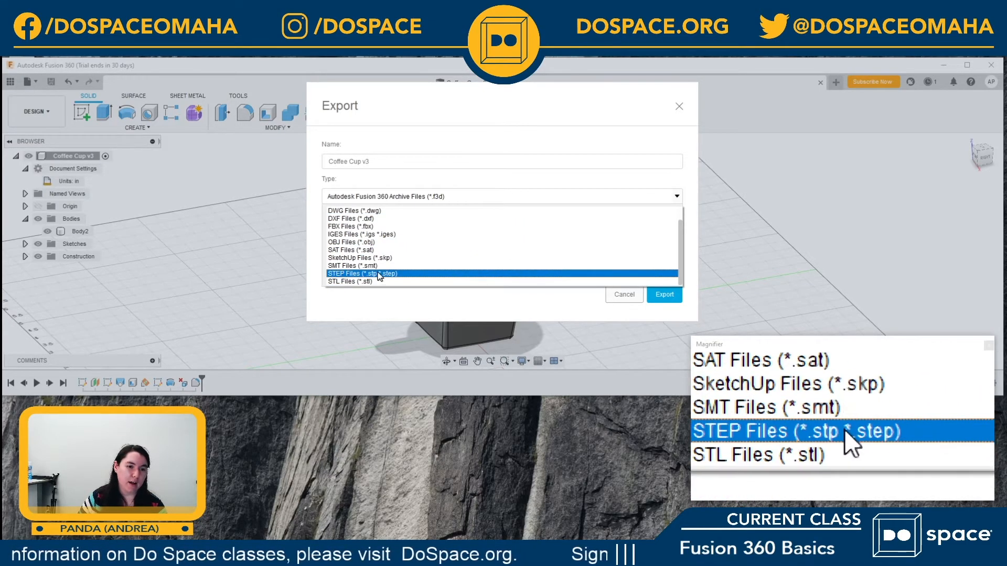
{"action": "left_click", "coordinate": [347, 258]}
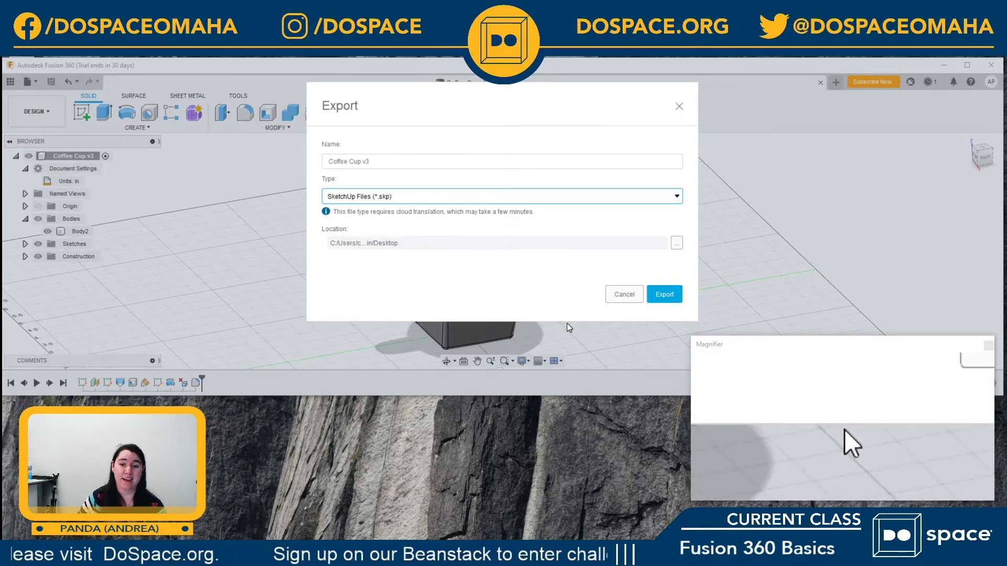
{"action": "left_click", "coordinate": [662, 294]}
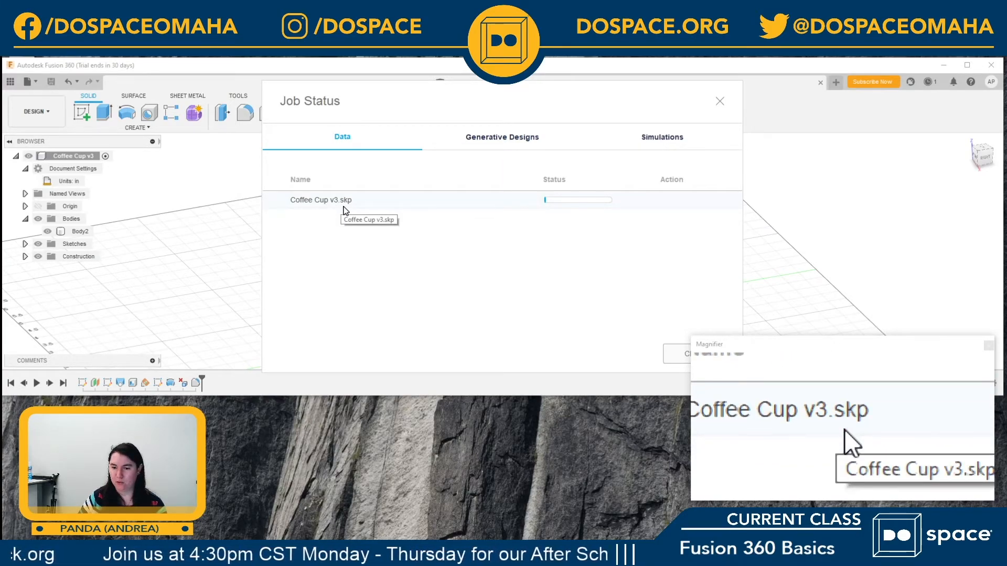
{"action": "left_click", "coordinate": [675, 355]}
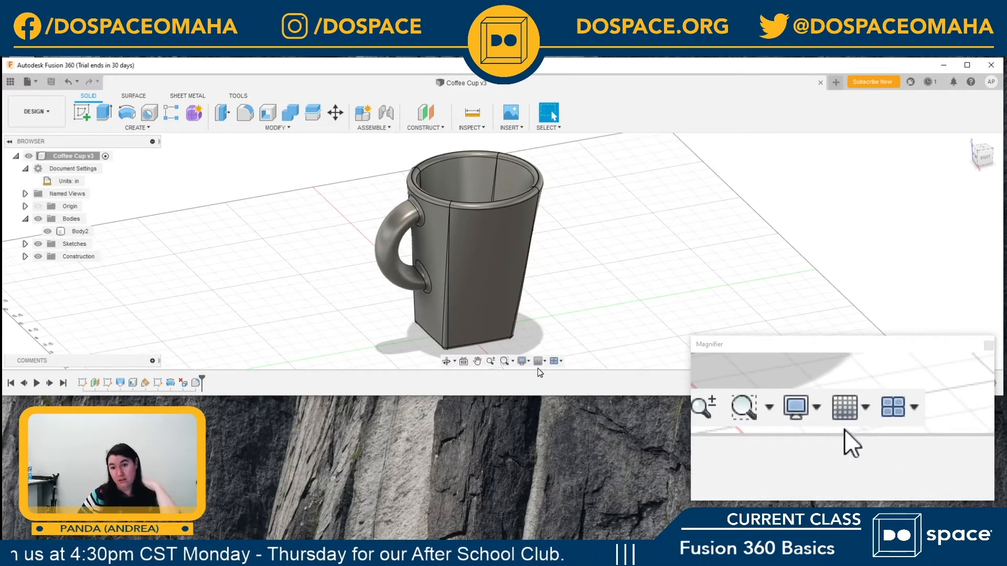
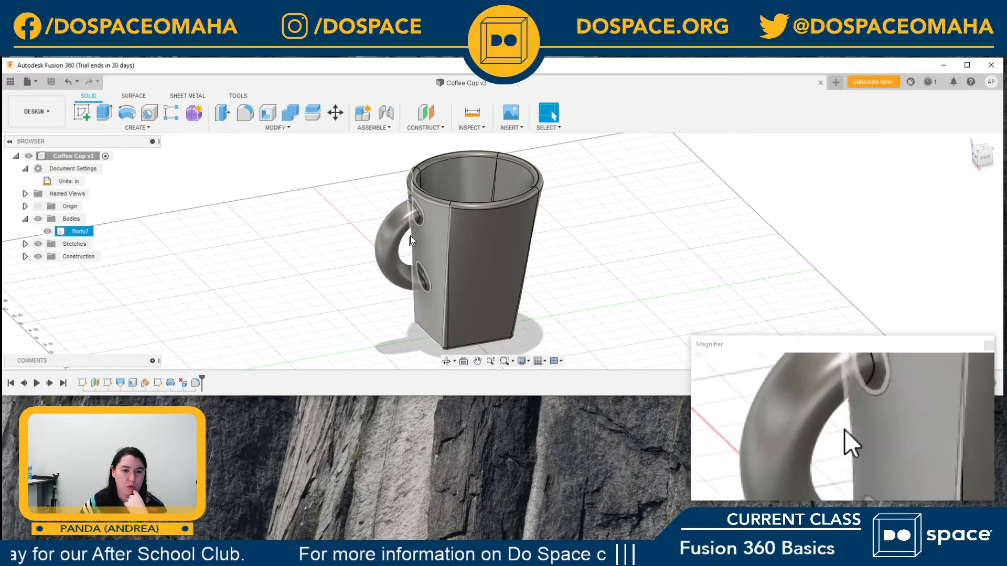
Step: Roll the timeline back to just after the handle sketch, before the revolve, and open that sketch for editing
{"action": "middle_click_drag", "start_coordinate": [620, 258], "coordinate": [629, 233]}
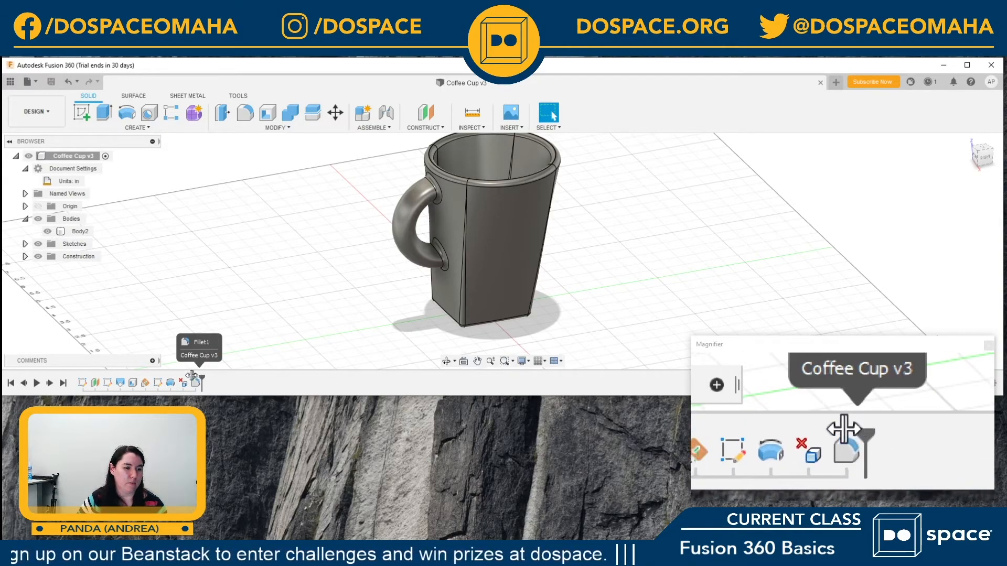
{"action": "left_click_drag", "start_coordinate": [202, 380], "coordinate": [162, 376]}
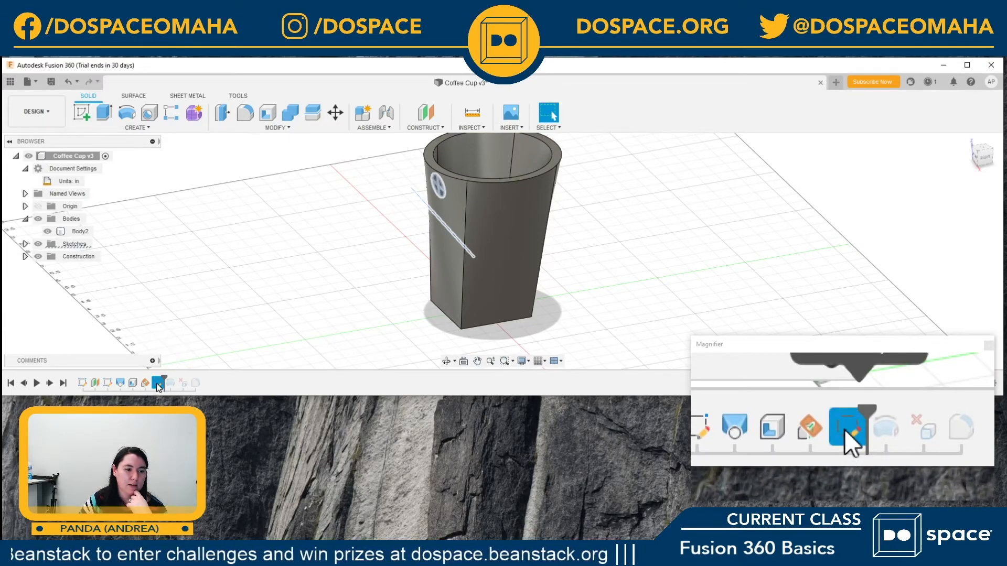
{"action": "right_click", "coordinate": [157, 386]}
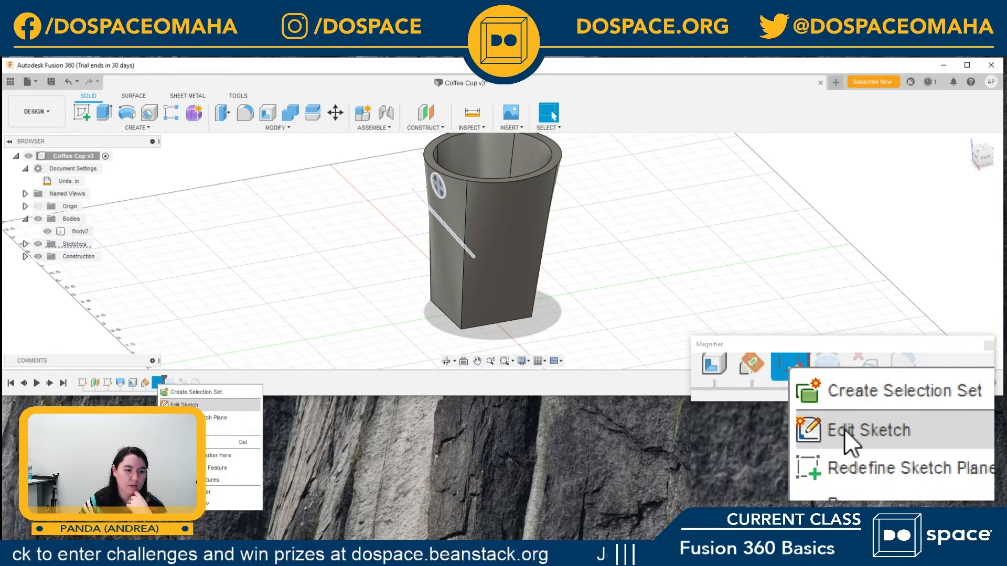
{"action": "left_click", "coordinate": [174, 404]}
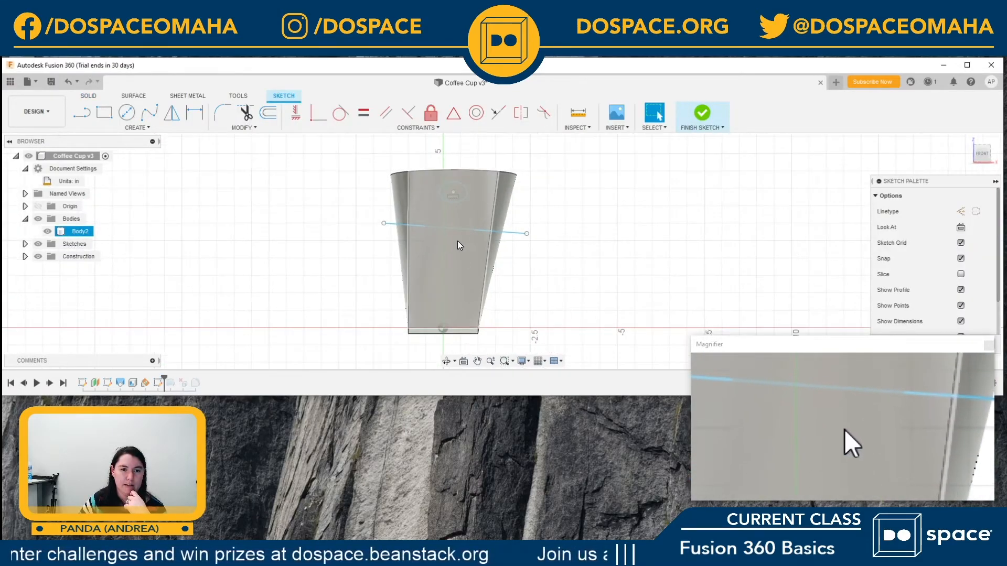
Step: Move the handle sketch line's endpoints so it runs from the circle's centre down towards the cup's base, and finish the sketch
{"action": "scroll", "coordinate": [457, 241], "scroll_direction": "up", "scroll_amount": 5}
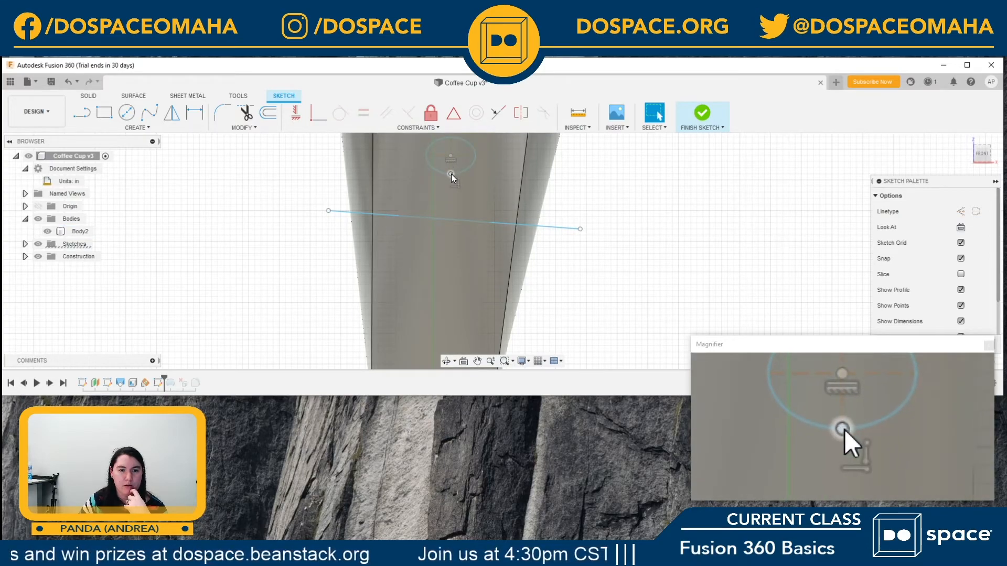
{"action": "scroll", "coordinate": [533, 239], "scroll_direction": "down", "scroll_amount": 2}
{"action": "scroll", "coordinate": [534, 241], "scroll_direction": "down", "scroll_amount": 2}
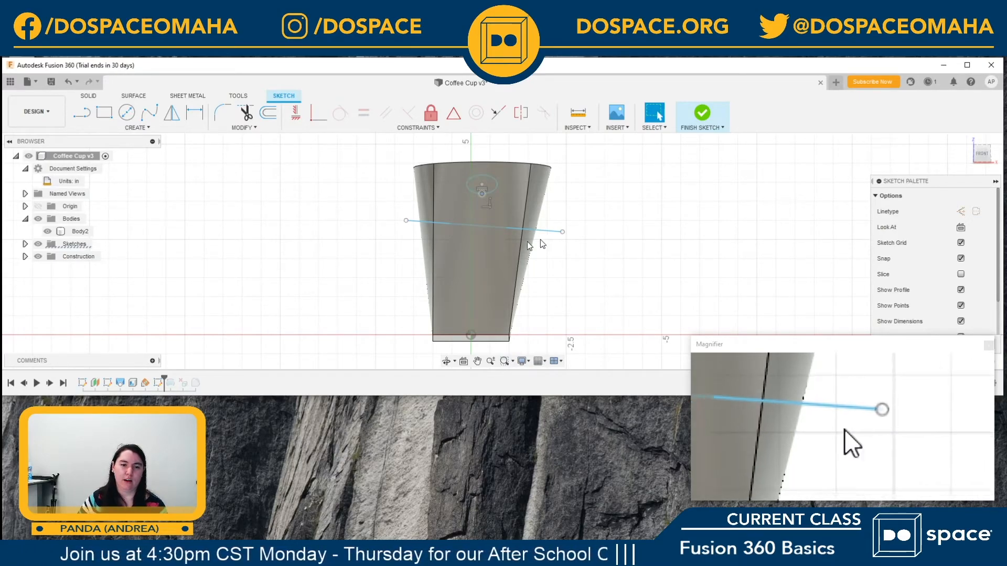
{"action": "left_click", "coordinate": [481, 226]}
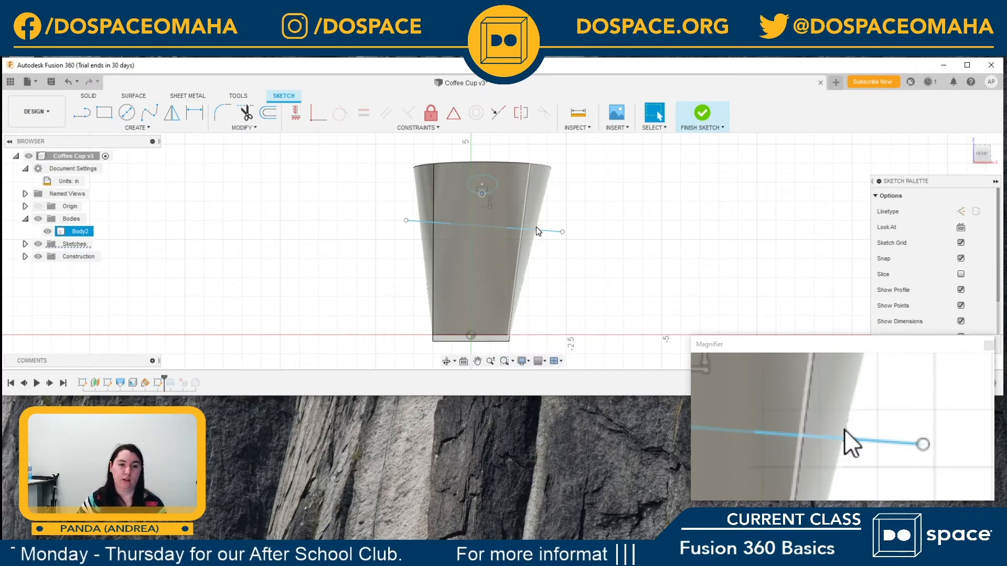
{"action": "left_click_drag", "start_coordinate": [562, 231], "coordinate": [477, 311]}
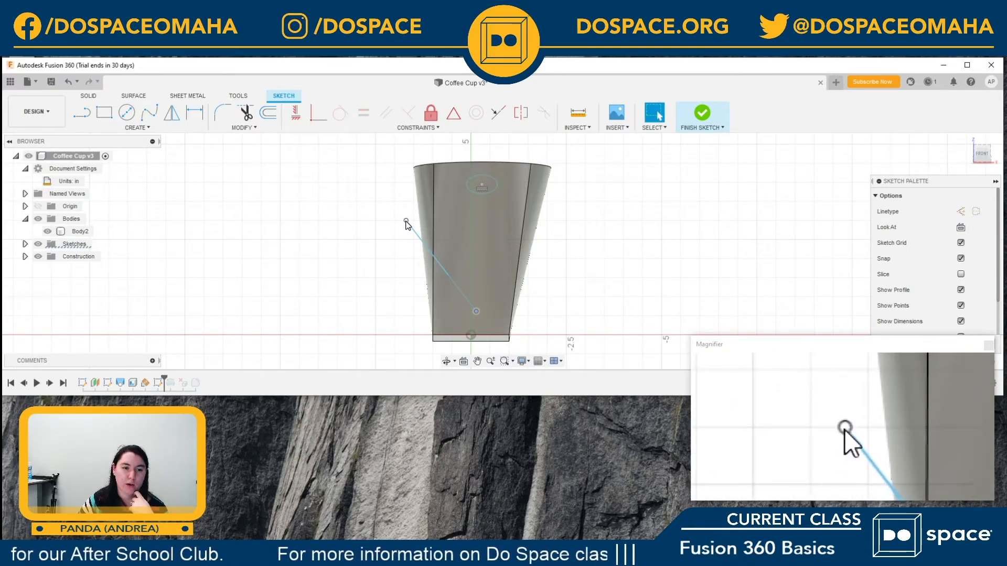
{"action": "left_click_drag", "start_coordinate": [407, 224], "coordinate": [482, 186]}
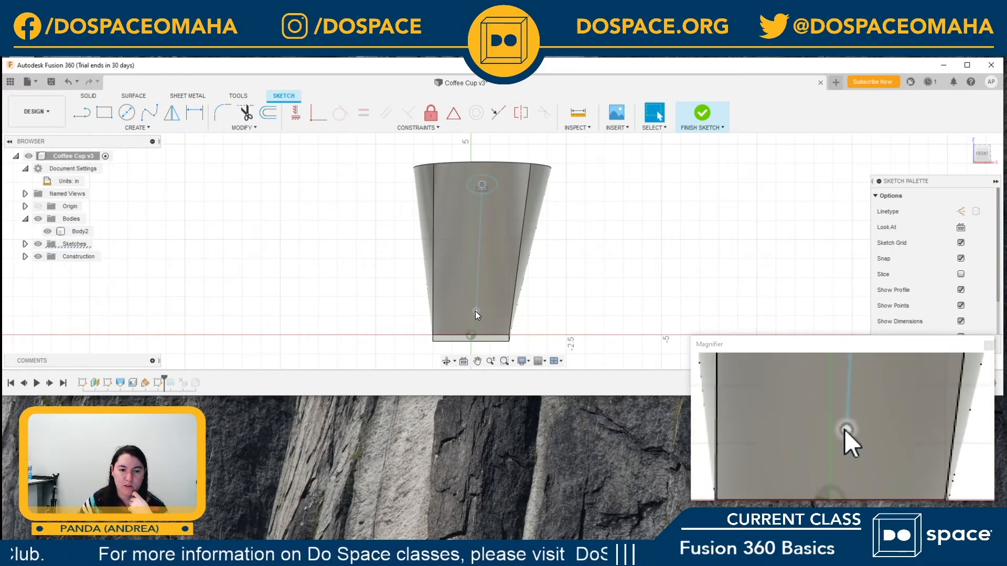
{"action": "mouse_move", "coordinate": [476, 311]}
{"action": "left_mouse_down"}
{"action": "mouse_move", "coordinate": [475, 280]}
{"action": "mouse_move", "coordinate": [474, 304]}
{"action": "left_mouse_up"}
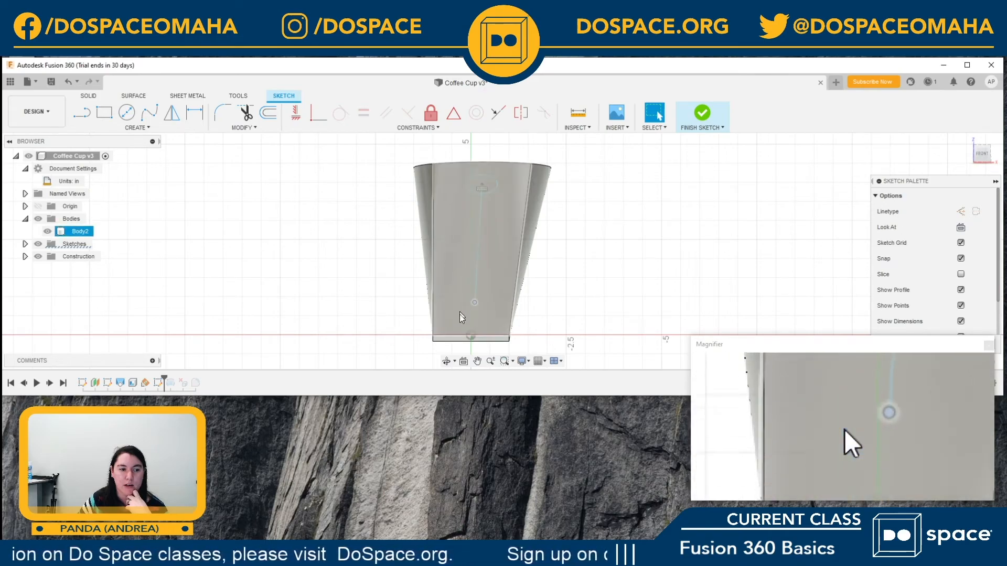
{"action": "left_click", "coordinate": [702, 116]}
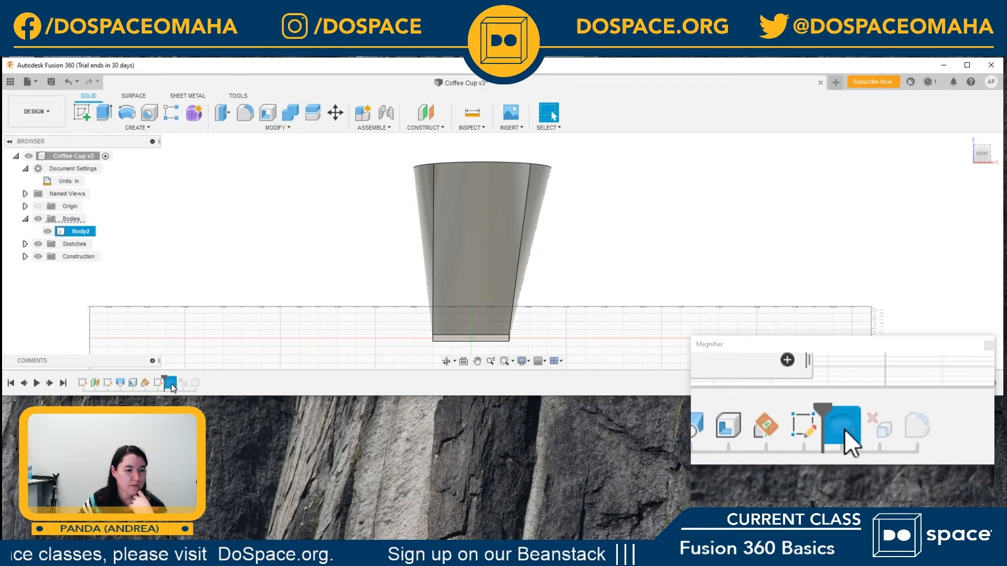
Step: Delete all features after the history marker and make Sketch4 with the handle circle and line visible
{"action": "right_click", "coordinate": [171, 384]}
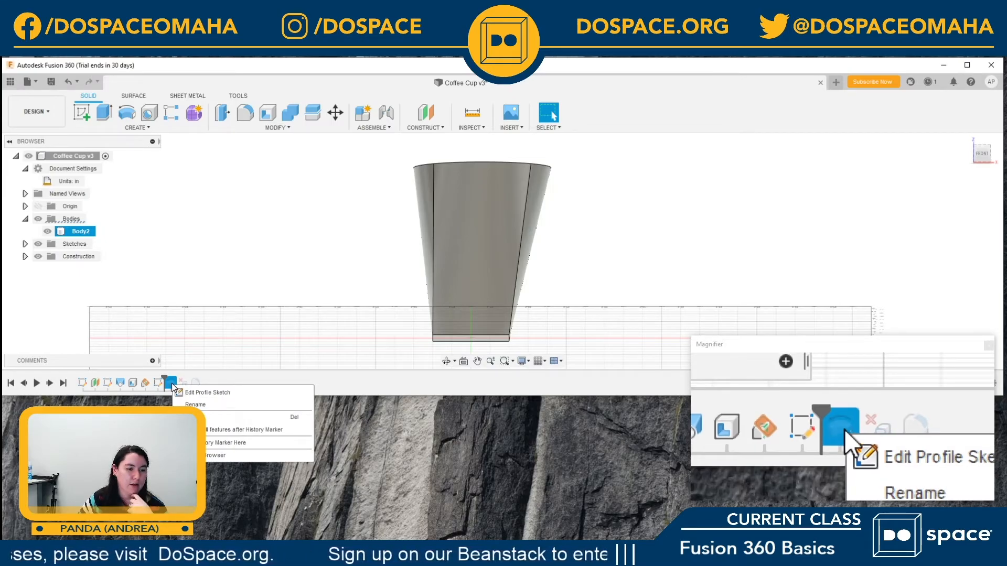
{"action": "left_click", "coordinate": [206, 431]}
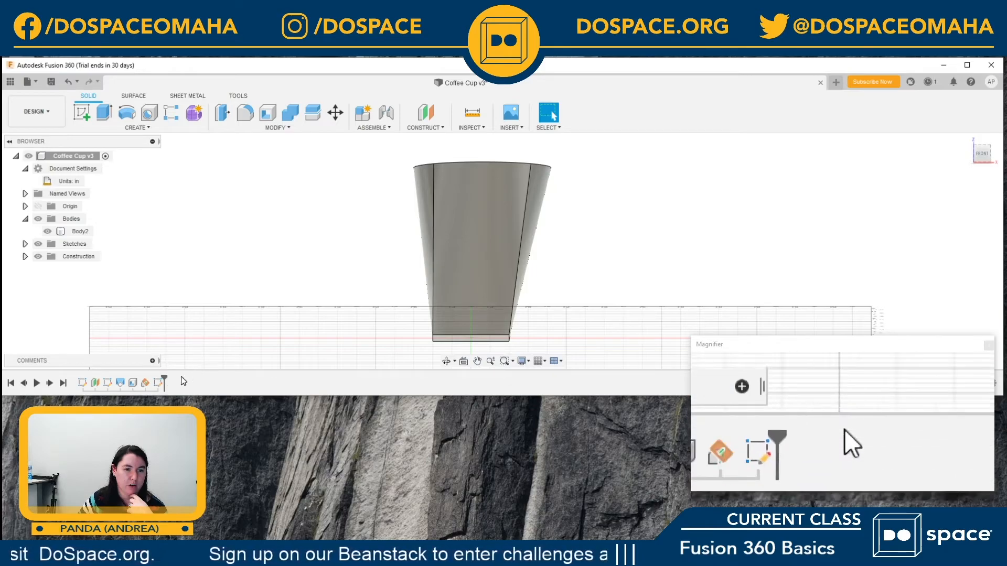
{"action": "left_click", "coordinate": [158, 382]}
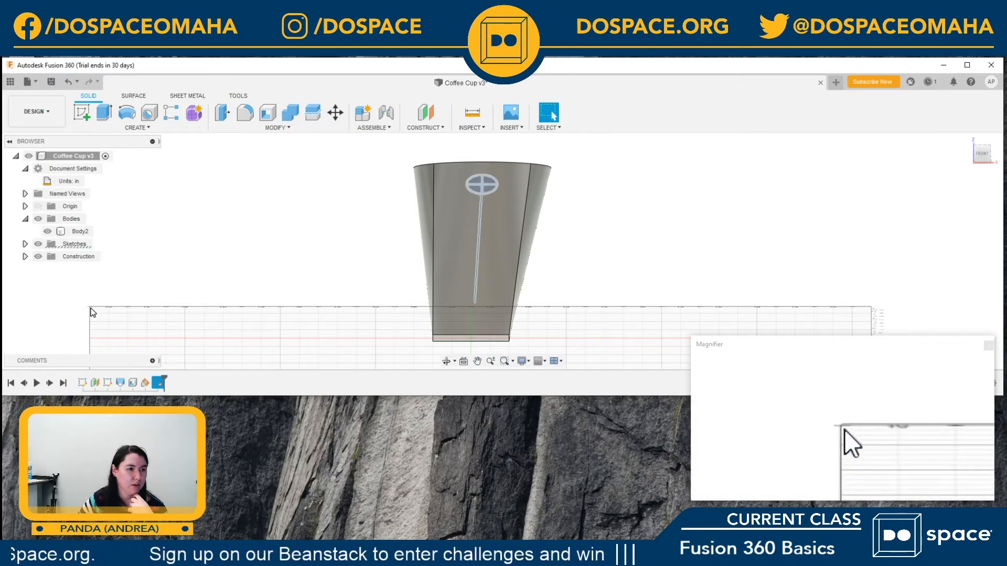
{"action": "left_click", "coordinate": [268, 266]}
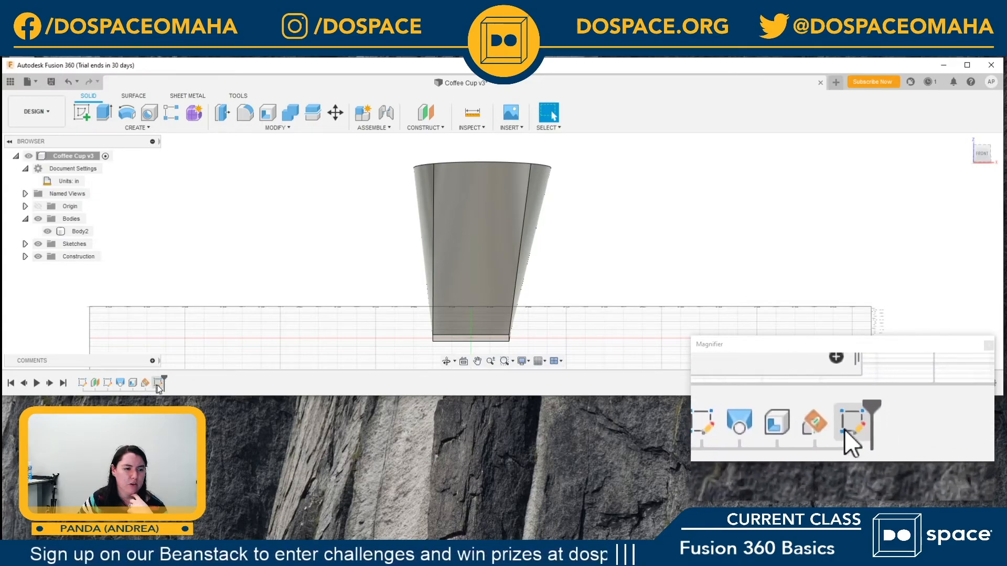
{"action": "left_click", "coordinate": [25, 244]}
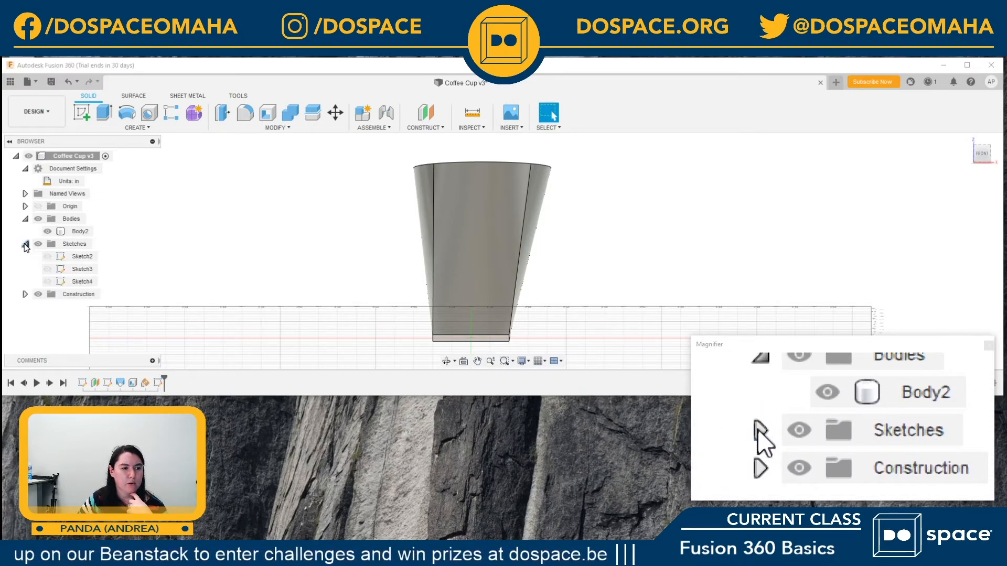
{"action": "left_click", "coordinate": [47, 281]}
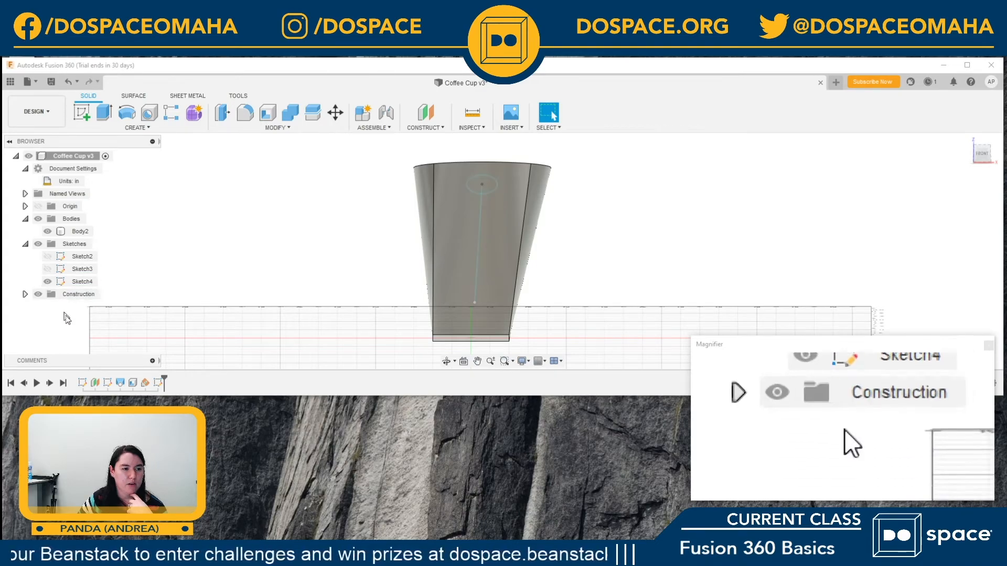
Step: Construct a plane at an angle of -60 degrees about the handle sketch line so it cuts through the cup
{"action": "middle_click_drag", "start_coordinate": [555, 261], "coordinate": [566, 259]}
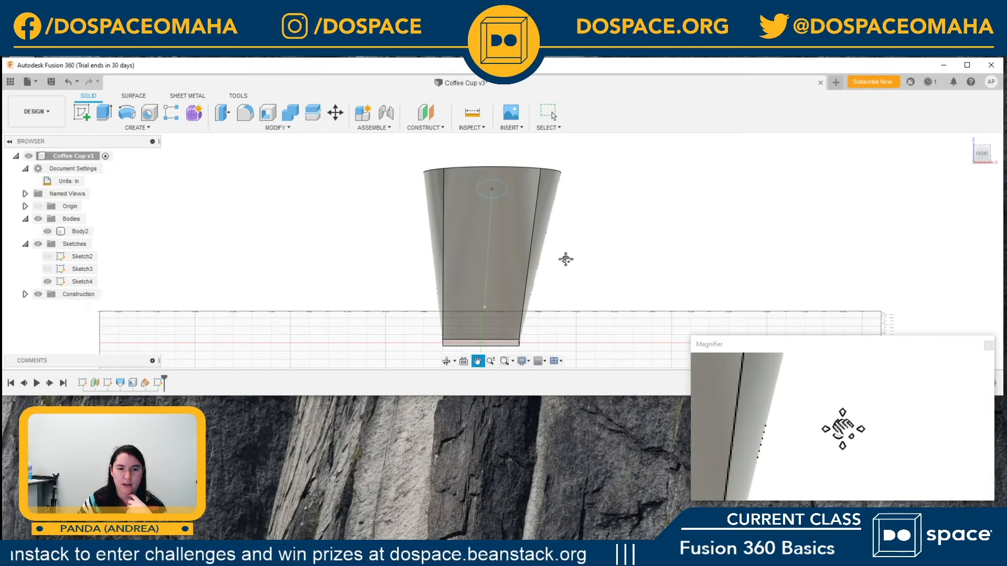
{"action": "left_click", "coordinate": [976, 153]}
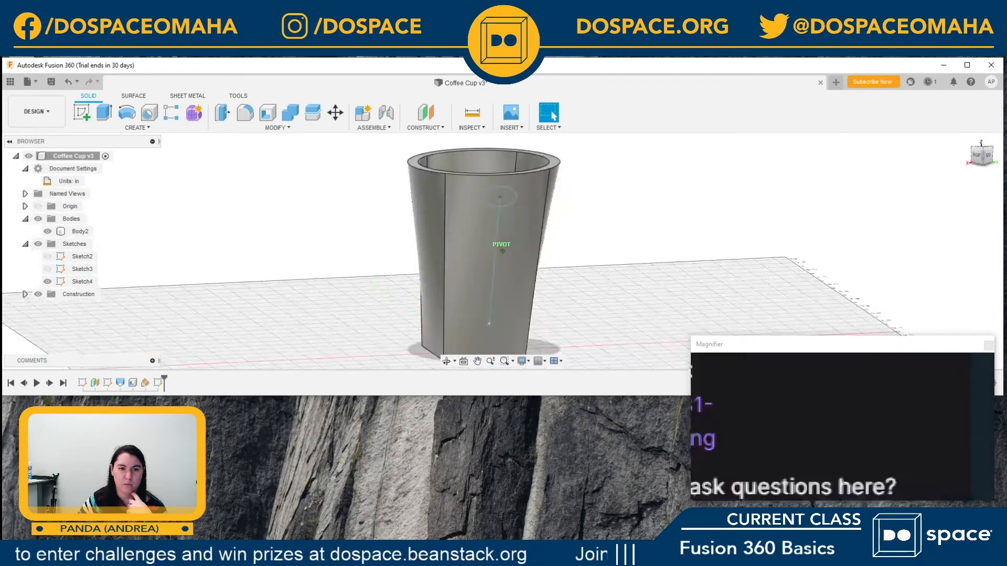
{"action": "left_click_drag", "start_coordinate": [1006, 171], "coordinate": [1006, 157]}
{"action": "left_click", "coordinate": [571, 175]}
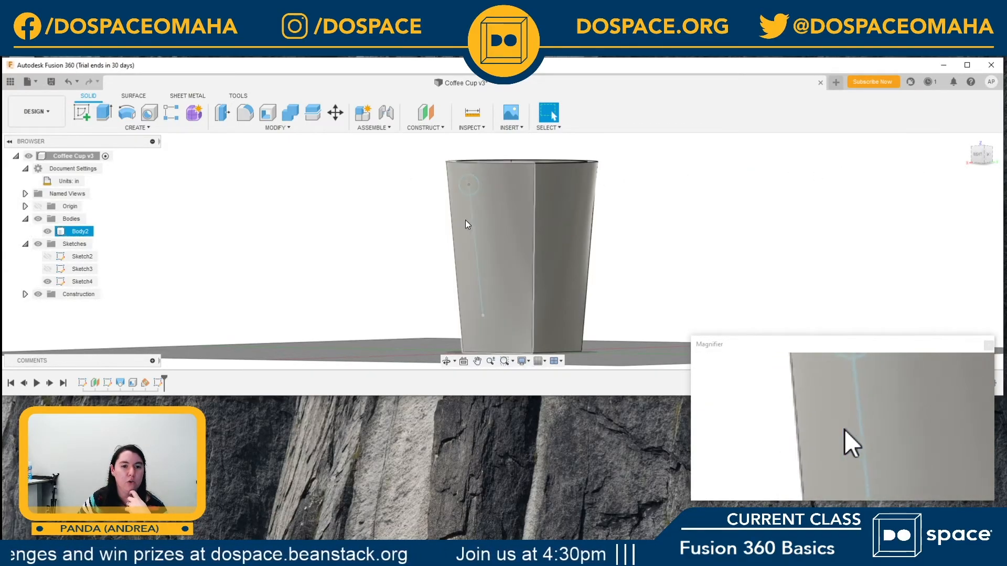
{"action": "left_click", "coordinate": [422, 128]}
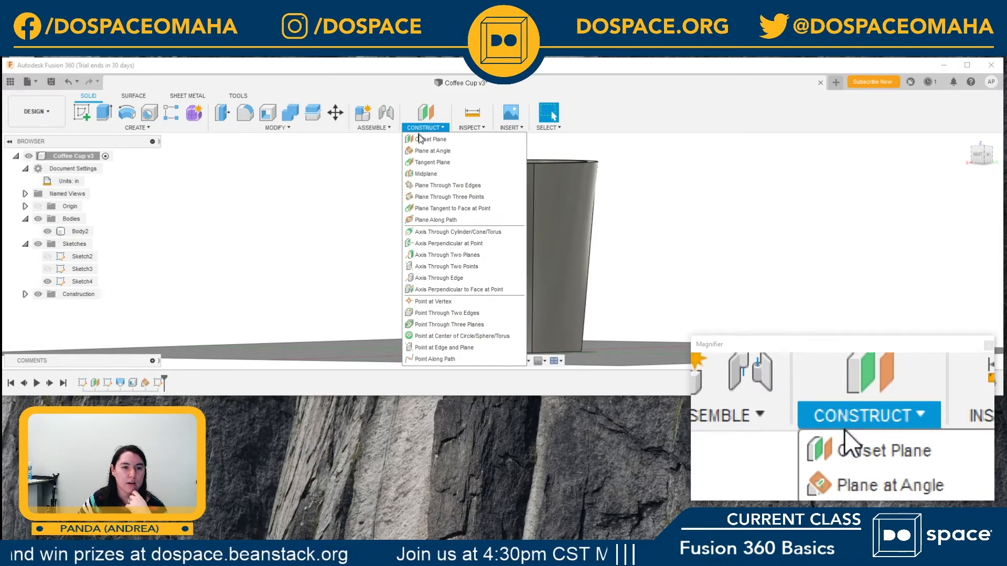
{"action": "left_click", "coordinate": [428, 151]}
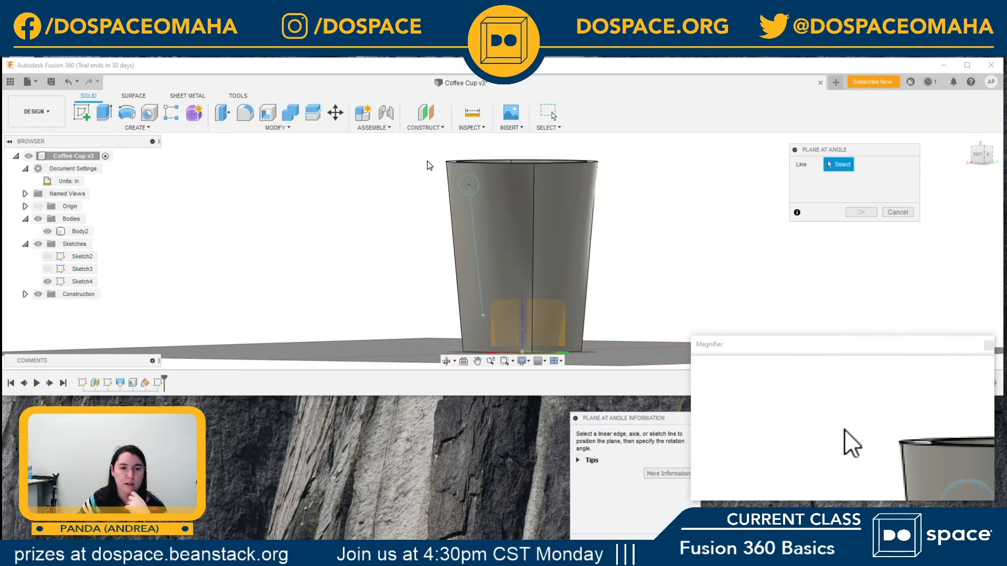
{"action": "left_click", "coordinate": [477, 253]}
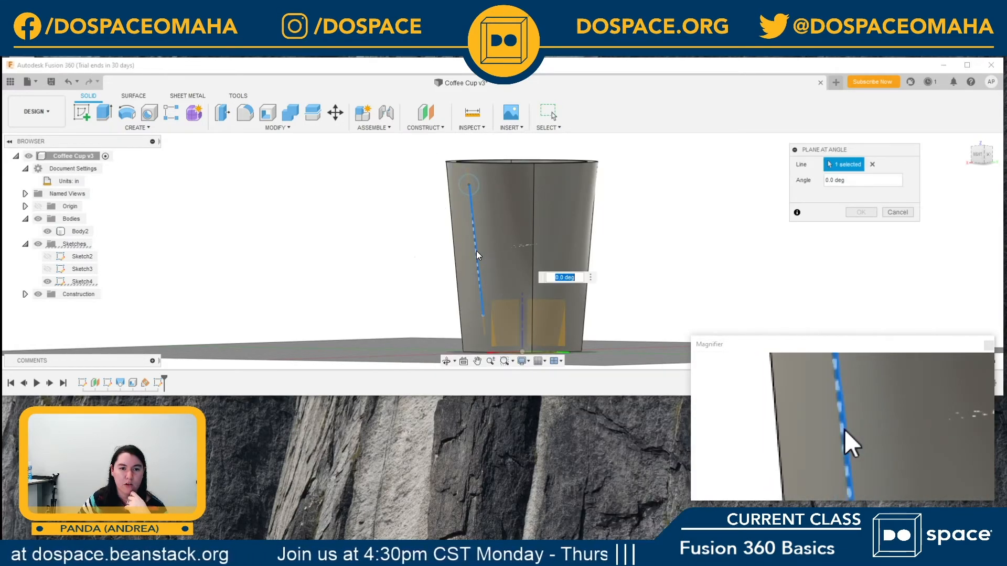
{"action": "scroll", "coordinate": [664, 233], "scroll_direction": "up", "scroll_amount": 1}
{"action": "mouse_move", "coordinate": [669, 221]}
{"action": "middle_mouse_down"}
{"action": "mouse_move", "coordinate": [683, 272]}
{"action": "mouse_move", "coordinate": [673, 209]}
{"action": "middle_mouse_up"}
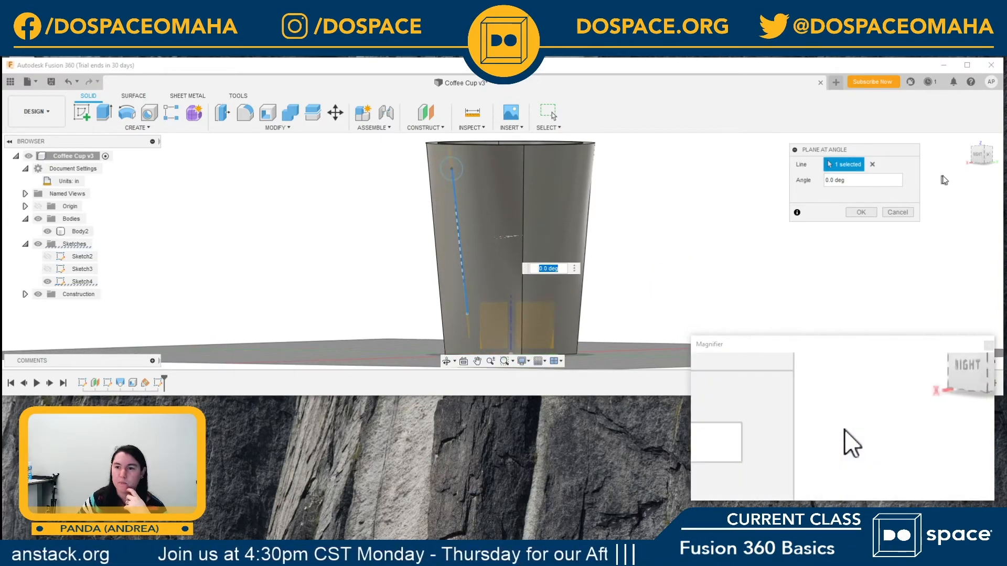
{"action": "left_click_drag", "start_coordinate": [977, 153], "coordinate": [17, 188]}
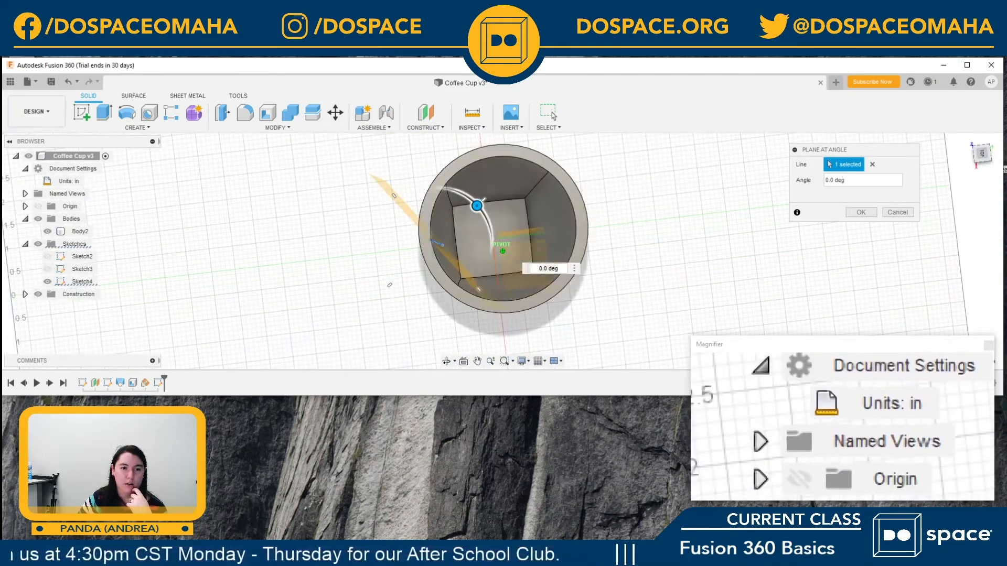
{"action": "left_click_drag", "start_coordinate": [477, 205], "coordinate": [418, 150]}
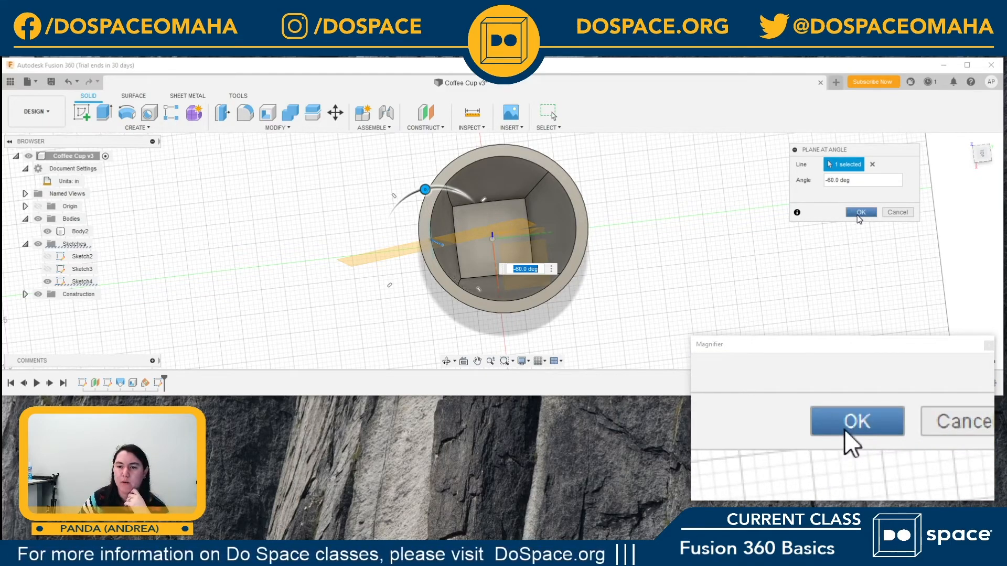
{"action": "left_click", "coordinate": [859, 213]}
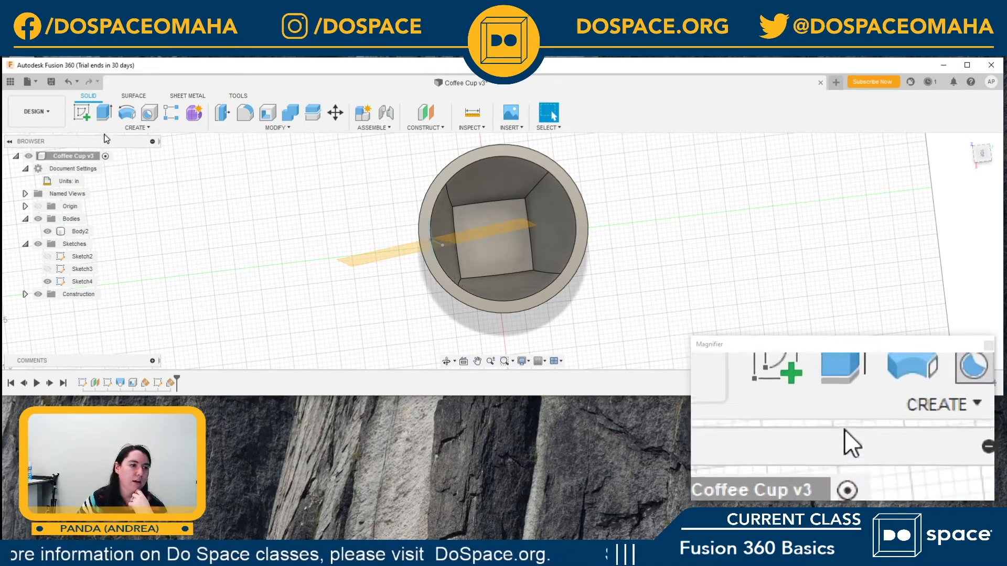
Step: On the angled plane, sketch a horizontal line running outward from just inside the cup wall near the rim for the handle path
{"action": "left_click", "coordinate": [82, 114]}
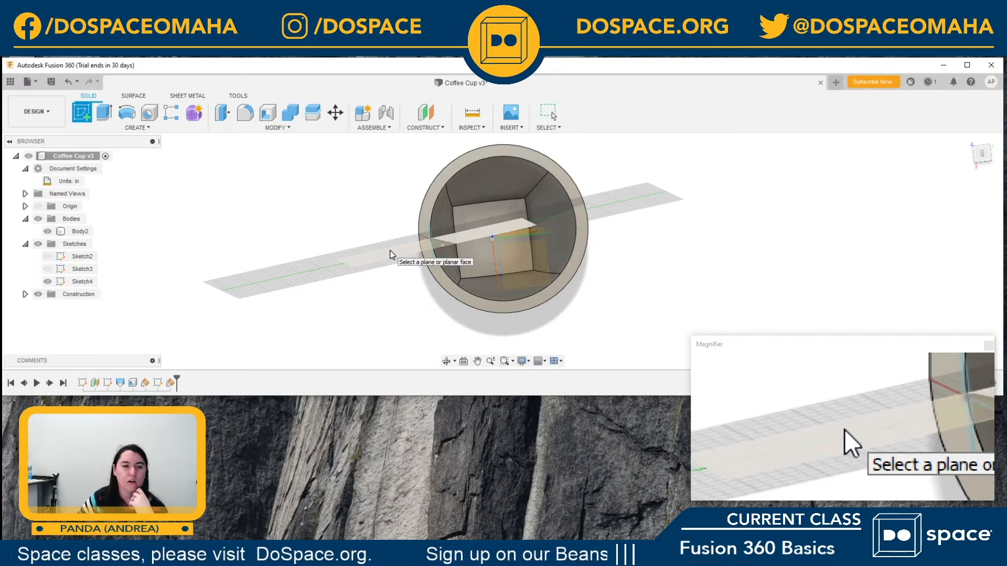
{"action": "left_click", "coordinate": [393, 254]}
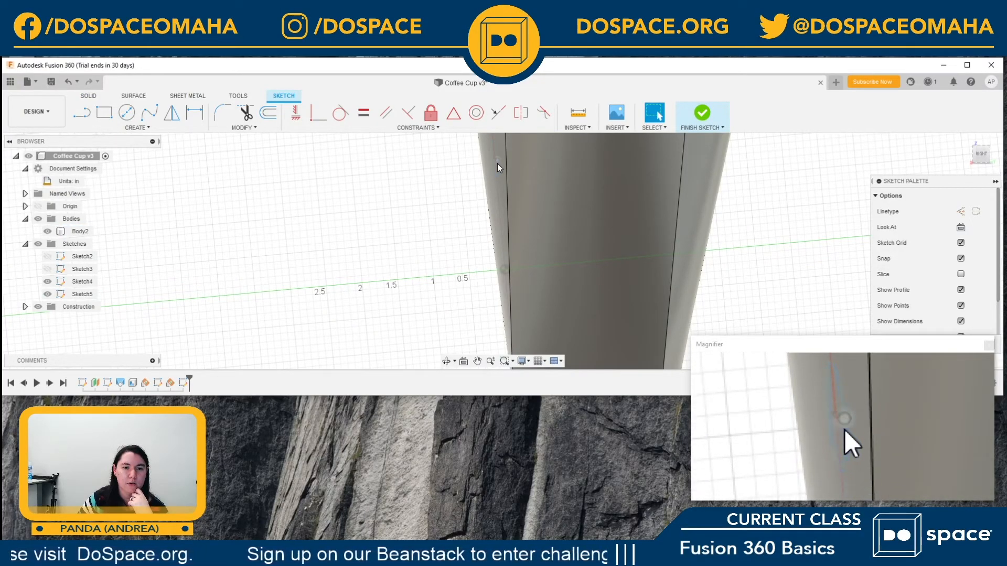
{"action": "scroll", "coordinate": [470, 262], "scroll_direction": "down", "scroll_amount": 3}
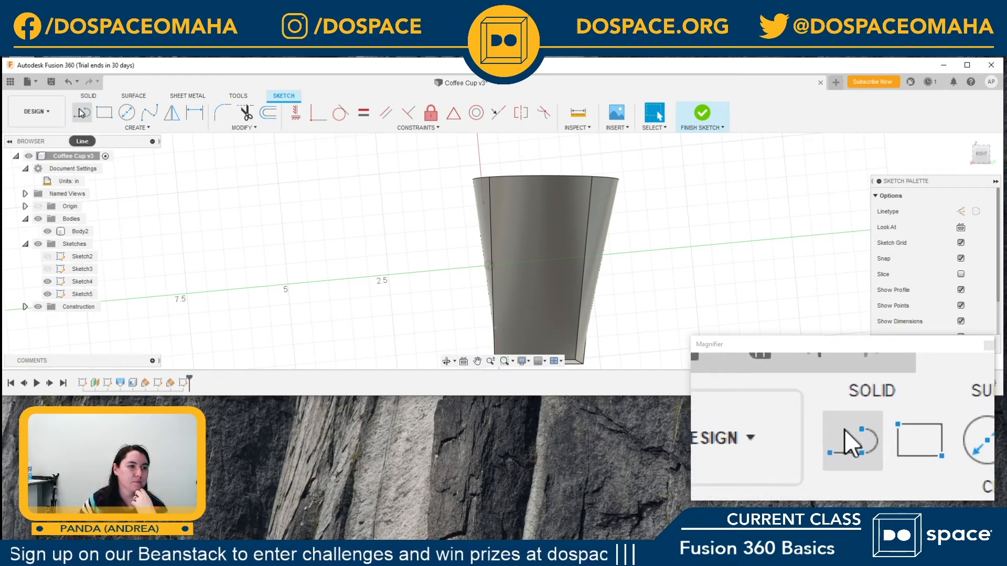
{"action": "left_click", "coordinate": [81, 113]}
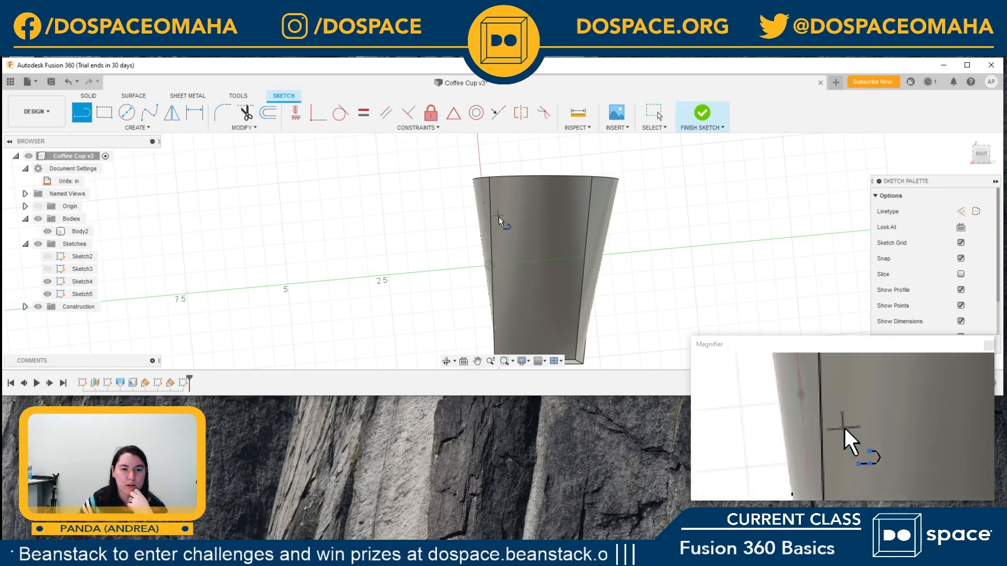
{"action": "scroll", "coordinate": [485, 216], "scroll_direction": "up", "scroll_amount": 5}
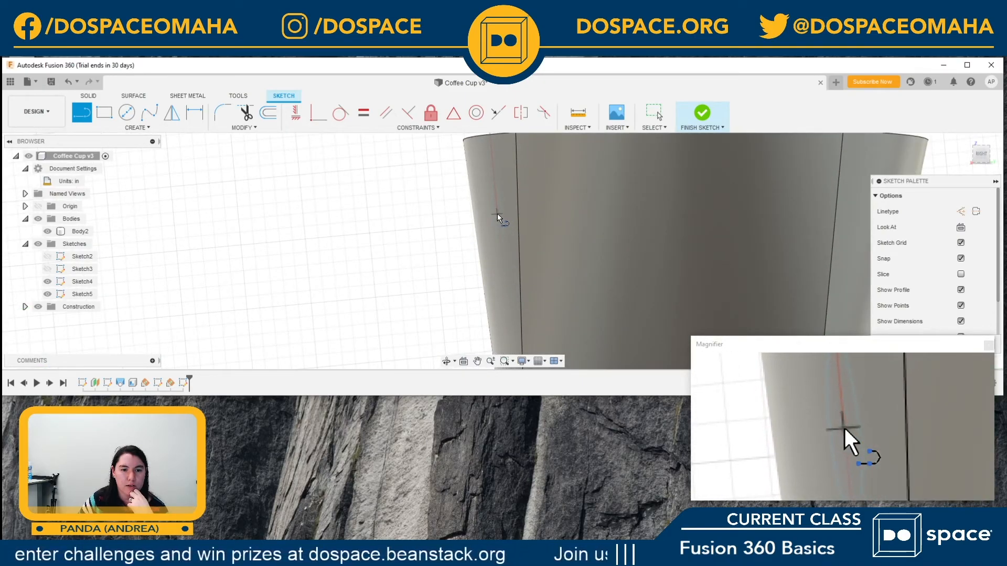
{"action": "left_click", "coordinate": [498, 213]}
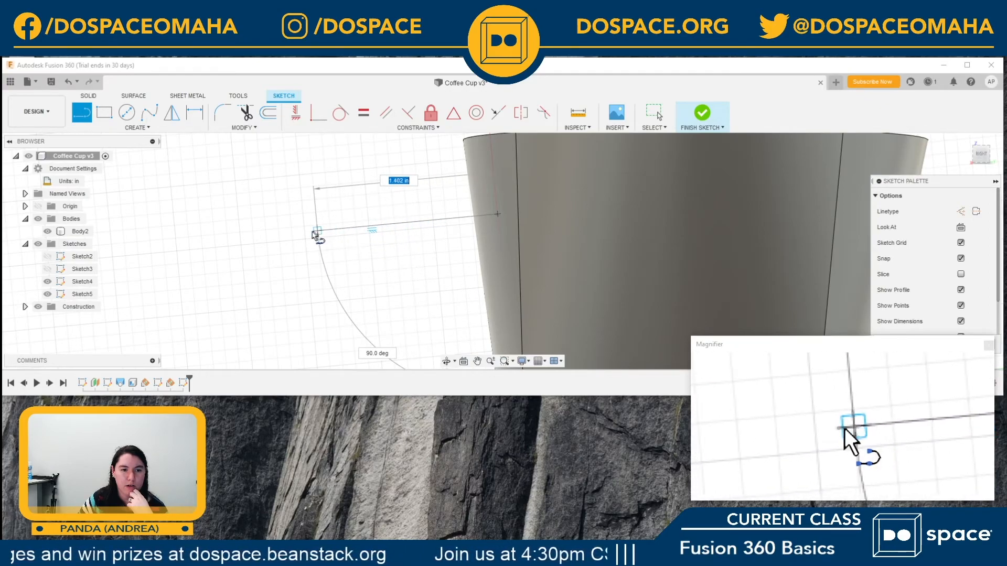
{"action": "left_click", "coordinate": [299, 234]}
{"action": "scroll", "coordinate": [304, 241], "scroll_direction": "down", "scroll_amount": 3}
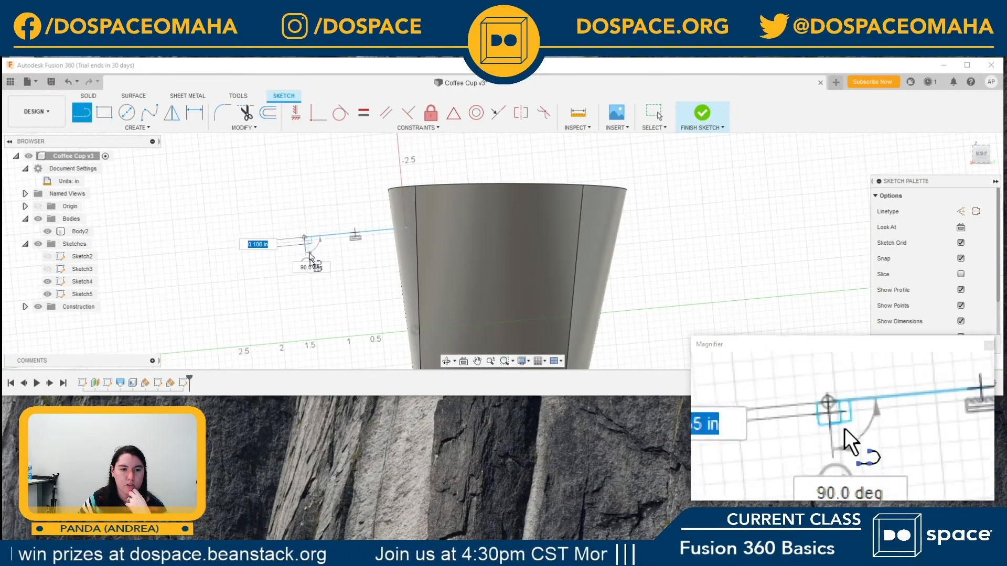
{"action": "scroll", "coordinate": [318, 315], "scroll_direction": "down", "scroll_amount": 2}
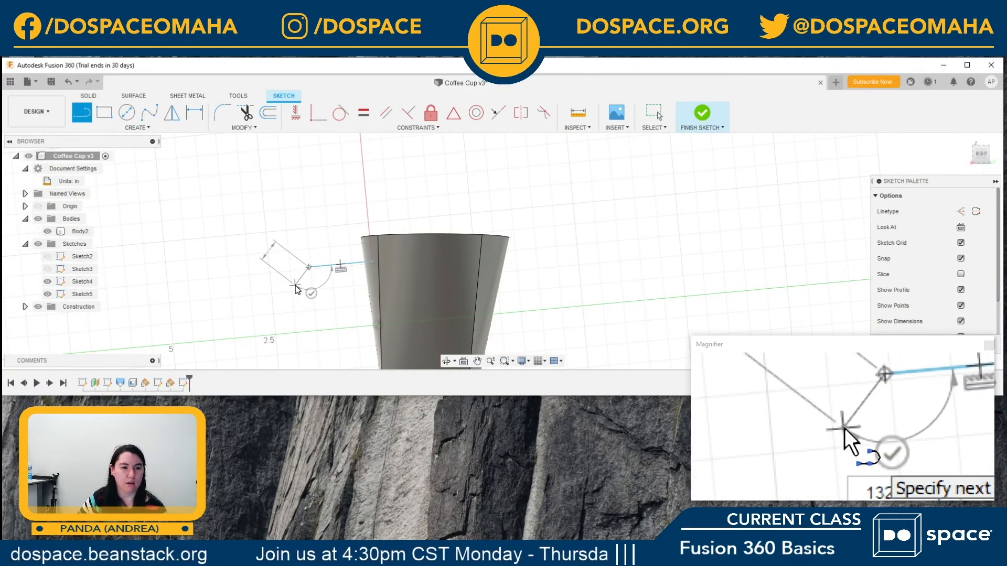
{"action": "scroll", "coordinate": [371, 309], "scroll_direction": "down", "scroll_amount": 1}
{"action": "scroll", "coordinate": [346, 305], "scroll_direction": "up", "scroll_amount": 5}
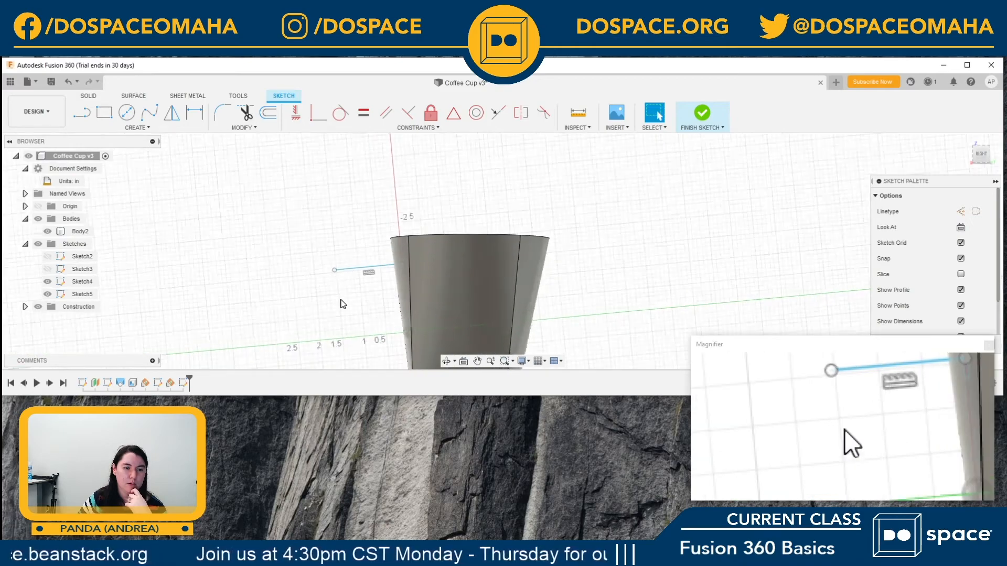
{"action": "scroll", "coordinate": [343, 304], "scroll_direction": "down", "scroll_amount": 5}
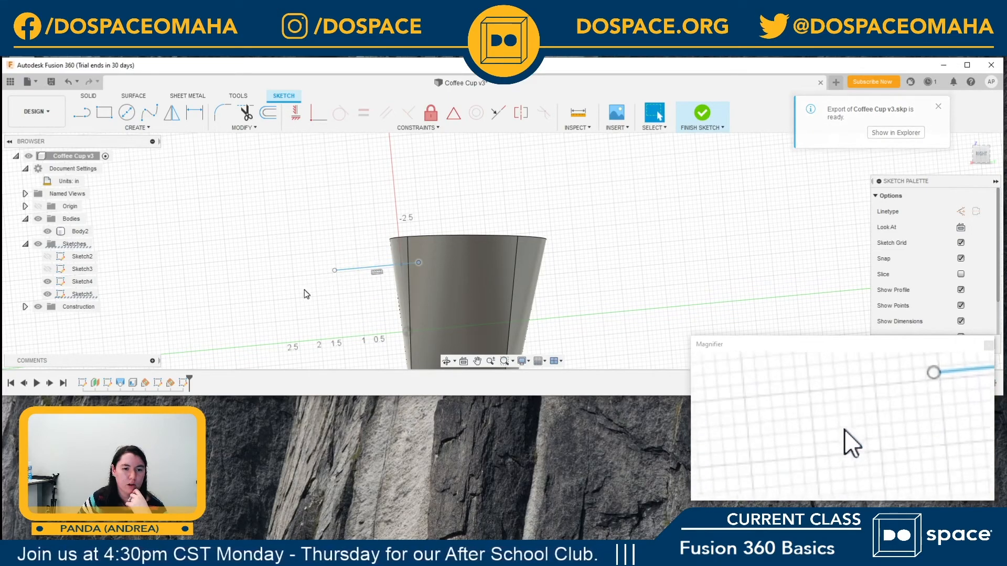
{"action": "left_click_drag", "start_coordinate": [420, 263], "coordinate": [413, 263]}
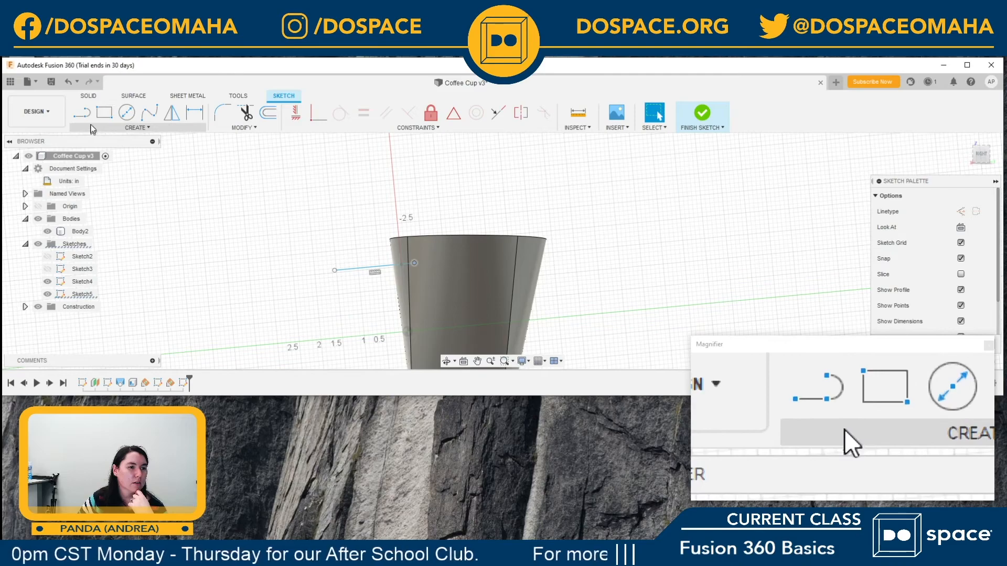
{"action": "left_click", "coordinate": [147, 112]}
{"action": "left_click", "coordinate": [336, 271]}
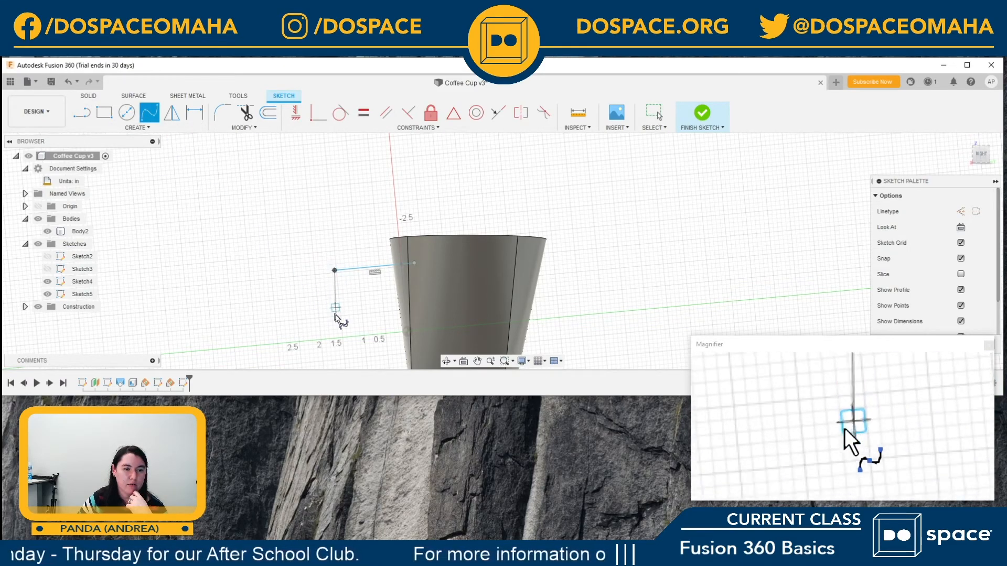
{"action": "left_click", "coordinate": [409, 353]}
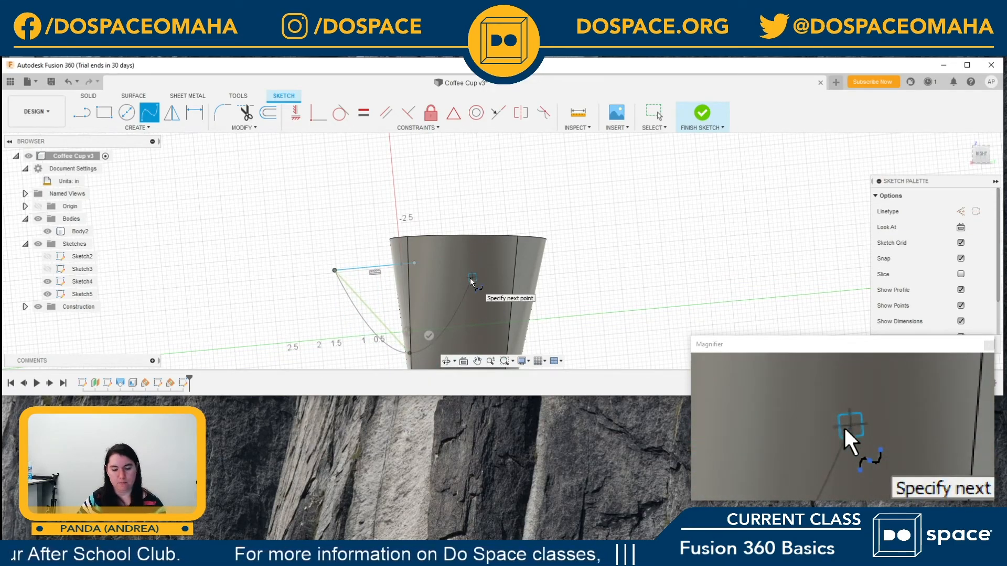
{"action": "key", "text": "Escape"}
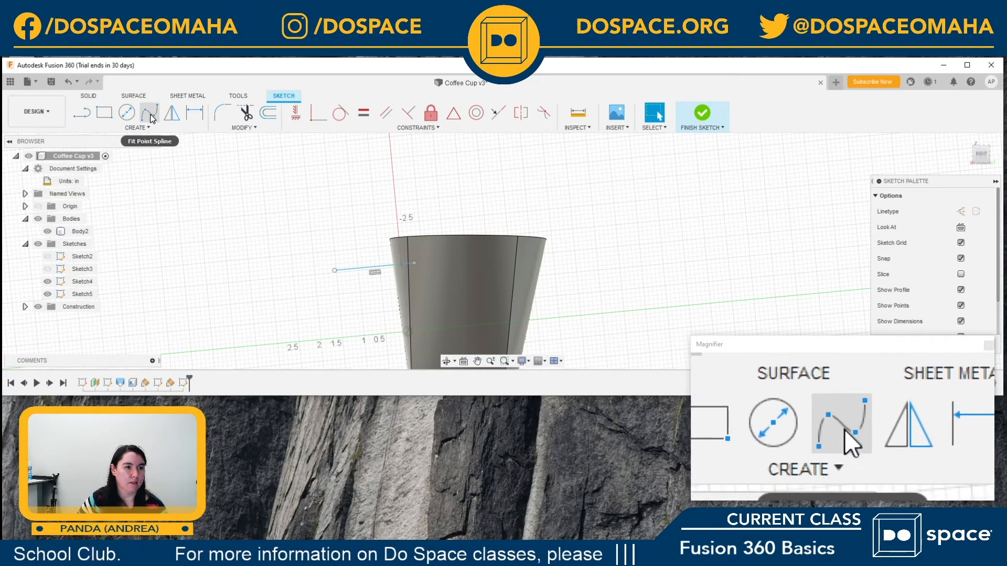
{"action": "left_click", "coordinate": [149, 116]}
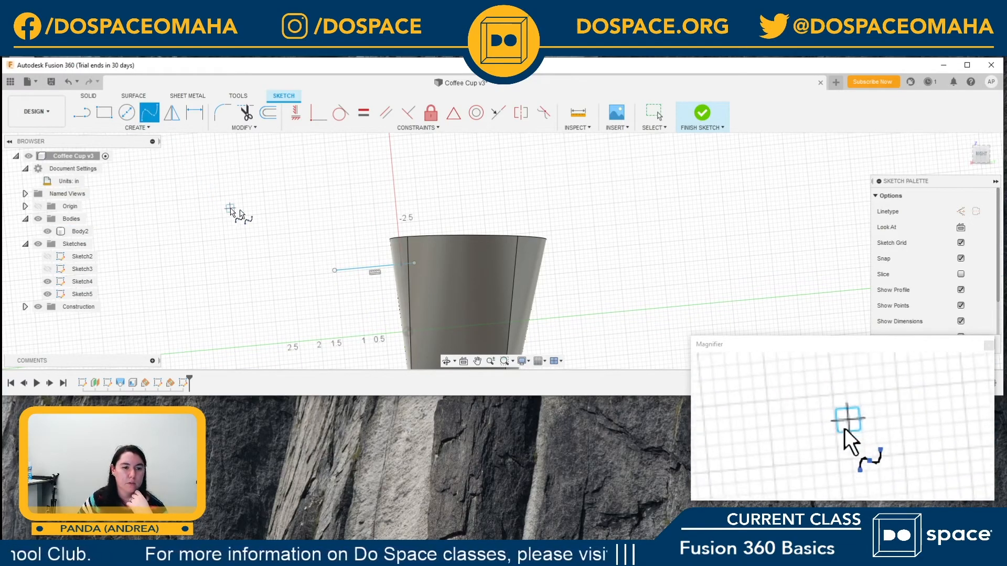
{"action": "left_click", "coordinate": [334, 271]}
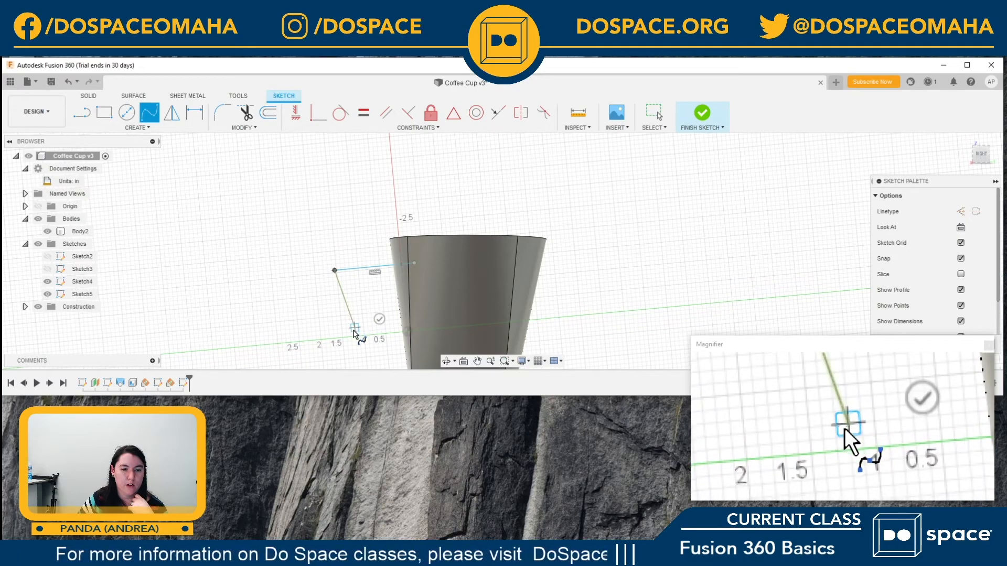
{"action": "left_click", "coordinate": [355, 328]}
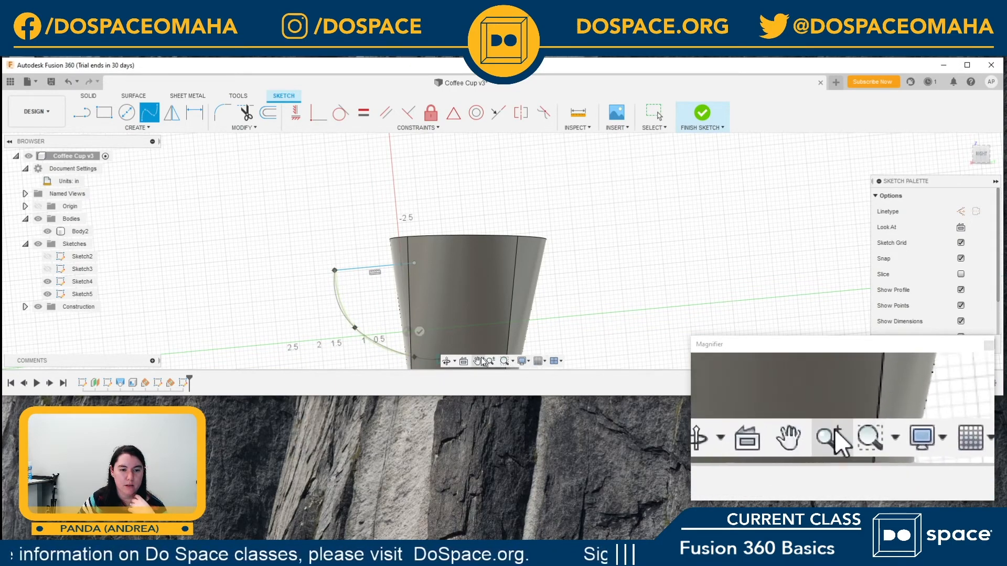
{"action": "key", "text": "Escape"}
{"action": "left_click", "coordinate": [423, 325]}
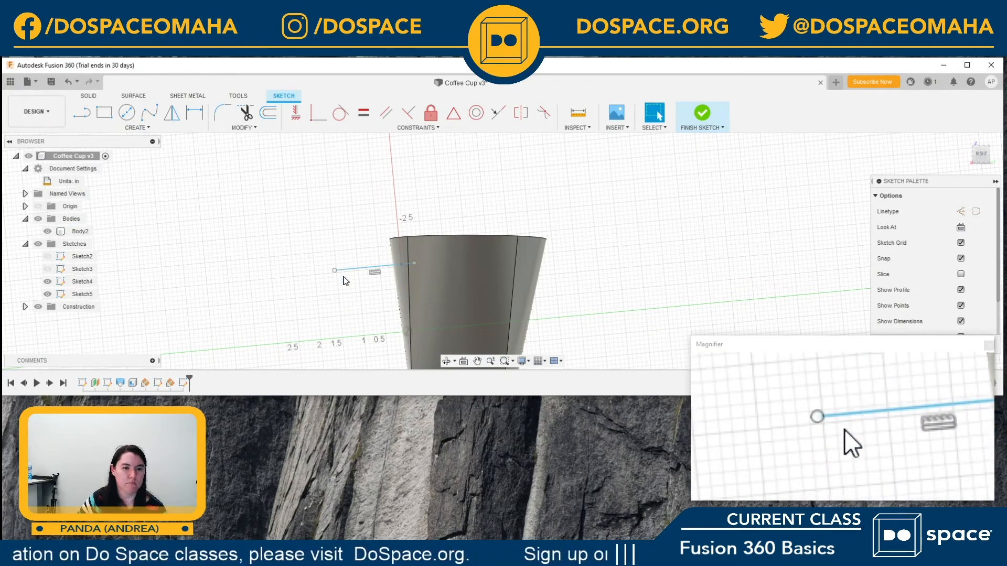
Step: Draw a three-point fit point spline from the line's outer end, curving down and back into the cup's lower wall
{"action": "left_click", "coordinate": [149, 112]}
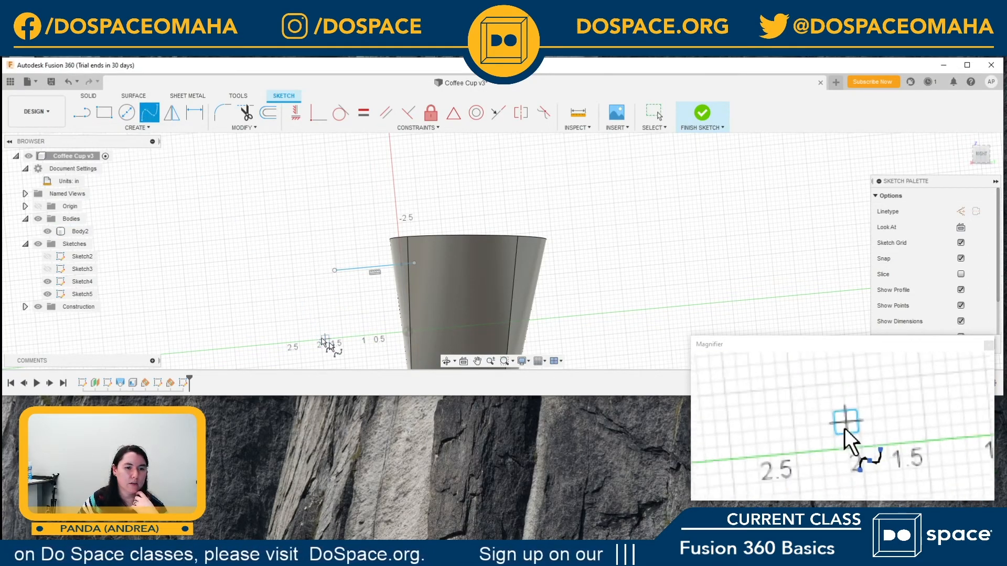
{"action": "left_click", "coordinate": [335, 270]}
{"action": "left_click", "coordinate": [351, 336]}
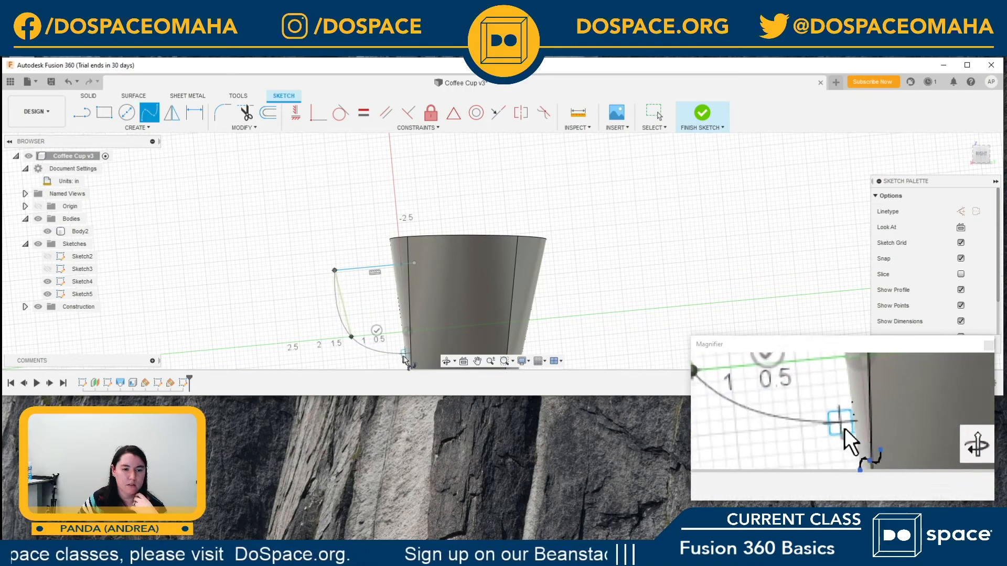
{"action": "left_click", "coordinate": [409, 359]}
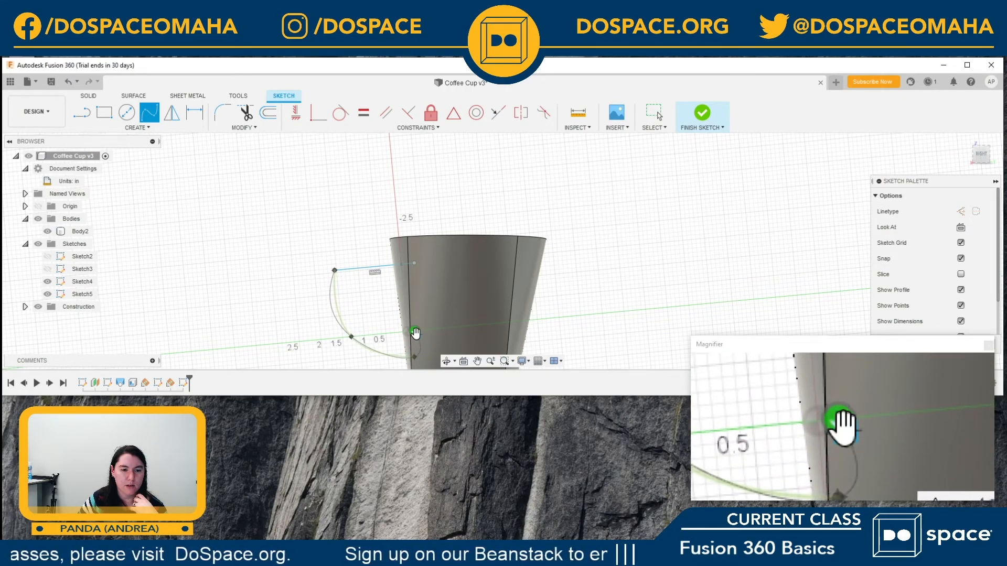
{"action": "left_click", "coordinate": [415, 333]}
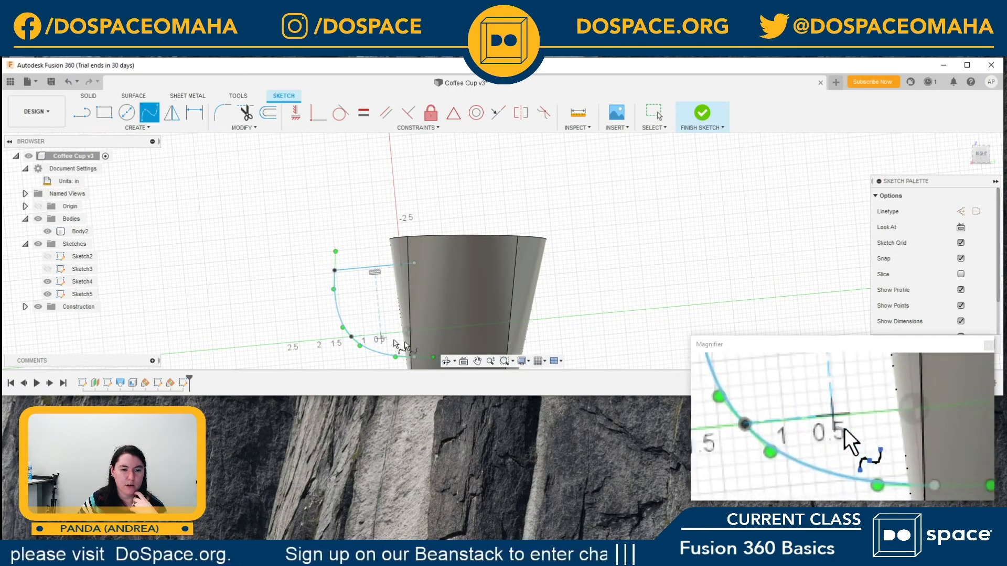
Step: Move the spline's middle point inward and slightly down so the curve sits closer to the cup, and finish the sketch
{"action": "scroll", "coordinate": [381, 346], "scroll_direction": "up", "scroll_amount": 5}
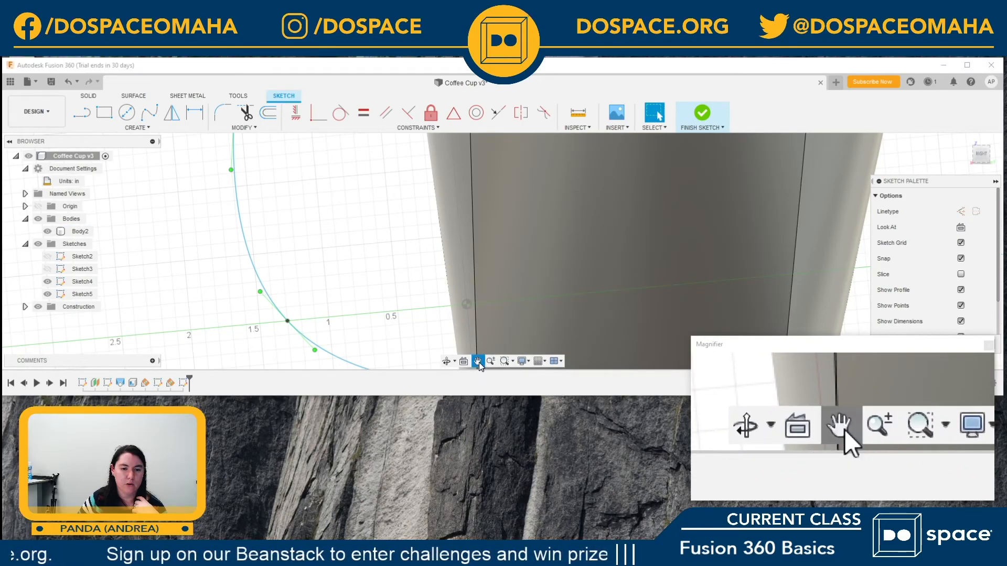
{"action": "mouse_move", "coordinate": [393, 291]}
{"action": "left_mouse_down"}
{"action": "mouse_move", "coordinate": [441, 238]}
{"action": "mouse_move", "coordinate": [472, 270]}
{"action": "mouse_move", "coordinate": [473, 286]}
{"action": "left_mouse_up"}
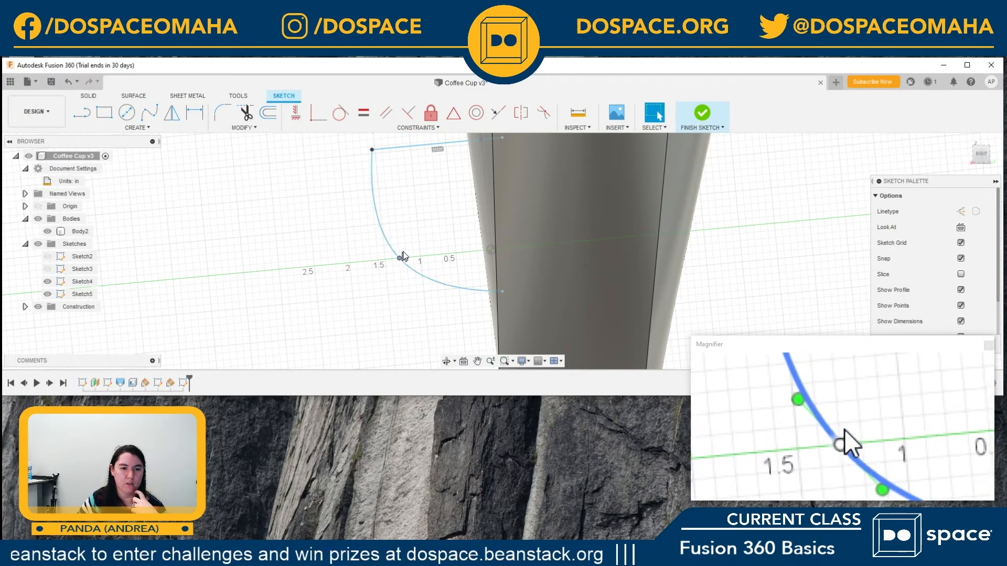
{"action": "left_click_drag", "start_coordinate": [401, 256], "coordinate": [411, 245]}
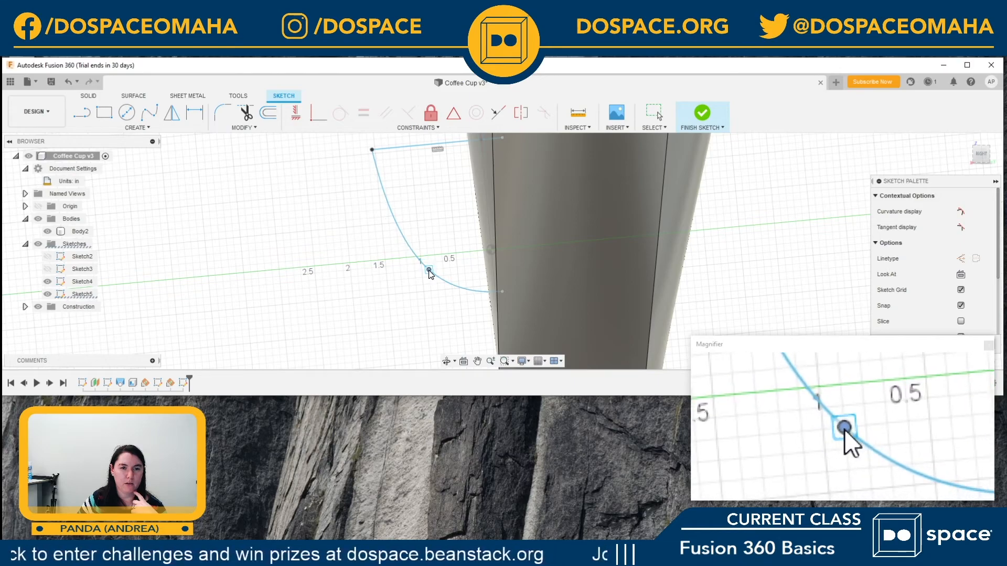
{"action": "scroll", "coordinate": [548, 267], "scroll_direction": "up", "scroll_amount": 1}
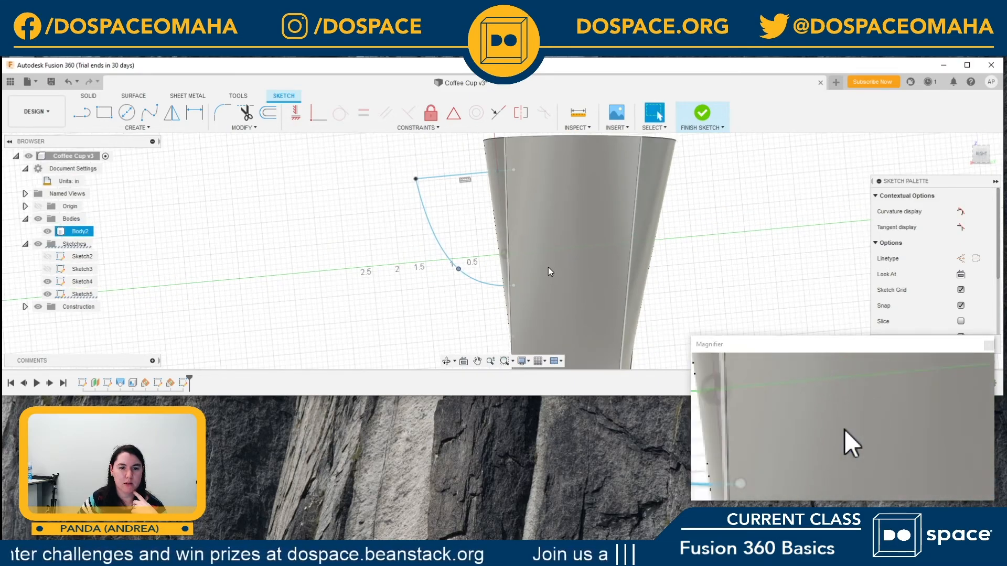
{"action": "left_click", "coordinate": [702, 117]}
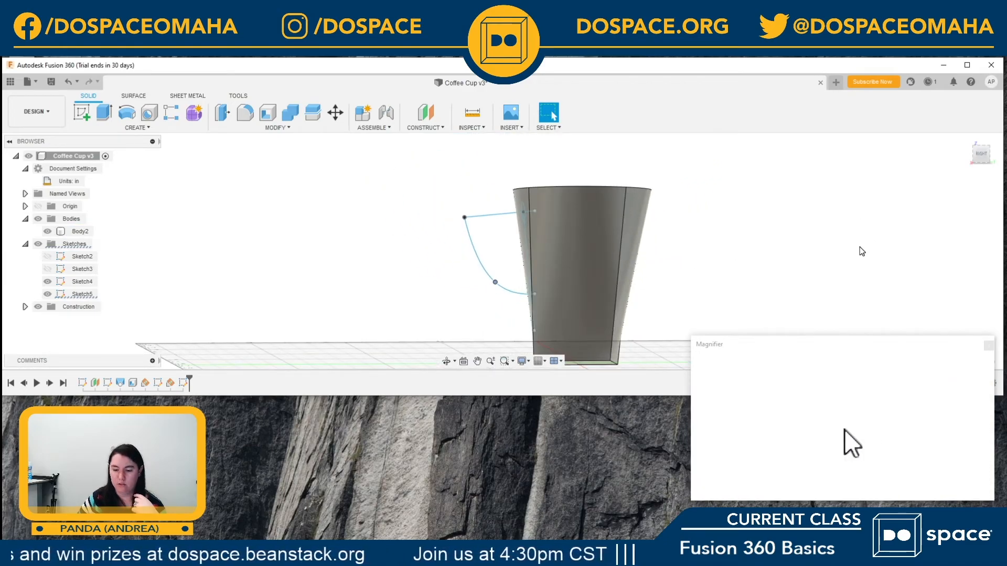
Step: Set up a single-path sweep with the circle near the rim as the profile and the line-and-spline handle curve as the path
{"action": "mouse_move", "coordinate": [977, 148]}
{"action": "left_mouse_down"}
{"action": "mouse_move", "coordinate": [989, 163]}
{"action": "mouse_move", "coordinate": [1003, 153]}
{"action": "left_mouse_up"}
{"action": "left_click", "coordinate": [987, 154]}
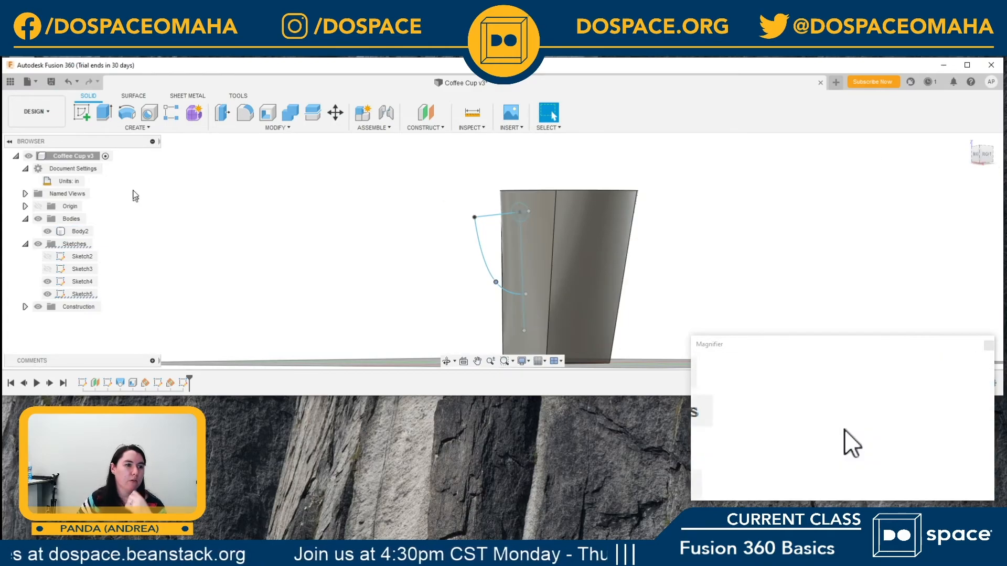
{"action": "left_click", "coordinate": [137, 131]}
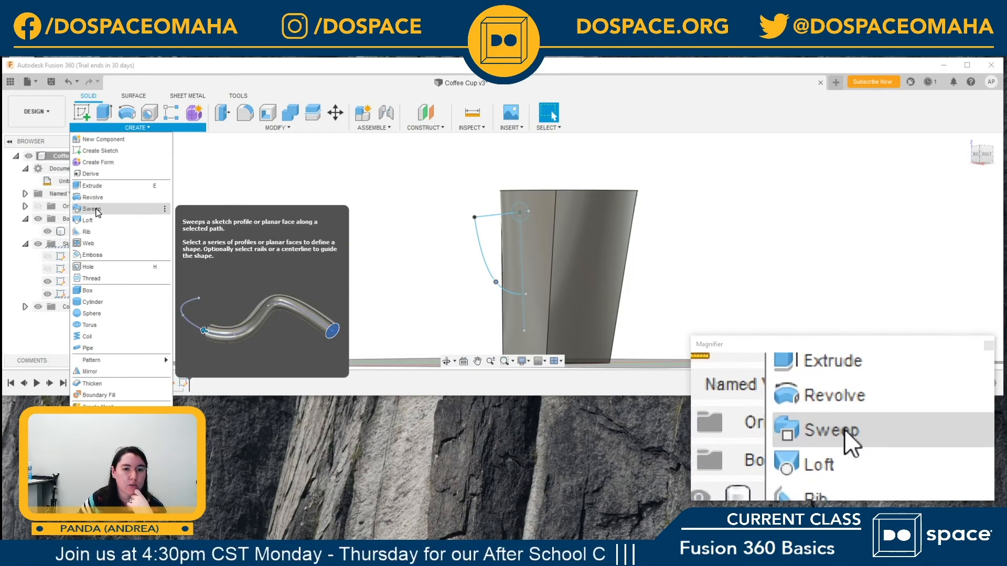
{"action": "left_click", "coordinate": [92, 209]}
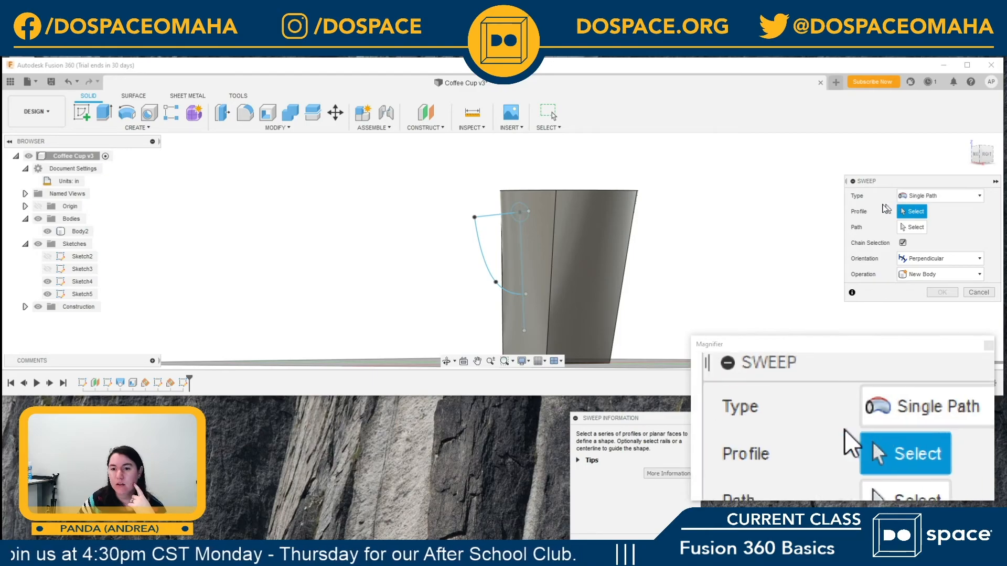
{"action": "left_click", "coordinate": [525, 208]}
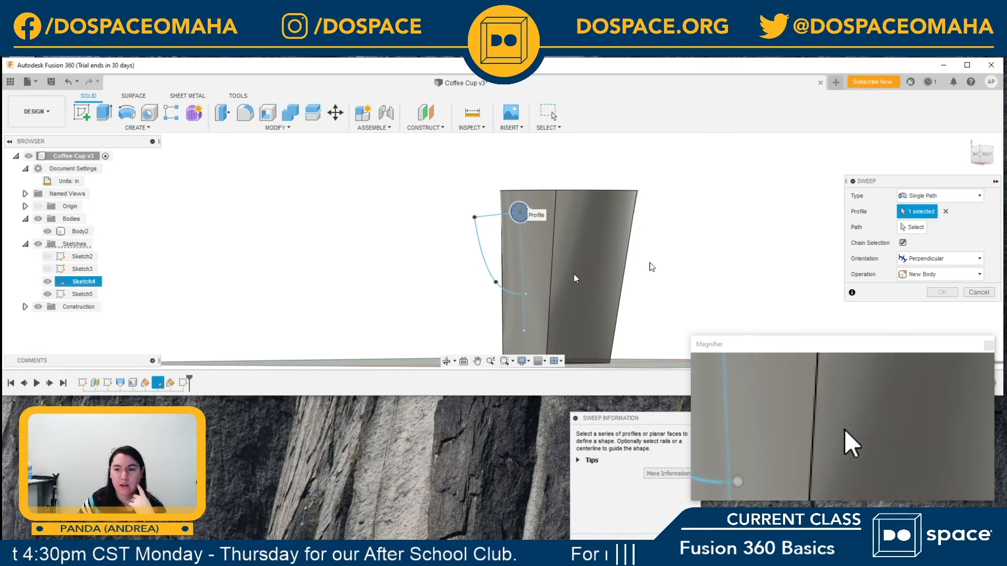
{"action": "left_click", "coordinate": [913, 227]}
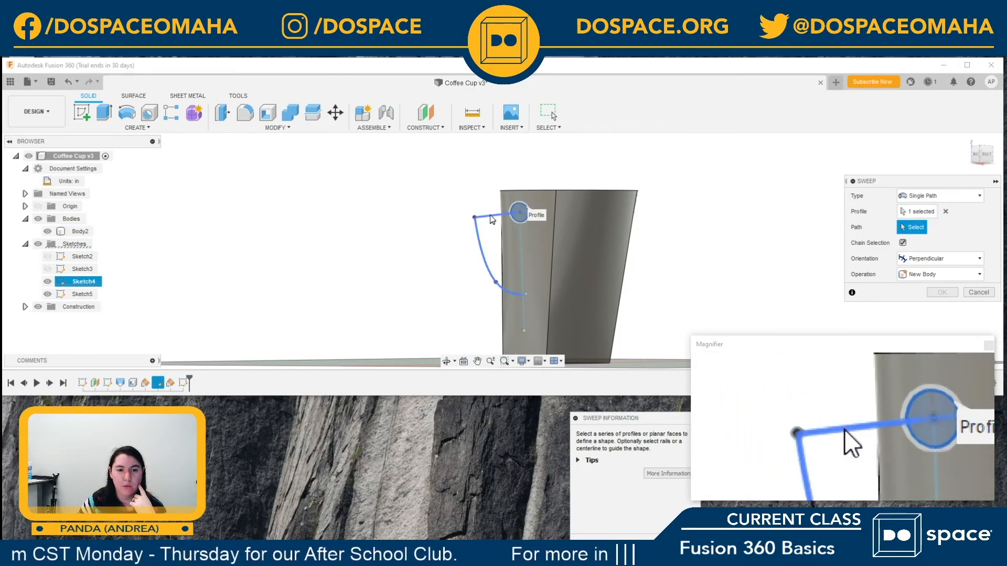
{"action": "left_click", "coordinate": [489, 215]}
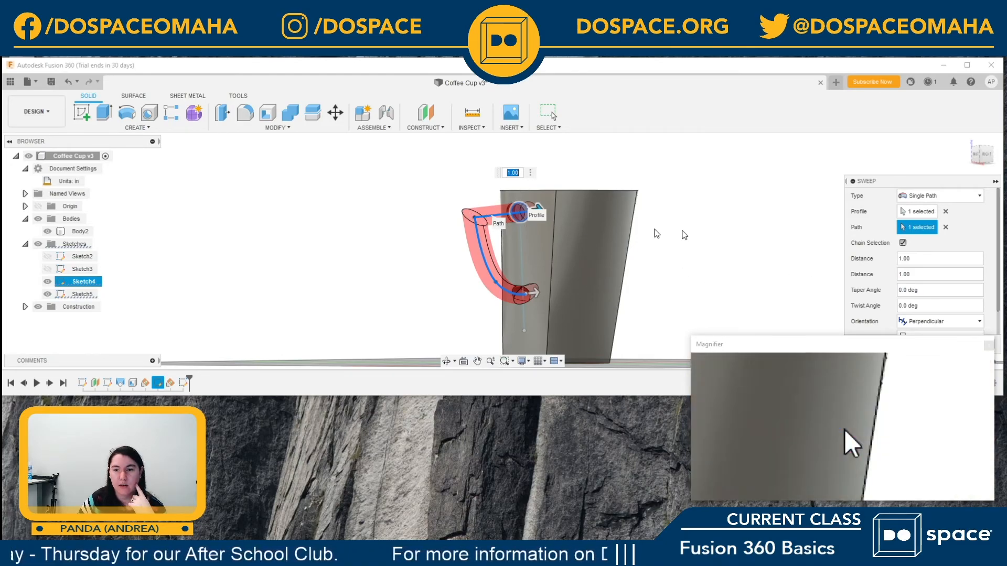
Step: Complete the handle sweep with the Join operation so it merges with the cup, and hide the circle's sketch
{"action": "left_click_drag", "start_coordinate": [878, 183], "coordinate": [760, 116]}
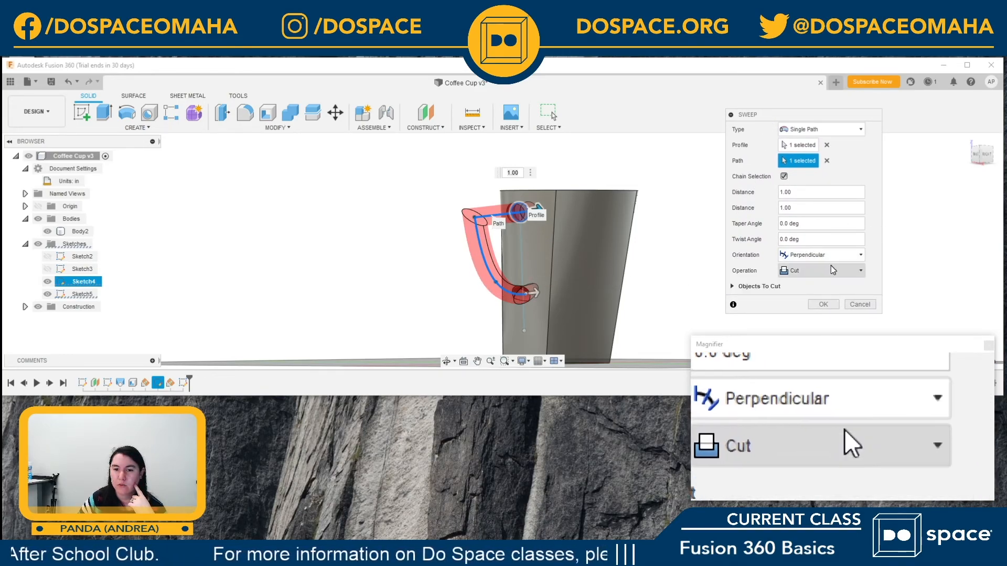
{"action": "left_click", "coordinate": [808, 272]}
{"action": "left_click", "coordinate": [808, 287]}
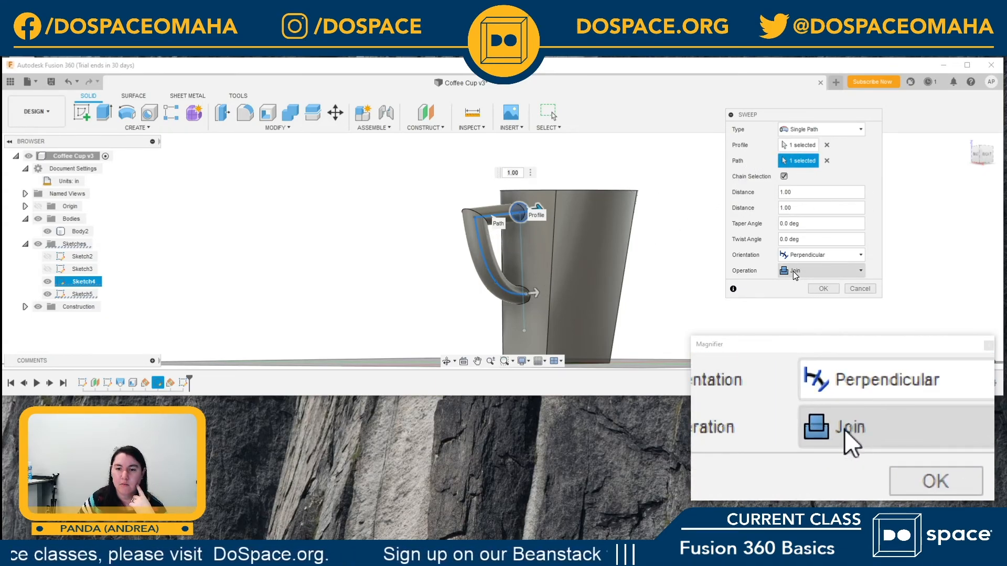
{"action": "left_click", "coordinate": [822, 288]}
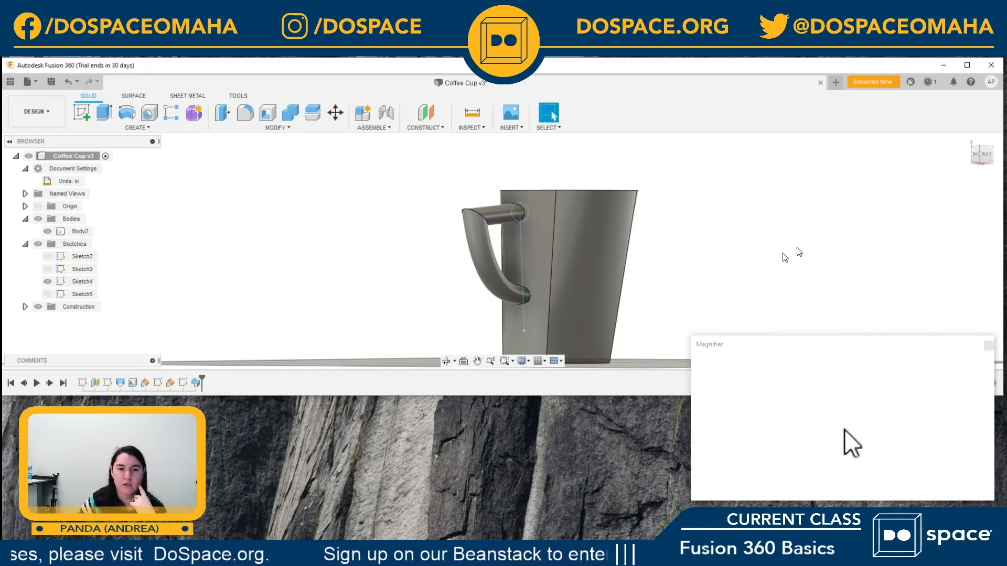
{"action": "left_click", "coordinate": [50, 284]}
{"action": "left_click", "coordinate": [49, 283]}
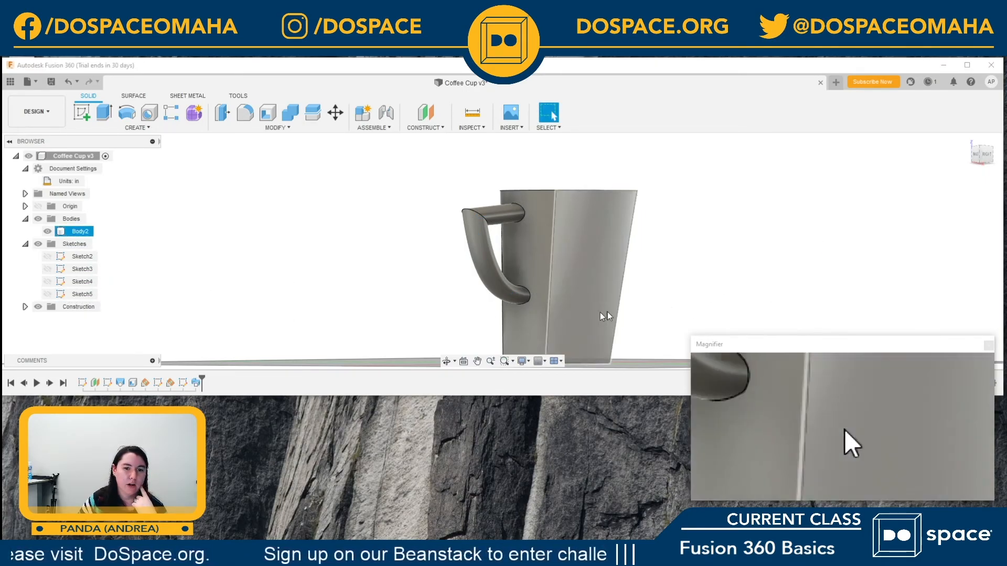
Step: Delete the upper and lower handle end faces that protrude through the wall inside the cup
{"action": "mouse_move", "coordinate": [987, 150]}
{"action": "left_mouse_down"}
{"action": "mouse_move", "coordinate": [928, 163]}
{"action": "mouse_move", "coordinate": [931, 148]}
{"action": "mouse_move", "coordinate": [937, 174]}
{"action": "mouse_move", "coordinate": [916, 179]}
{"action": "mouse_move", "coordinate": [848, 172]}
{"action": "left_mouse_up"}
{"action": "scroll", "coordinate": [526, 254], "scroll_direction": "up", "scroll_amount": 5}
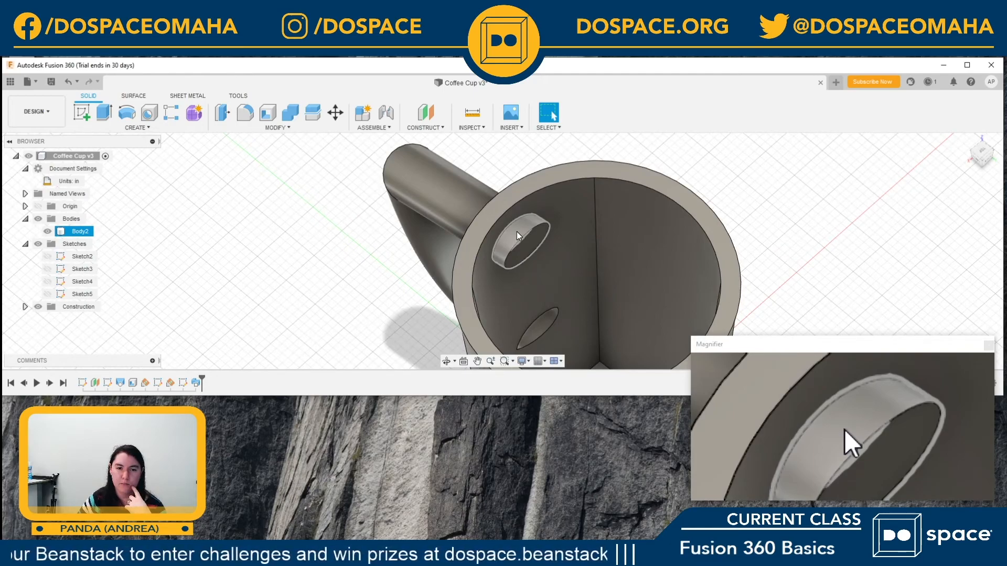
{"action": "left_click", "coordinate": [518, 236]}
{"action": "key", "text": "Delete"}
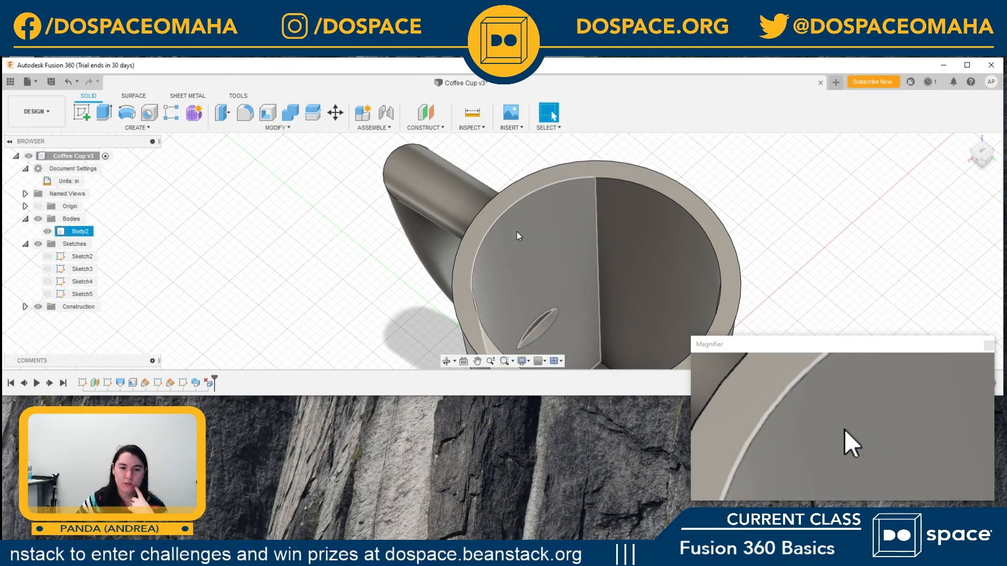
{"action": "left_click", "coordinate": [541, 324]}
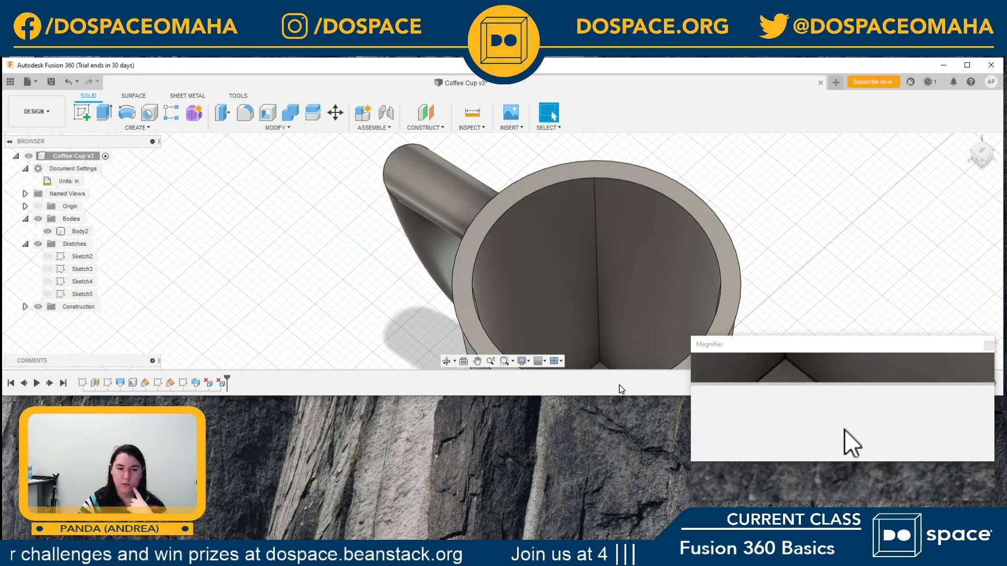
Step: Try to fillet all faces and edges of the mug at 0.12 in and 0.1 in, and remove that selection set
{"action": "scroll", "coordinate": [576, 308], "scroll_direction": "down", "scroll_amount": 2}
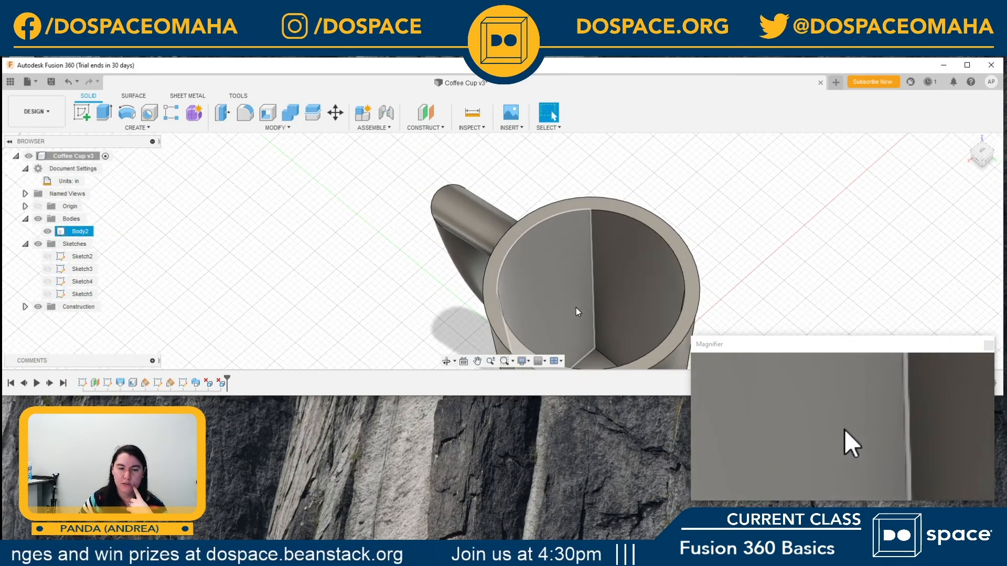
{"action": "scroll", "coordinate": [577, 312], "scroll_direction": "down", "scroll_amount": 2}
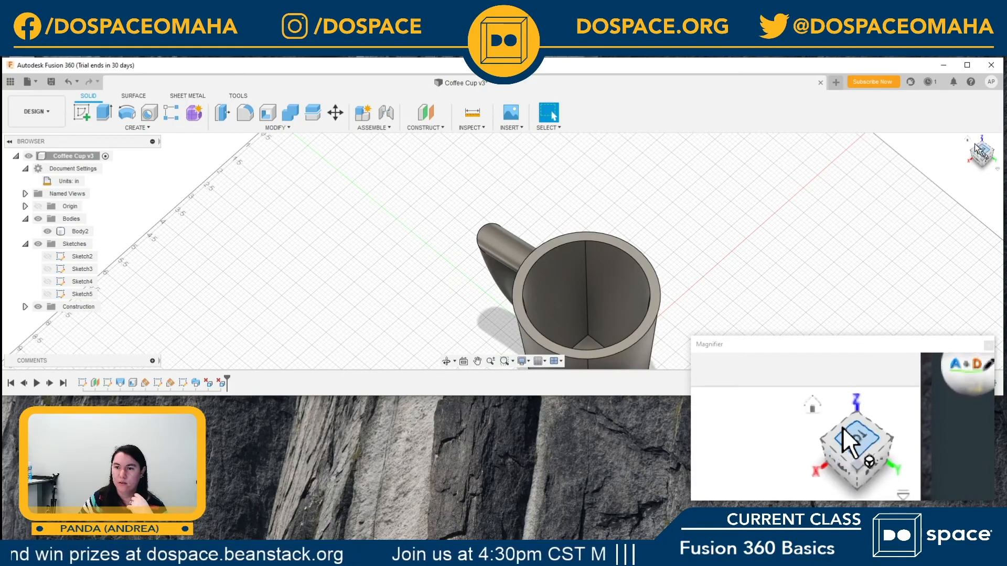
{"action": "left_click", "coordinate": [968, 139]}
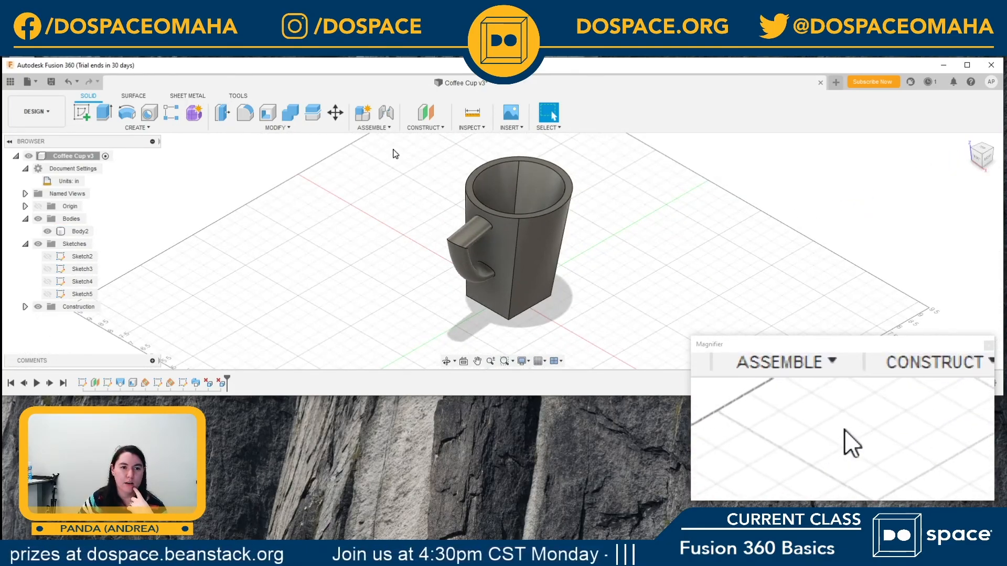
{"action": "left_click", "coordinate": [252, 117]}
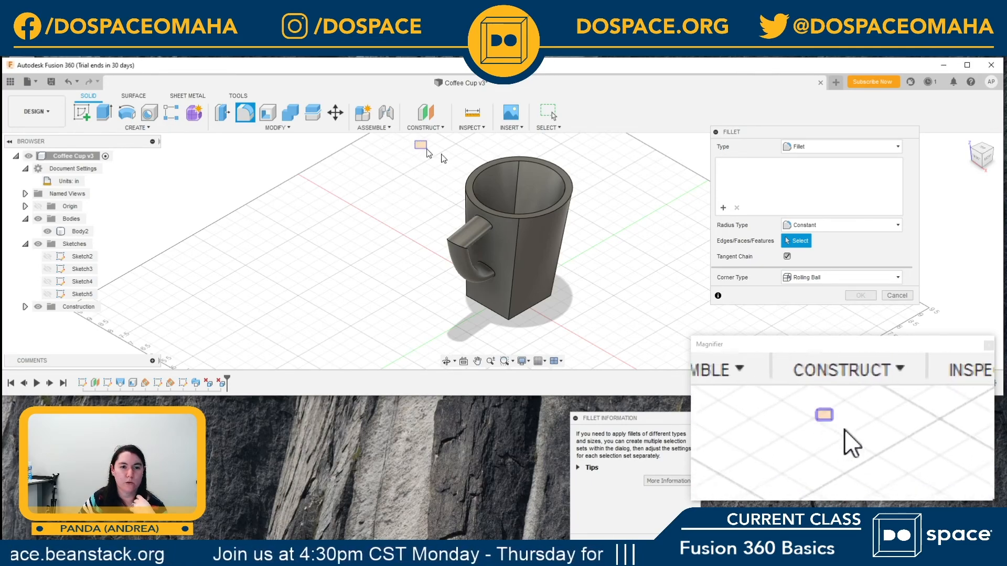
{"action": "left_click_drag", "start_coordinate": [414, 141], "coordinate": [654, 346]}
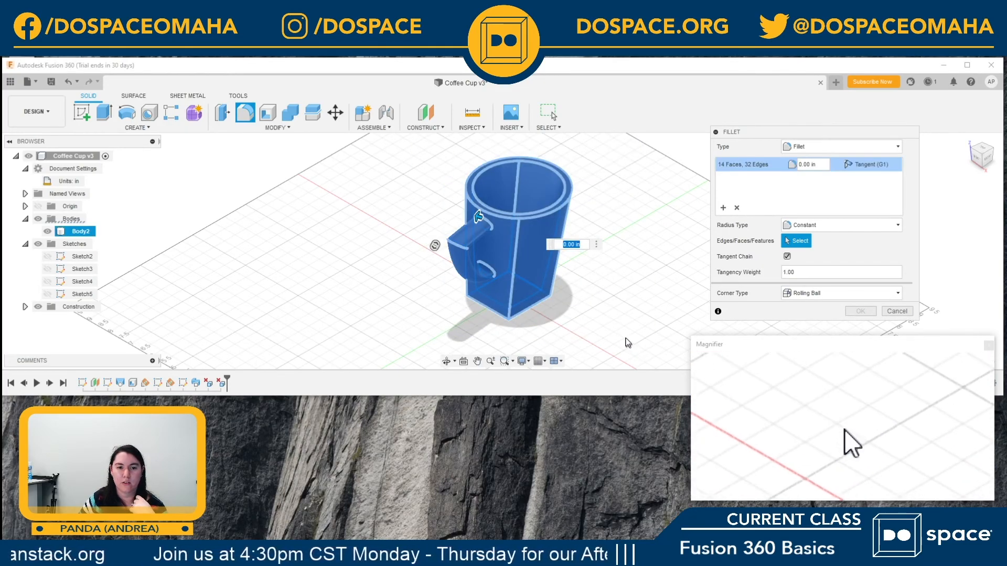
{"action": "left_click", "coordinate": [808, 164]}
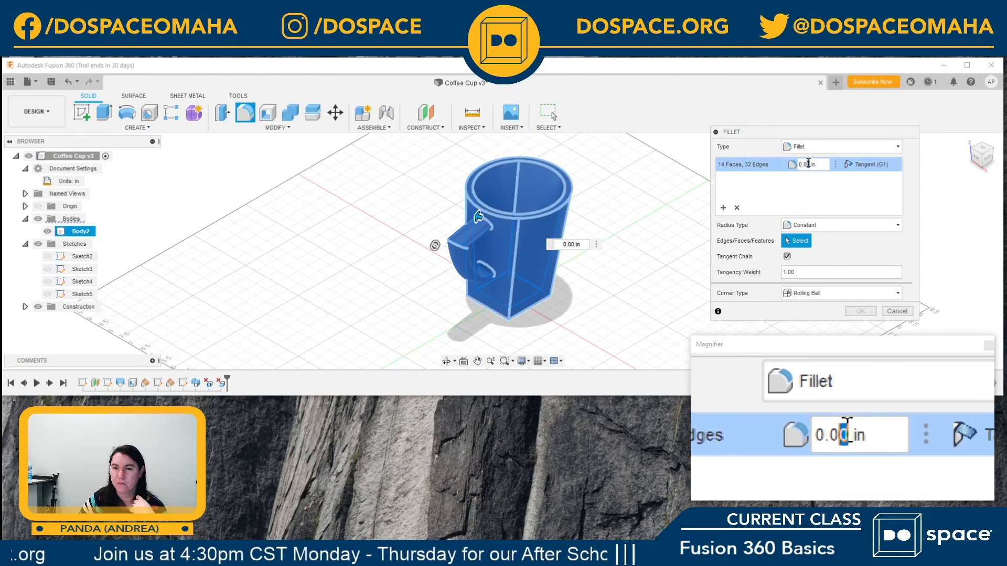
{"action": "left_click_drag", "start_coordinate": [808, 164], "coordinate": [802, 163]}
{"action": "key", "text": "BackSpace"}
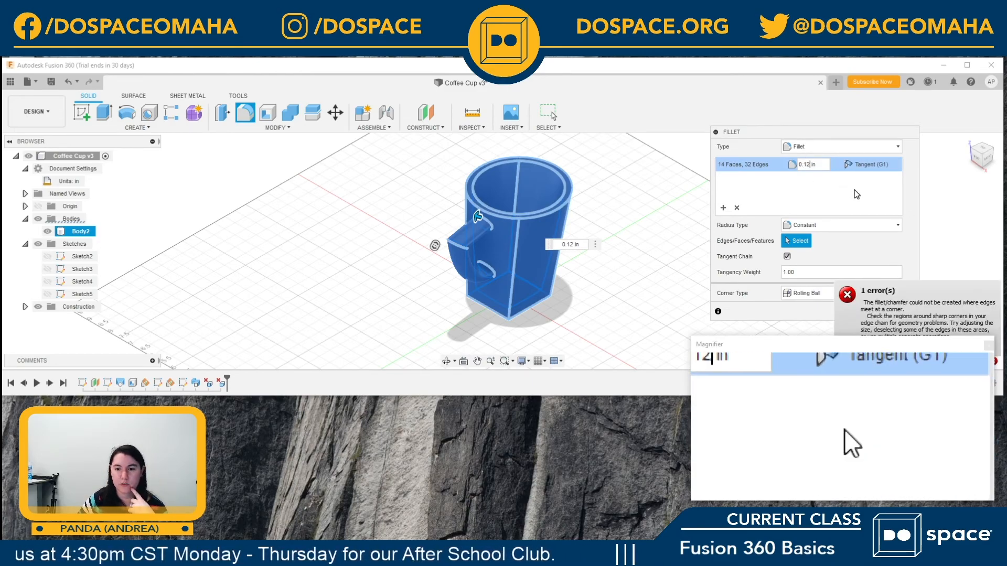
{"action": "left_click_drag", "start_coordinate": [906, 344], "coordinate": [904, 382]}
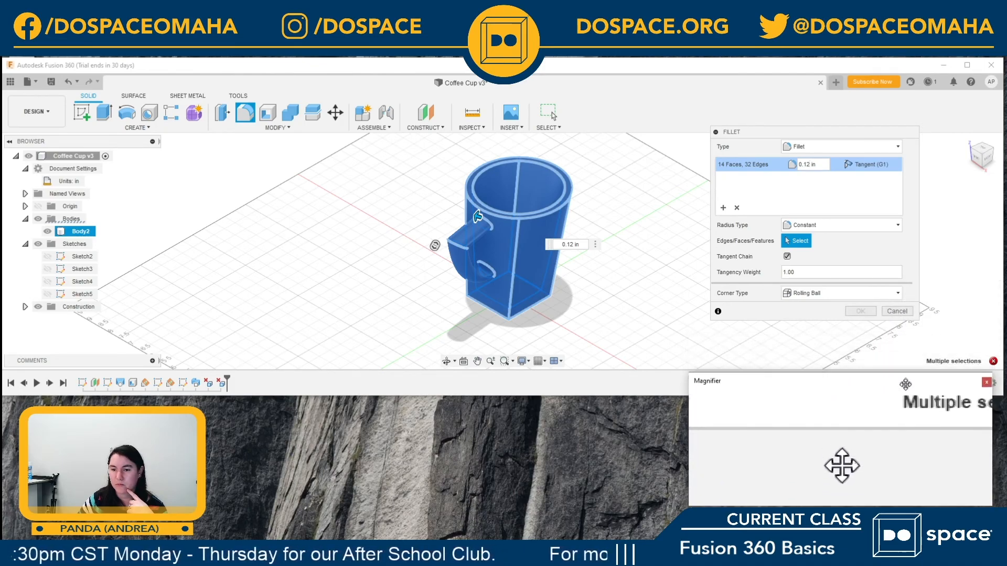
{"action": "left_click_drag", "start_coordinate": [819, 165], "coordinate": [808, 164]}
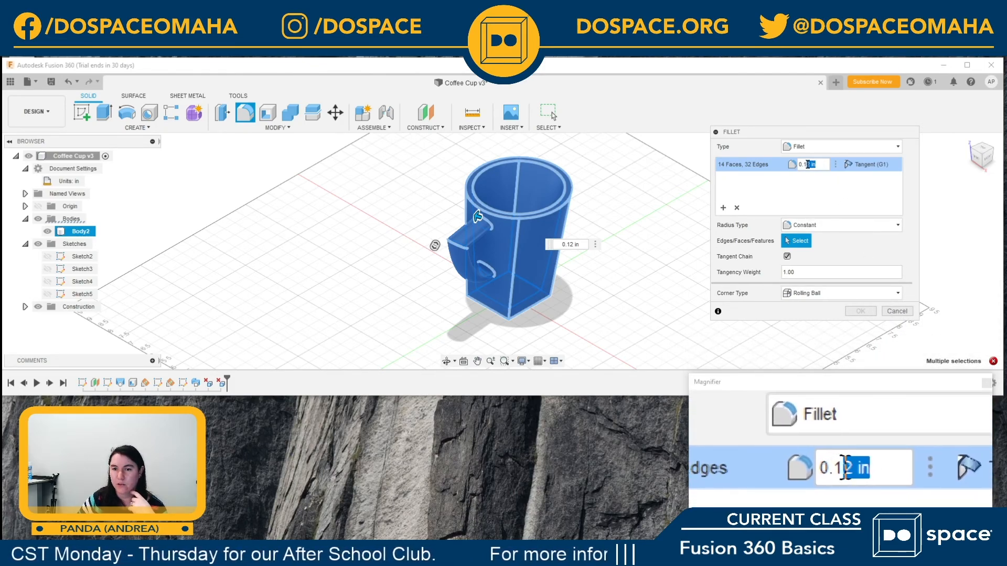
{"action": "type", "text": "2"}
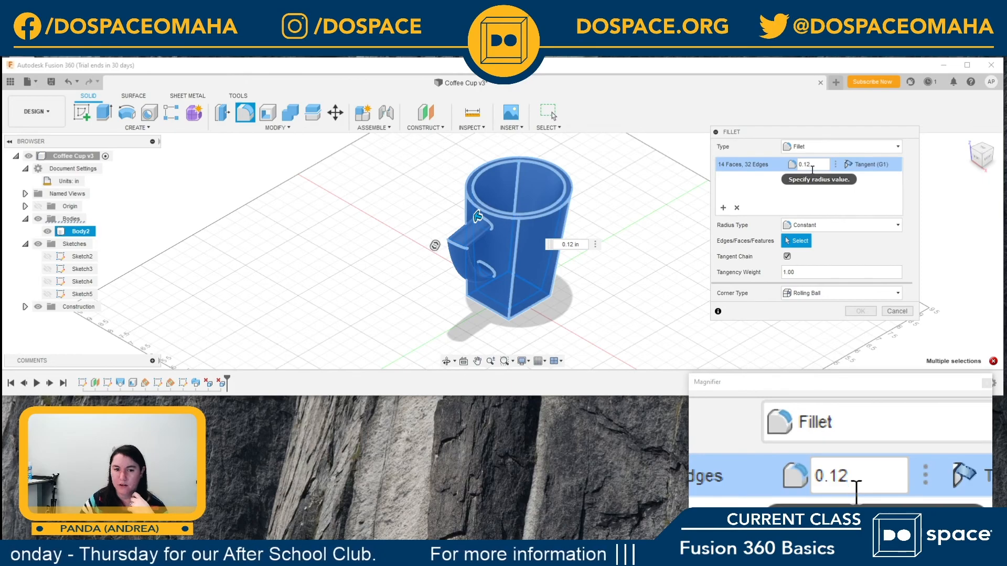
{"action": "key", "text": "BackSpace"}
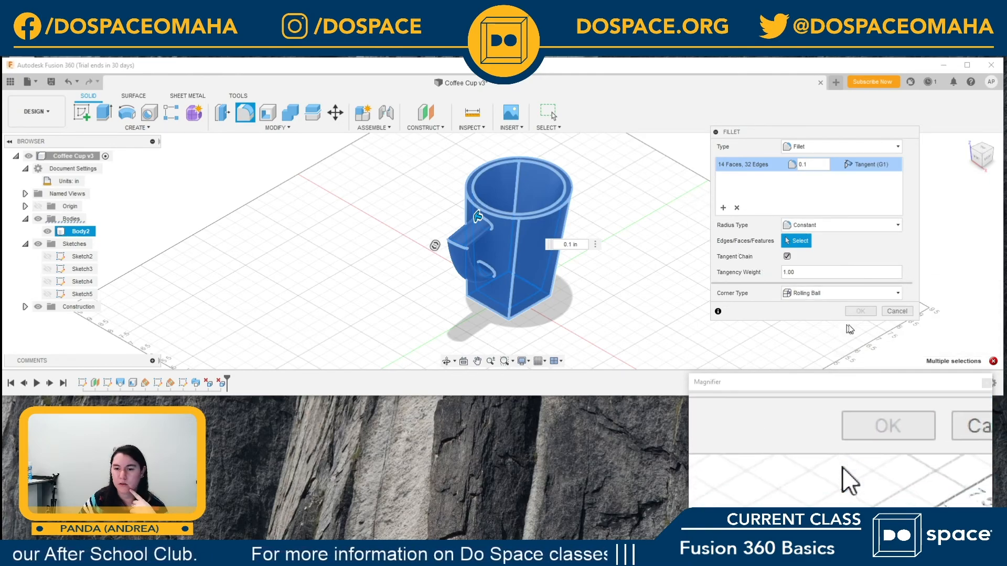
{"action": "left_click", "coordinate": [737, 207]}
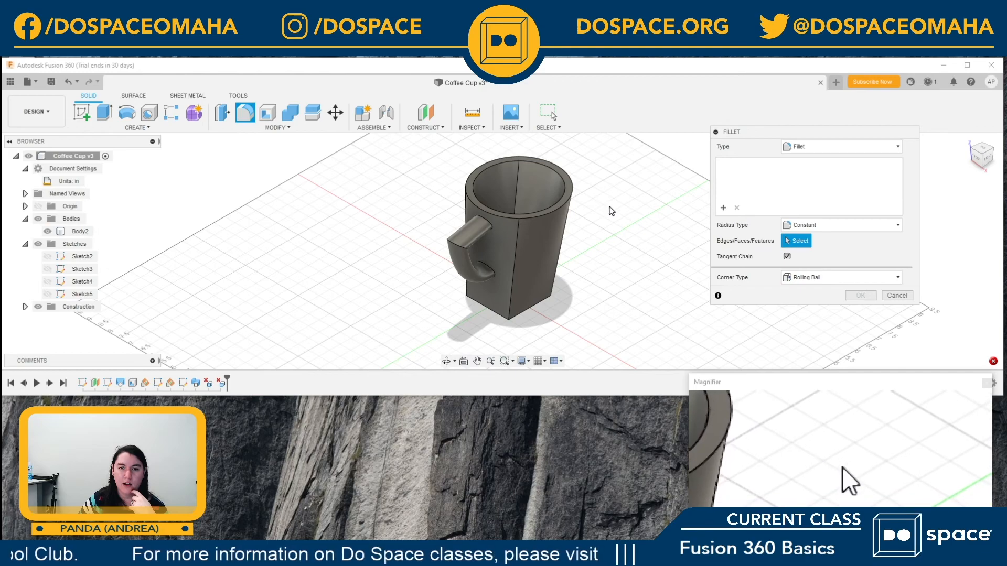
Step: Fillet the cup's rim face, inner floor and outer base face with a constant radius of 0.12 in
{"action": "middle_click_drag", "start_coordinate": [609, 209], "coordinate": [602, 216], "text": "shift"}
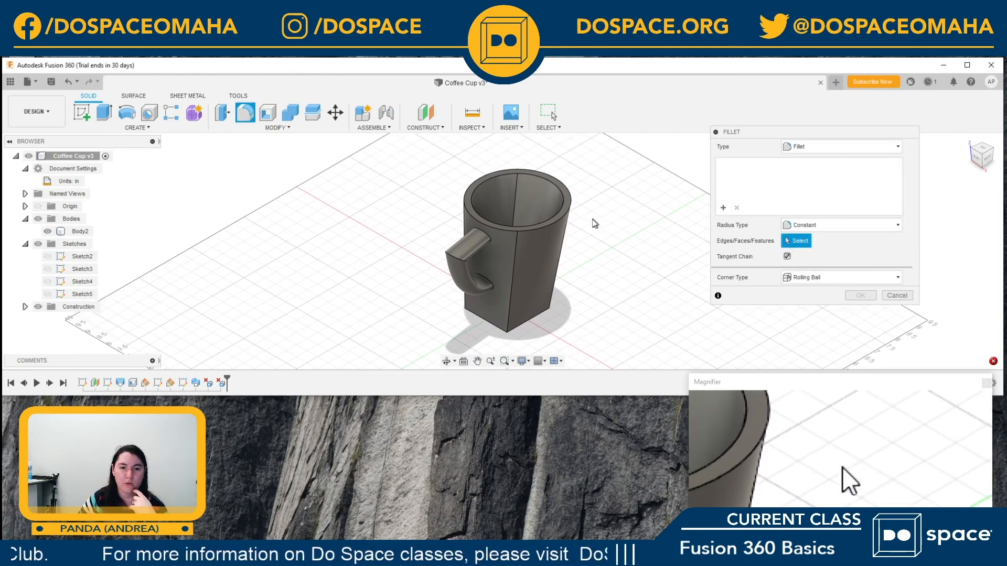
{"action": "left_click", "coordinate": [570, 204]}
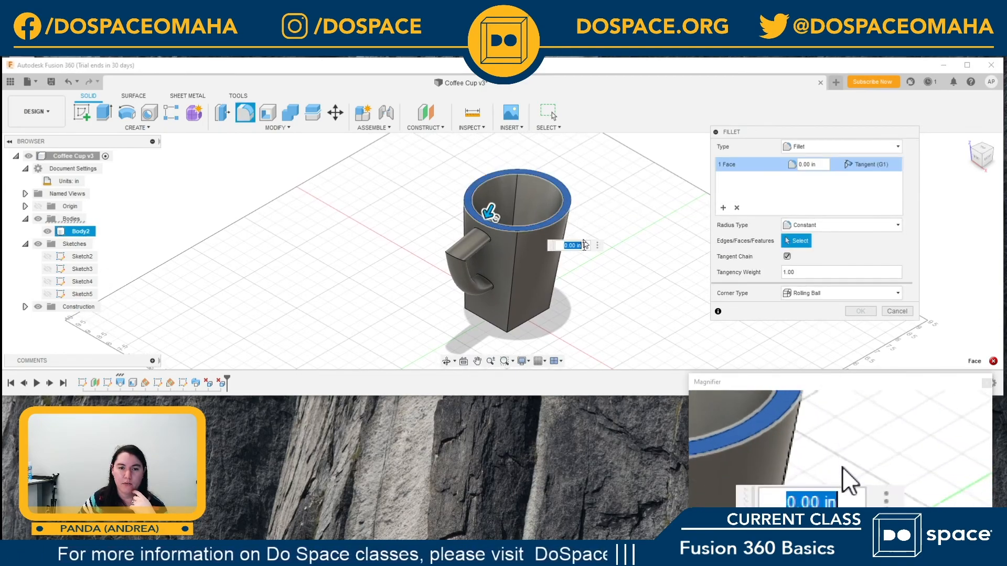
{"action": "left_click", "coordinate": [980, 147]}
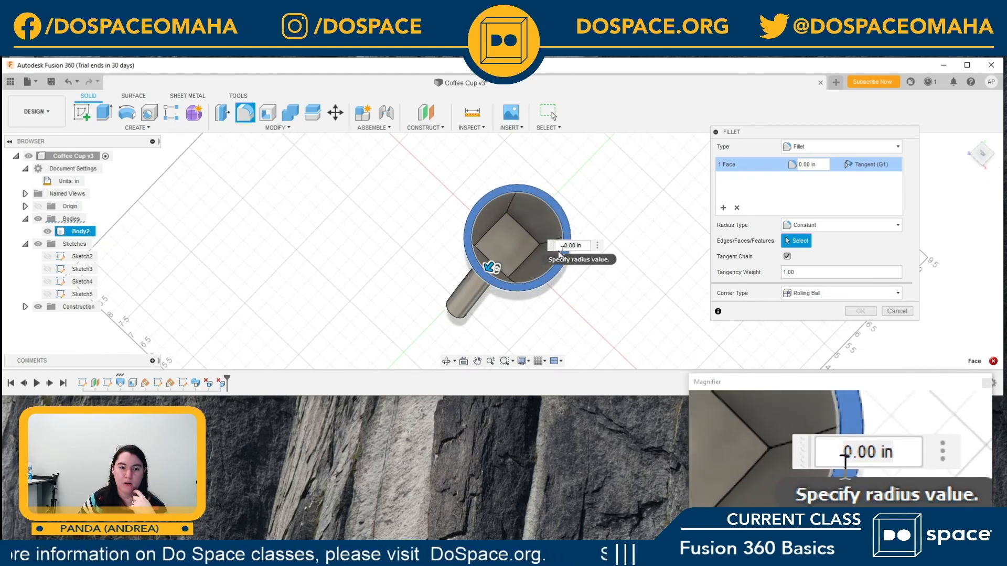
{"action": "left_click", "coordinate": [520, 246]}
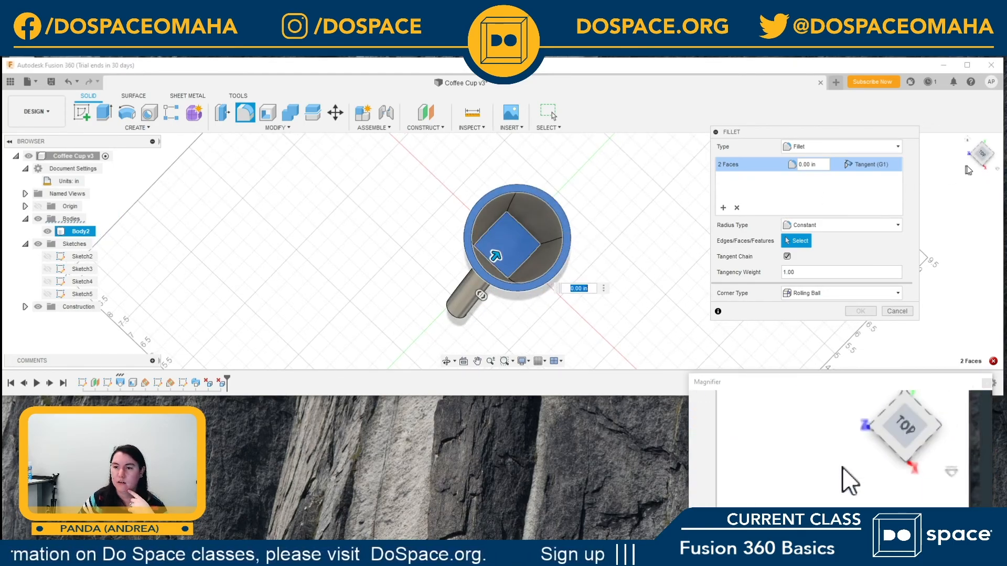
{"action": "left_click", "coordinate": [967, 164]}
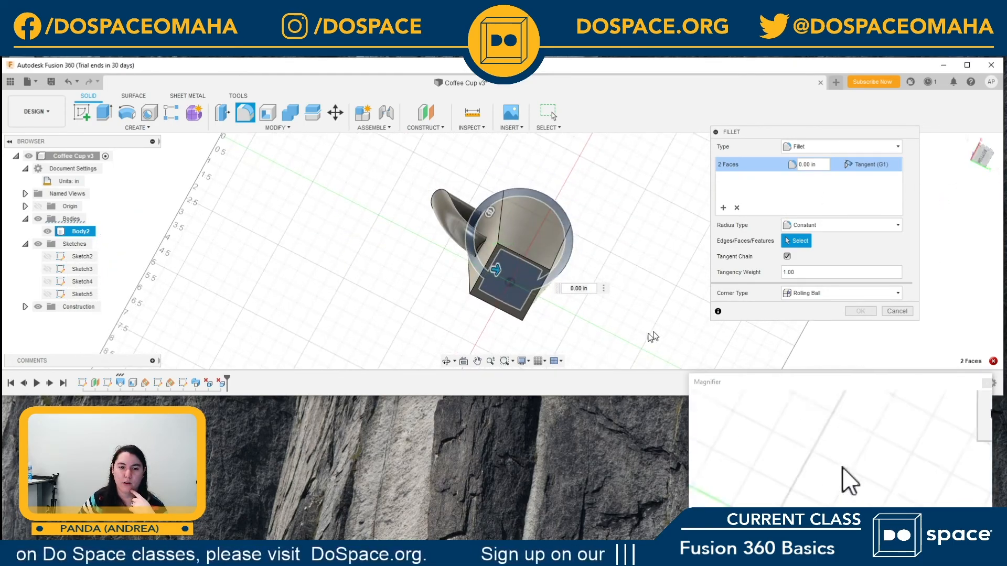
{"action": "left_click", "coordinate": [518, 313]}
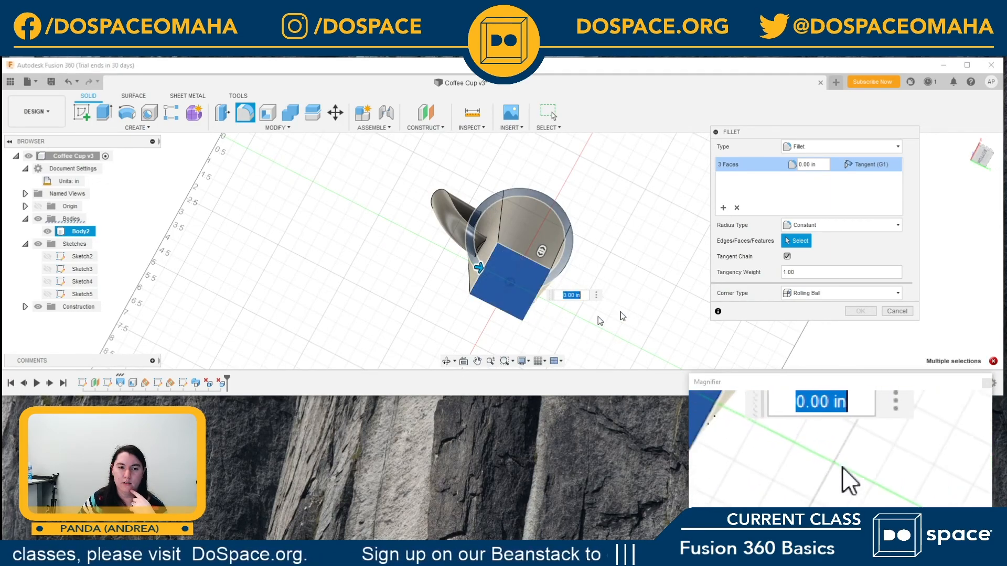
{"action": "left_click", "coordinate": [807, 165]}
{"action": "key", "text": "BackSpace"}
{"action": "type", "text": "12"}
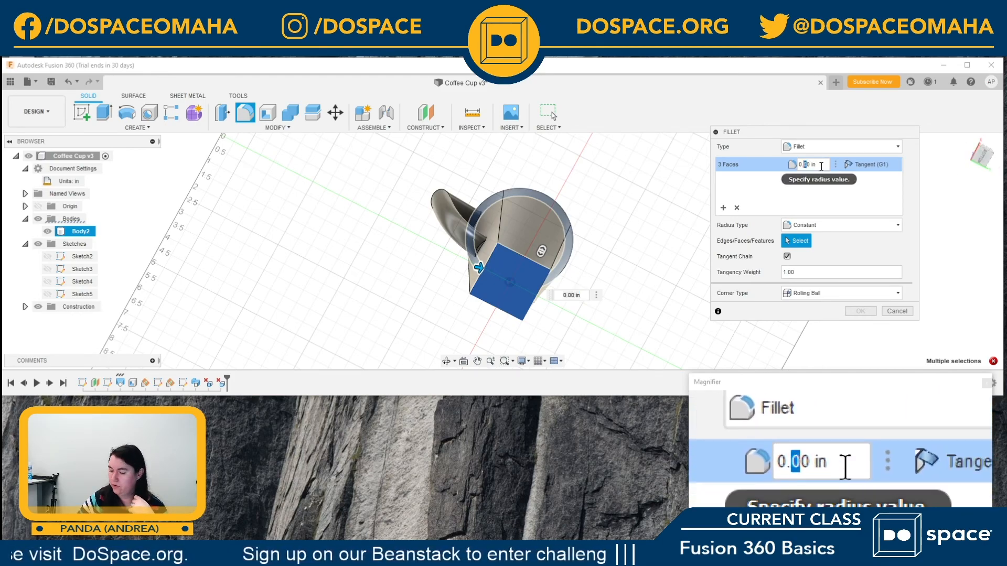
{"action": "key", "text": "Return"}
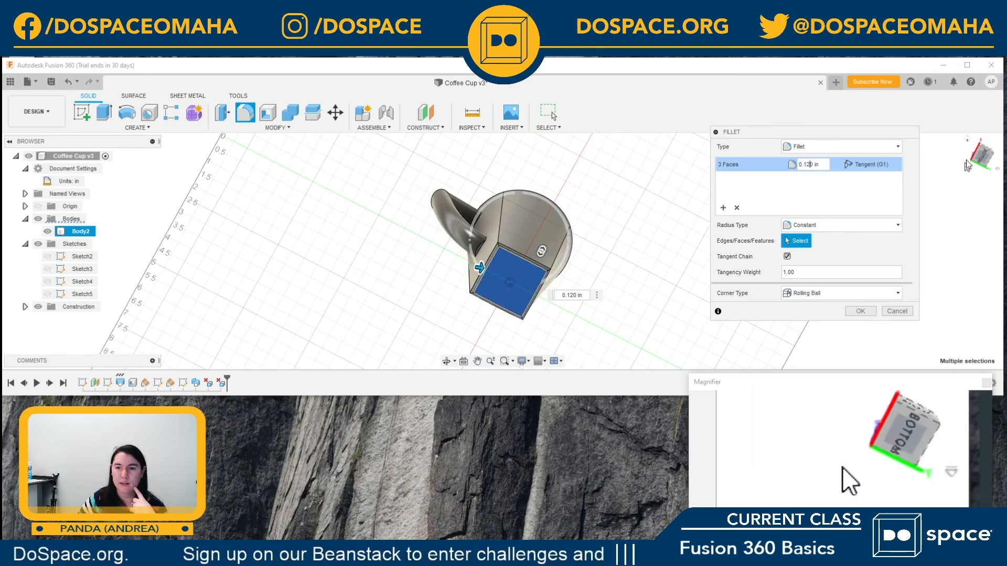
Step: Add a second selection set to the fillet with the edges where both handle ends meet the cup's outer wall
{"action": "left_click_drag", "start_coordinate": [982, 154], "coordinate": [990, 184]}
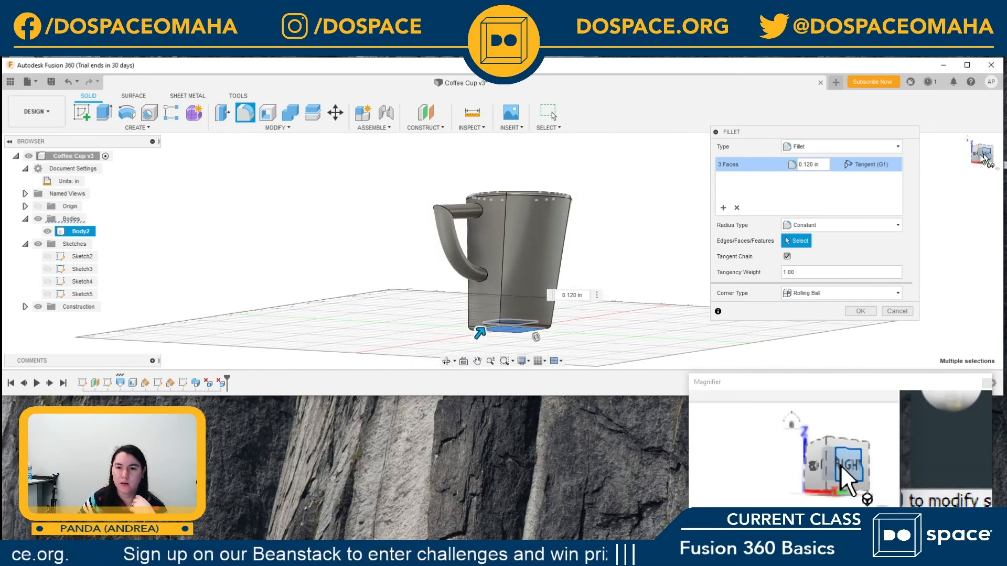
{"action": "left_click", "coordinate": [724, 208]}
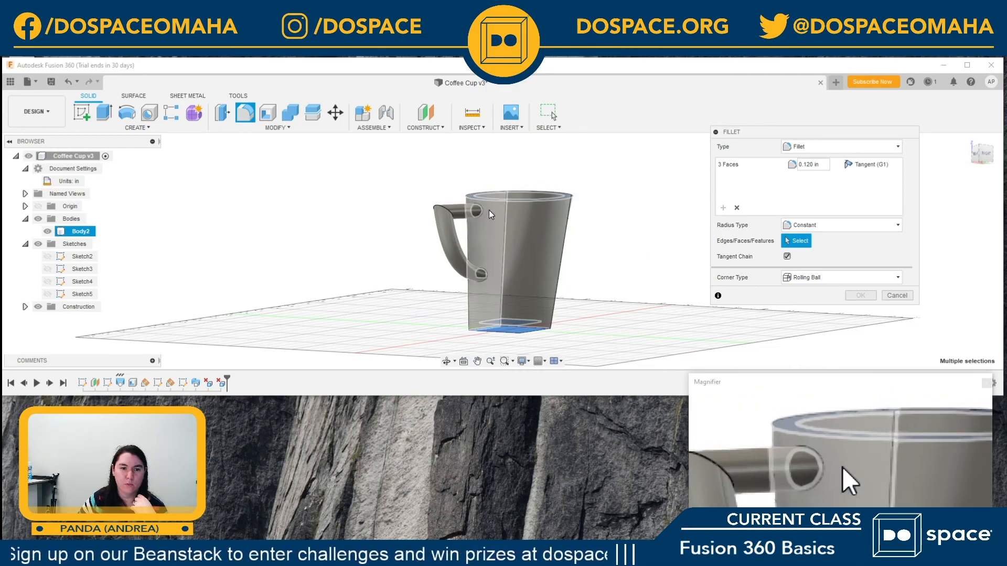
{"action": "left_click", "coordinate": [505, 272]}
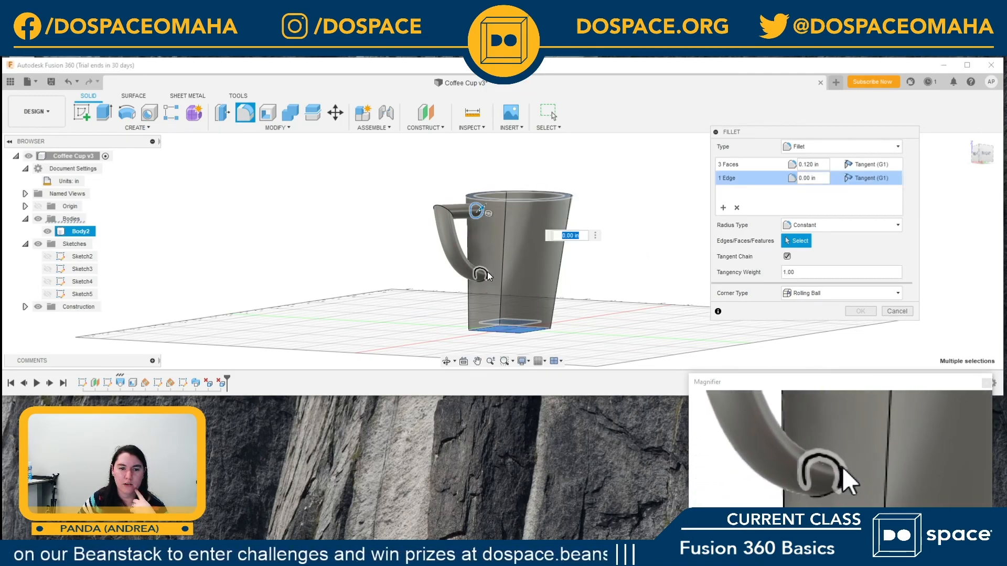
{"action": "left_click", "coordinate": [482, 284]}
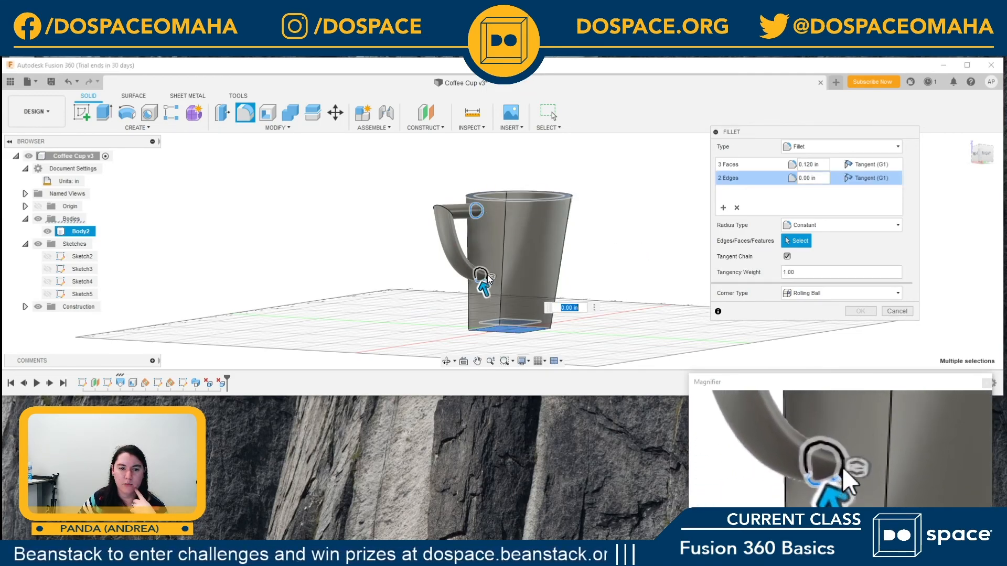
{"action": "left_click", "coordinate": [483, 280]}
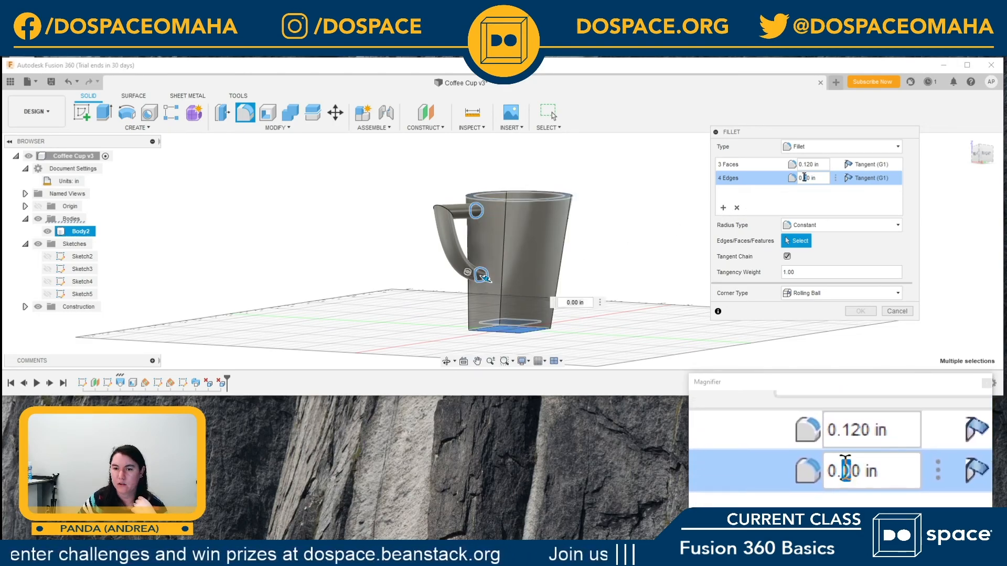
Step: Set the fillet radius of the handle joint edges to 0.30 in and complete the fillet
{"action": "type", "text": "1"}
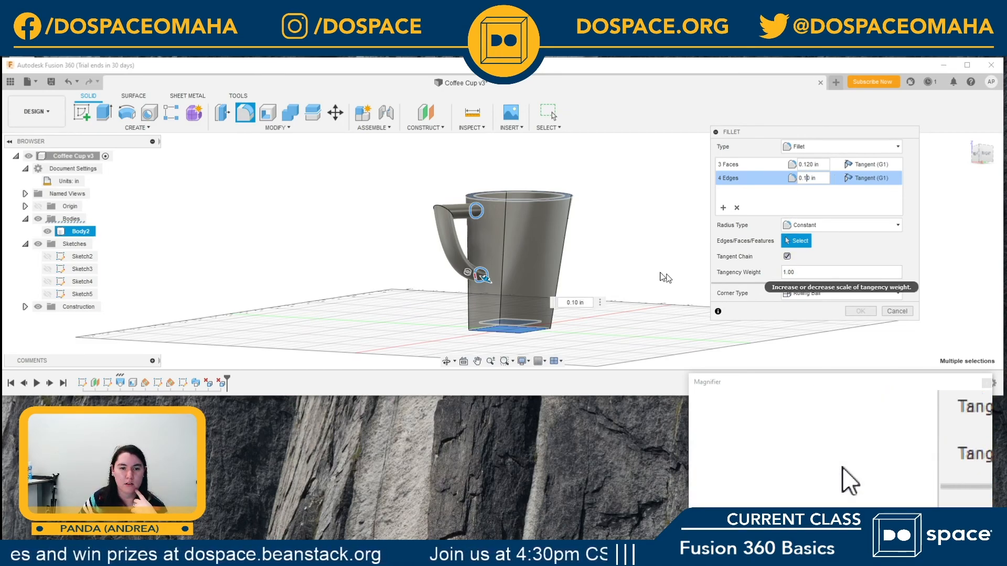
{"action": "scroll", "coordinate": [493, 268], "scroll_direction": "up", "scroll_amount": 2}
{"action": "scroll", "coordinate": [493, 268], "scroll_direction": "up", "scroll_amount": 4}
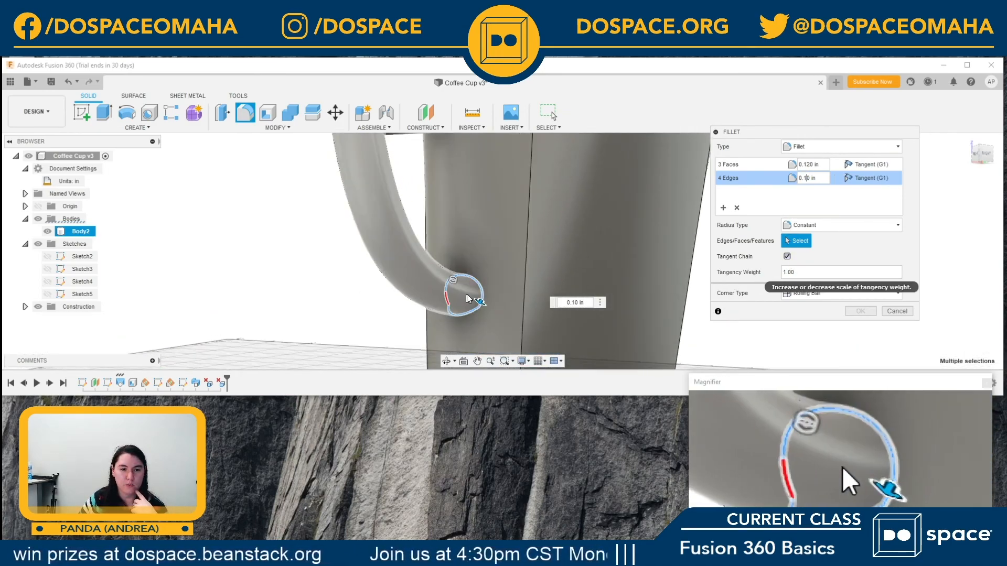
{"action": "left_click_drag", "start_coordinate": [477, 304], "coordinate": [738, 195]}
{"action": "scroll", "coordinate": [586, 262], "scroll_direction": "down", "scroll_amount": 5}
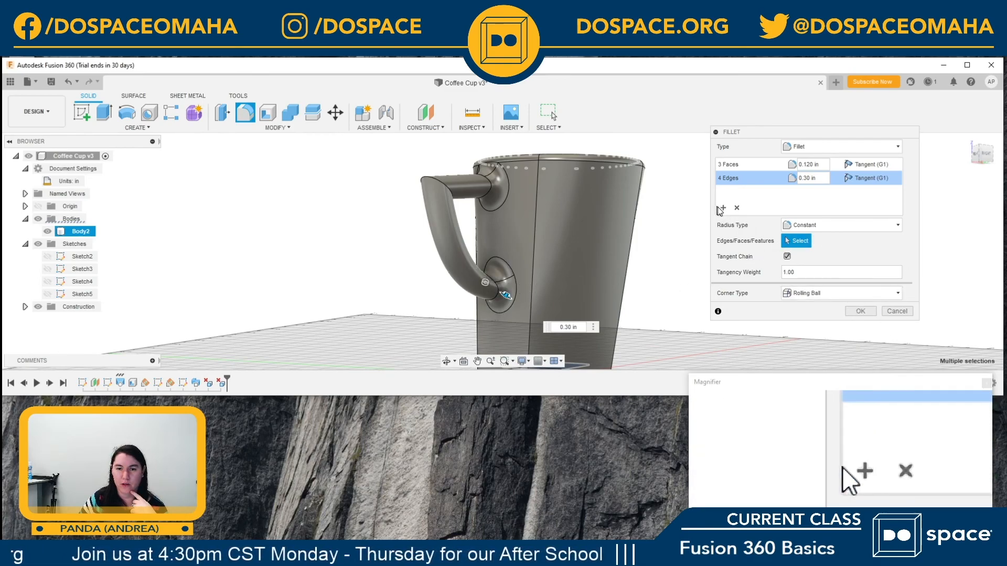
{"action": "left_click", "coordinate": [859, 312]}
Step: Save the filleted coffee cup as a new version with the description "User Saved"
{"action": "middle_click_drag", "start_coordinate": [589, 235], "coordinate": [591, 274]}
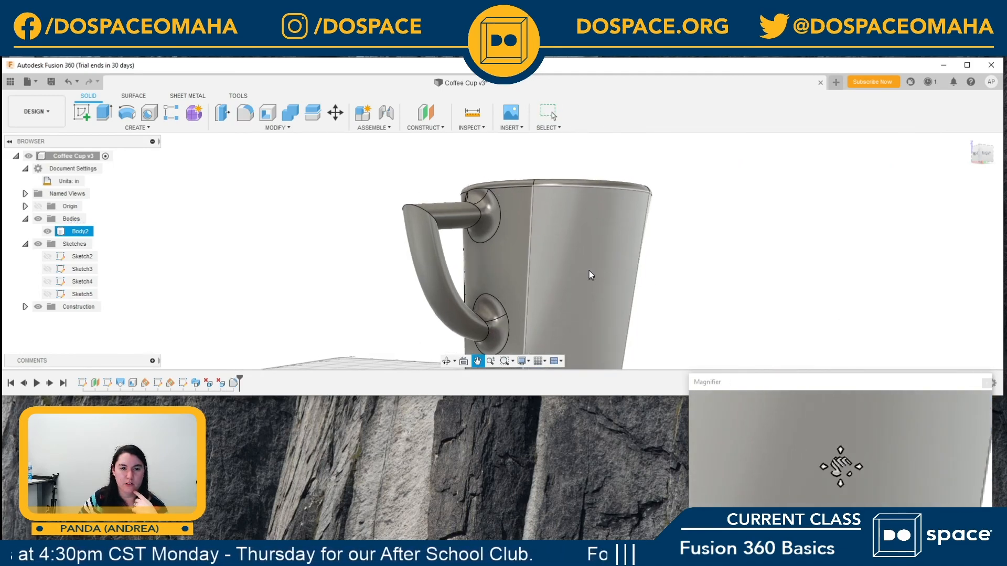
{"action": "scroll", "coordinate": [813, 242], "scroll_direction": "down", "scroll_amount": 5}
{"action": "scroll", "coordinate": [796, 247], "scroll_direction": "down", "scroll_amount": 1}
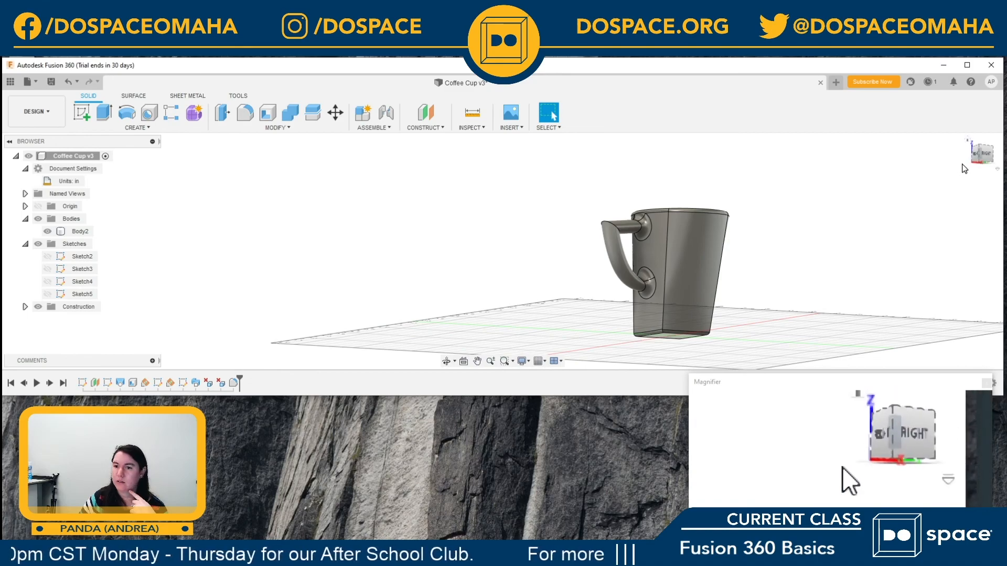
{"action": "left_click", "coordinate": [968, 140]}
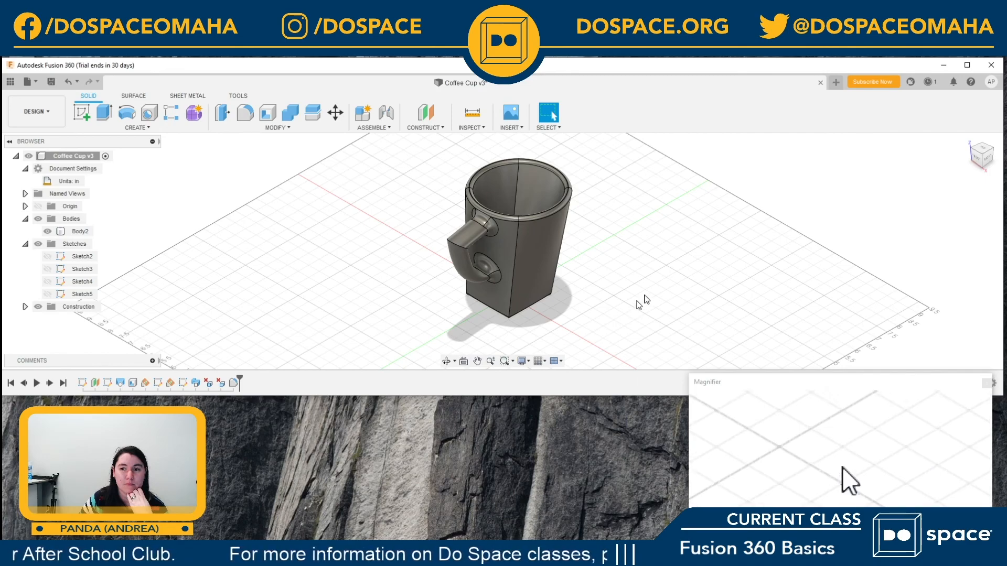
{"action": "mouse_move", "coordinate": [977, 156]}
{"action": "left_mouse_down"}
{"action": "mouse_move", "coordinate": [954, 189]}
{"action": "mouse_move", "coordinate": [946, 317]}
{"action": "mouse_move", "coordinate": [915, 350]}
{"action": "left_mouse_up"}
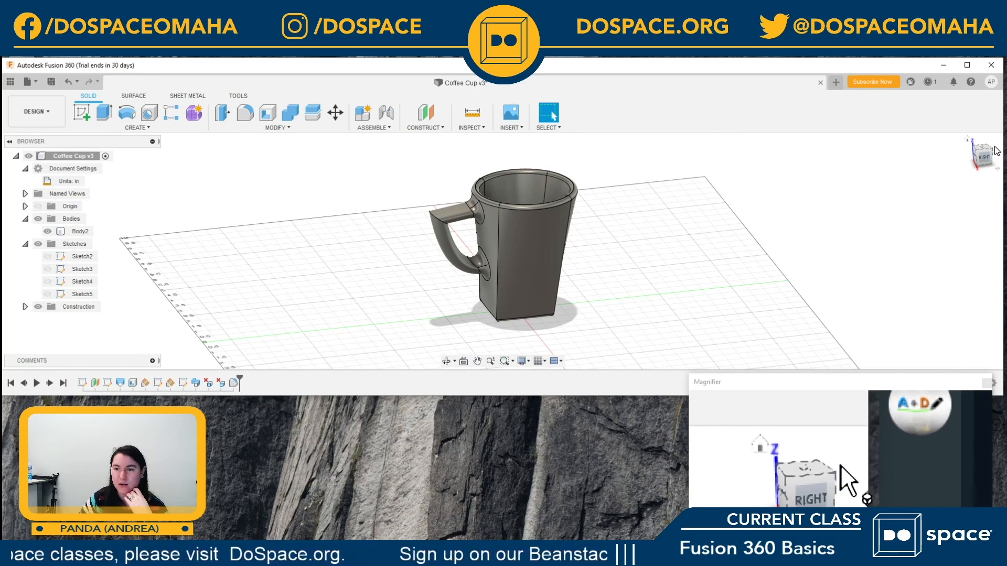
{"action": "left_click_drag", "start_coordinate": [990, 163], "coordinate": [996, 158]}
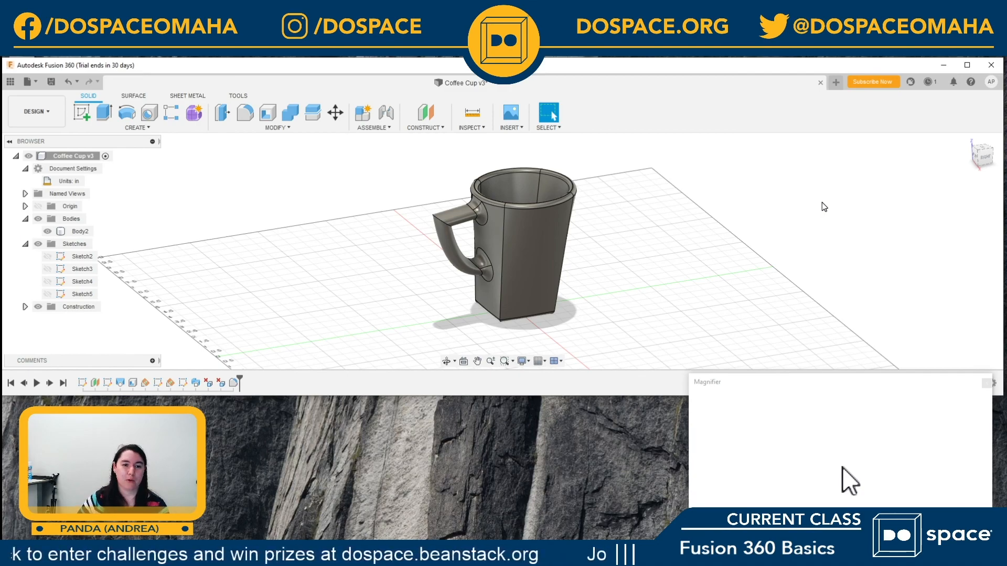
{"action": "left_click", "coordinate": [51, 81]}
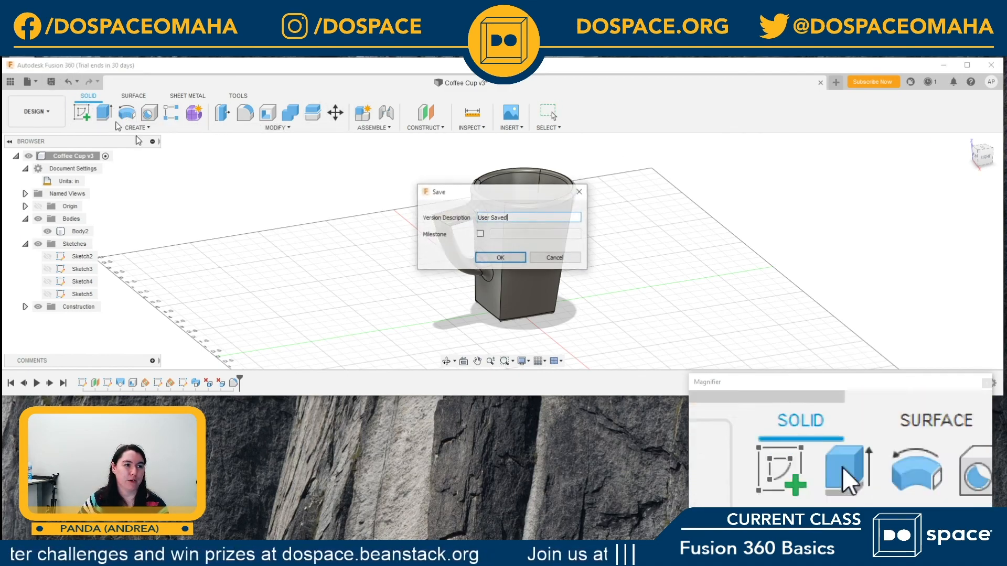
{"action": "left_click", "coordinate": [500, 257]}
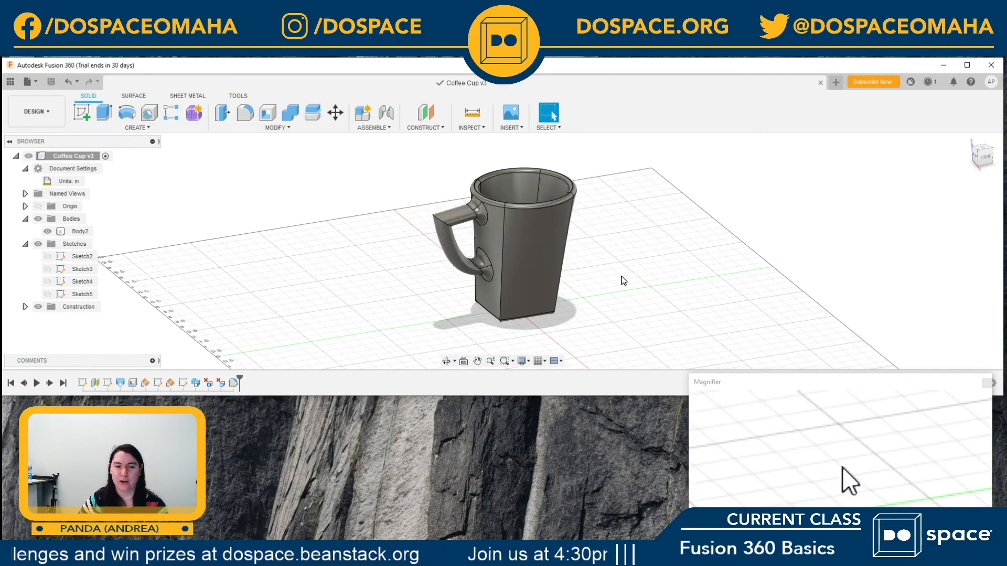